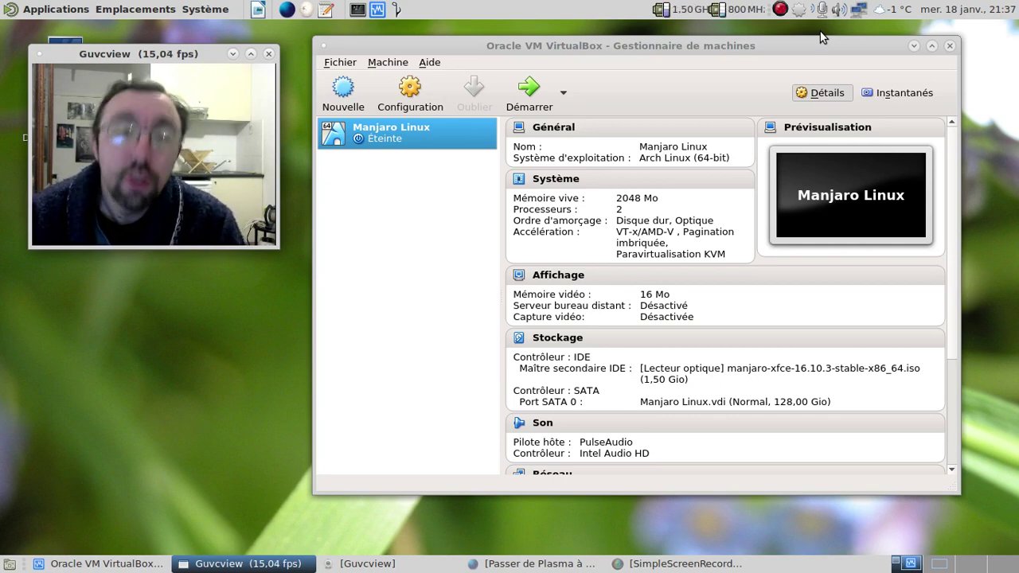
Bring up the YouTube video 'Passer de Plasma à Mate Desktop sur une Archlinux' and scroll to its comments.
{"action": "left_click", "coordinate": [555, 563]}
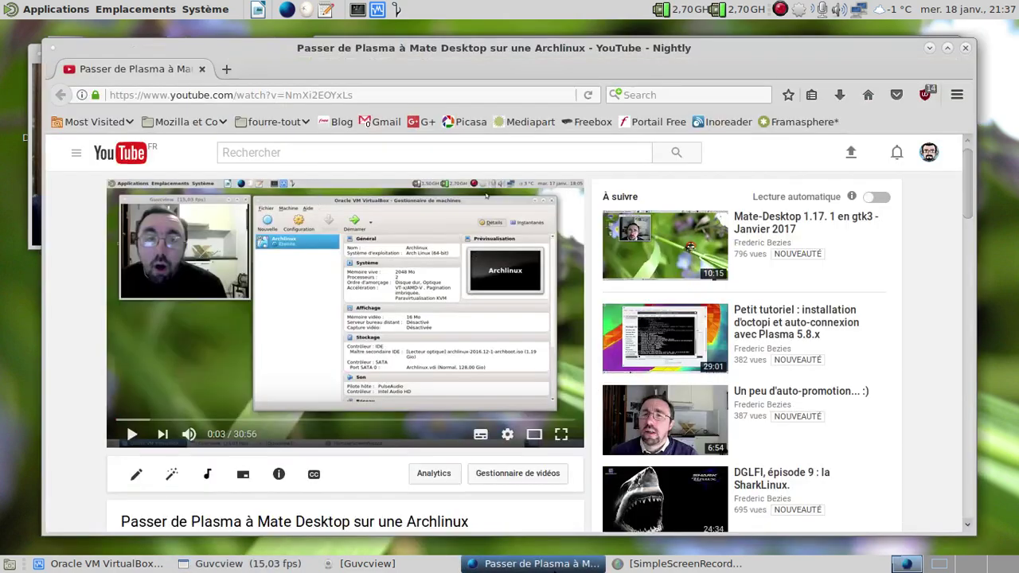
{"action": "scroll", "coordinate": [549, 419], "scroll_direction": "down", "scroll_amount": 4}
{"action": "scroll", "coordinate": [552, 424], "scroll_direction": "down", "scroll_amount": 5}
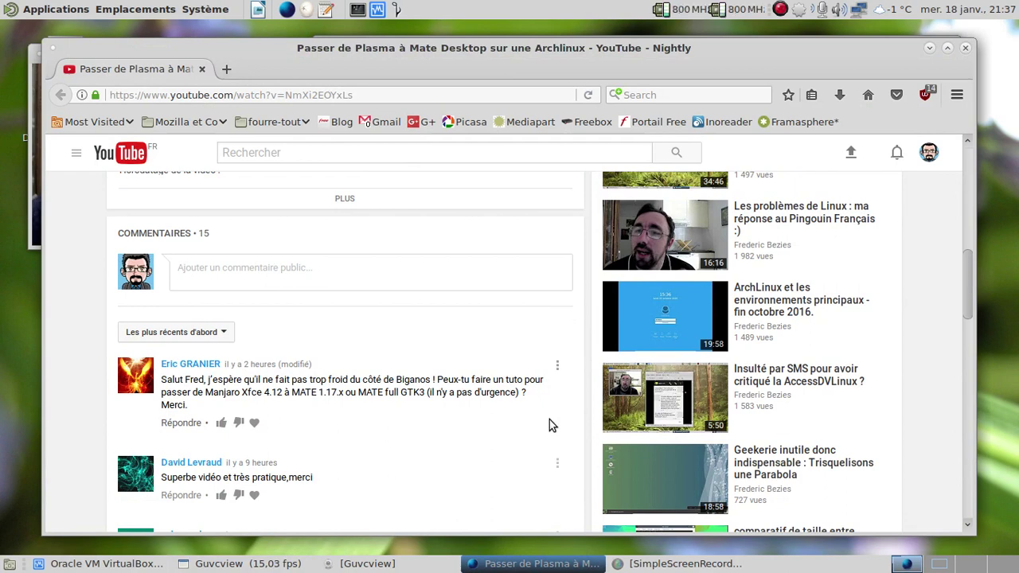
Open the panel clock's calendar and weather popup, then close it again.
{"action": "left_click", "coordinate": [889, 13]}
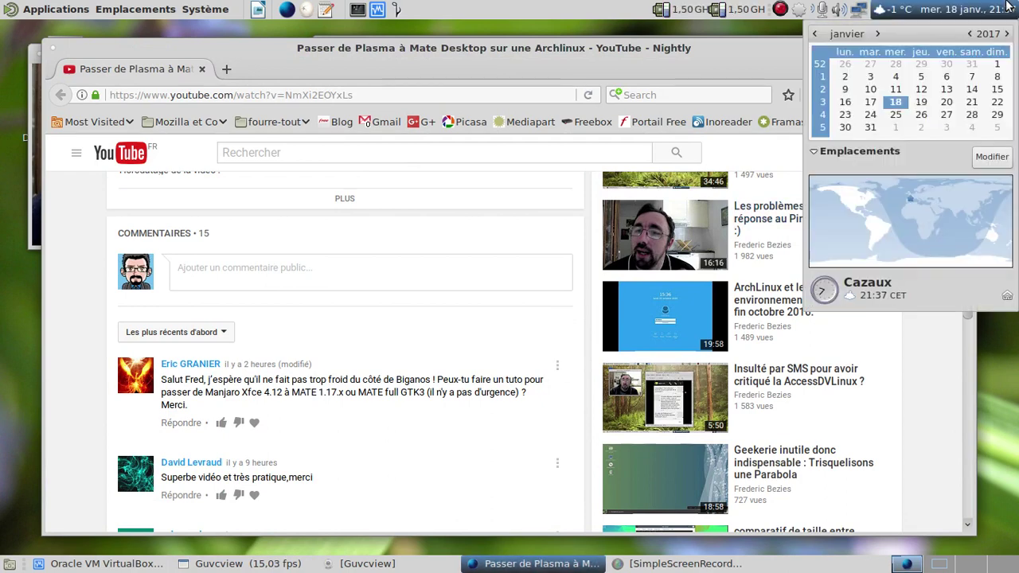
{"action": "mouse_move", "coordinate": [888, 18]}
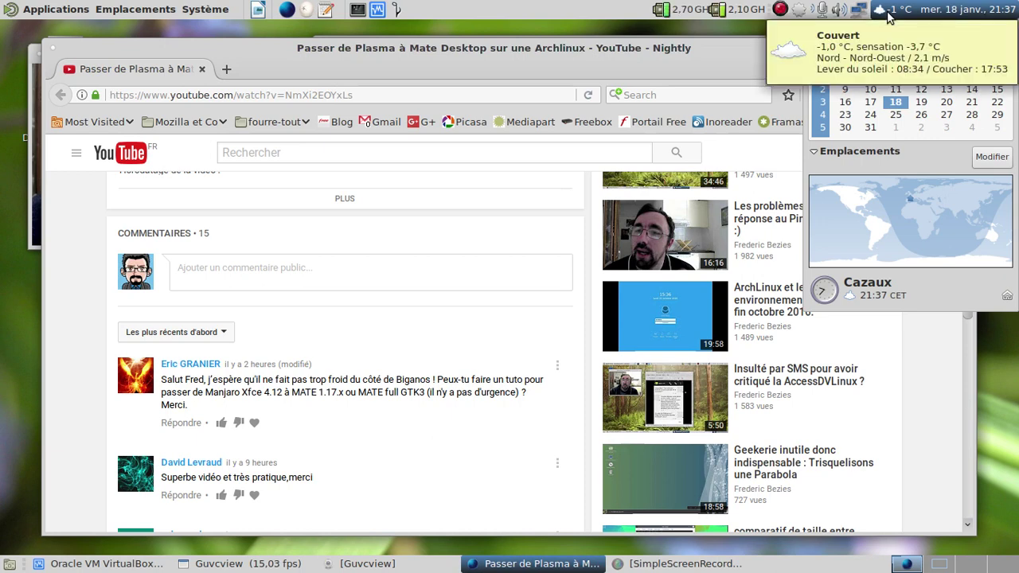
{"action": "left_click", "coordinate": [889, 18]}
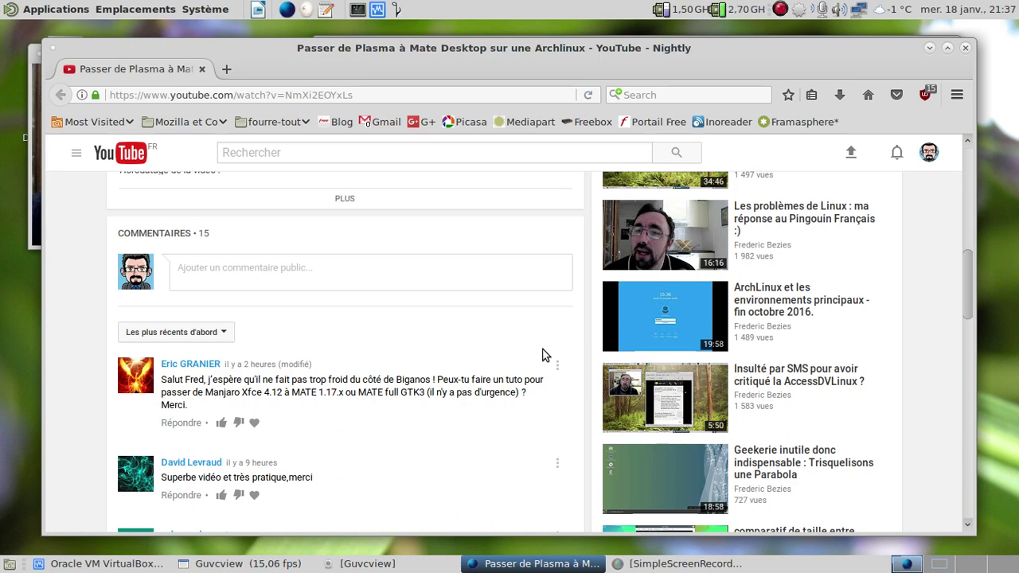
Close Firefox and launch the Manjaro Linux VM with Démarrer in the VirtualBox manager.
{"action": "left_click", "coordinate": [966, 49]}
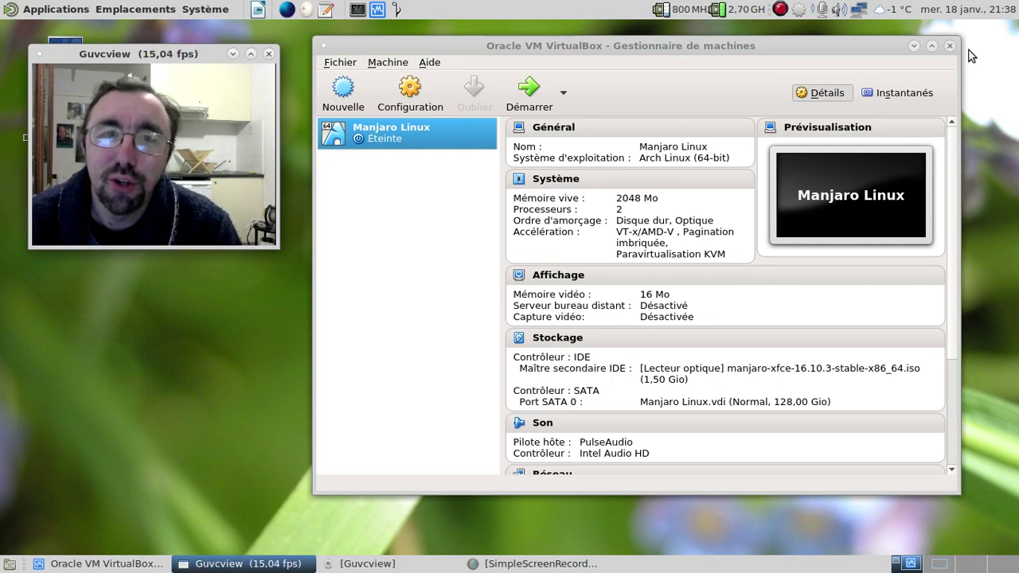
{"action": "left_click", "coordinate": [527, 96]}
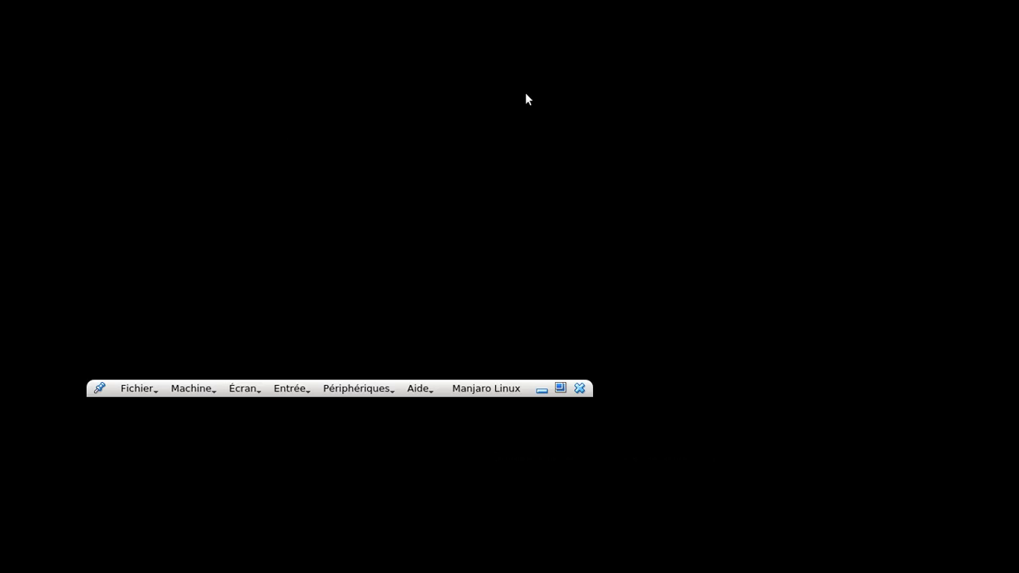
Bring the running Manjaro VM window forward and log in at the LightDM greeter with the account password.
{"action": "key", "text": "alt+Tab"}
{"action": "left_click", "coordinate": [526, 96]}
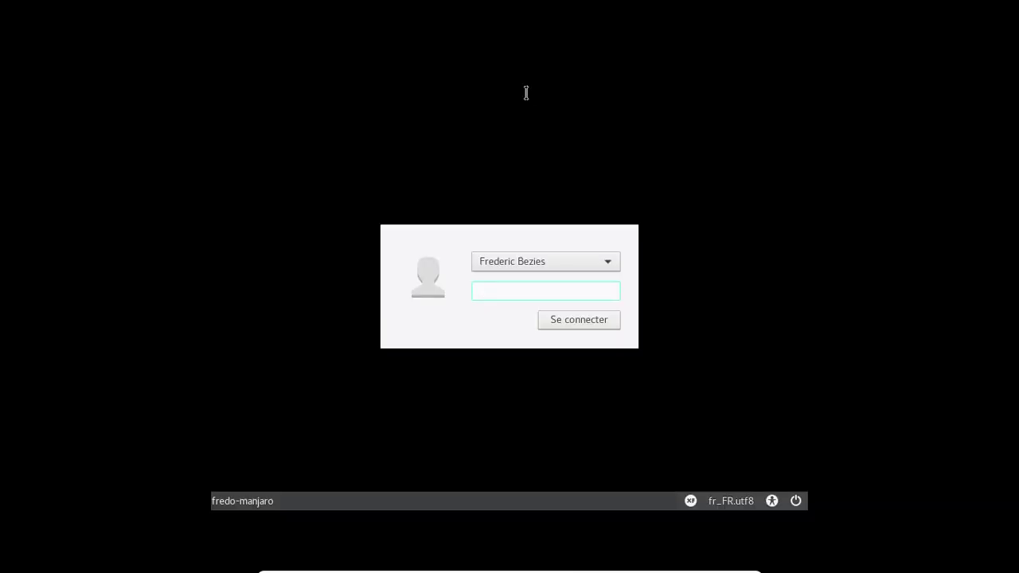
{"action": "type", "text": "*********"}
{"action": "key", "text": "Return"}
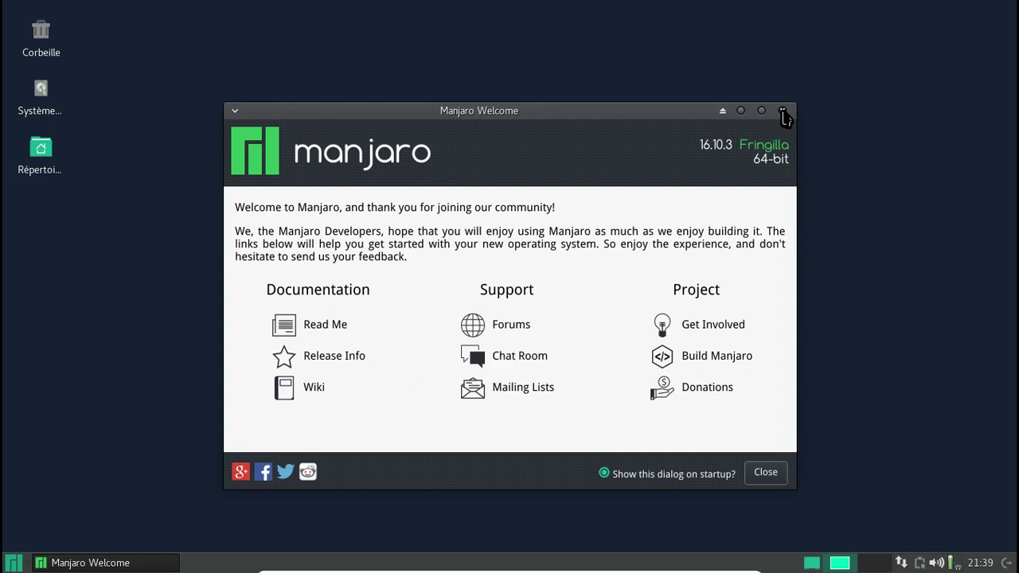
Close Manjaro Welcome and launch Ajouter/supprimer des logiciels by searching 'ajou' in the menu.
{"action": "left_click", "coordinate": [782, 112]}
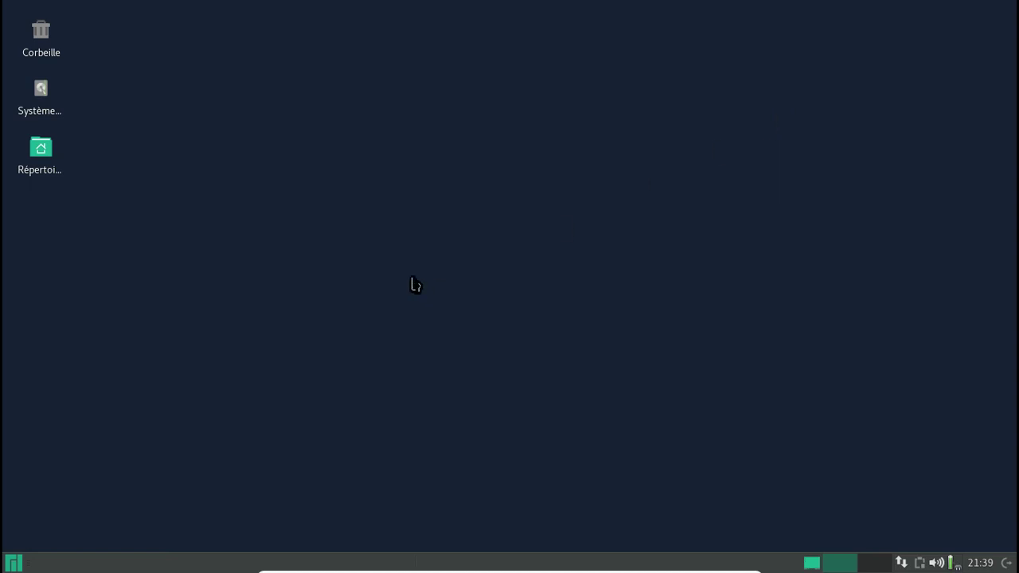
{"action": "left_click", "coordinate": [14, 563]}
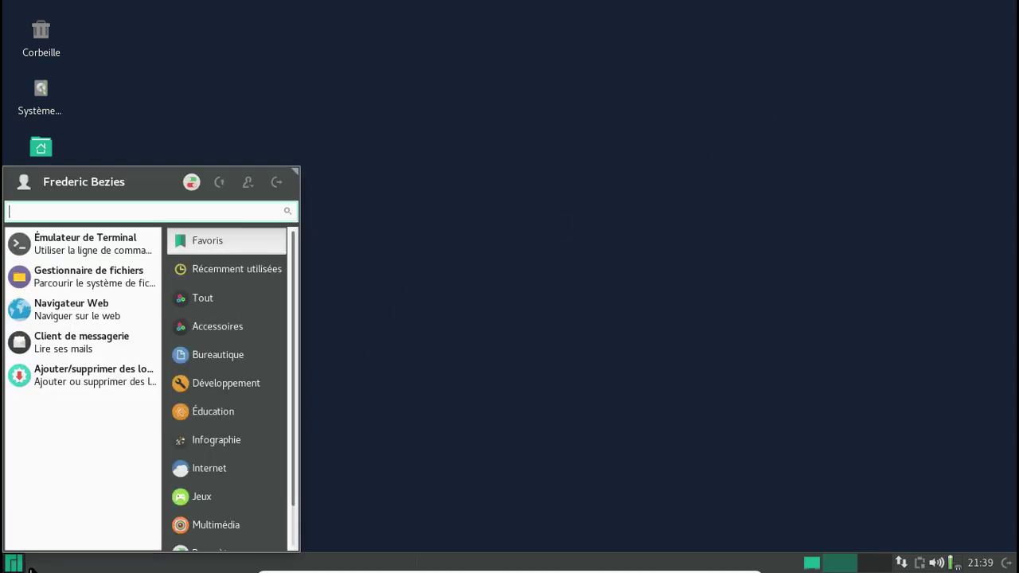
{"action": "type", "text": "ajou"}
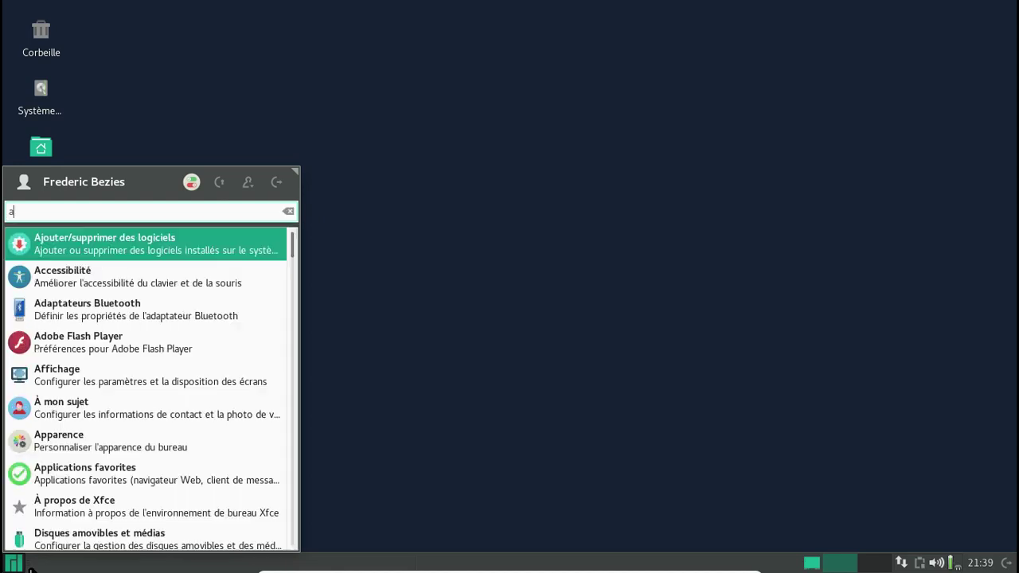
{"action": "left_click", "coordinate": [110, 253]}
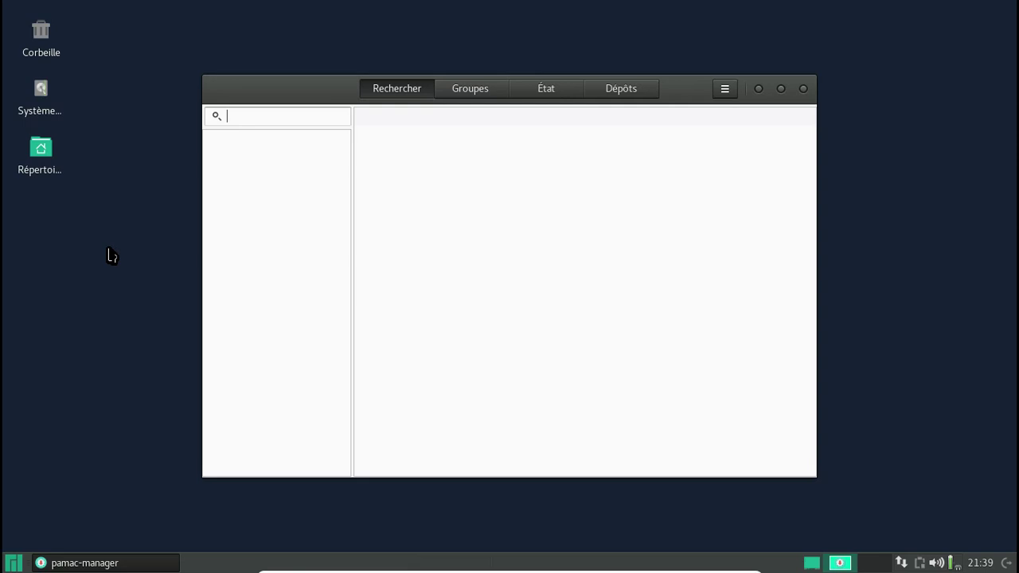
In the Groupes view, list the kde1 group's packages, then the mate-gtk3 group's packages.
{"action": "left_click", "coordinate": [450, 96]}
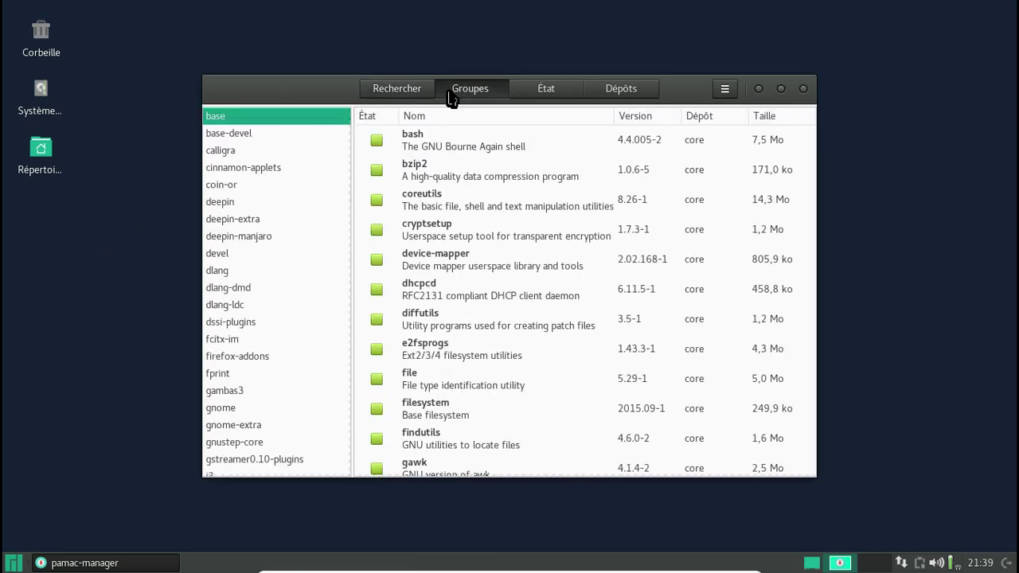
{"action": "scroll", "coordinate": [273, 237], "scroll_direction": "down", "scroll_amount": 10}
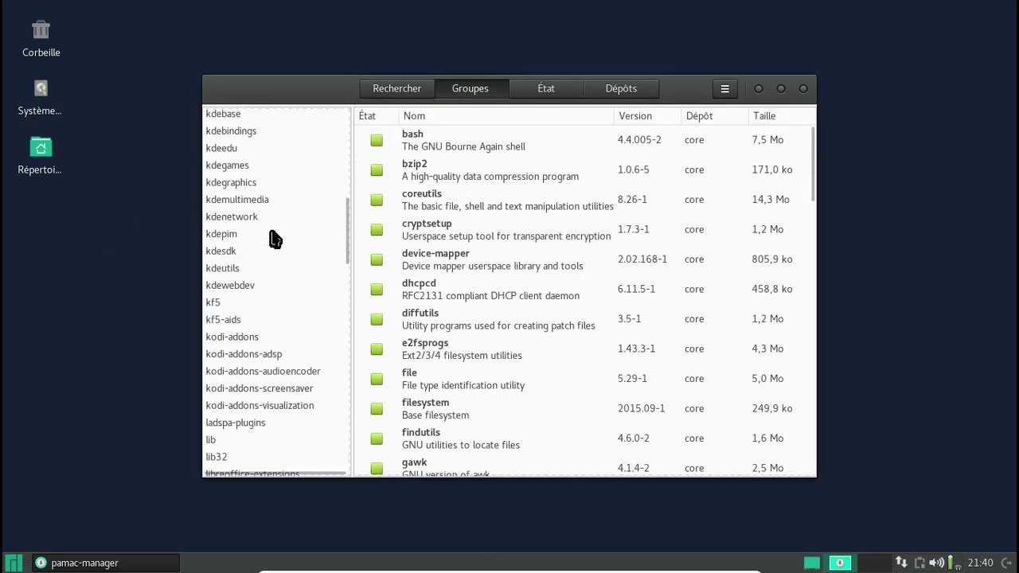
{"action": "scroll", "coordinate": [273, 236], "scroll_direction": "down", "scroll_amount": 5}
{"action": "scroll", "coordinate": [274, 238], "scroll_direction": "up", "scroll_amount": 5}
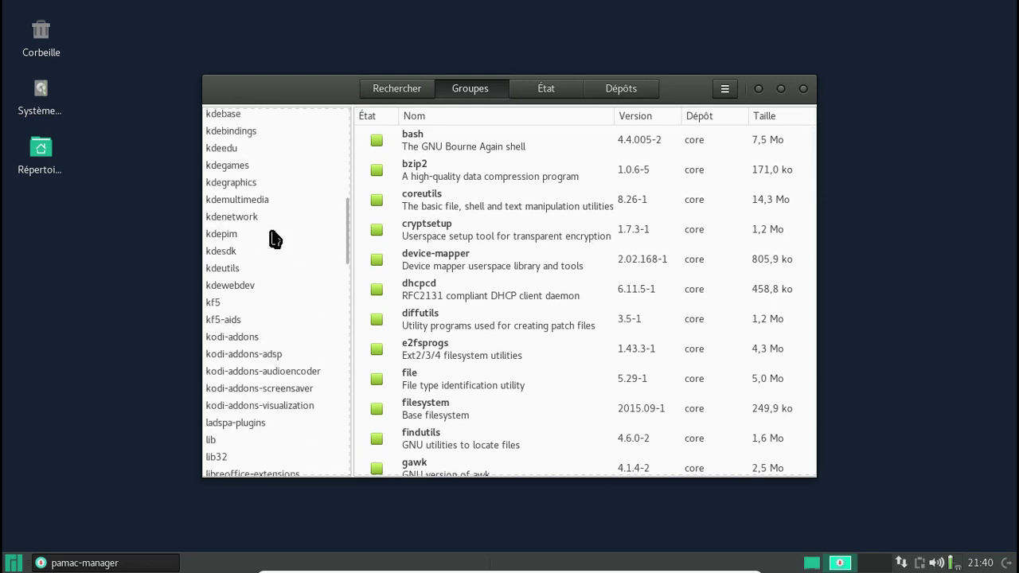
{"action": "scroll", "coordinate": [273, 236], "scroll_direction": "up", "scroll_amount": 3}
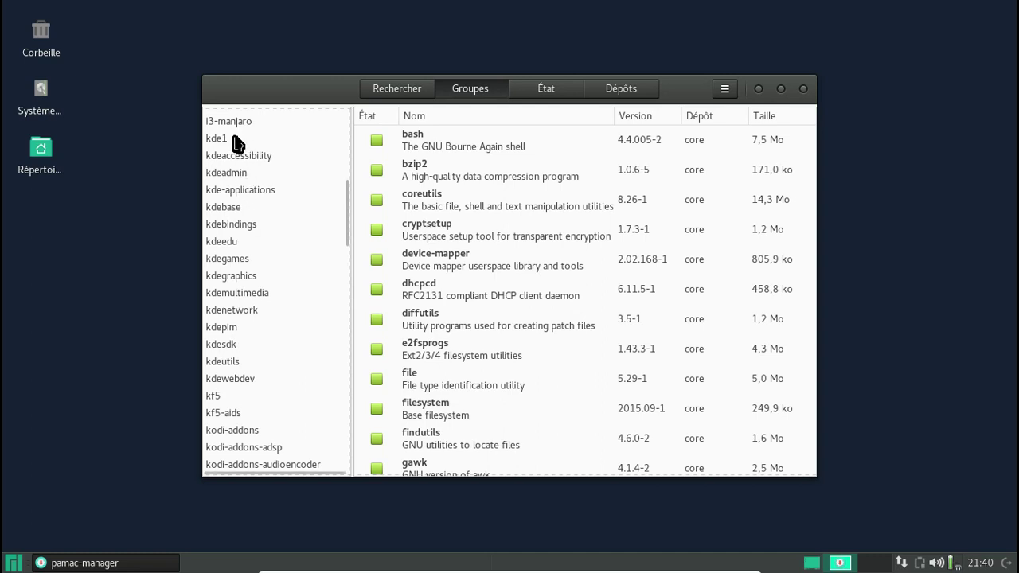
{"action": "left_click", "coordinate": [237, 140]}
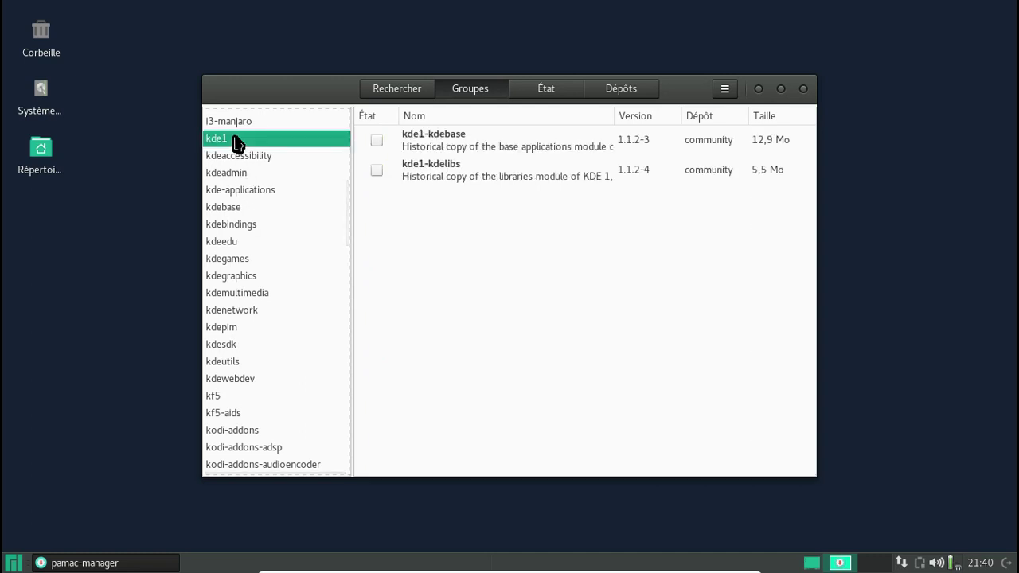
{"action": "scroll", "coordinate": [285, 228], "scroll_direction": "down", "scroll_amount": 3}
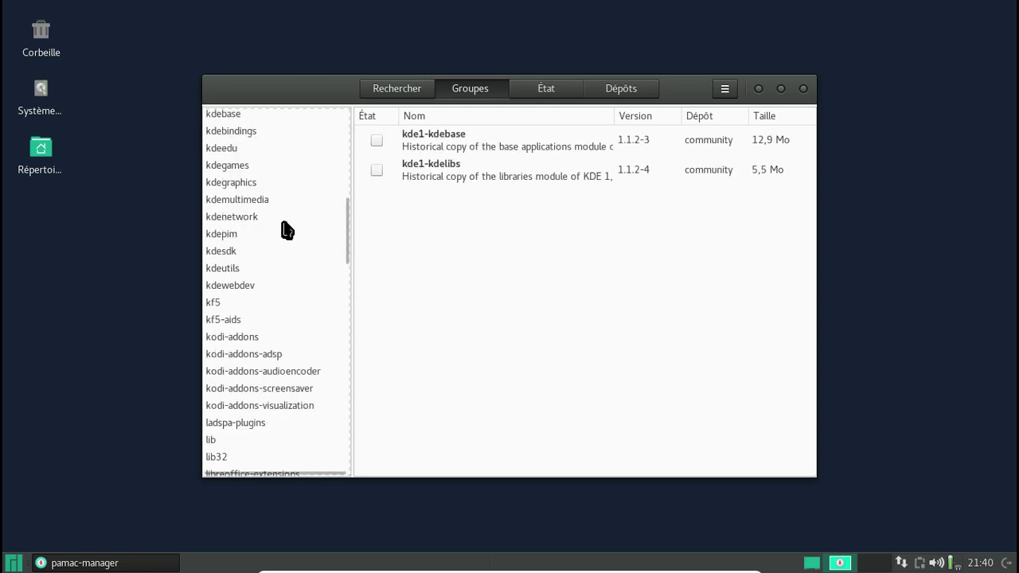
{"action": "scroll", "coordinate": [284, 229], "scroll_direction": "down", "scroll_amount": 10}
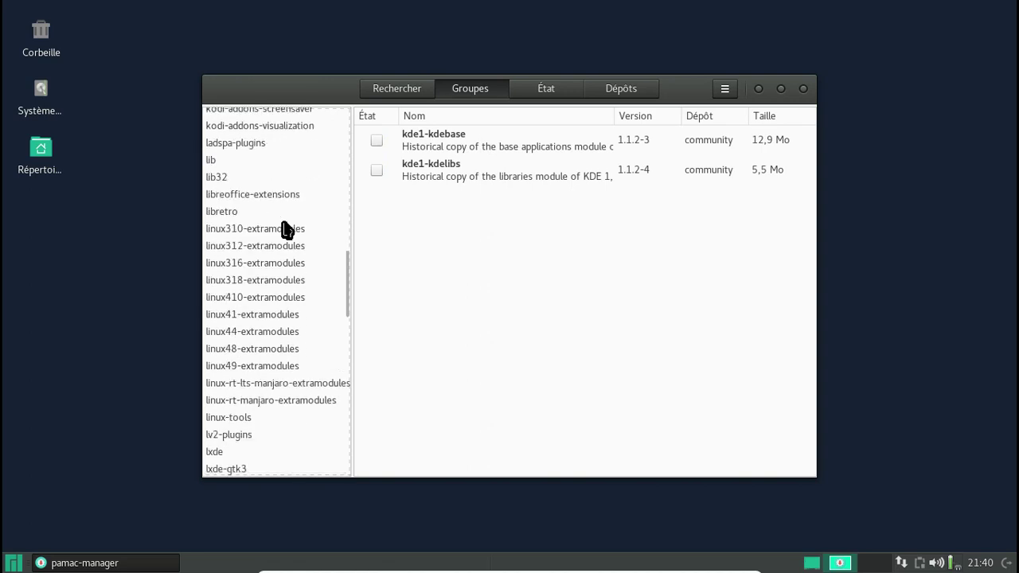
{"action": "scroll", "coordinate": [284, 229], "scroll_direction": "down", "scroll_amount": 14}
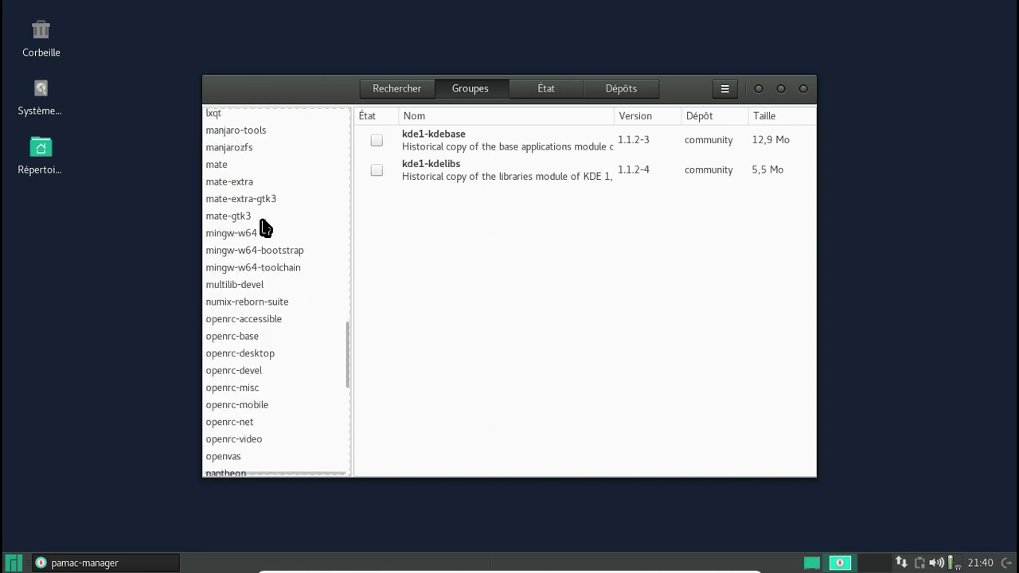
{"action": "left_click", "coordinate": [262, 219]}
Select every package in the mate-gtk3 group and mark them all for installation.
{"action": "left_click", "coordinate": [452, 140]}
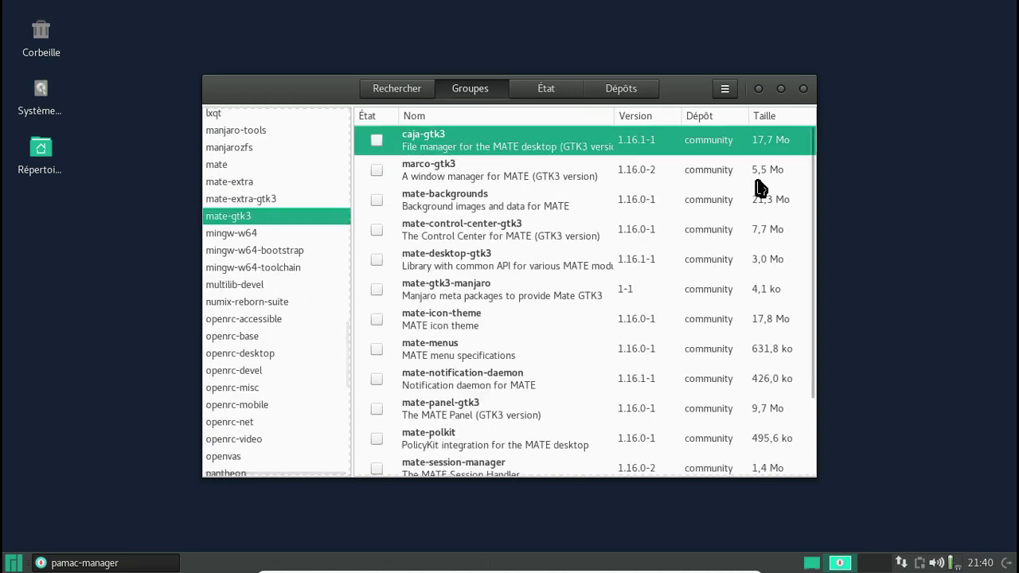
{"action": "scroll", "coordinate": [648, 219], "scroll_direction": "down", "scroll_amount": 3}
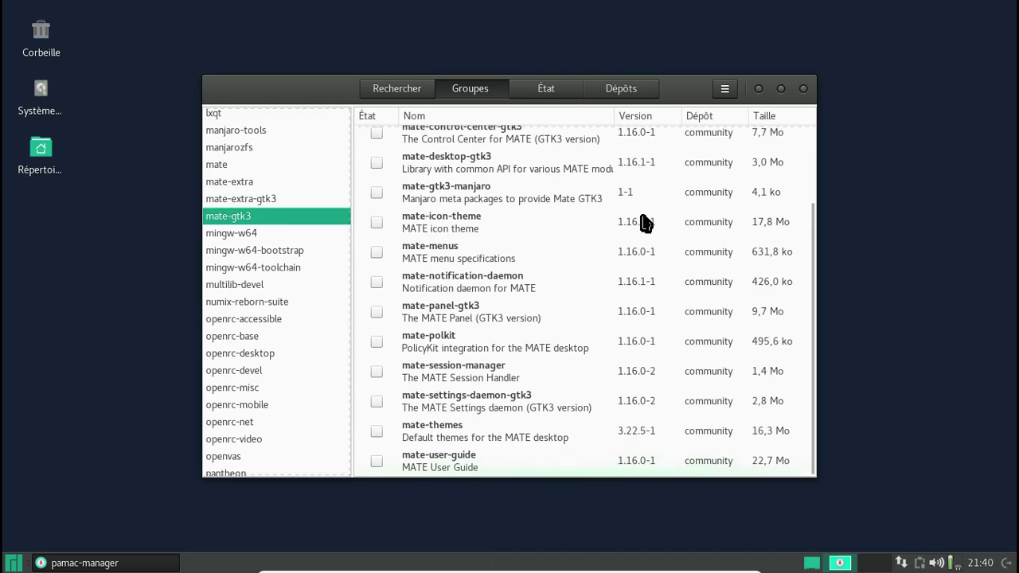
{"action": "key", "text": "ctrl+a"}
{"action": "right_click", "coordinate": [503, 463]}
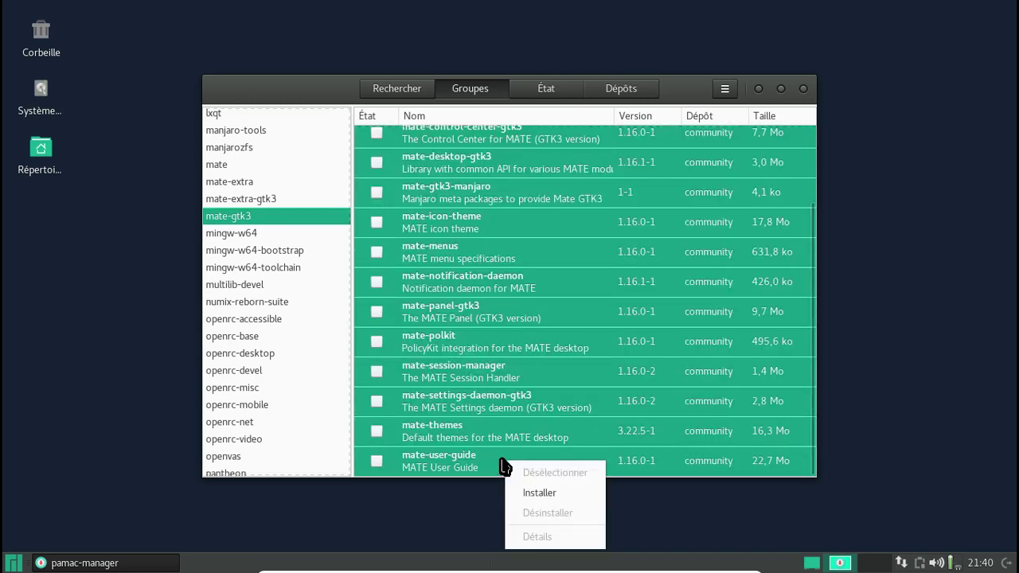
{"action": "left_click", "coordinate": [555, 493]}
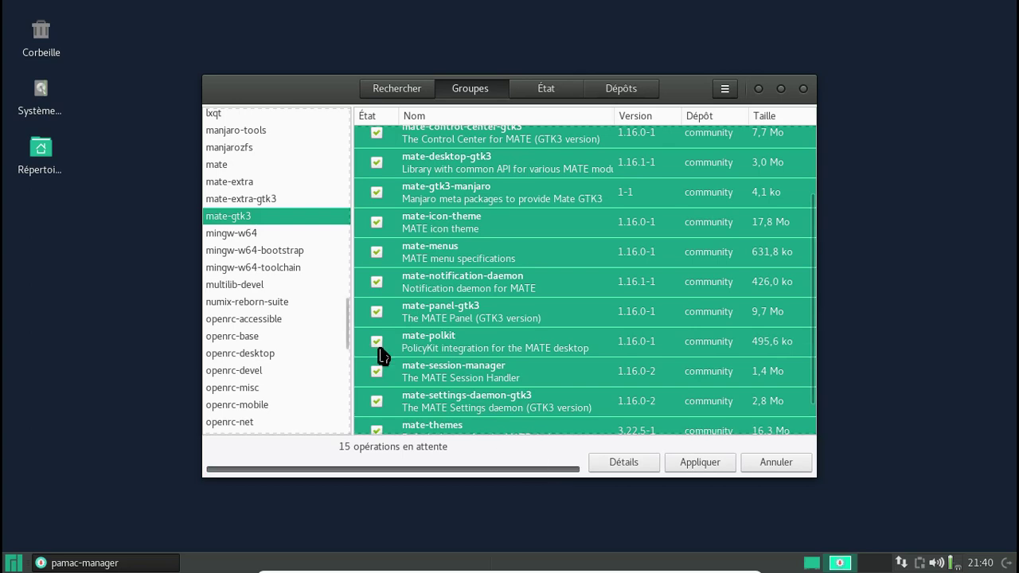
Select all packages in the mate-extra-gtk3 group and mark them for installation.
{"action": "left_click", "coordinate": [256, 199]}
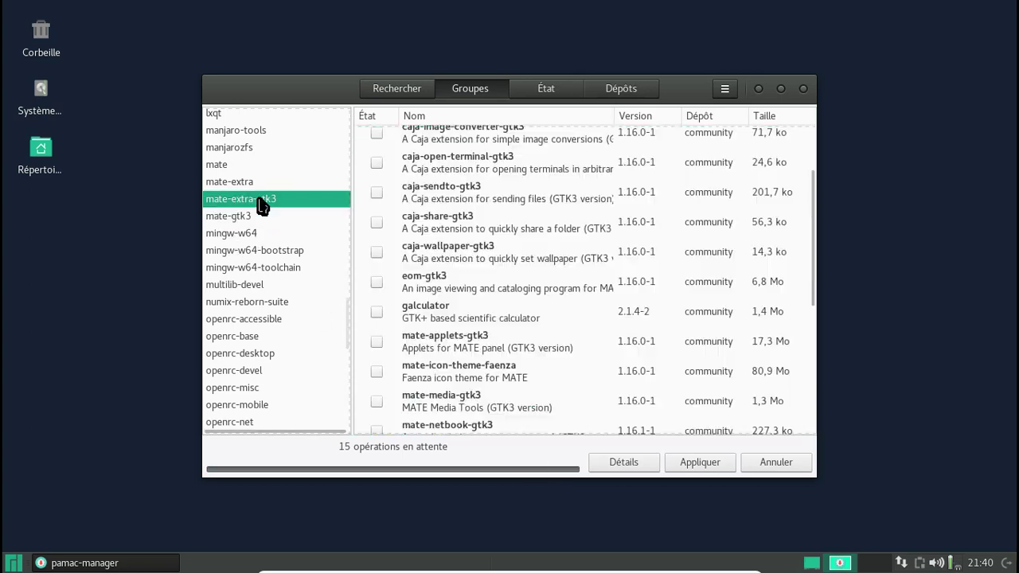
{"action": "left_click", "coordinate": [471, 141]}
{"action": "scroll", "coordinate": [519, 199], "scroll_direction": "up", "scroll_amount": 3}
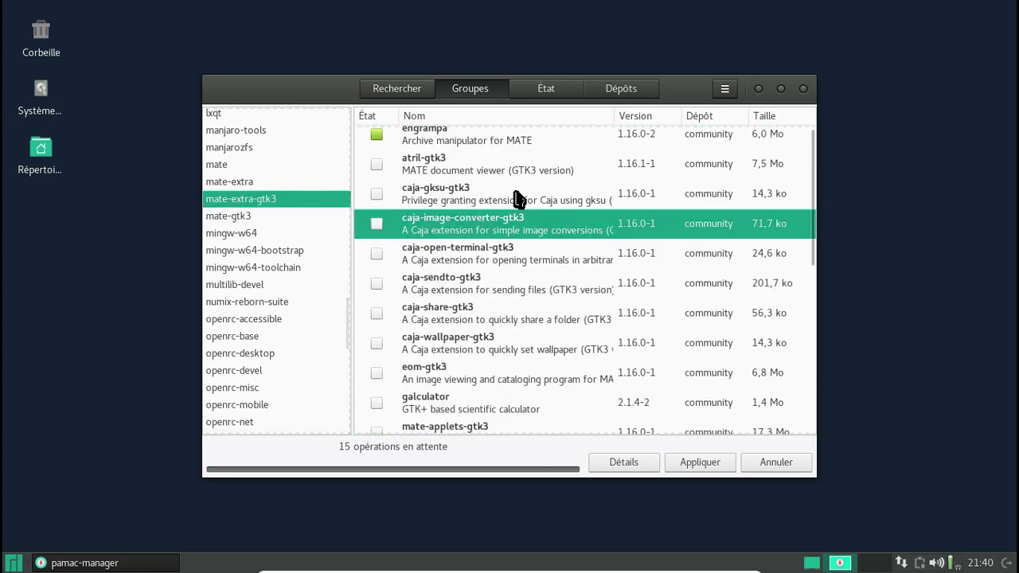
{"action": "key", "text": "ctrl+a"}
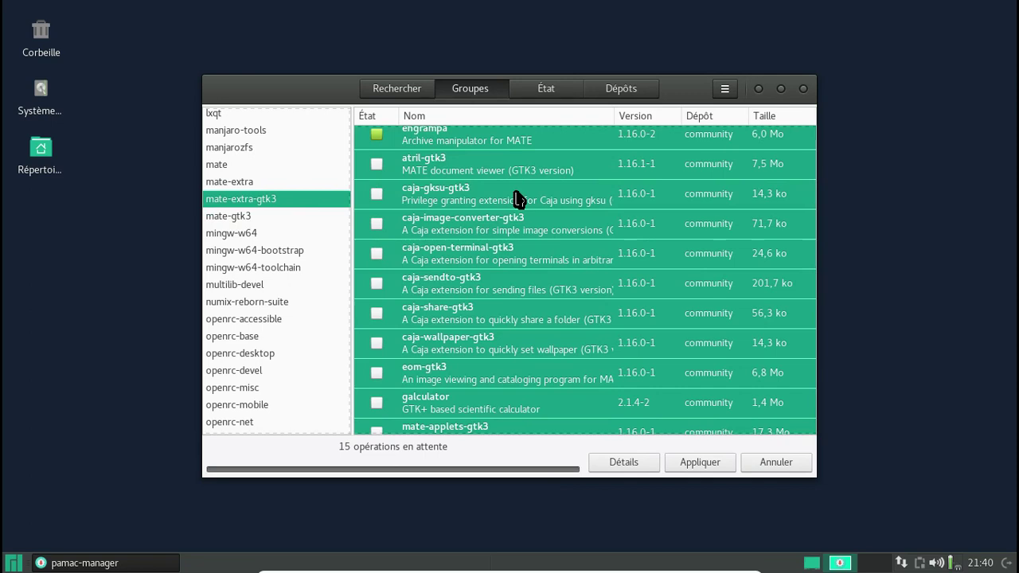
{"action": "right_click", "coordinate": [379, 170]}
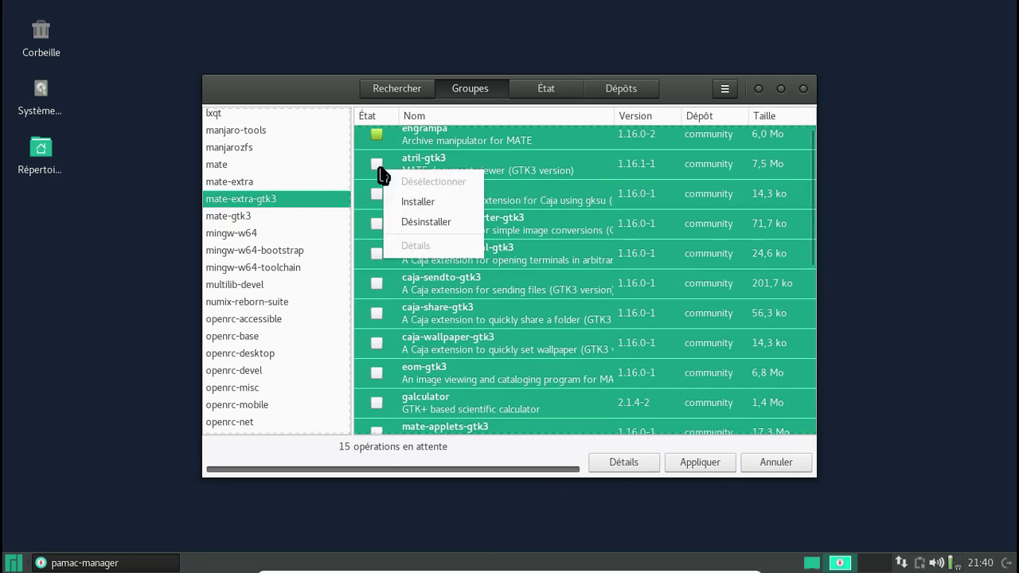
{"action": "left_click", "coordinate": [418, 204]}
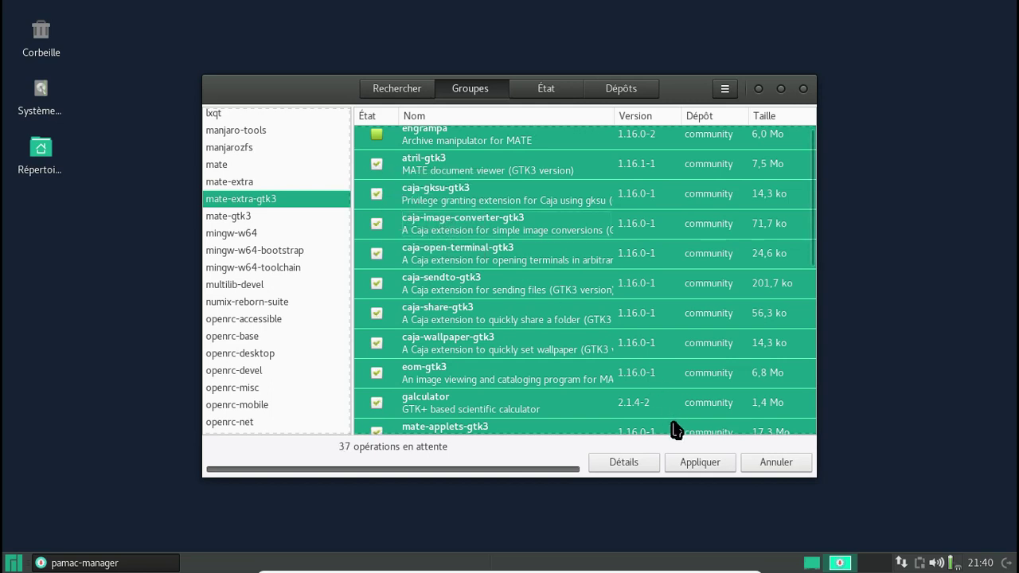
Apply the 37 pending changes, confirm the summary, authorise with the password, and show the details log.
{"action": "left_click", "coordinate": [700, 463]}
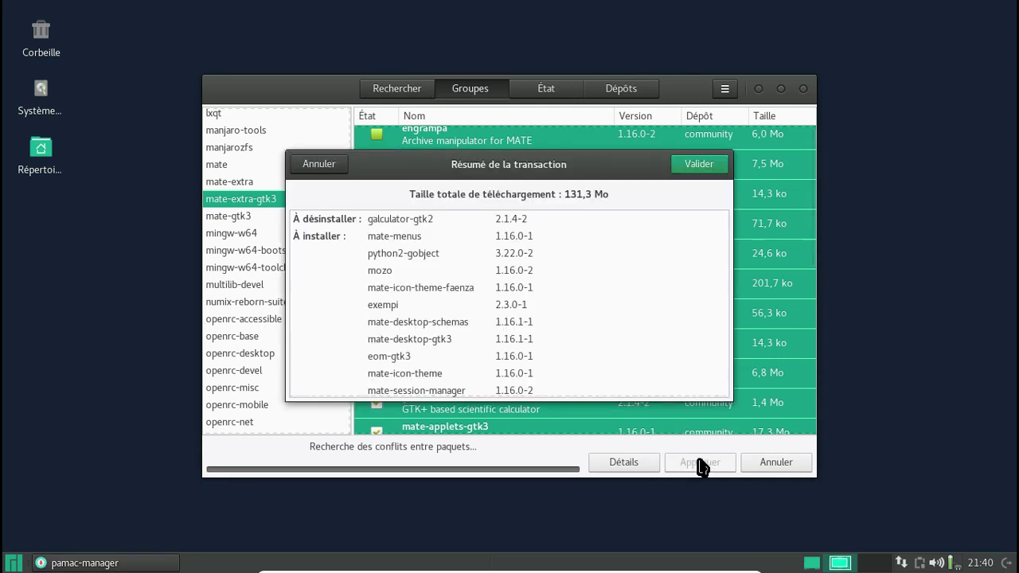
{"action": "scroll", "coordinate": [581, 245], "scroll_direction": "down", "scroll_amount": 3}
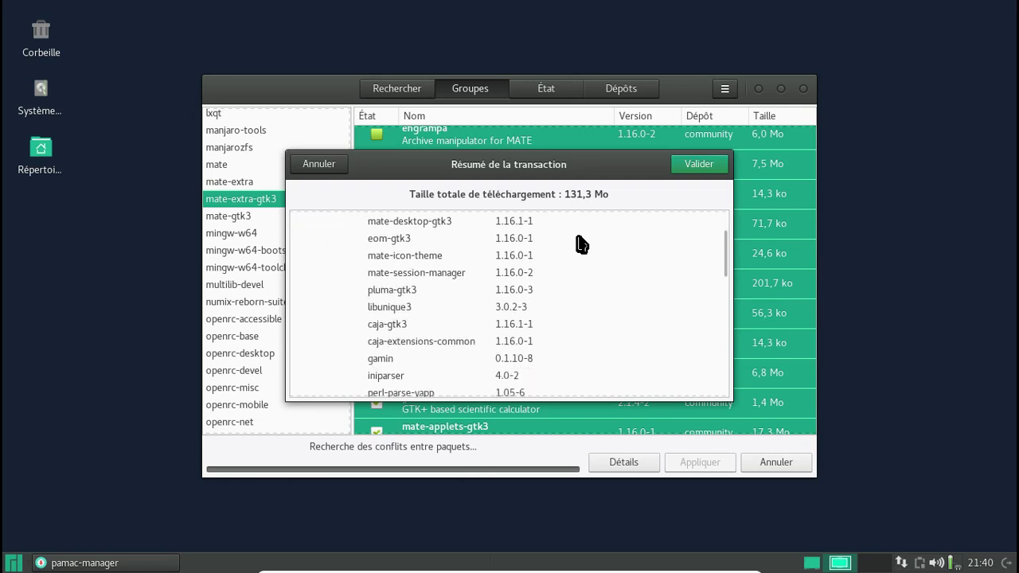
{"action": "scroll", "coordinate": [581, 244], "scroll_direction": "down", "scroll_amount": 15}
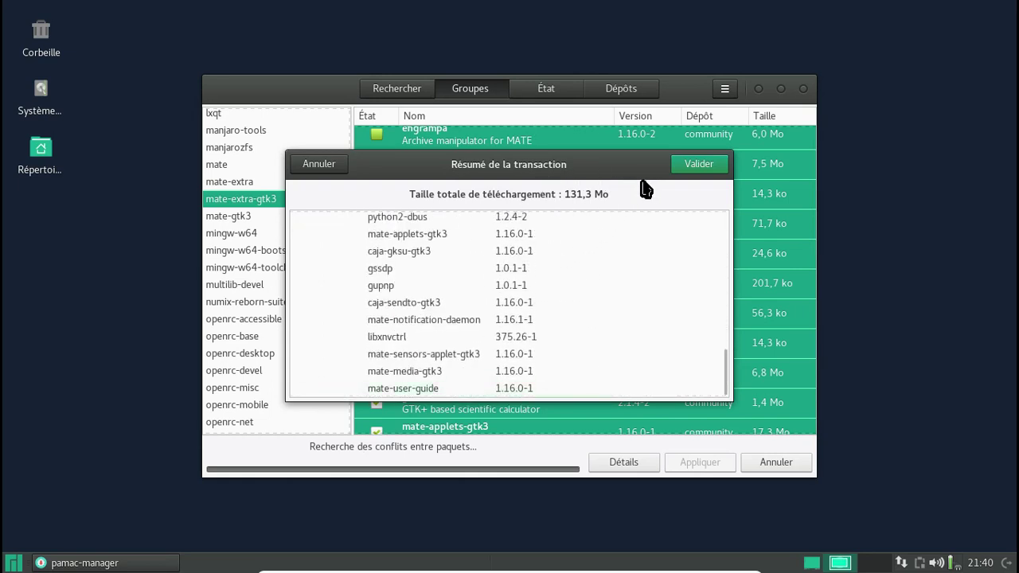
{"action": "left_click", "coordinate": [686, 167]}
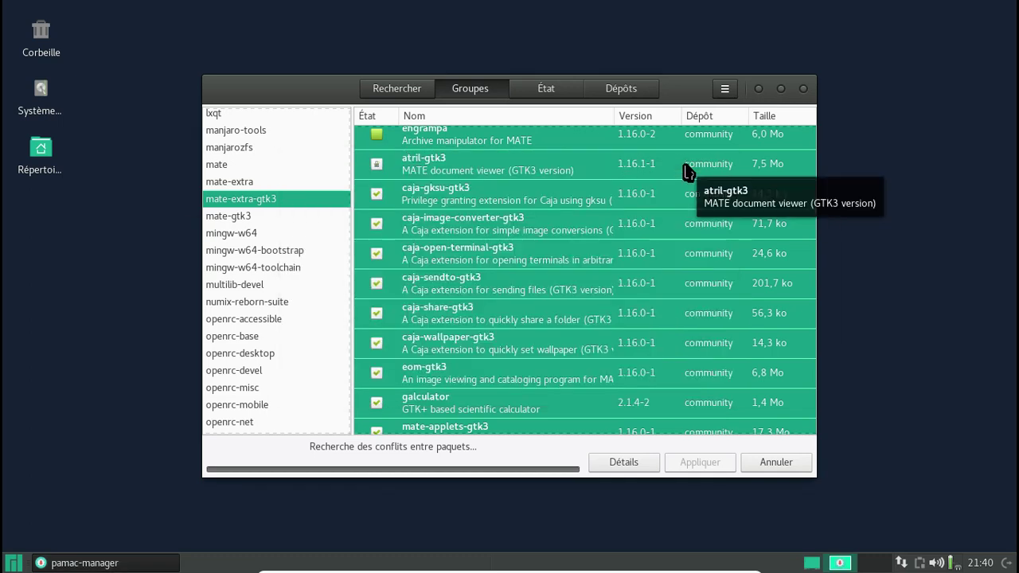
{"action": "type", "text": "********"}
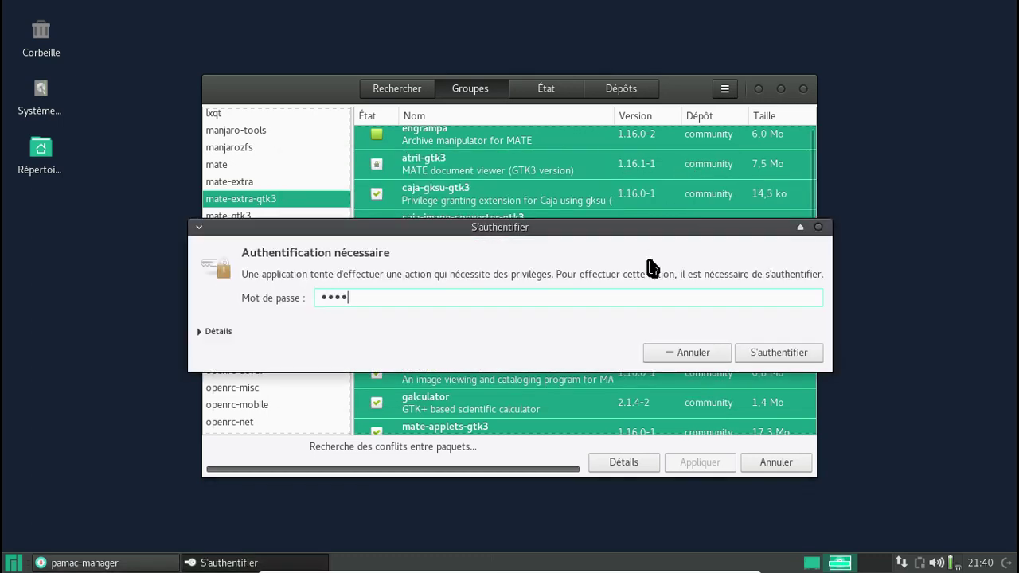
{"action": "key", "text": "Return"}
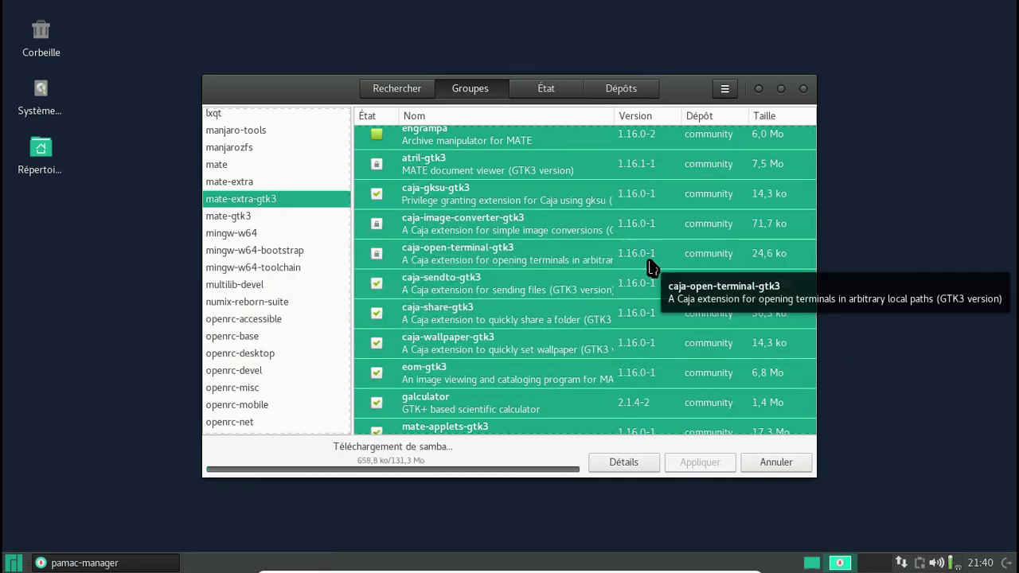
{"action": "left_click", "coordinate": [623, 463]}
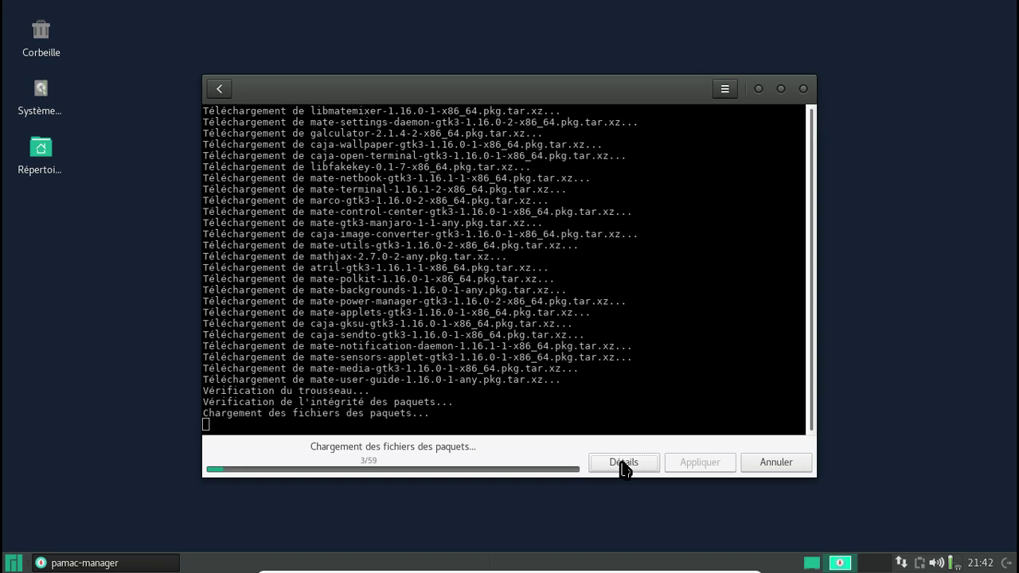
Open the Whisker menu and browse the Accessoires applications.
{"action": "left_click", "coordinate": [599, 468]}
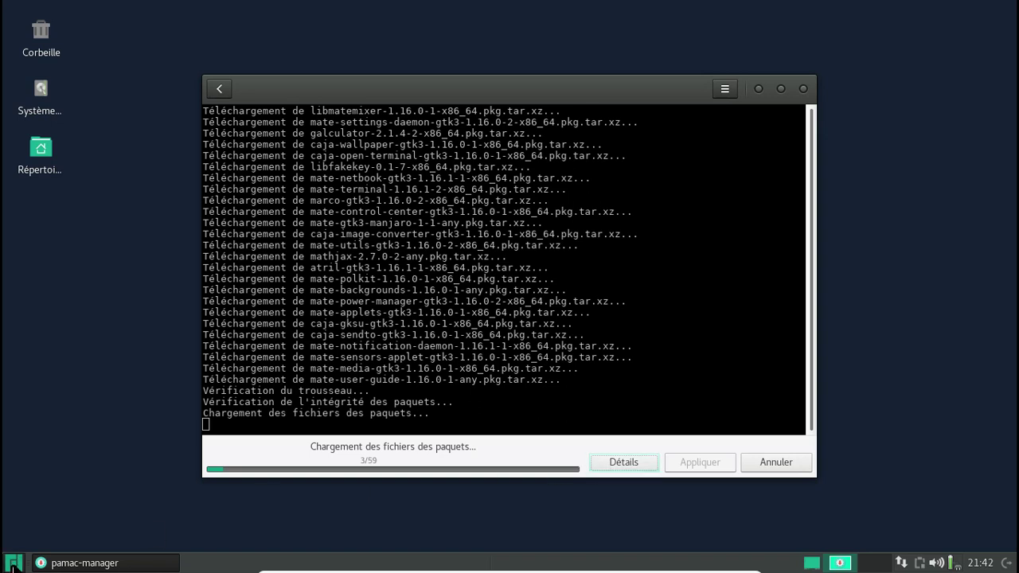
{"action": "left_click", "coordinate": [13, 565]}
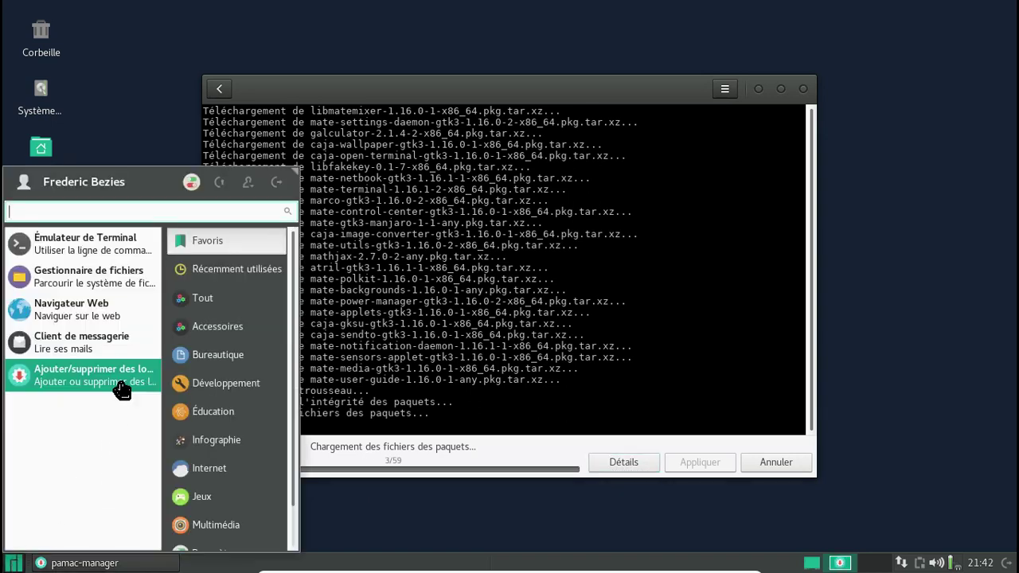
{"action": "mouse_move", "coordinate": [167, 356]}
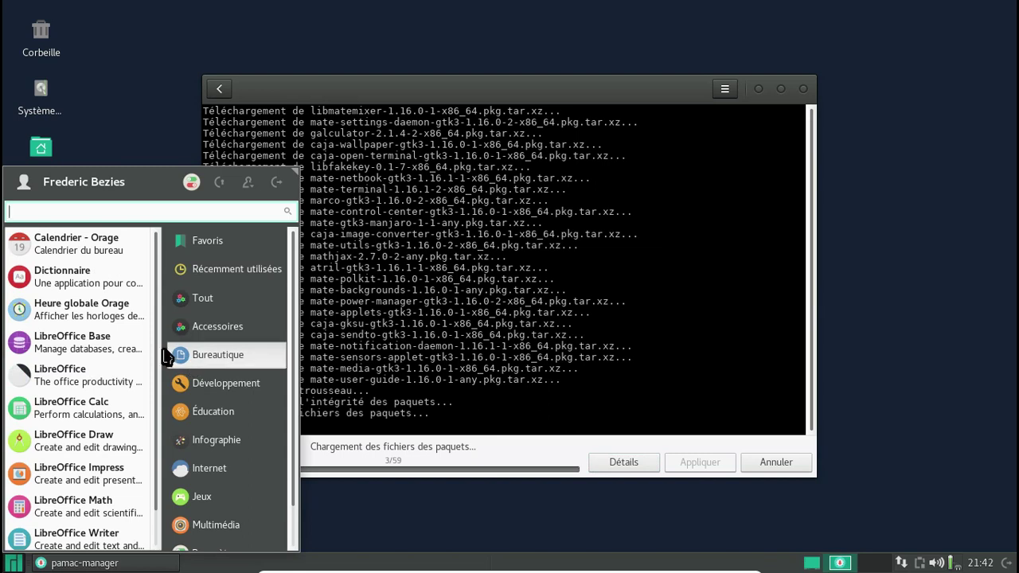
{"action": "scroll", "coordinate": [125, 348], "scroll_direction": "down", "scroll_amount": 1}
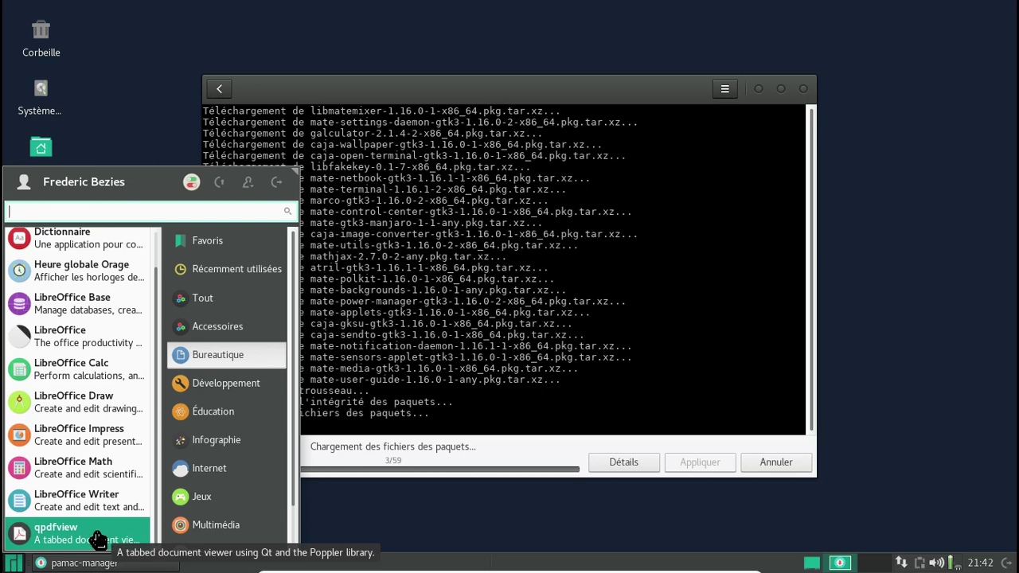
{"action": "left_click", "coordinate": [201, 321]}
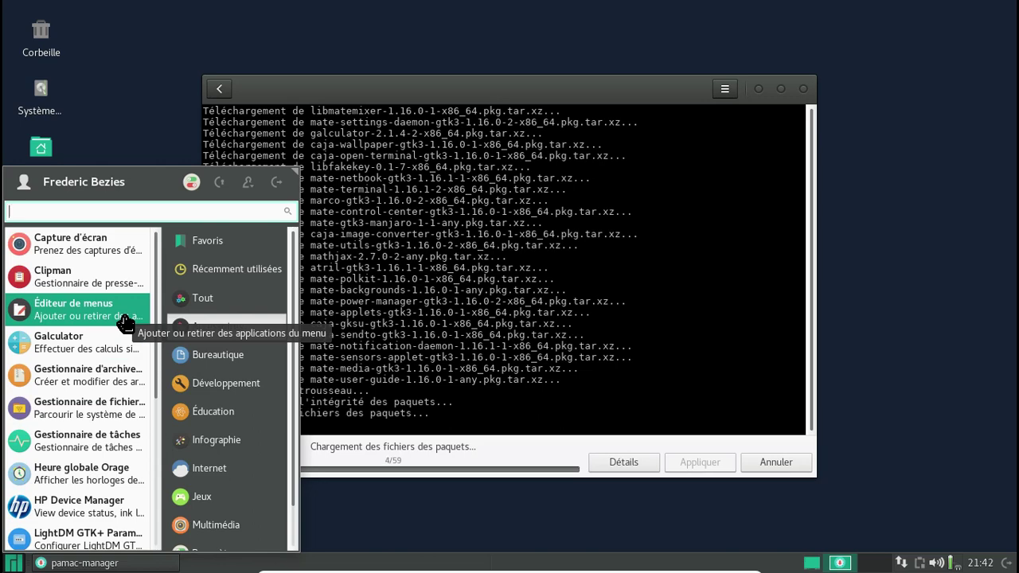
Browse the Multimédia, Paramètres and Système categories, then close the menu with Escape.
{"action": "scroll", "coordinate": [131, 390], "scroll_direction": "down", "scroll_amount": 3}
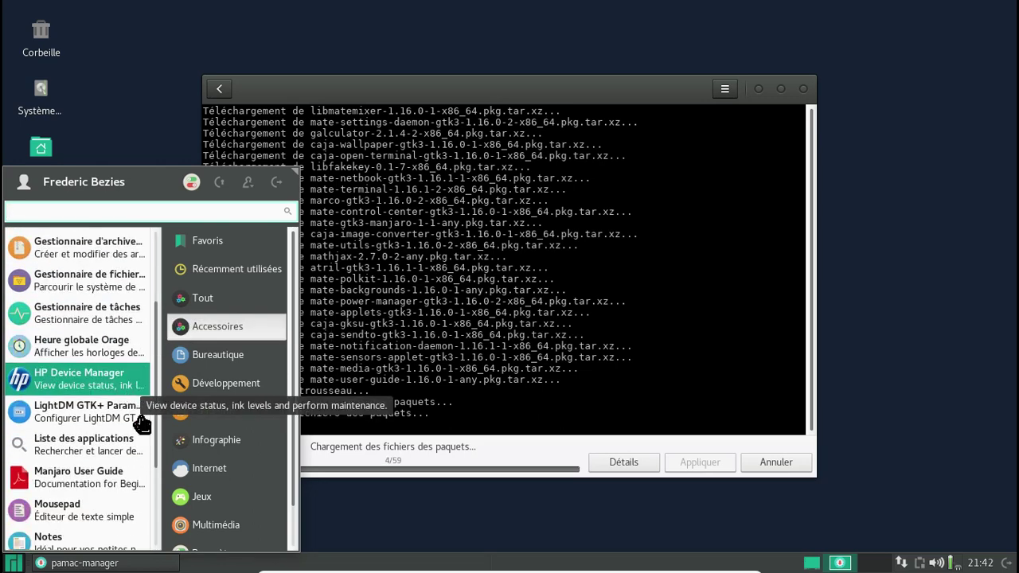
{"action": "scroll", "coordinate": [172, 452], "scroll_direction": "down", "scroll_amount": 1}
{"action": "scroll", "coordinate": [95, 477], "scroll_direction": "down", "scroll_amount": 3}
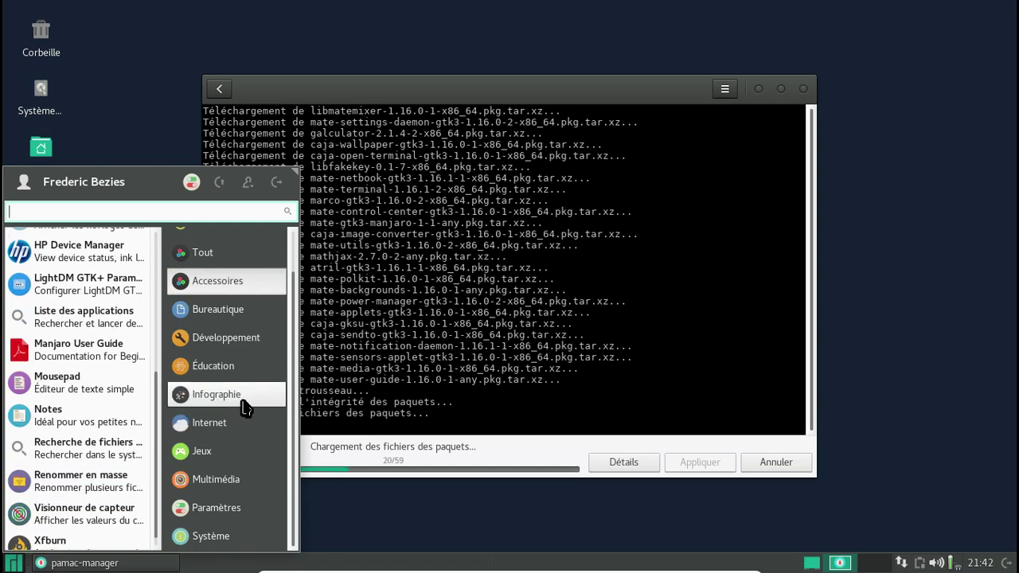
{"action": "left_click", "coordinate": [229, 480]}
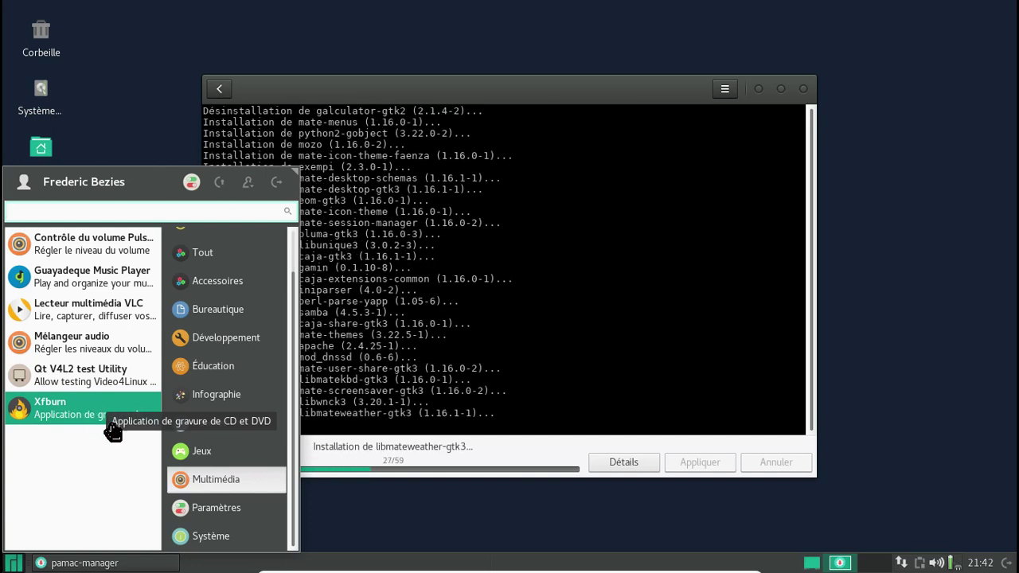
{"action": "left_click", "coordinate": [203, 510]}
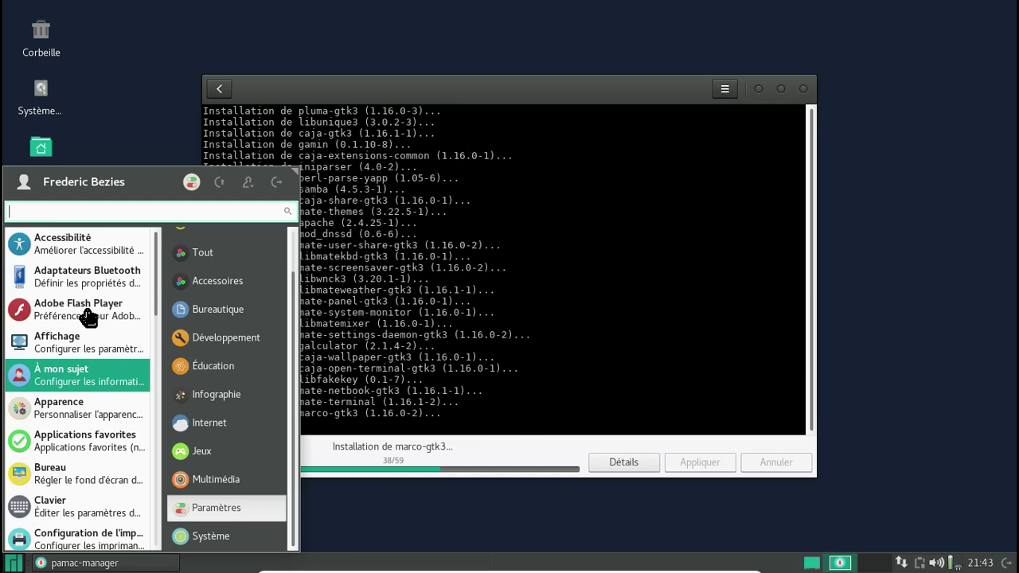
{"action": "left_click", "coordinate": [237, 540]}
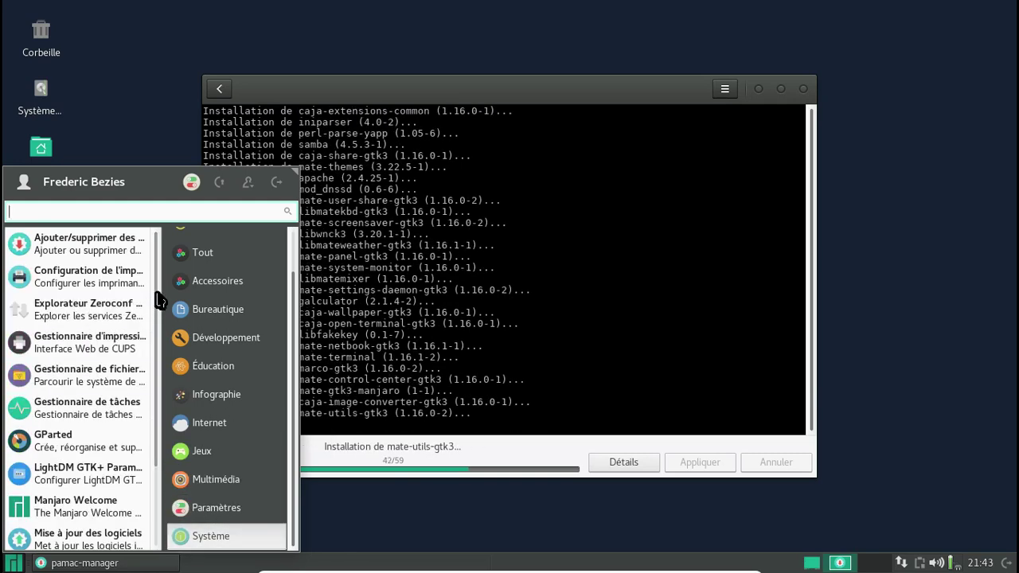
{"action": "left_click_drag", "start_coordinate": [157, 300], "coordinate": [159, 507]}
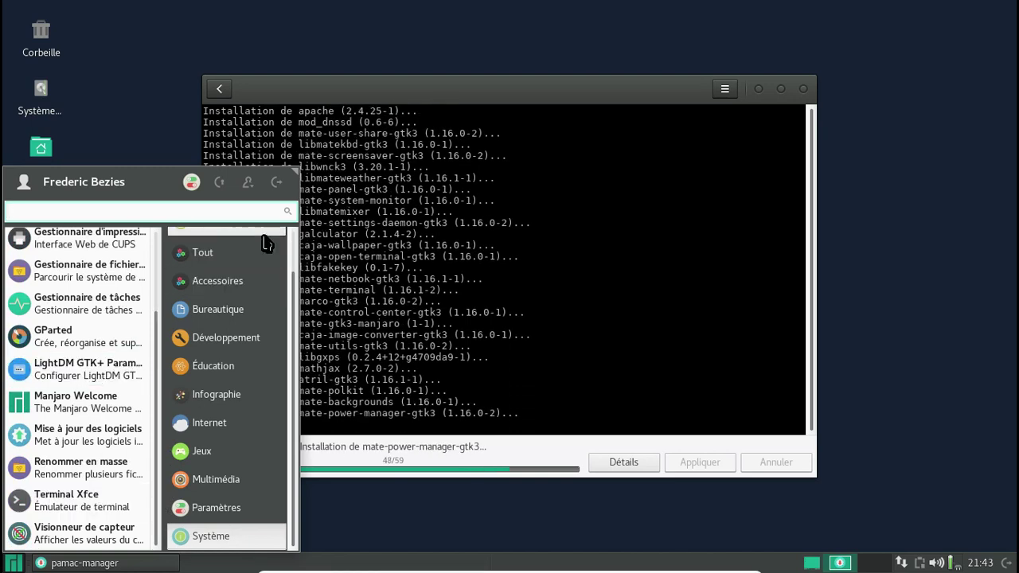
{"action": "key", "text": "Escape"}
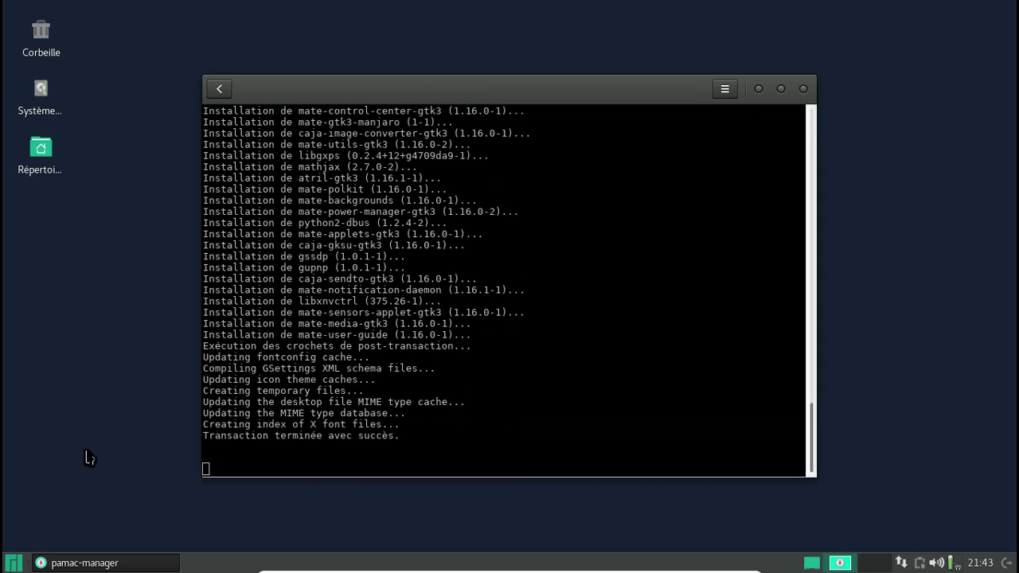
Launch Engrampa via 'eng', check its About version 1.16.0, then quit it.
{"action": "left_click", "coordinate": [11, 563]}
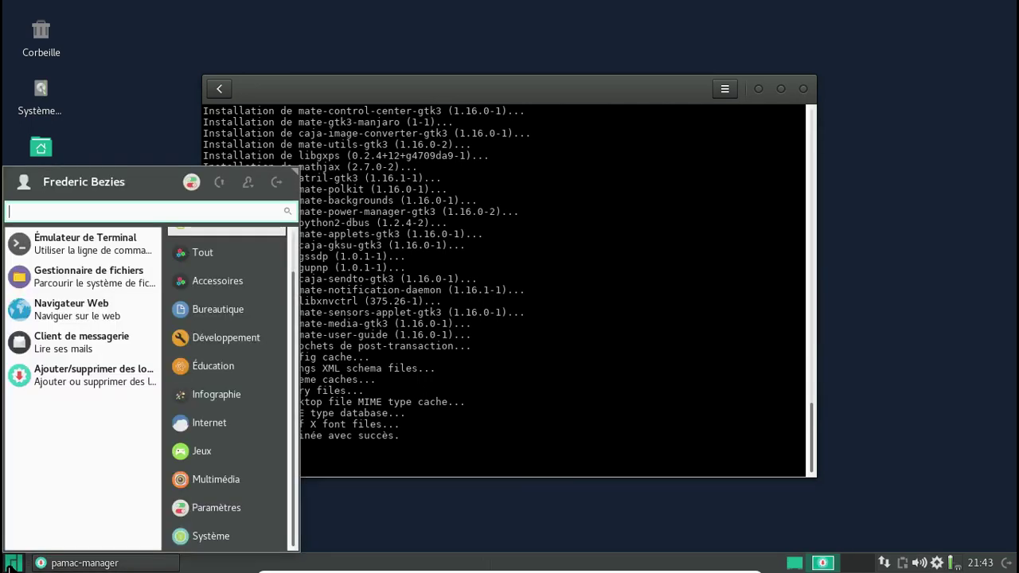
{"action": "type", "text": "eng"}
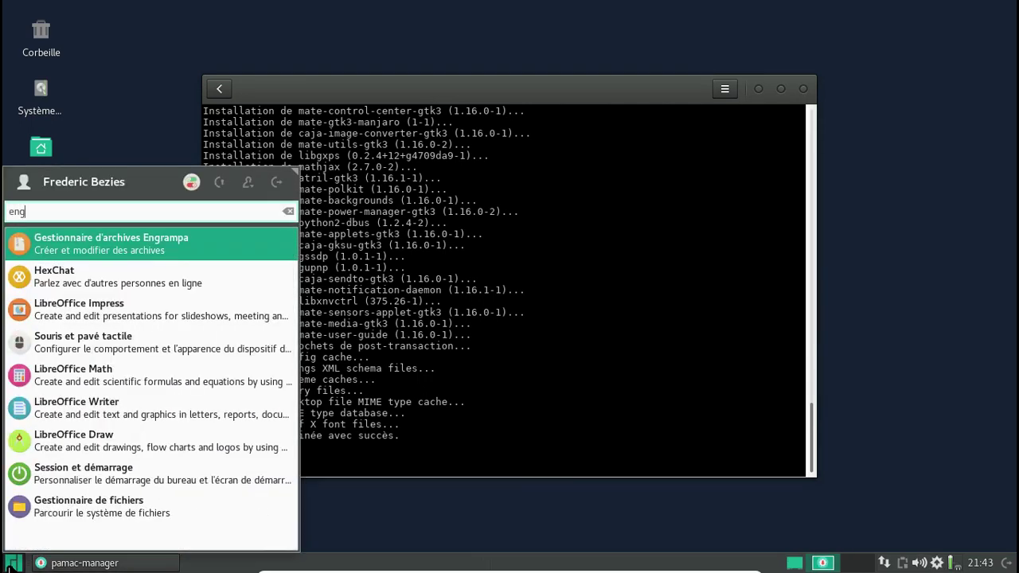
{"action": "left_click", "coordinate": [127, 253]}
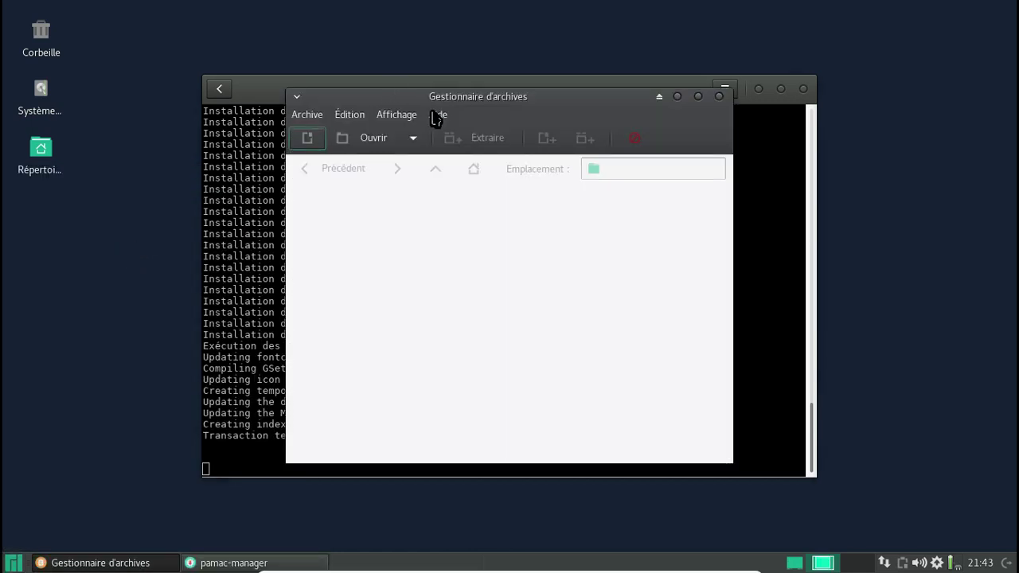
{"action": "left_click", "coordinate": [436, 116]}
{"action": "left_click", "coordinate": [455, 157]}
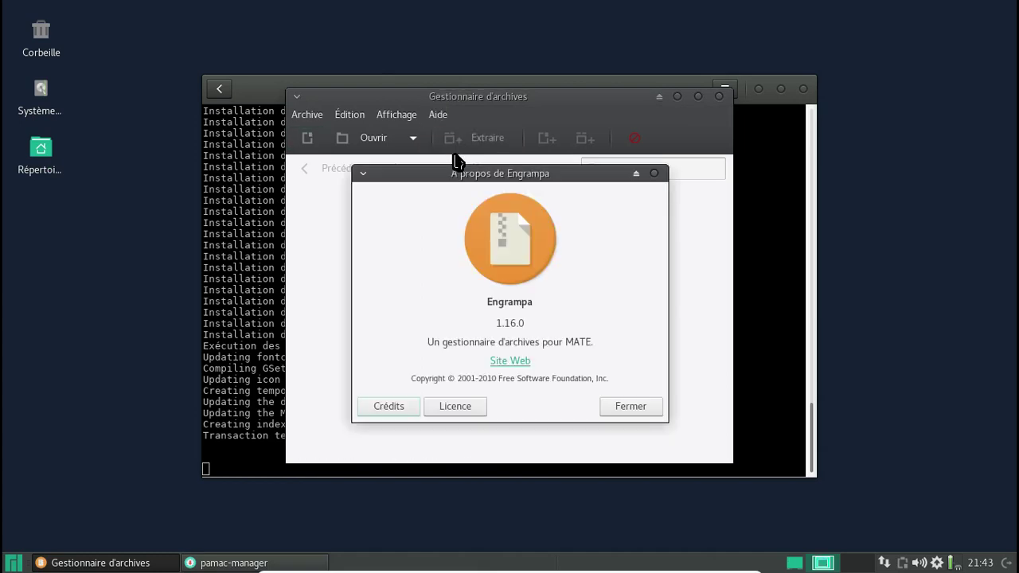
{"action": "left_click", "coordinate": [656, 406]}
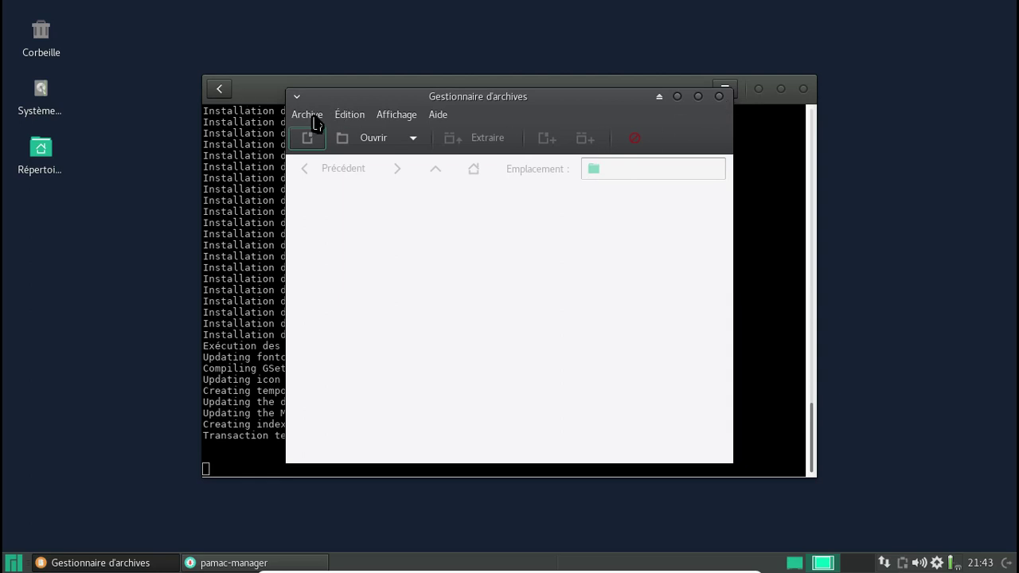
{"action": "key", "text": "ctrl+q"}
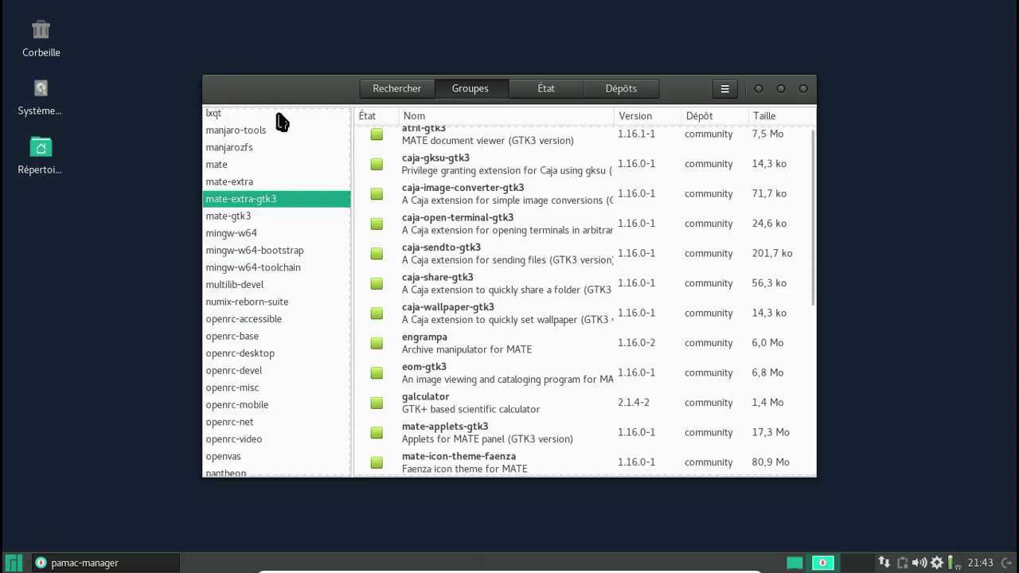
In Pamac's État view, list Orphelins, Étrangers and En attente packages, then close Pamac.
{"action": "left_click", "coordinate": [549, 93]}
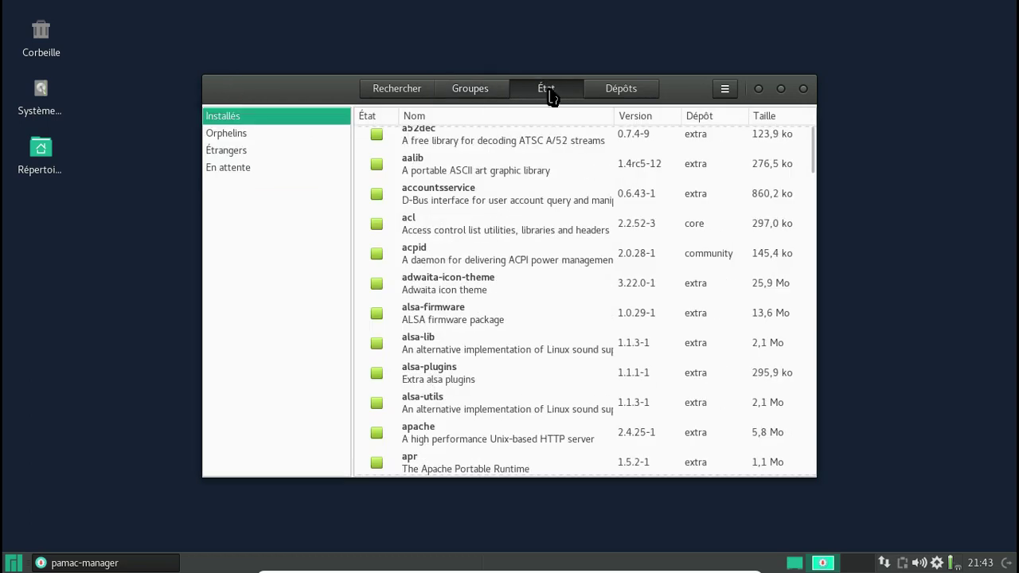
{"action": "left_click", "coordinate": [269, 134]}
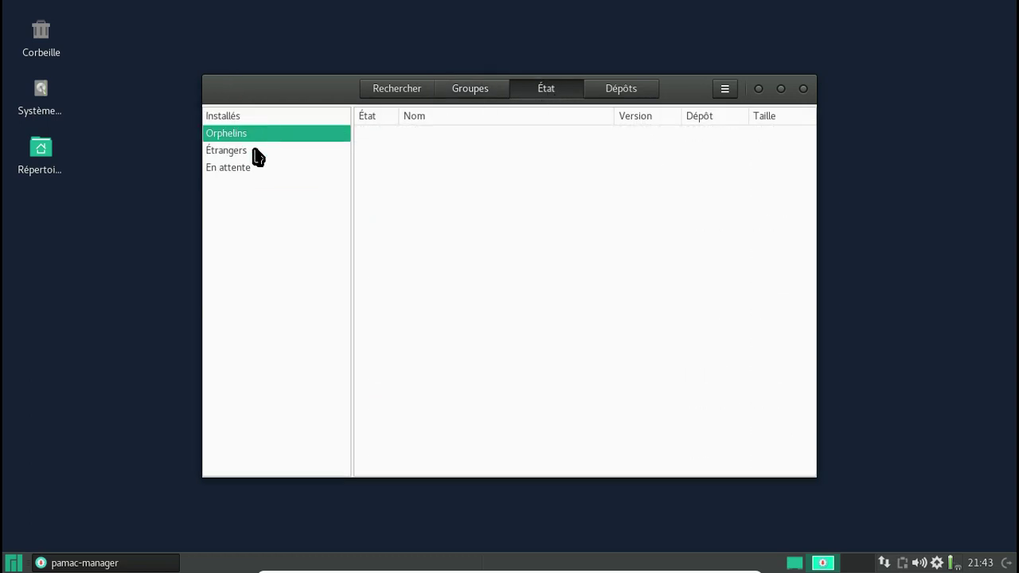
{"action": "left_click", "coordinate": [257, 158]}
{"action": "left_click", "coordinate": [255, 171]}
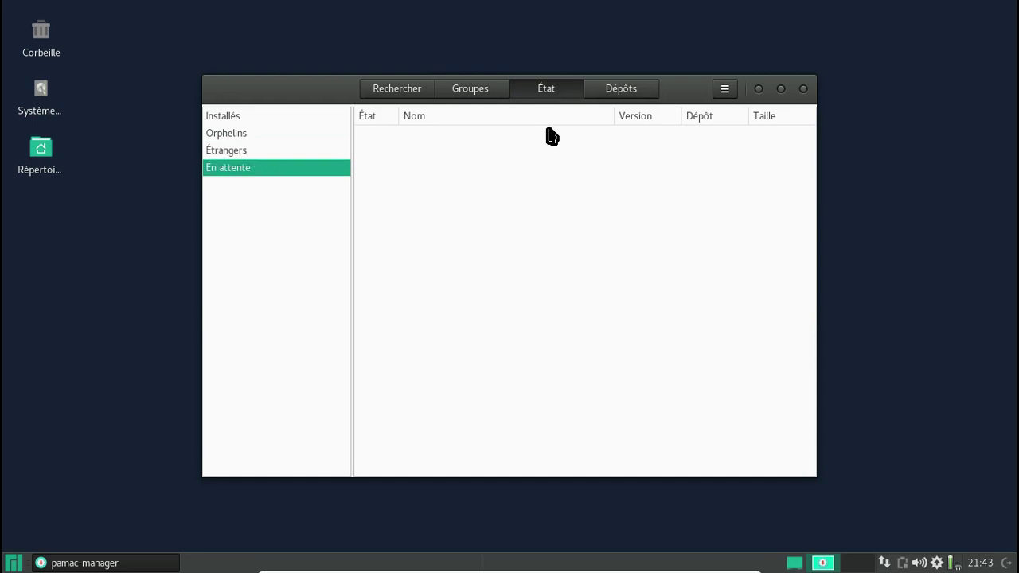
{"action": "left_click", "coordinate": [803, 89]}
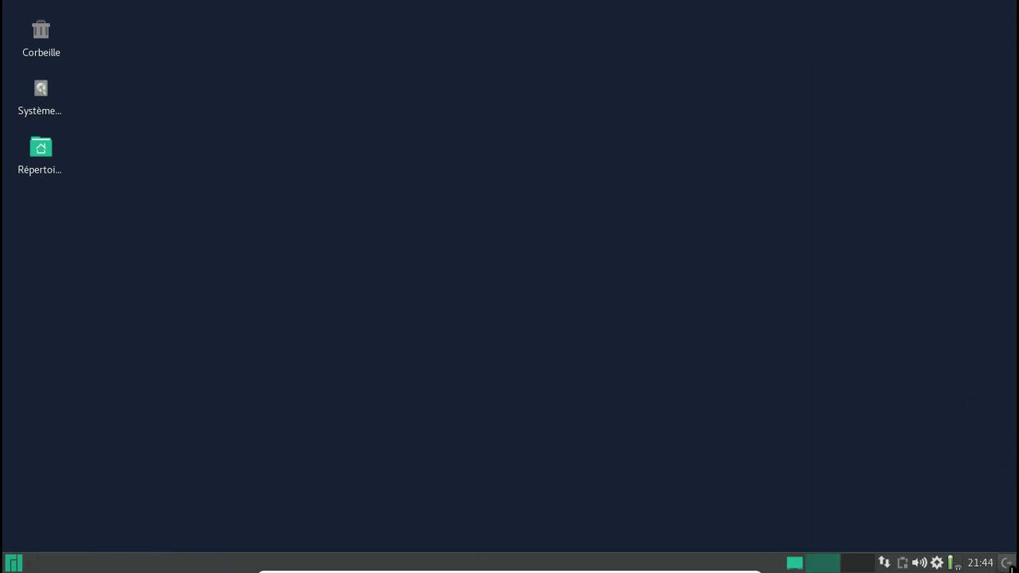
Log out via Déconnexion, choose the desktop session in LightDM, and log back in with the password.
{"action": "left_click", "coordinate": [1007, 563]}
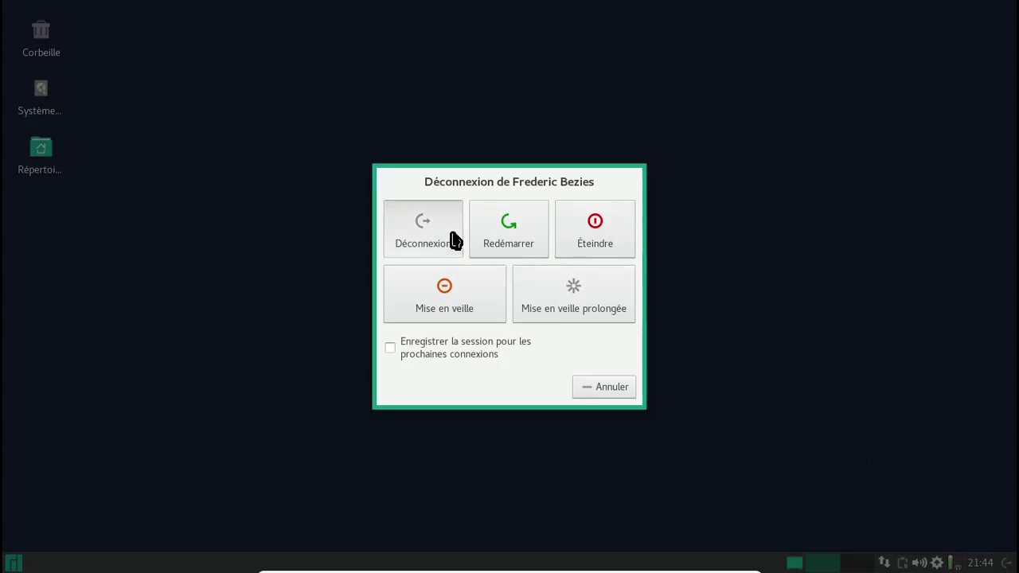
{"action": "left_click", "coordinate": [453, 236]}
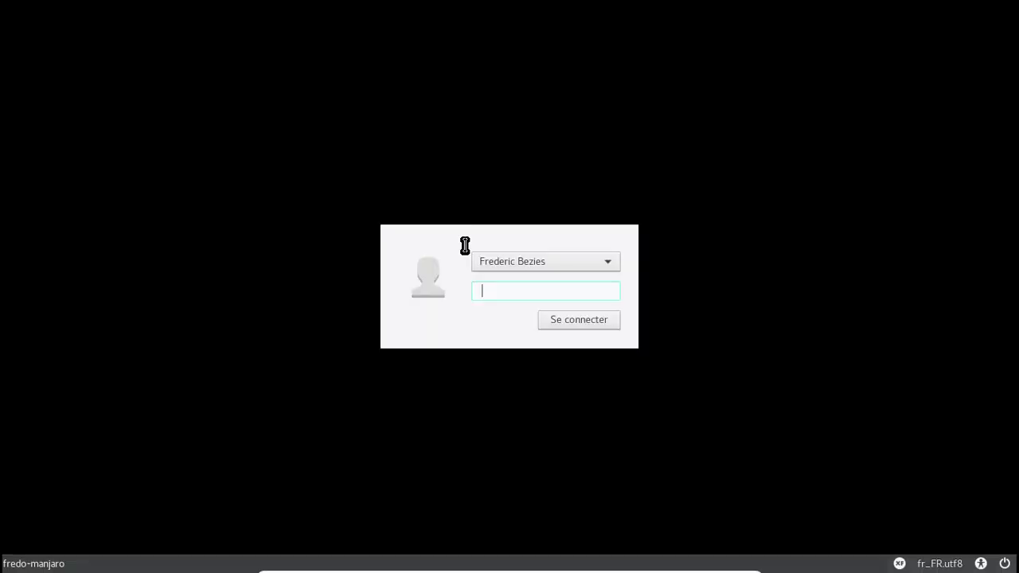
{"action": "left_click", "coordinate": [898, 565]}
{"action": "left_click", "coordinate": [905, 523]}
{"action": "type", "text": "••••"}
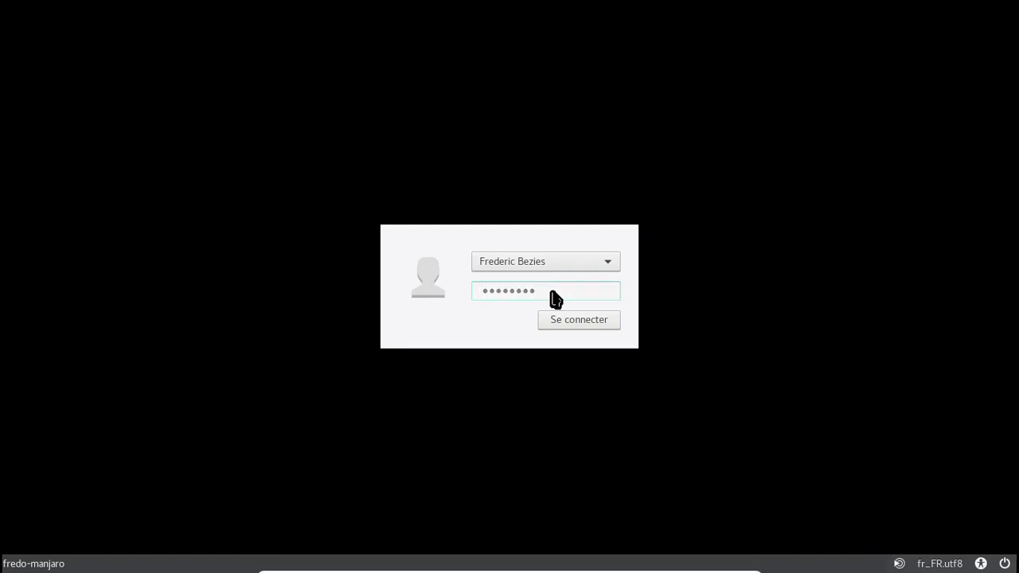
{"action": "key", "text": "Return"}
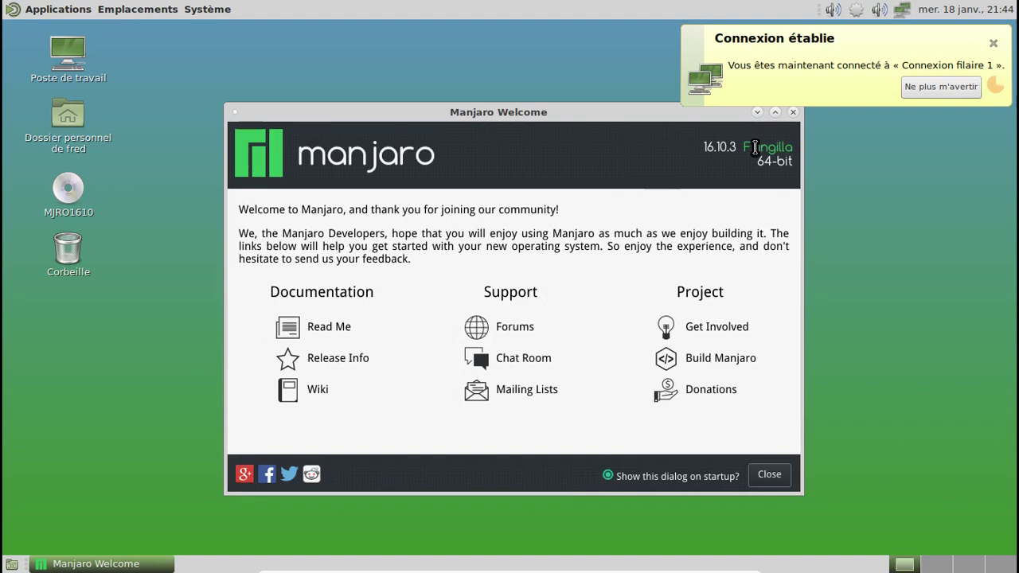
Dismiss the network notification and open Applications au démarrage from the Centre de contrôle.
{"action": "left_click", "coordinate": [993, 44]}
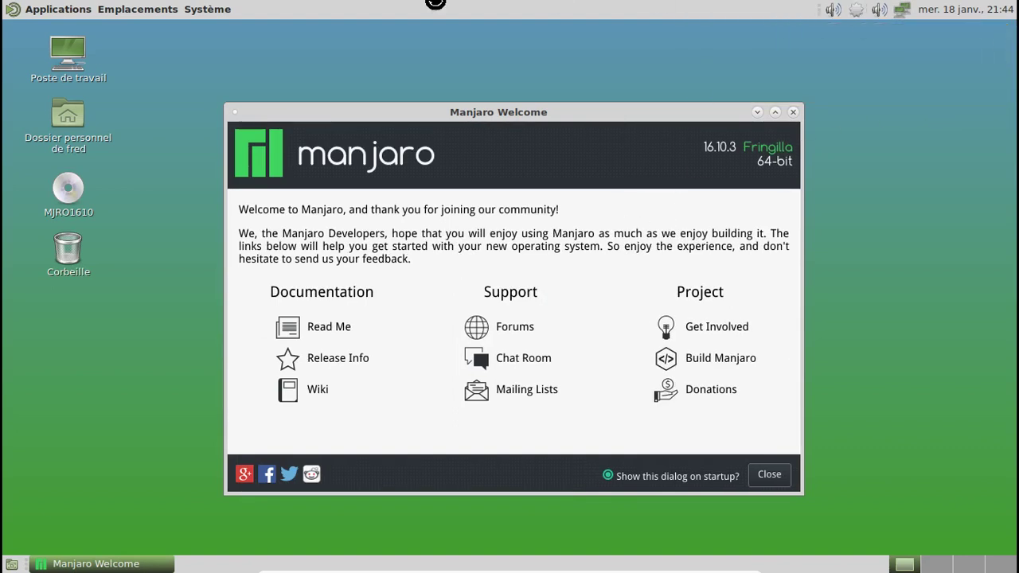
{"action": "left_click", "coordinate": [226, 9]}
{"action": "mouse_move", "coordinate": [235, 34]}
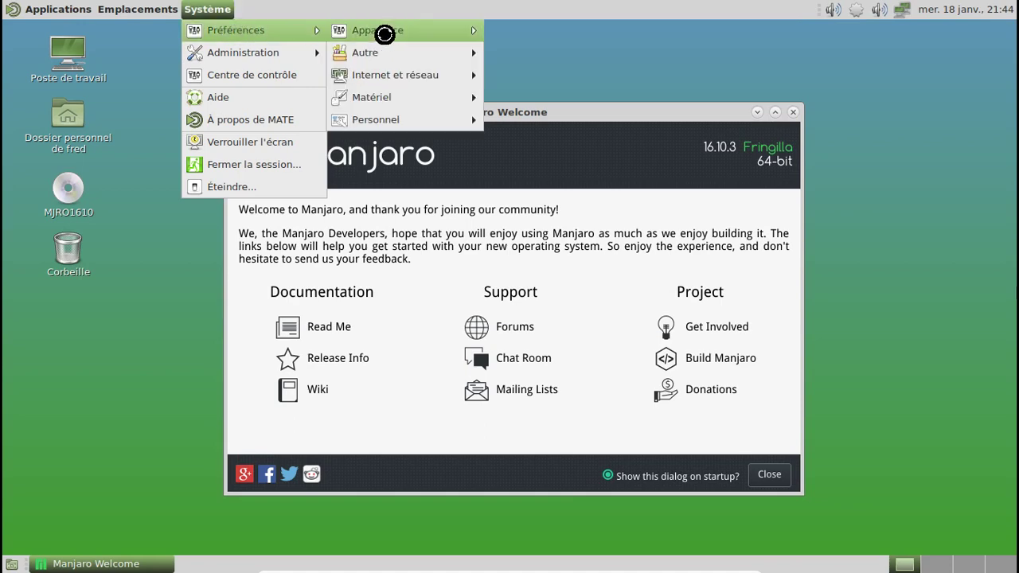
{"action": "left_click", "coordinate": [228, 72]}
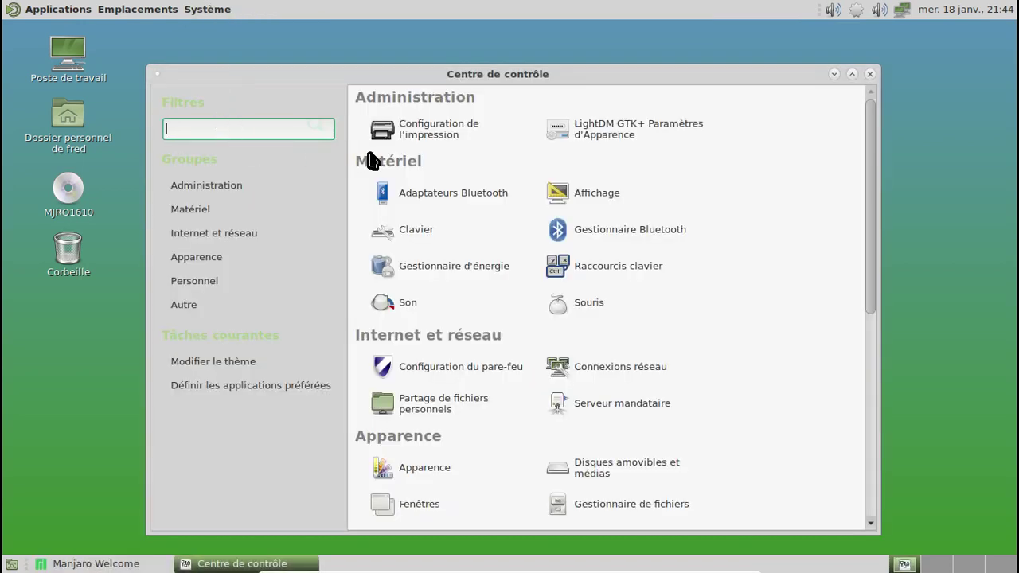
{"action": "scroll", "coordinate": [728, 276], "scroll_direction": "down", "scroll_amount": 5}
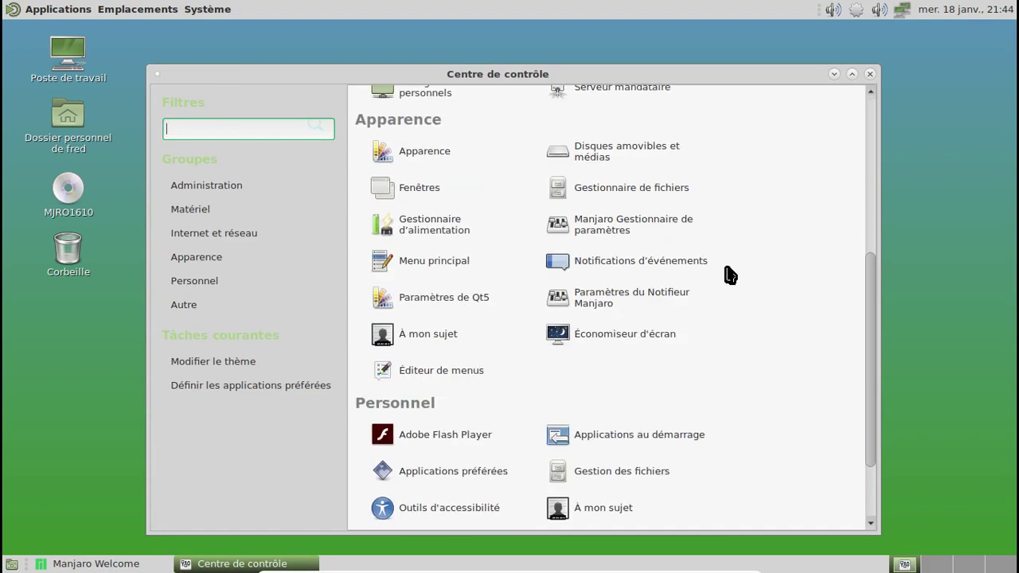
{"action": "scroll", "coordinate": [728, 275], "scroll_direction": "down", "scroll_amount": 2}
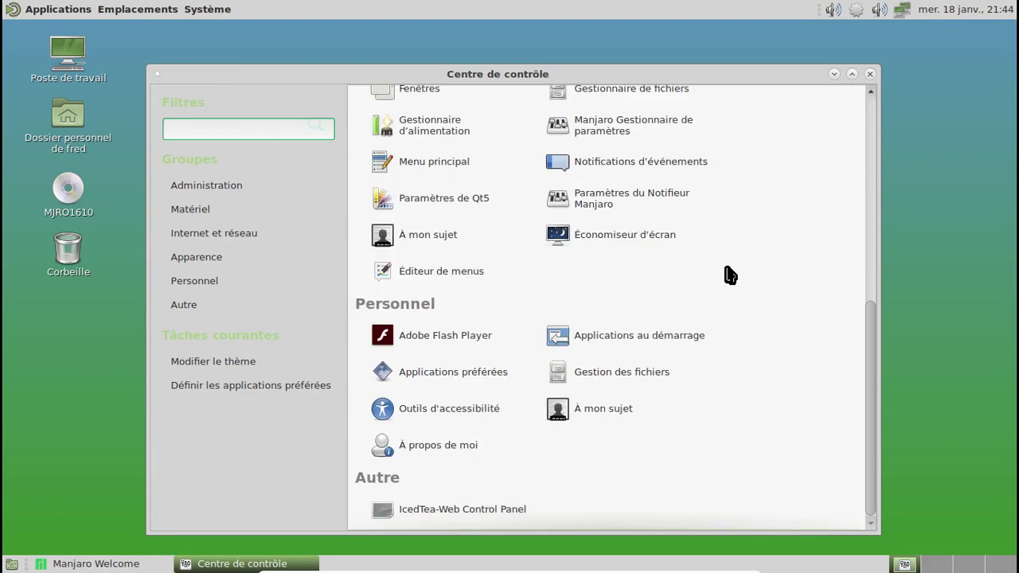
{"action": "left_click", "coordinate": [625, 340]}
Uncheck Pulse Audio Applet in the startup applications and close the preferences window.
{"action": "left_click", "coordinate": [106, 82]}
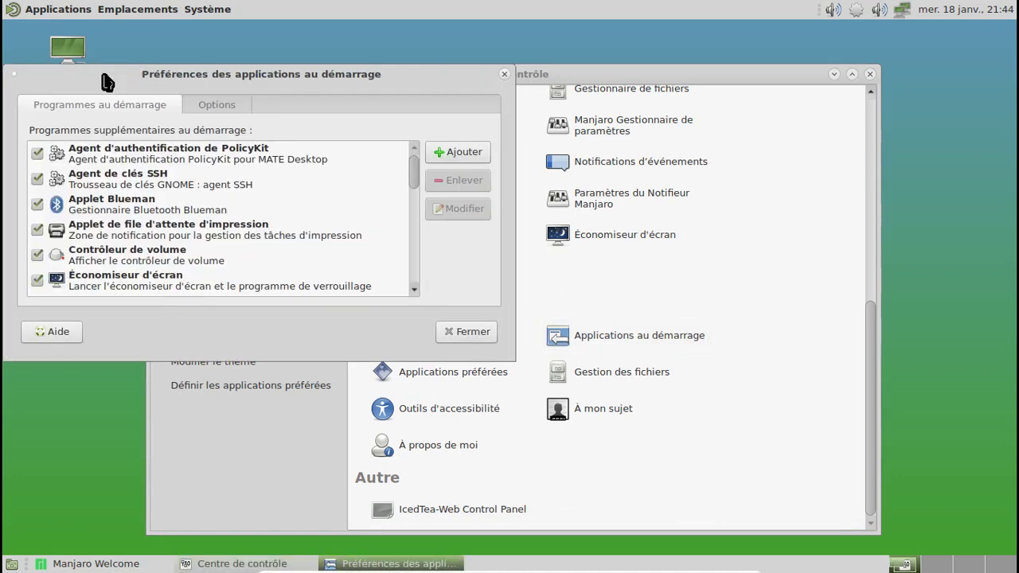
{"action": "scroll", "coordinate": [374, 266], "scroll_direction": "down", "scroll_amount": 5}
{"action": "scroll", "coordinate": [374, 266], "scroll_direction": "up", "scroll_amount": 2}
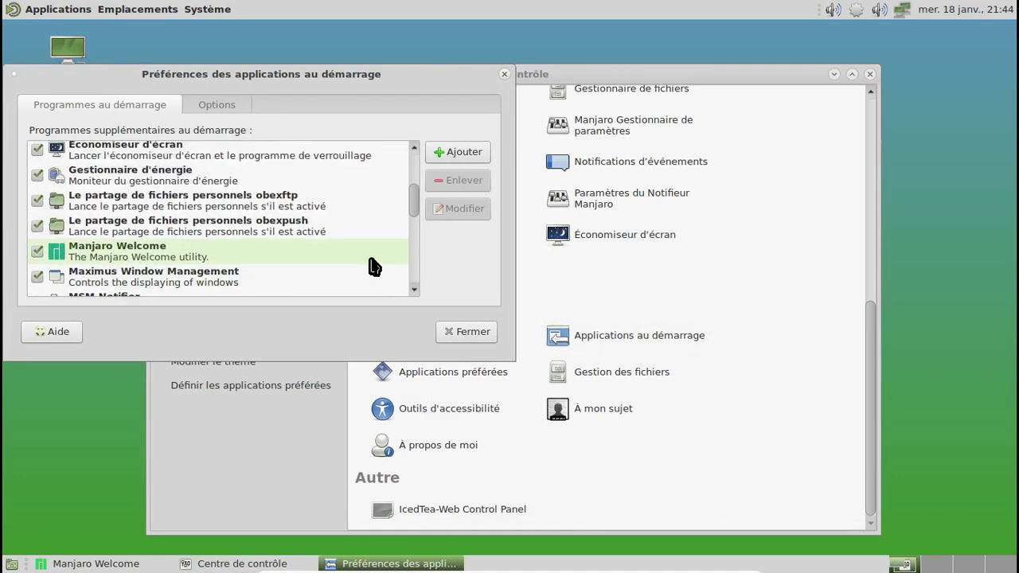
{"action": "scroll", "coordinate": [374, 266], "scroll_direction": "up", "scroll_amount": 2}
{"action": "scroll", "coordinate": [375, 265], "scroll_direction": "down", "scroll_amount": 5}
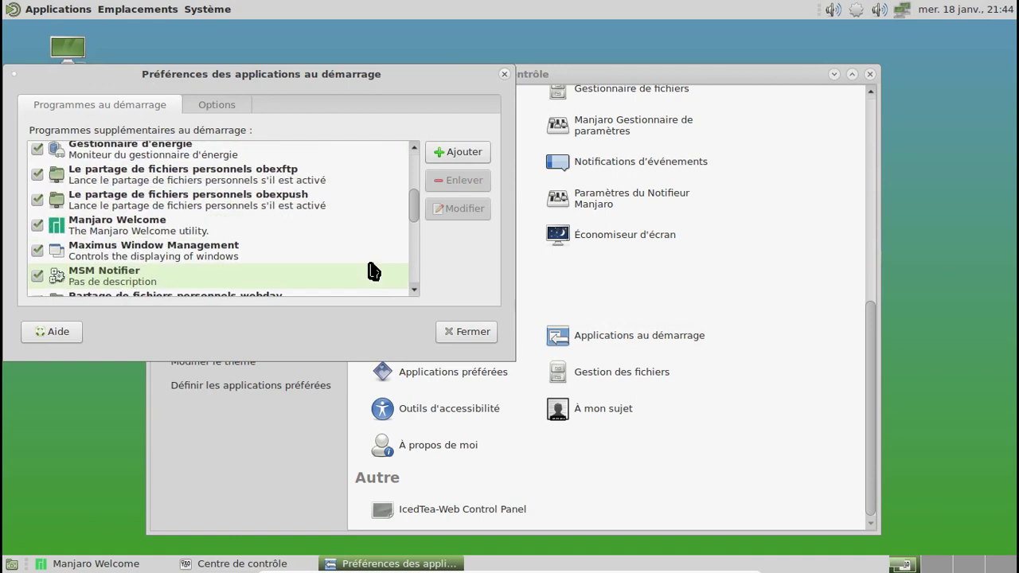
{"action": "left_click", "coordinate": [216, 256]}
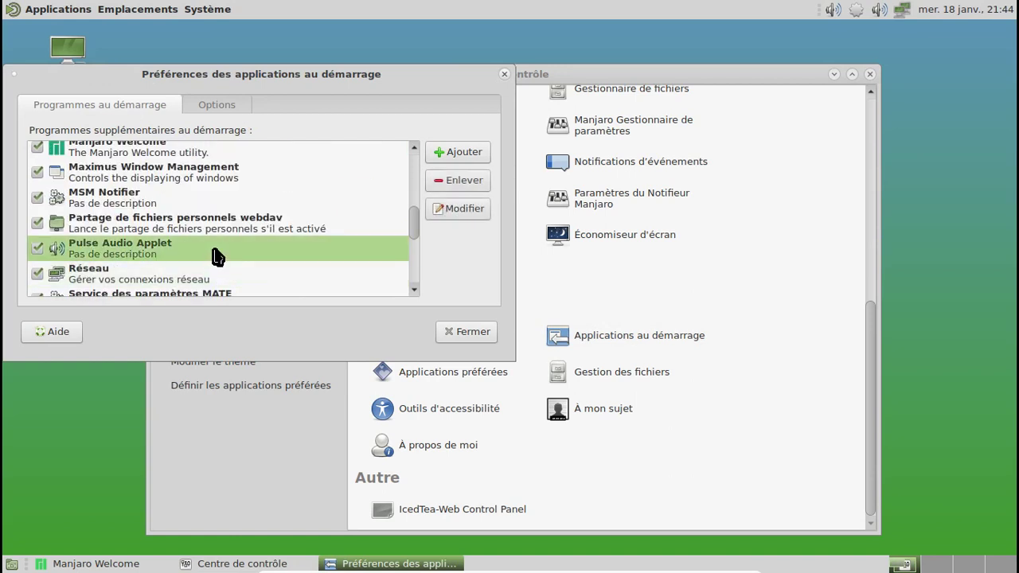
{"action": "left_click", "coordinate": [38, 248]}
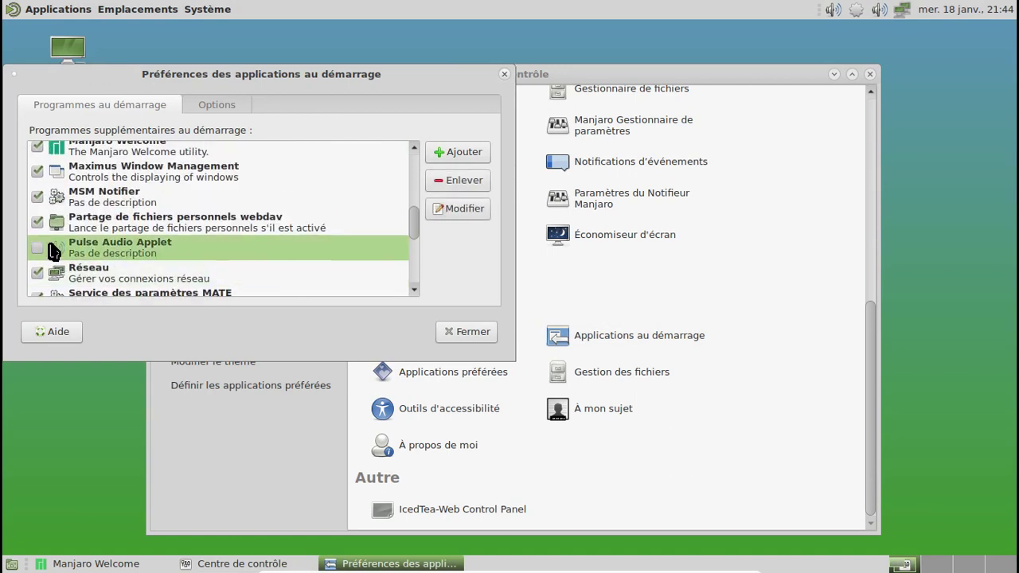
{"action": "left_click", "coordinate": [506, 74]}
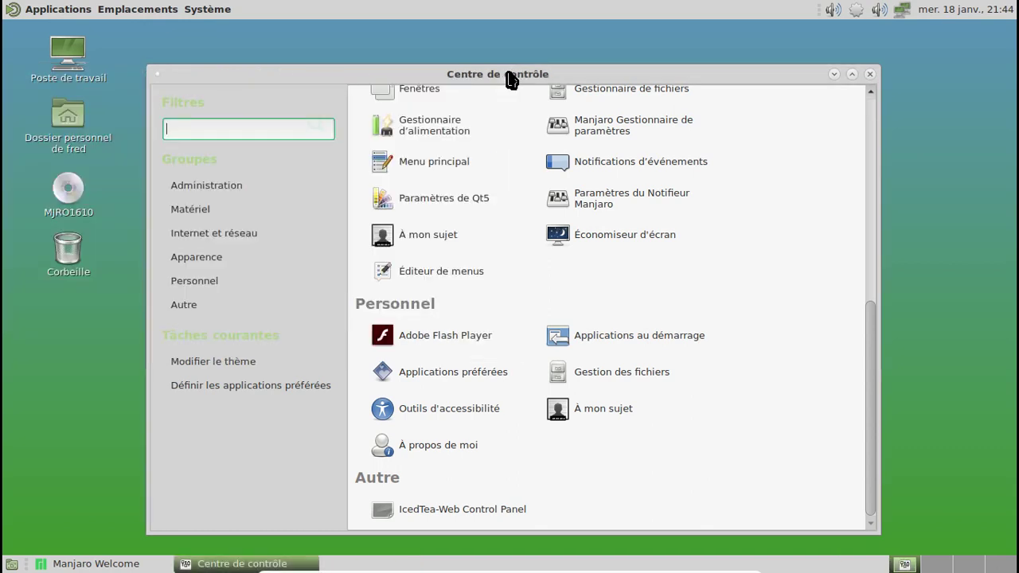
Close the Control Center and Manjaro Welcome, then open and close the home folder.
{"action": "left_click", "coordinate": [872, 75]}
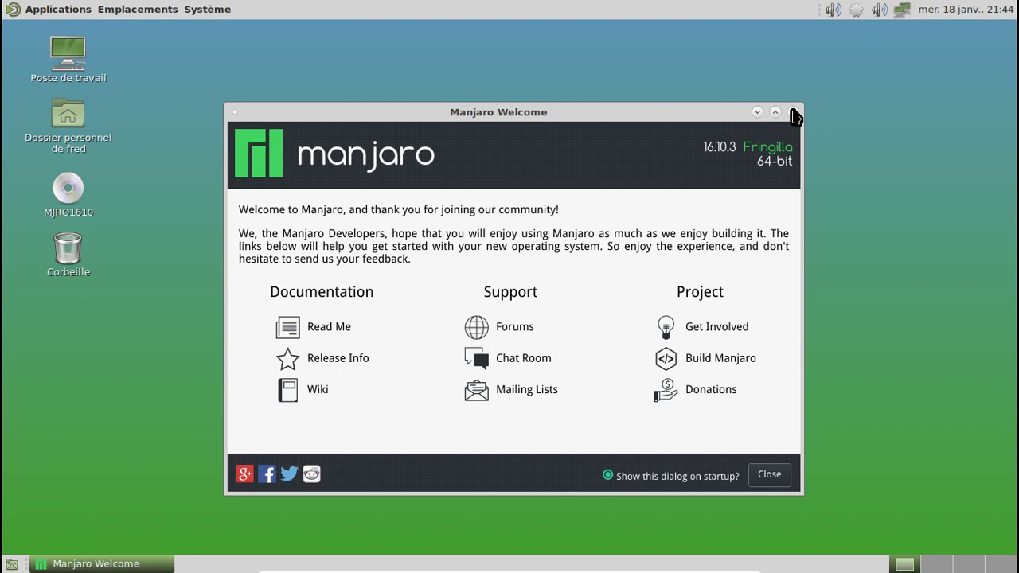
{"action": "left_click", "coordinate": [793, 113]}
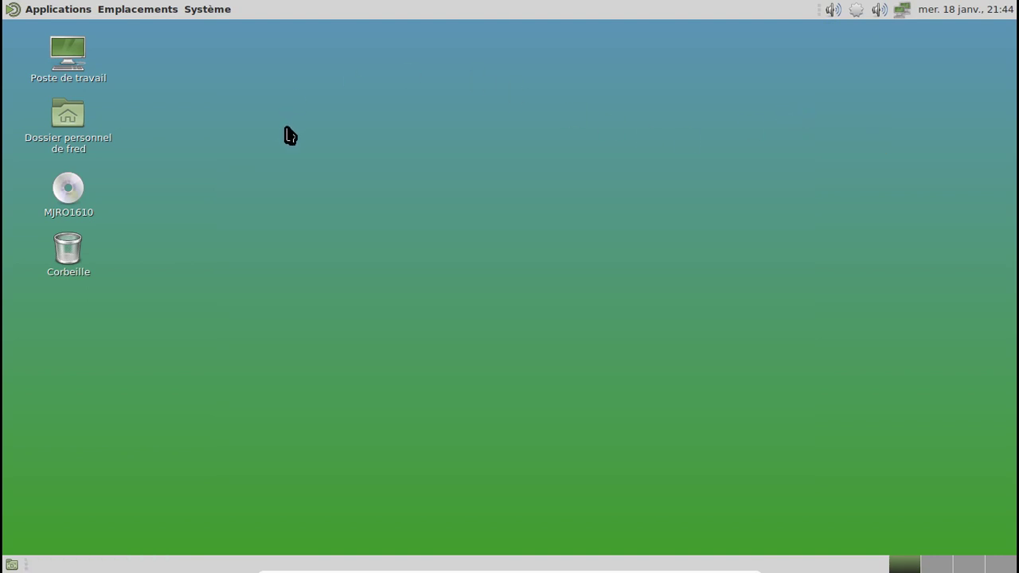
{"action": "left_click", "coordinate": [84, 147]}
{"action": "double_click", "coordinate": [84, 146]}
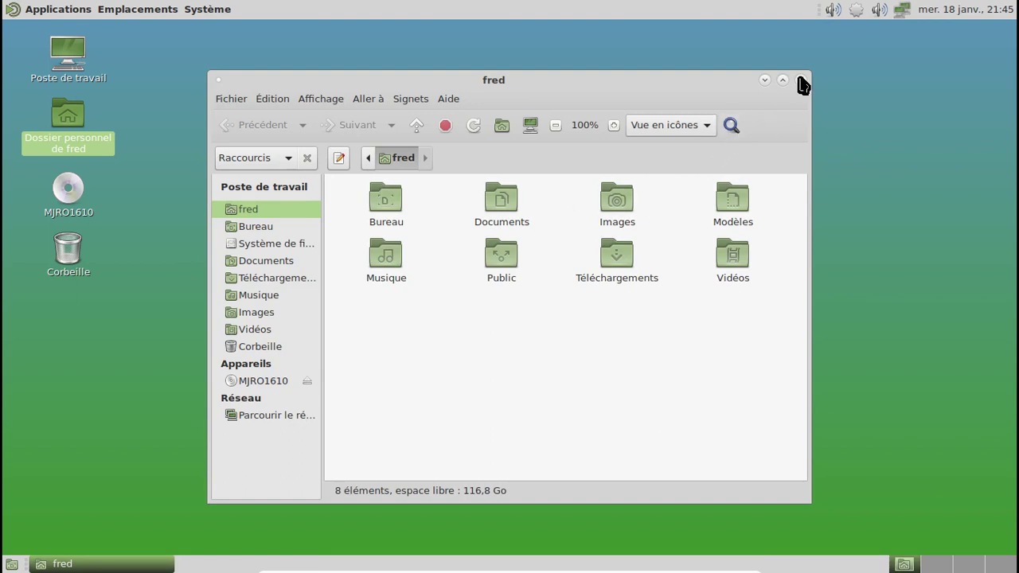
{"action": "left_click", "coordinate": [800, 79]}
Check the About MATE dialog showing MATE Desktop Environment 1.16.1, then close it and the menus.
{"action": "left_click", "coordinate": [221, 10]}
{"action": "left_click", "coordinate": [236, 119]}
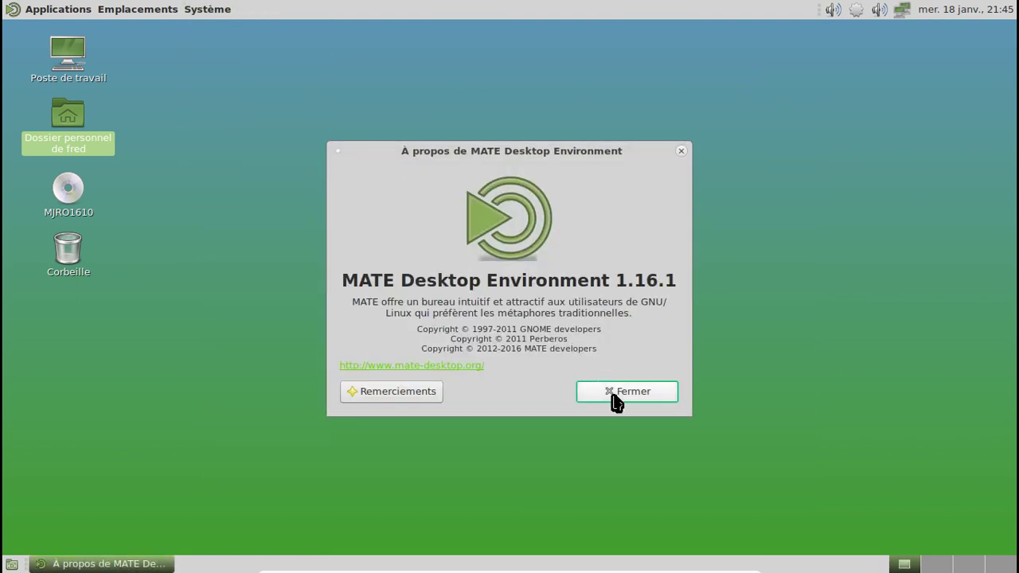
{"action": "left_click", "coordinate": [613, 394]}
{"action": "left_click", "coordinate": [71, 16]}
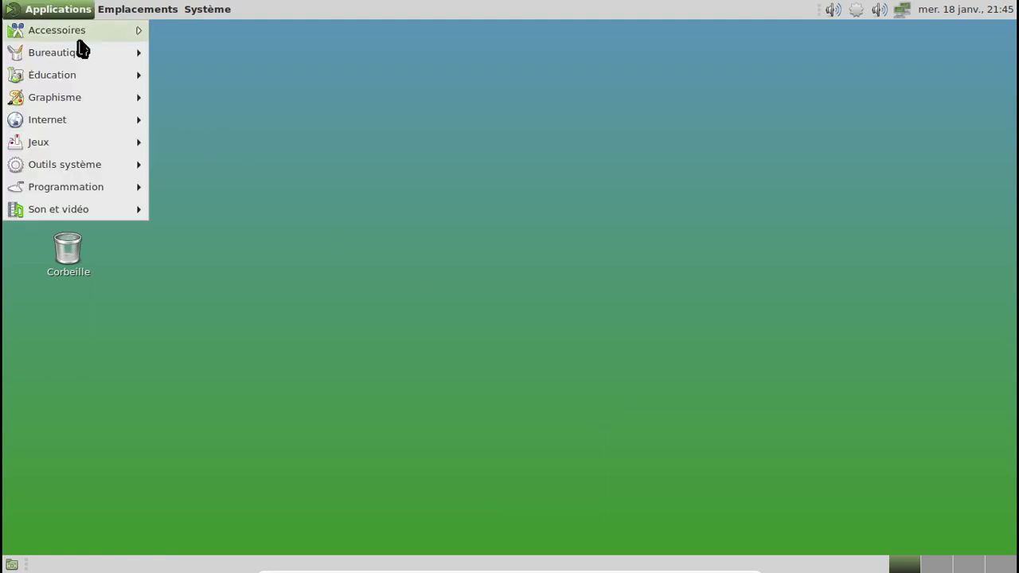
{"action": "left_click", "coordinate": [566, 121]}
{"action": "left_click", "coordinate": [854, 12]}
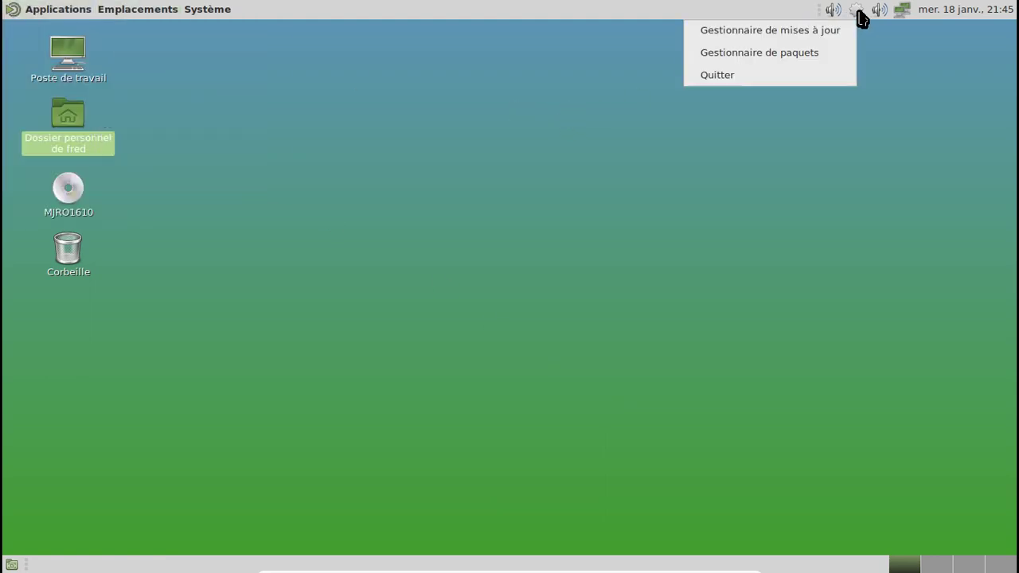
Open Pamac from the tray and browse the xfce4 groups until xfce4-goodies is listed.
{"action": "left_click", "coordinate": [821, 51]}
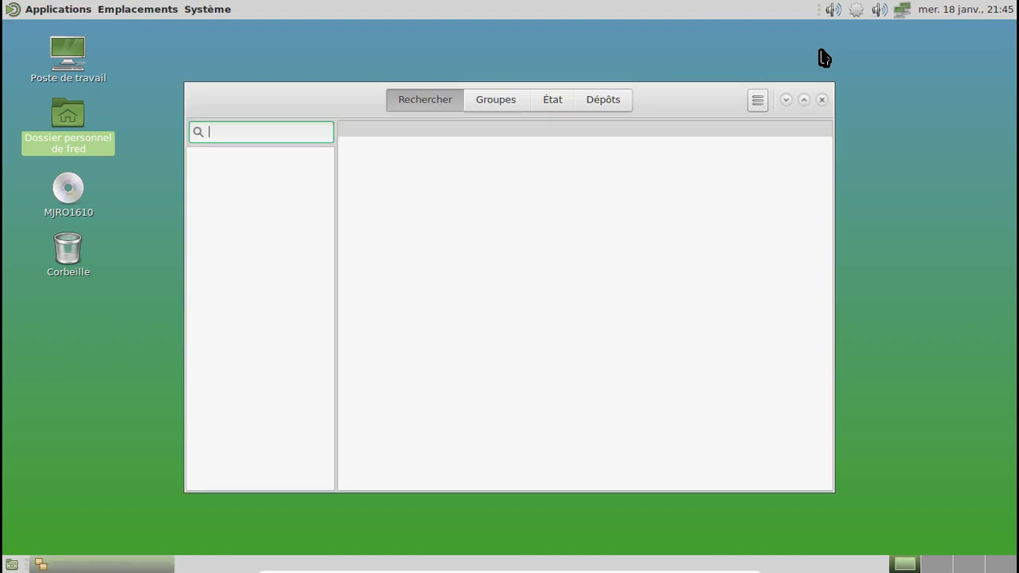
{"action": "left_click", "coordinate": [509, 100]}
{"action": "left_click_drag", "start_coordinate": [329, 179], "coordinate": [332, 470]}
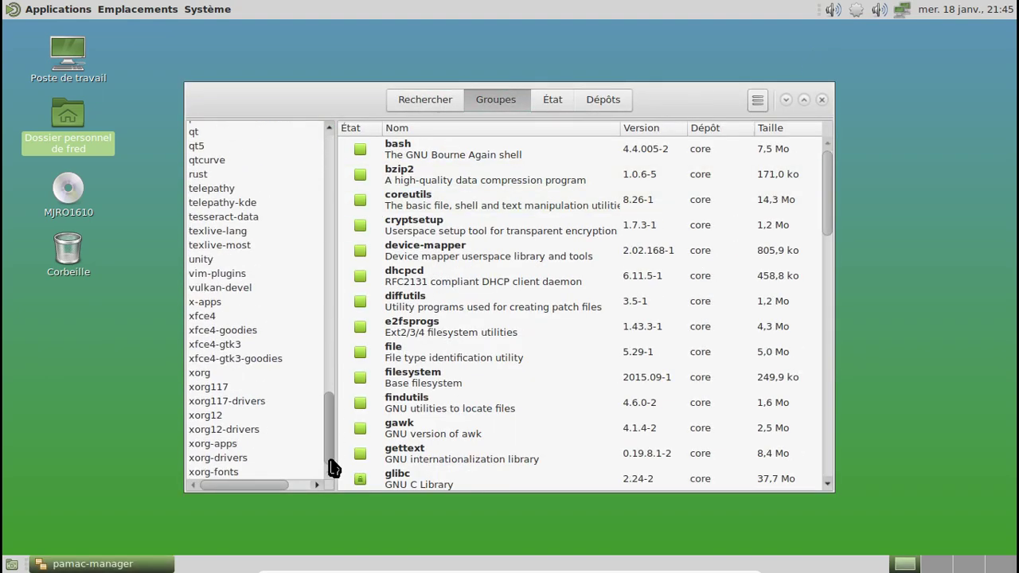
{"action": "left_click", "coordinate": [234, 318]}
{"action": "left_click", "coordinate": [240, 350]}
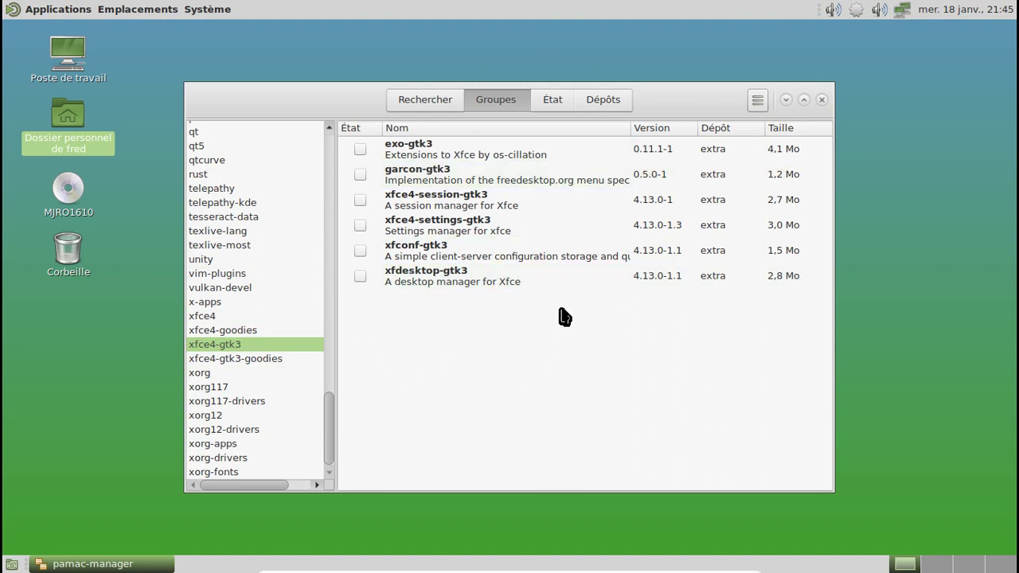
{"action": "left_click", "coordinate": [288, 359]}
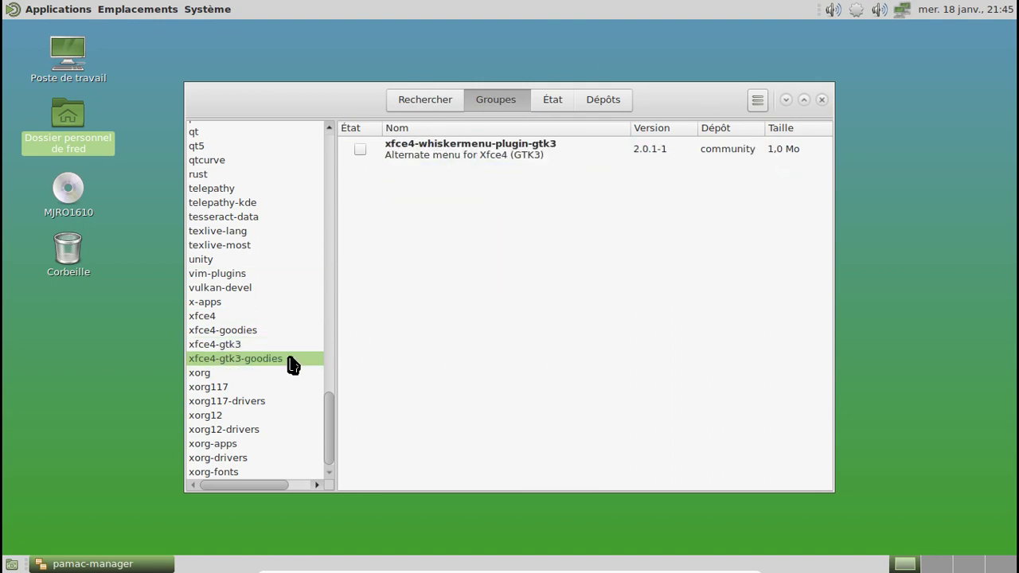
{"action": "left_click", "coordinate": [209, 316]}
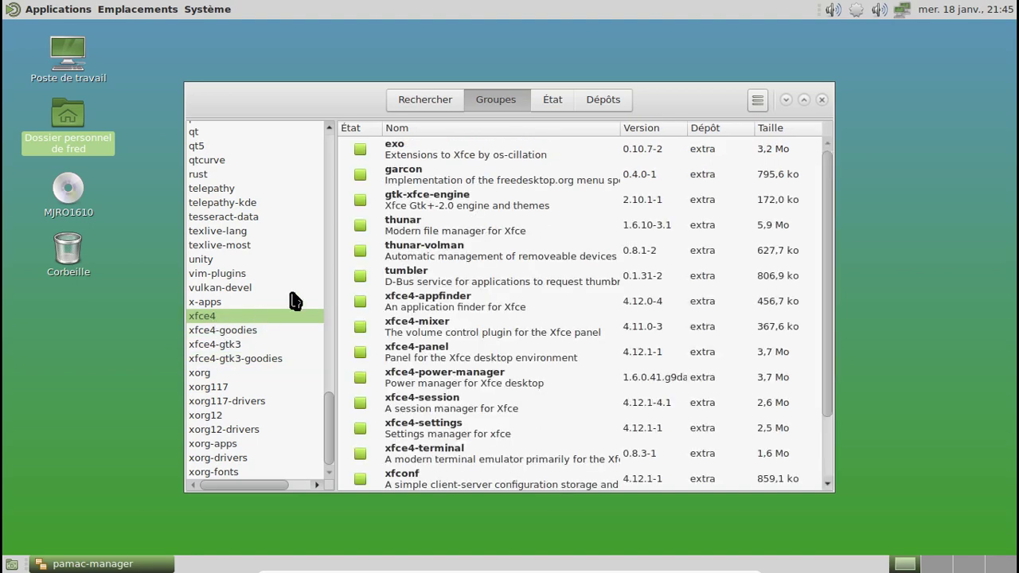
{"action": "left_click", "coordinate": [223, 330]}
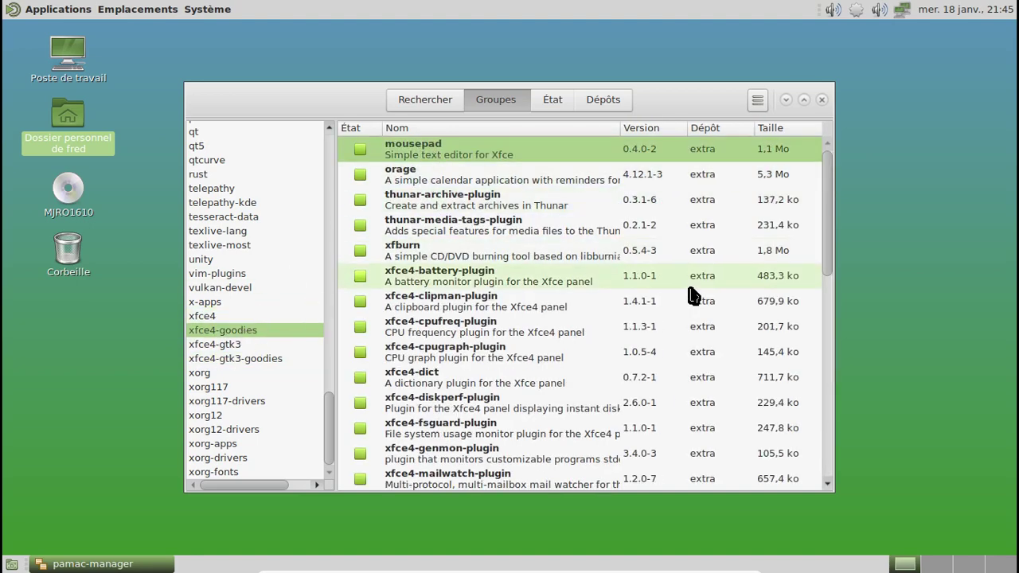
Select the installed xfce4-goodies packages through xfce4-xkb-plugin and bring up the Désinstaller option.
{"action": "scroll", "coordinate": [589, 342], "scroll_direction": "down", "scroll_amount": 5}
{"action": "scroll", "coordinate": [573, 419], "scroll_direction": "down", "scroll_amount": 4}
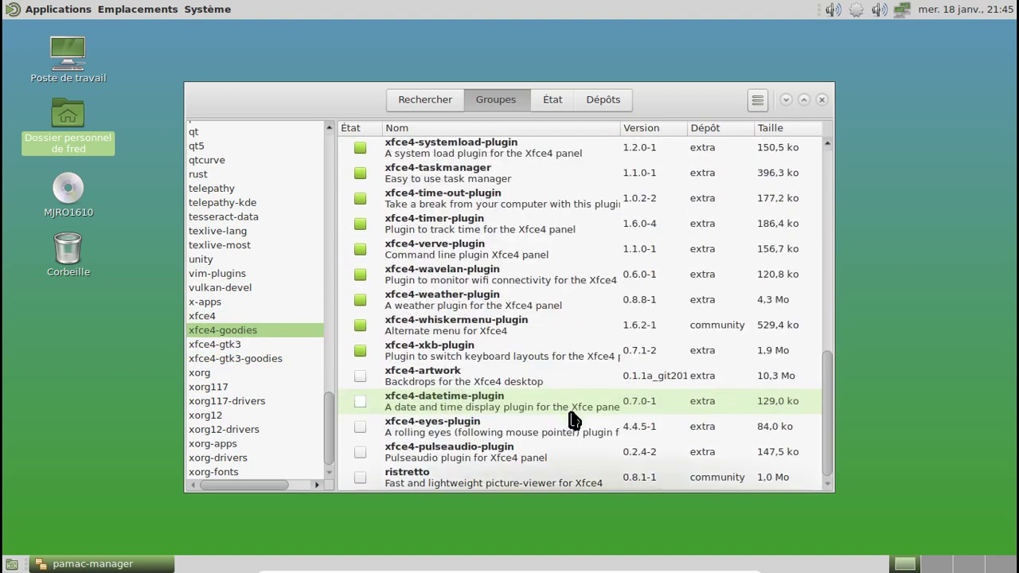
{"action": "scroll", "coordinate": [573, 421], "scroll_direction": "up", "scroll_amount": 2}
{"action": "scroll", "coordinate": [546, 410], "scroll_direction": "down", "scroll_amount": 2}
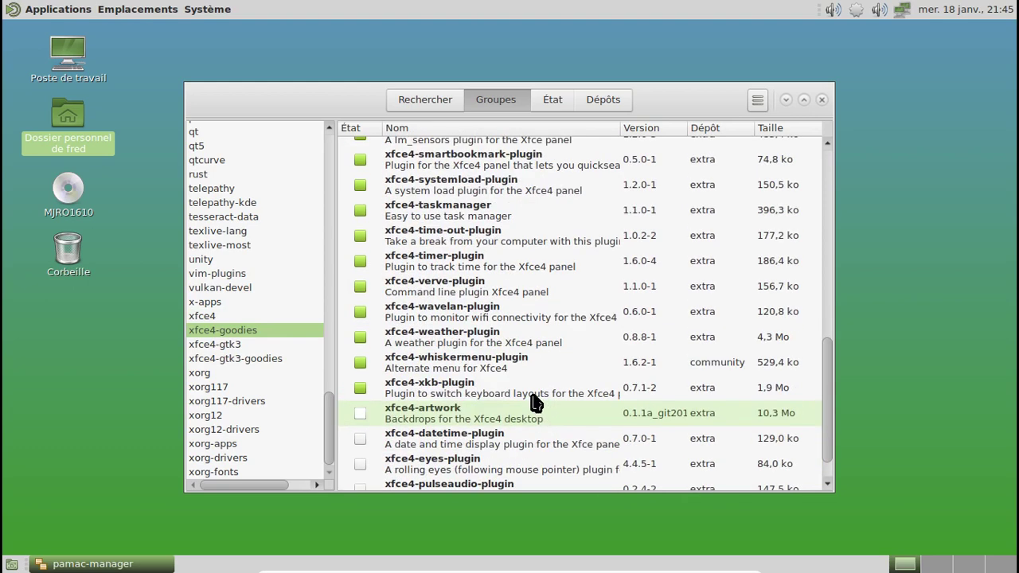
{"action": "left_click", "coordinate": [525, 392], "text": "shift"}
{"action": "right_click", "coordinate": [526, 391]}
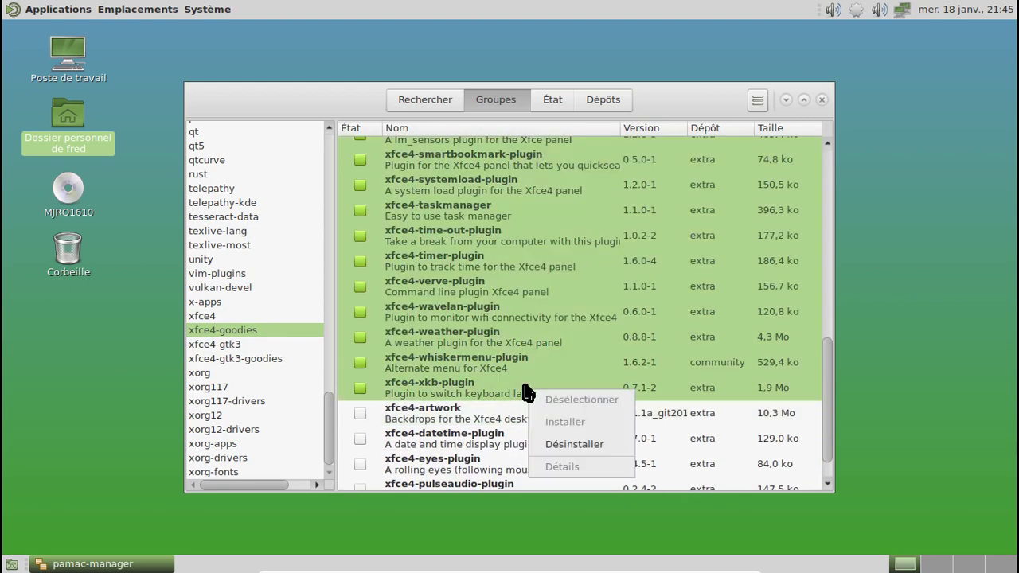
Uninstall the 31 selected xfce4-goodies plugins, authorising with the account password.
{"action": "left_click", "coordinate": [586, 444]}
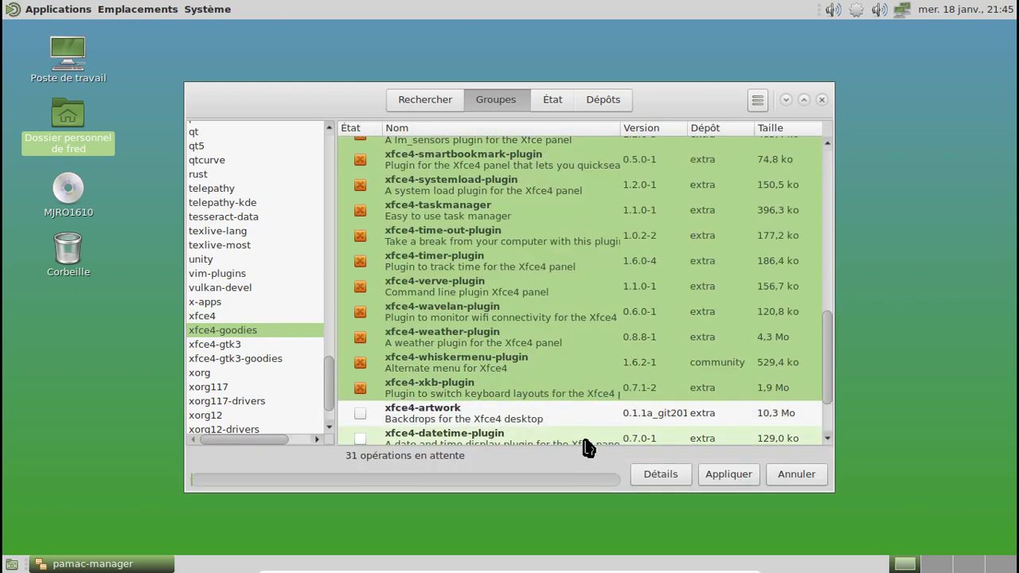
{"action": "left_click", "coordinate": [725, 478]}
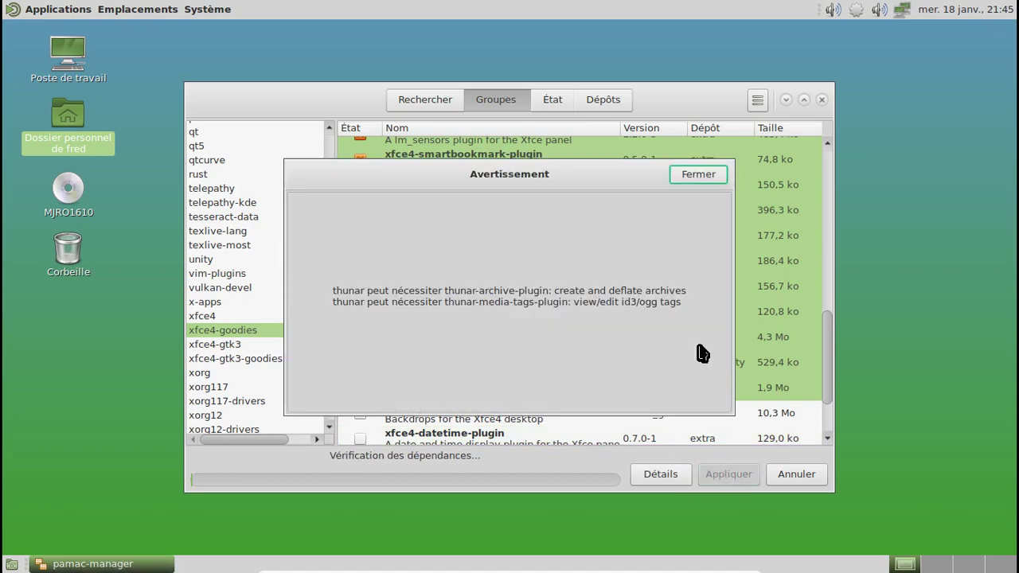
{"action": "left_click", "coordinate": [711, 177]}
{"action": "left_click", "coordinate": [713, 179]}
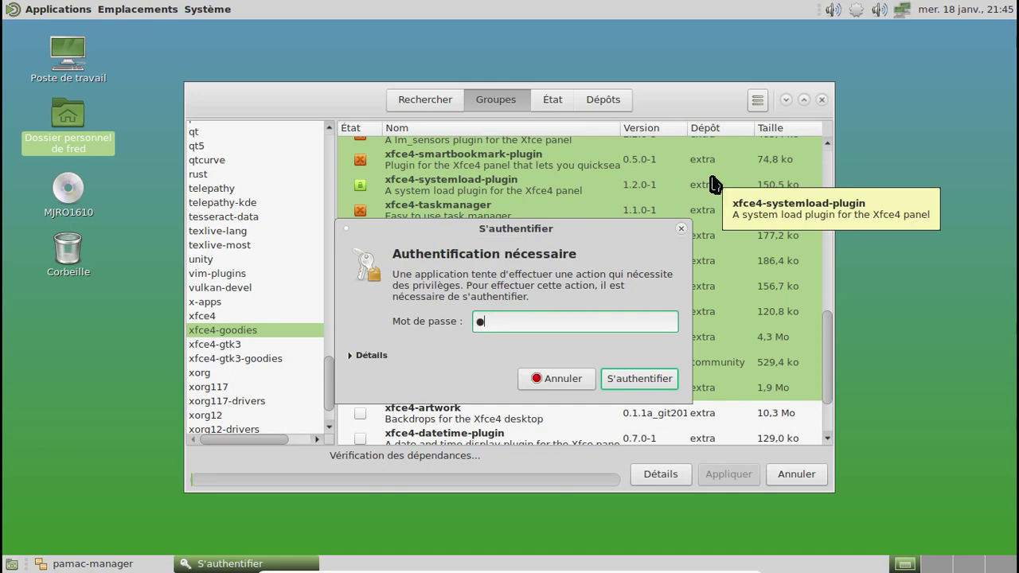
{"action": "key", "text": "Return"}
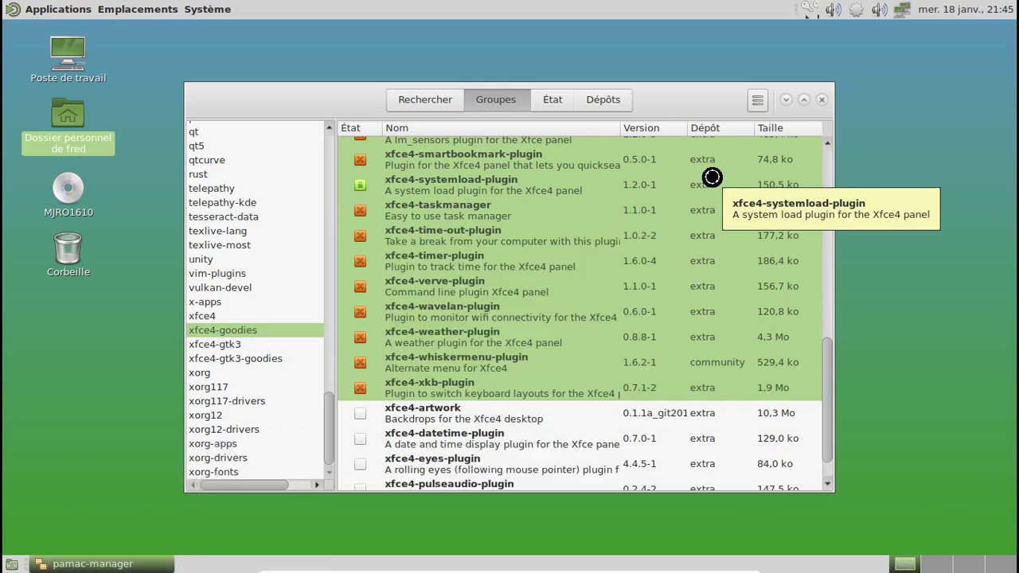
Select every xfce4 group package, thunar through xfwm4-themes, and uninstall them all.
{"action": "left_click", "coordinate": [239, 316]}
{"action": "left_click", "coordinate": [456, 156]}
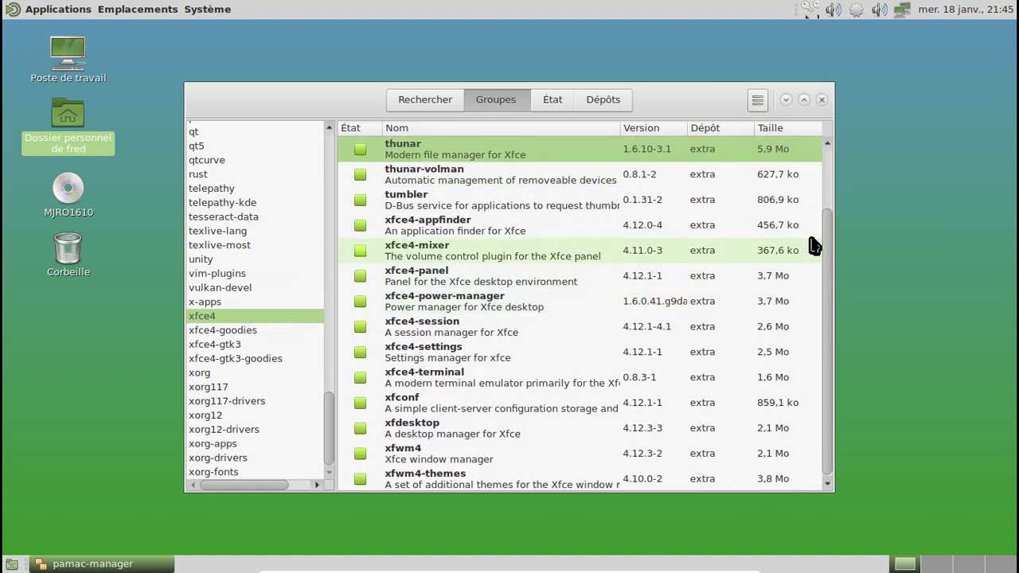
{"action": "left_click", "coordinate": [513, 483], "text": "shift"}
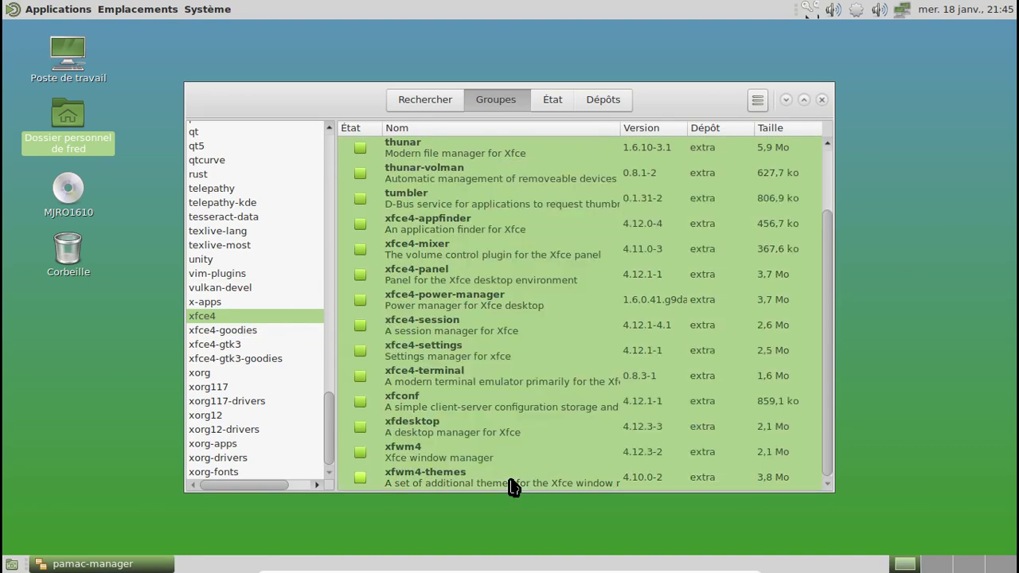
{"action": "right_click", "coordinate": [513, 482]}
{"action": "left_click", "coordinate": [560, 445]}
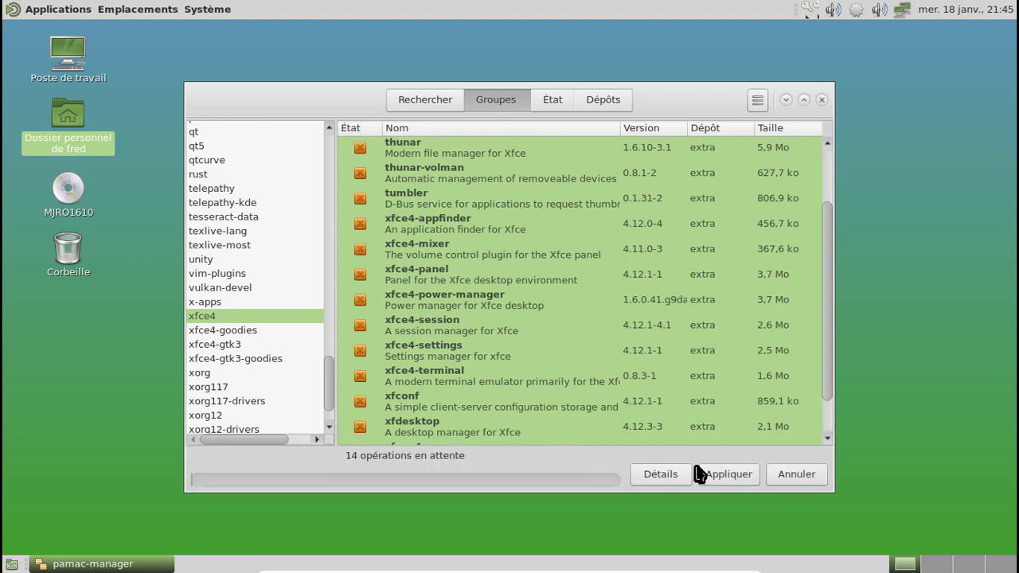
{"action": "left_click", "coordinate": [723, 476]}
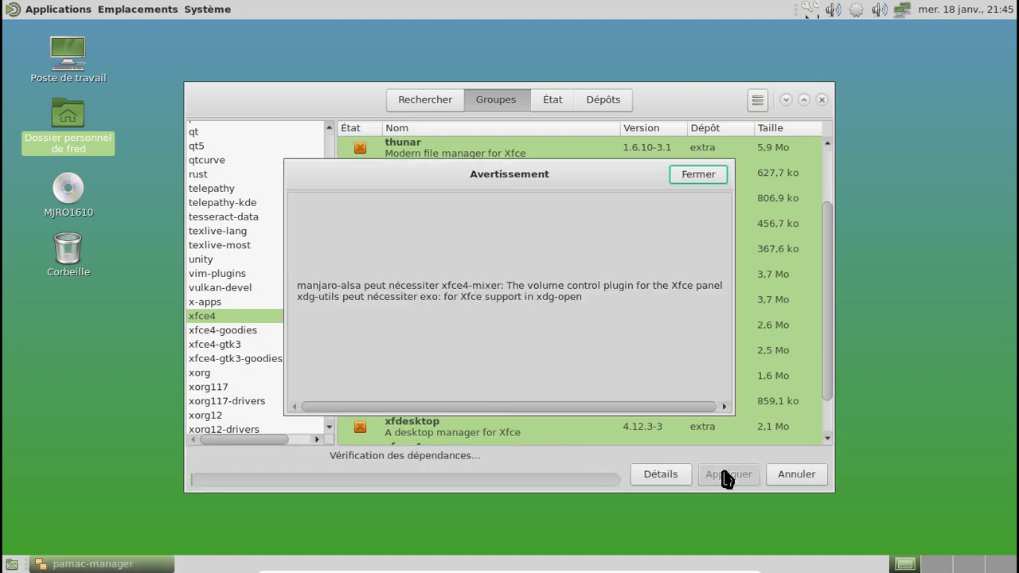
{"action": "left_click", "coordinate": [686, 178]}
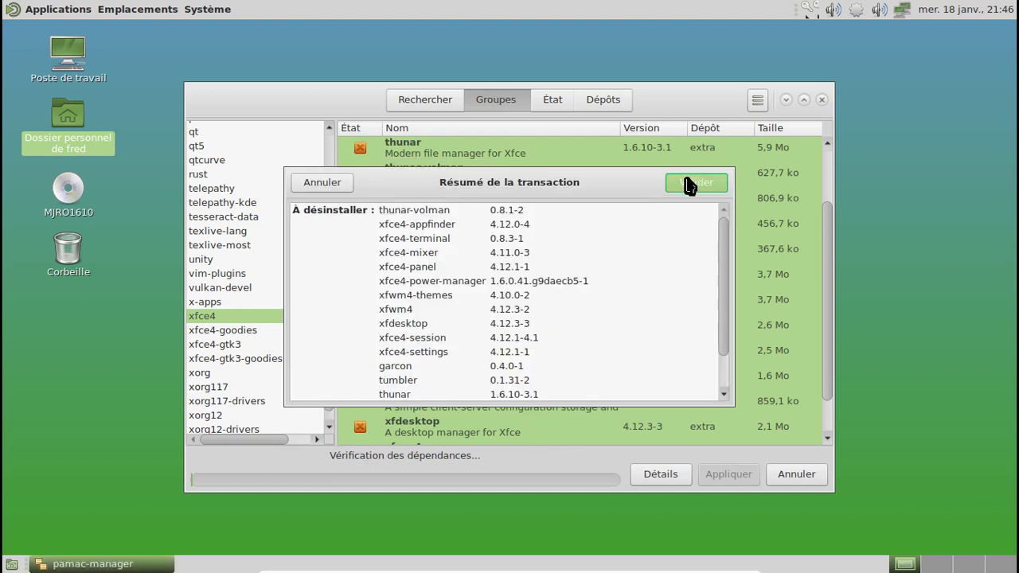
{"action": "left_click", "coordinate": [689, 184]}
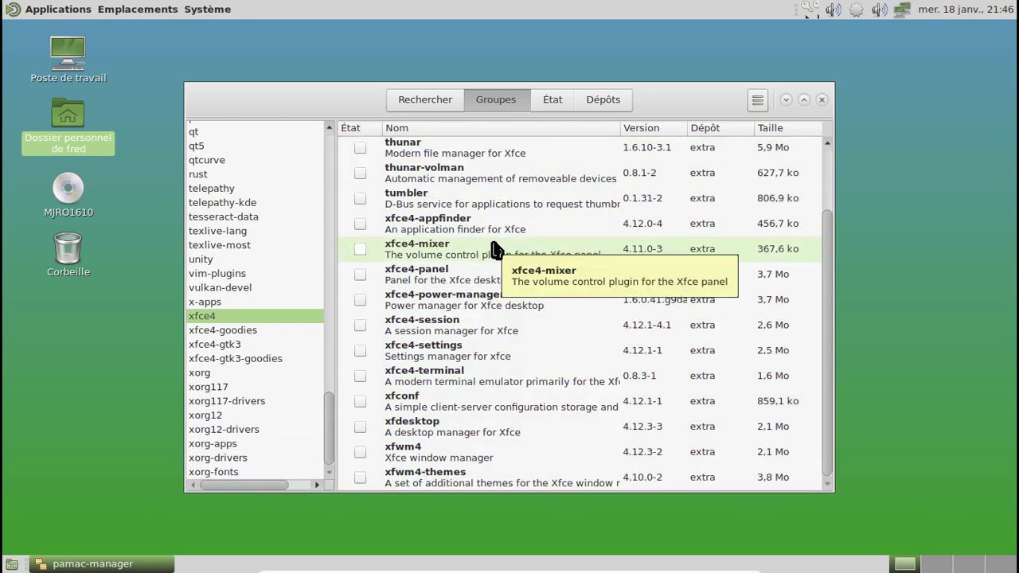
{"action": "left_click", "coordinate": [553, 100]}
Uninstall all 11 packages listed under Orphelins.
{"action": "left_click", "coordinate": [242, 141]}
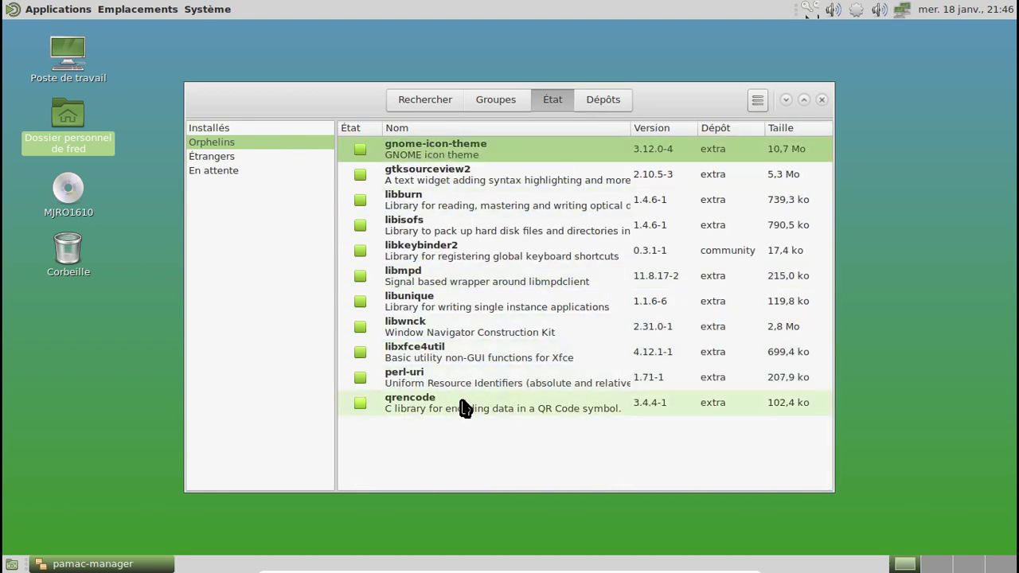
{"action": "left_click", "coordinate": [462, 405], "text": "shift"}
{"action": "right_click", "coordinate": [462, 404]}
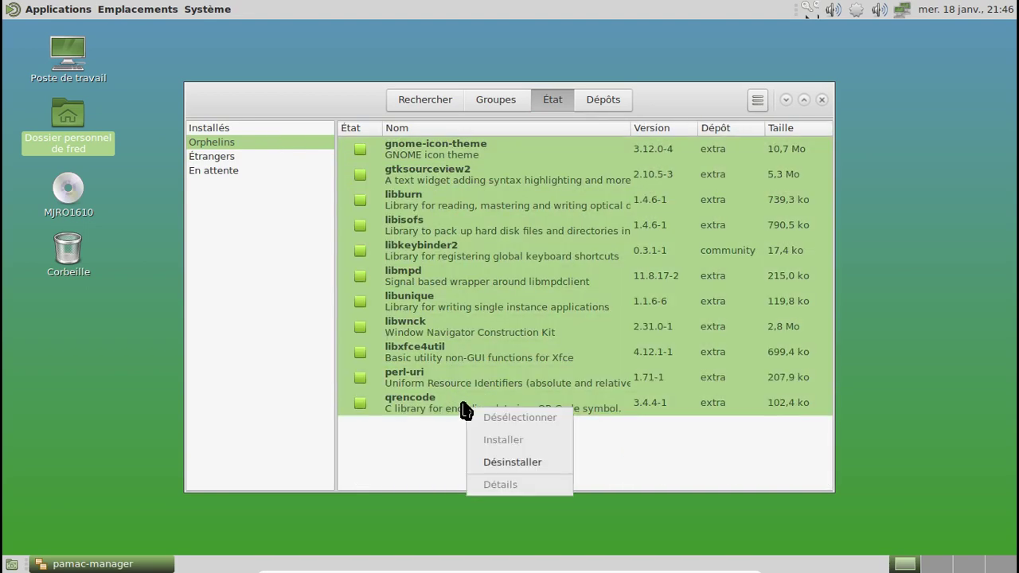
{"action": "left_click", "coordinate": [542, 466]}
{"action": "left_click", "coordinate": [726, 480]}
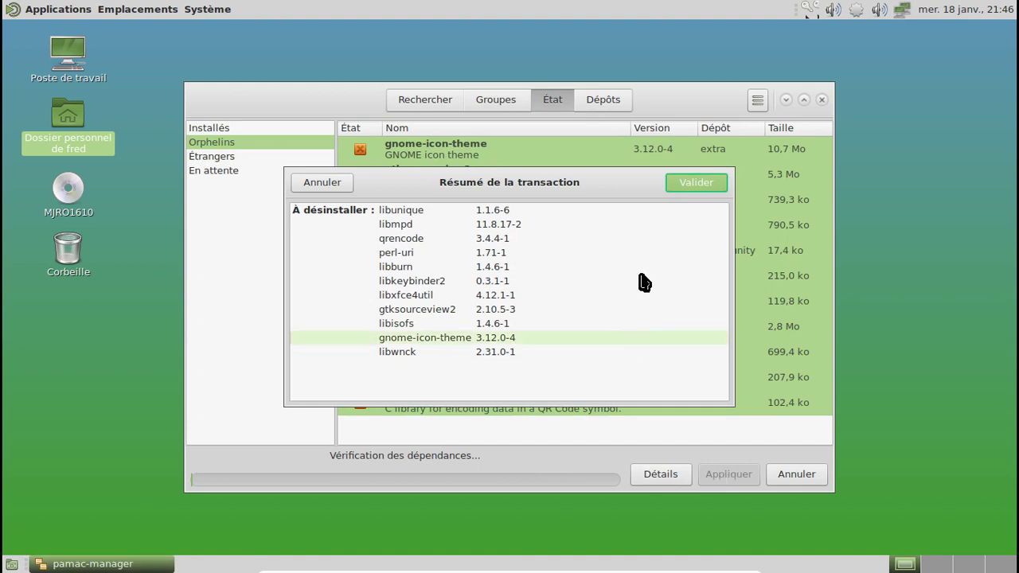
{"action": "left_click", "coordinate": [697, 188]}
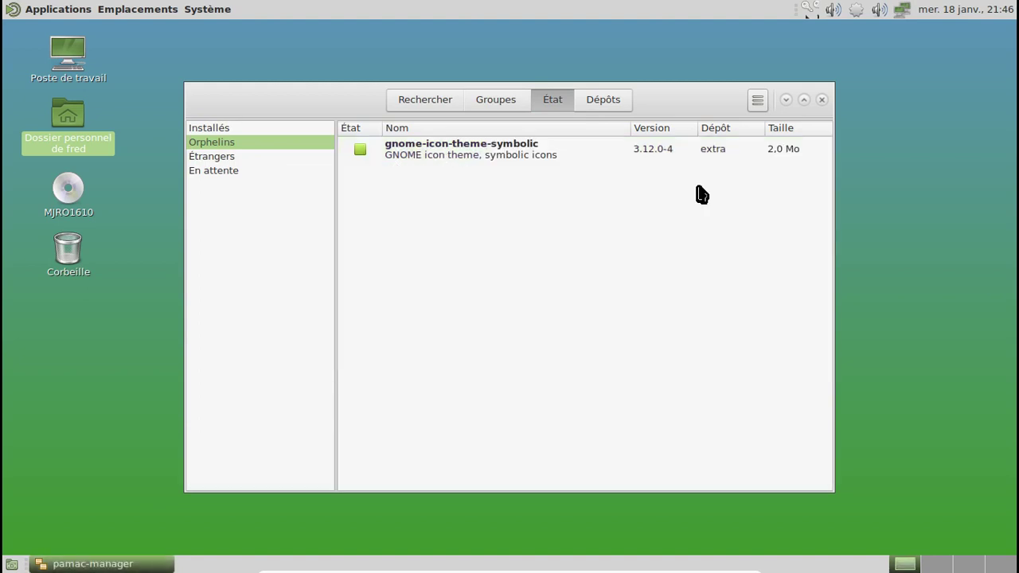
Uninstall the remaining orphan gnome-icon-theme-symbolic.
{"action": "left_click", "coordinate": [482, 164]}
{"action": "right_click", "coordinate": [482, 162]}
{"action": "left_click", "coordinate": [553, 214]}
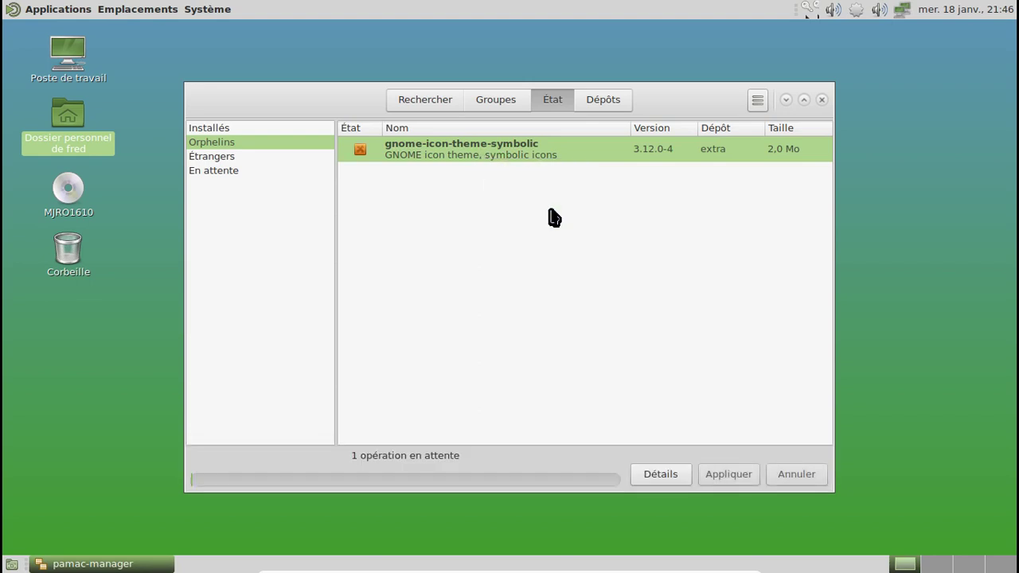
{"action": "left_click", "coordinate": [728, 478]}
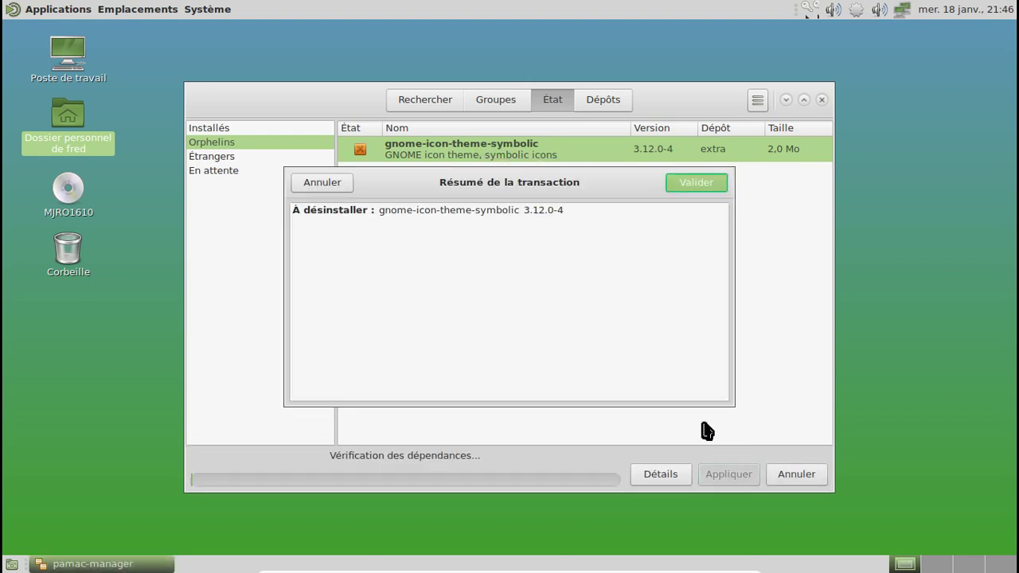
{"action": "left_click", "coordinate": [694, 183]}
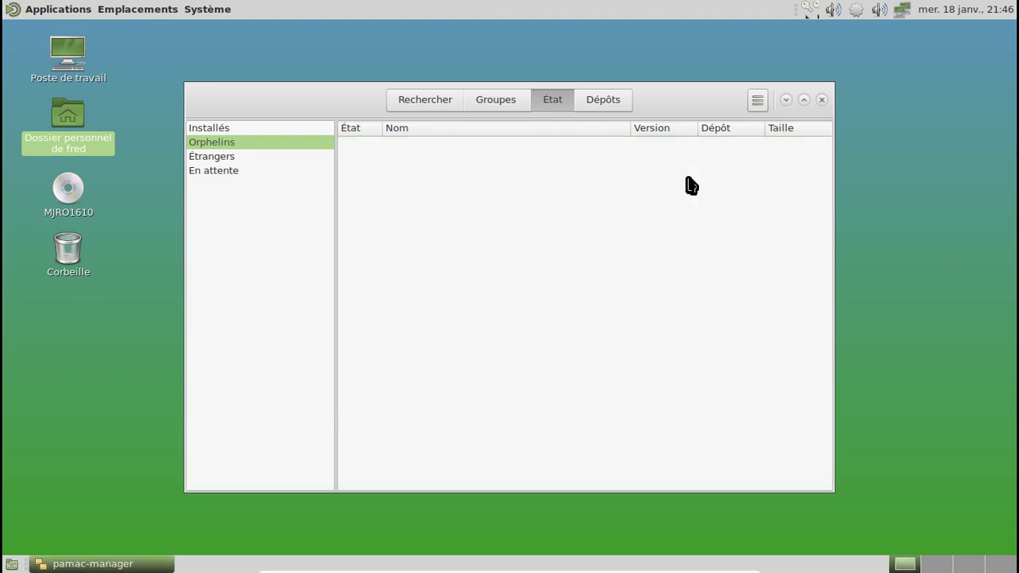
Search 'qpdf' and uninstall qpdfview together with its two plugins.
{"action": "left_click", "coordinate": [220, 158]}
{"action": "left_click", "coordinate": [223, 172]}
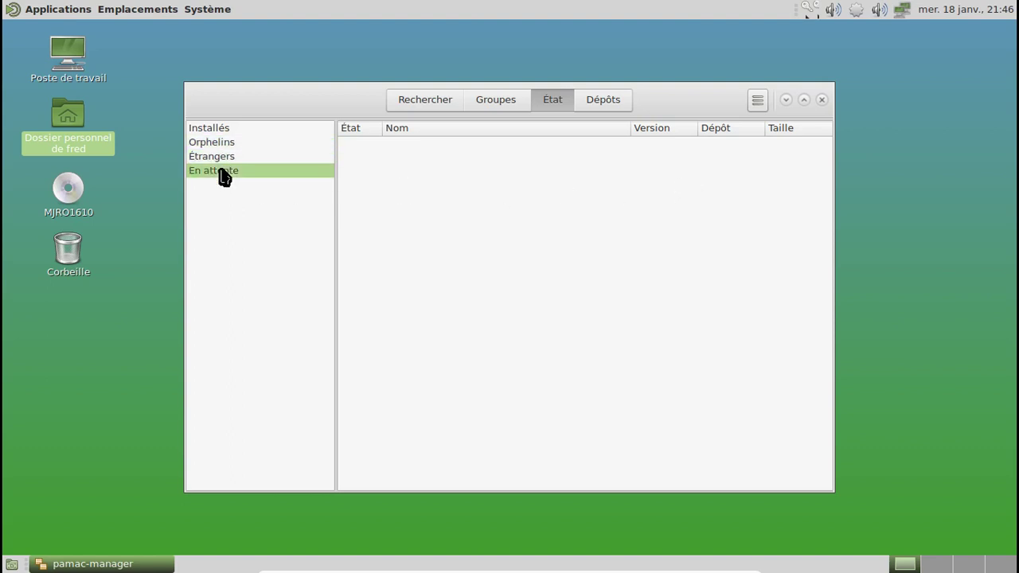
{"action": "left_click", "coordinate": [222, 131]}
{"action": "left_click", "coordinate": [449, 98]}
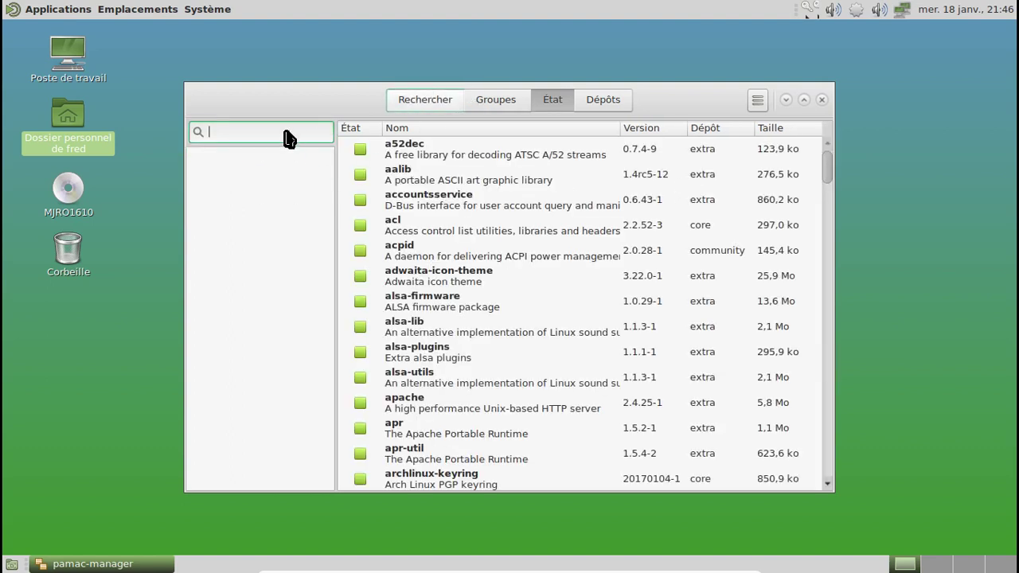
{"action": "type", "text": "qp"}
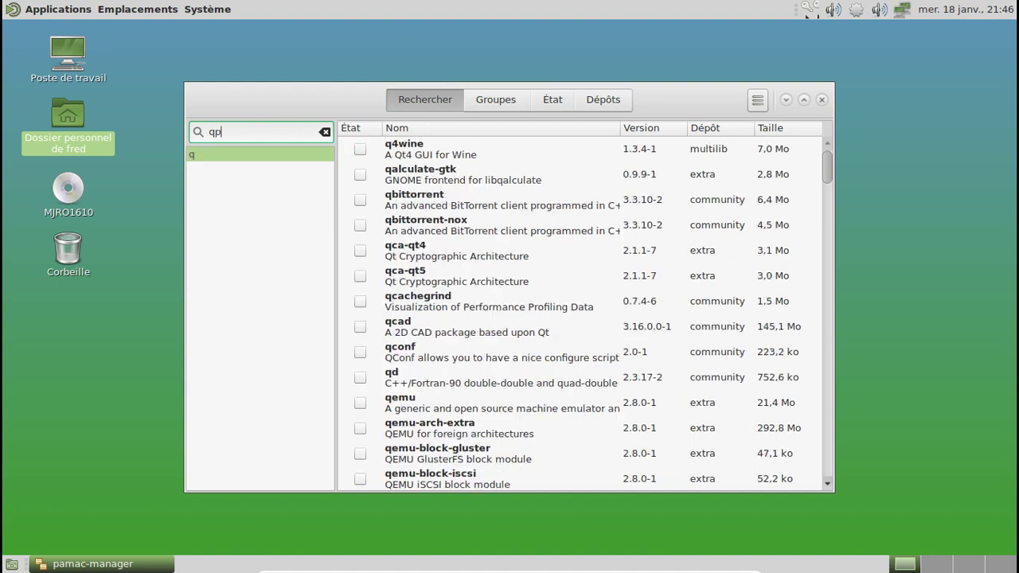
{"action": "type", "text": "df"}
{"action": "left_click", "coordinate": [391, 154]}
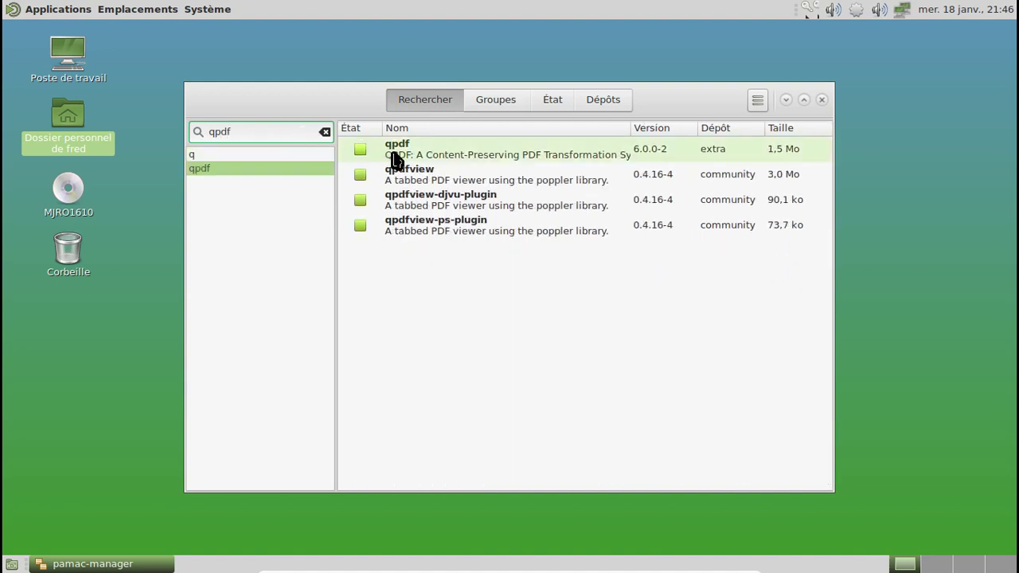
{"action": "right_click", "coordinate": [391, 154]}
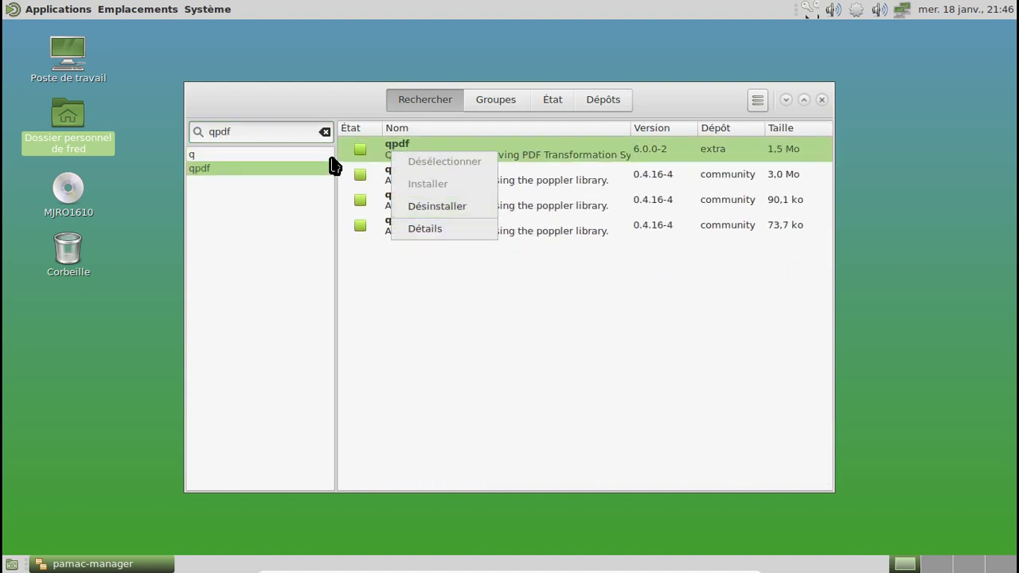
{"action": "left_click", "coordinate": [371, 177]}
{"action": "left_click", "coordinate": [371, 178]}
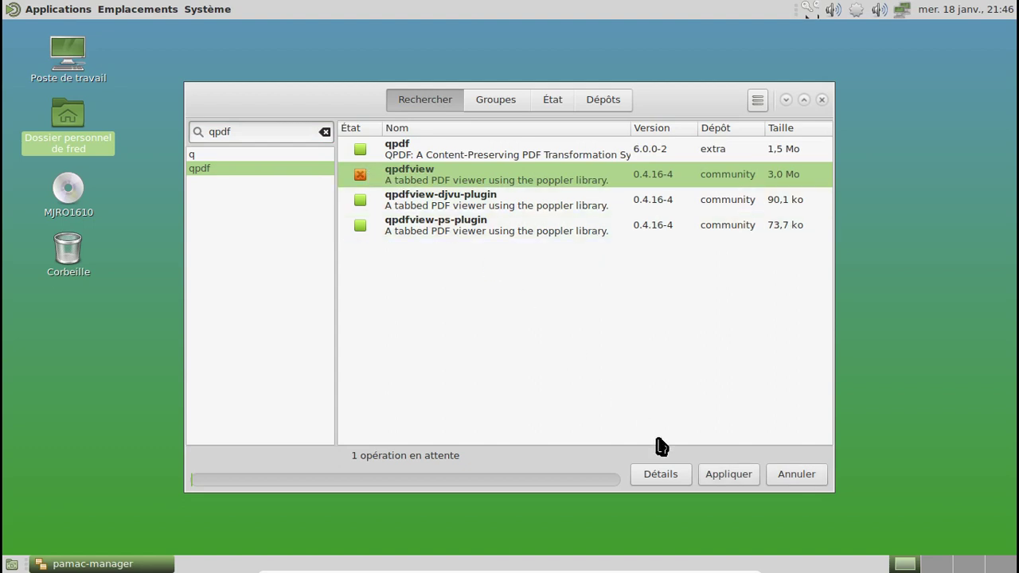
{"action": "left_click", "coordinate": [717, 476]}
{"action": "left_click", "coordinate": [691, 183]}
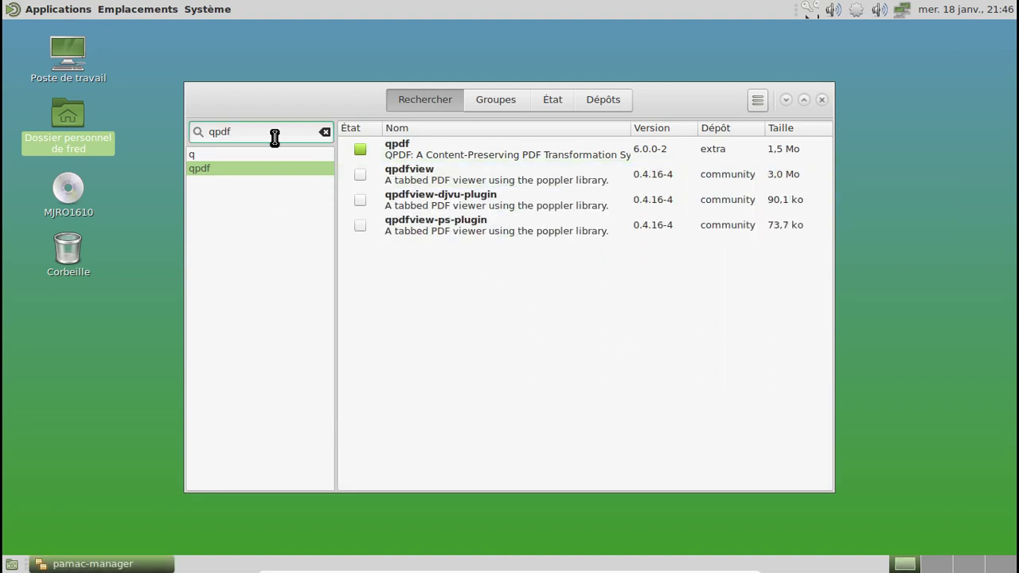
Search 'view' and uninstall the Viewnior 1.6-2 image viewer.
{"action": "left_click_drag", "start_coordinate": [239, 133], "coordinate": [197, 130]}
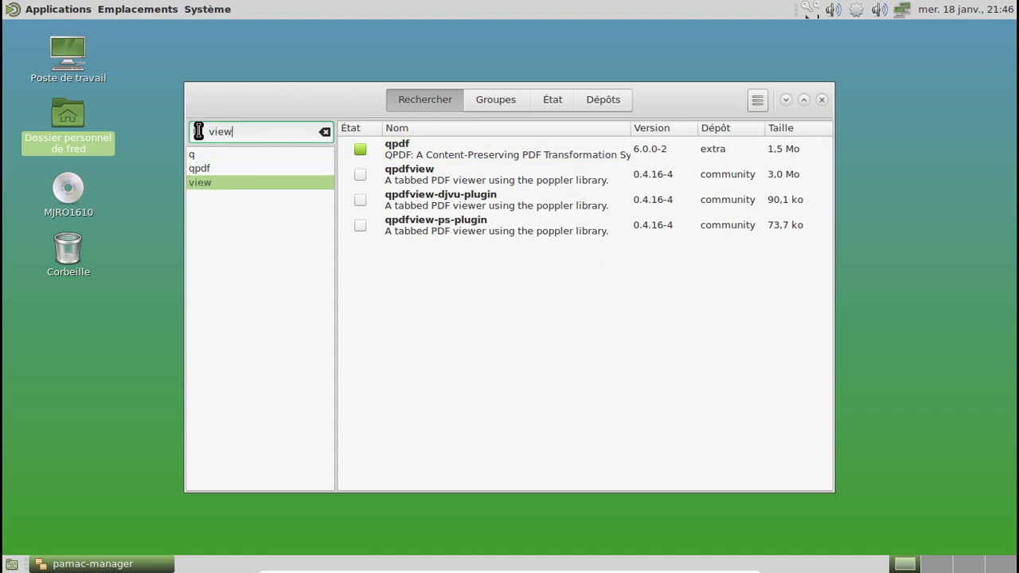
{"action": "left_click", "coordinate": [360, 148]}
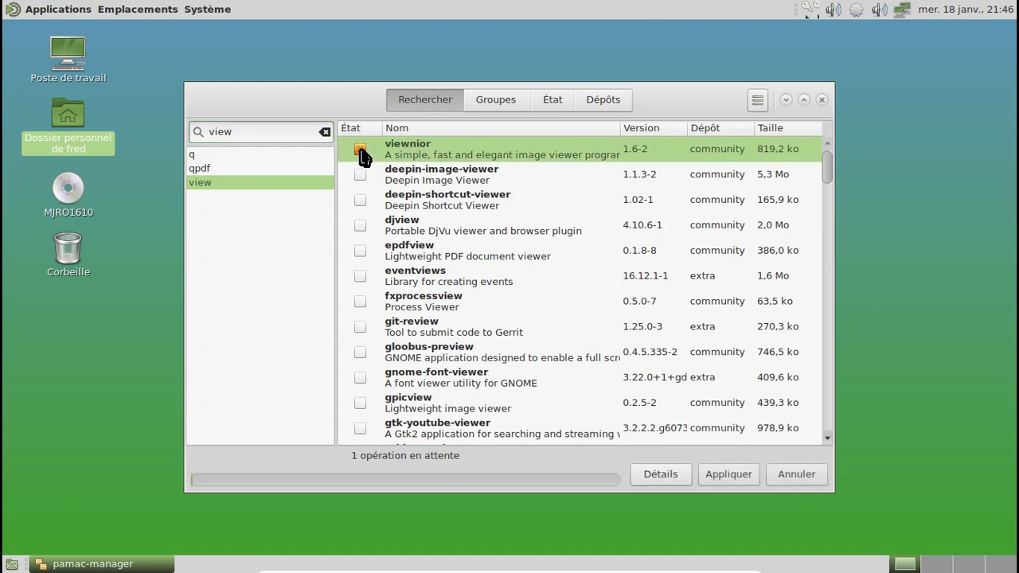
{"action": "left_click", "coordinate": [728, 475]}
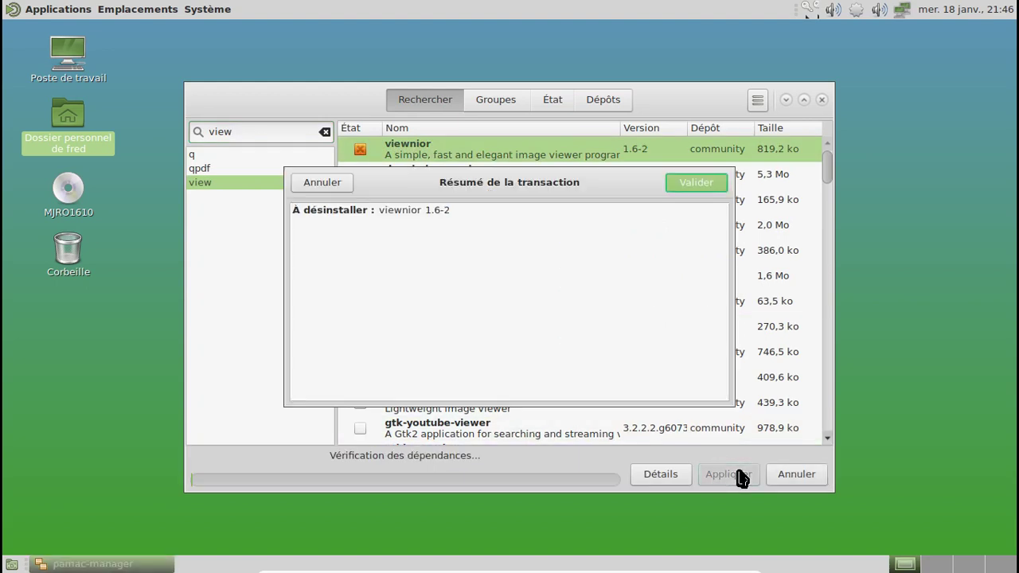
{"action": "left_click", "coordinate": [690, 188]}
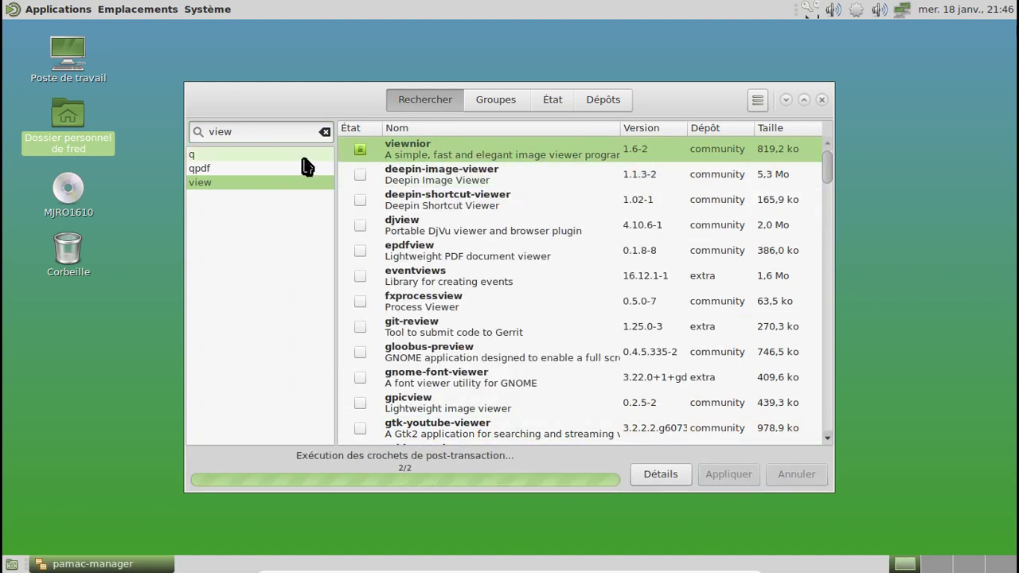
{"action": "left_click_drag", "start_coordinate": [268, 134], "coordinate": [192, 133]}
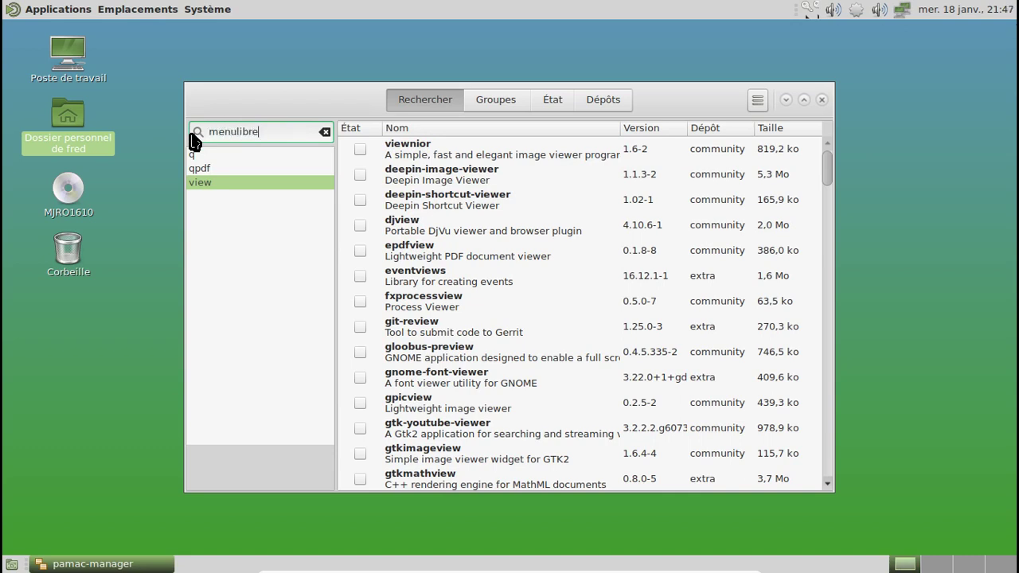
Search for menulibre and uninstall menulibre 2.1.3-2.
{"action": "key", "text": "Return"}
{"action": "left_click", "coordinate": [446, 159]}
{"action": "left_click", "coordinate": [360, 149]}
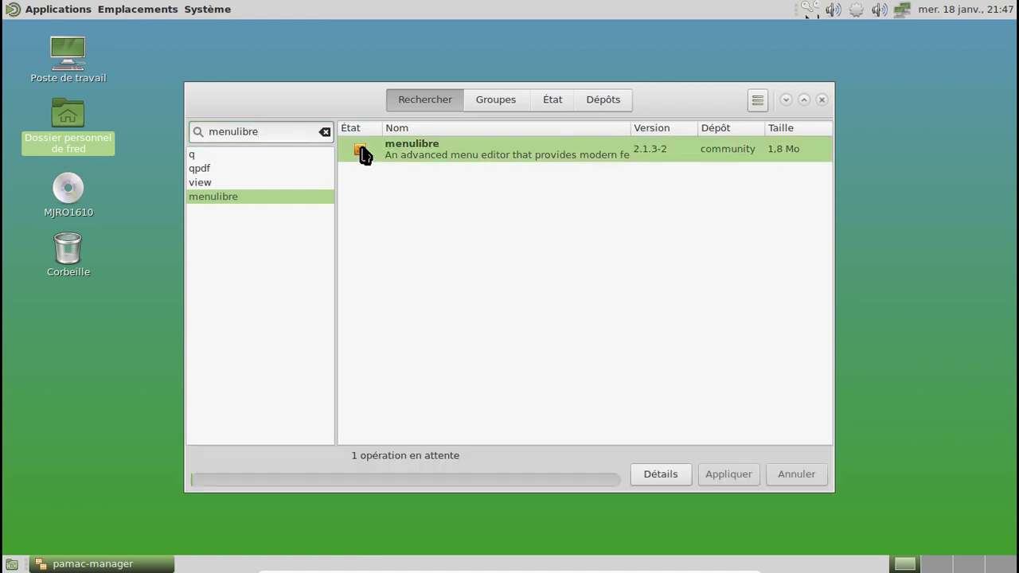
{"action": "left_click", "coordinate": [729, 475]}
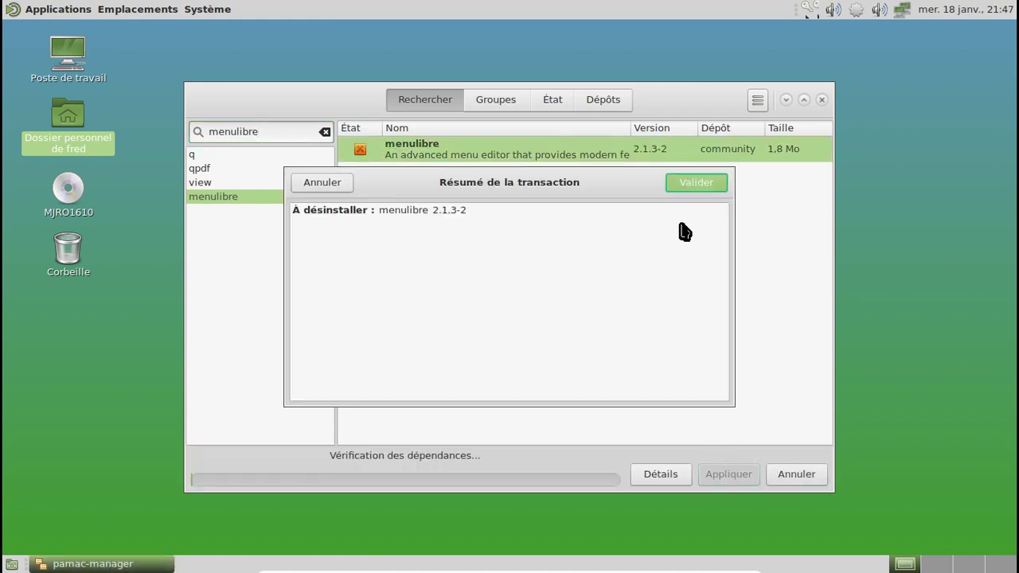
{"action": "left_click", "coordinate": [685, 182]}
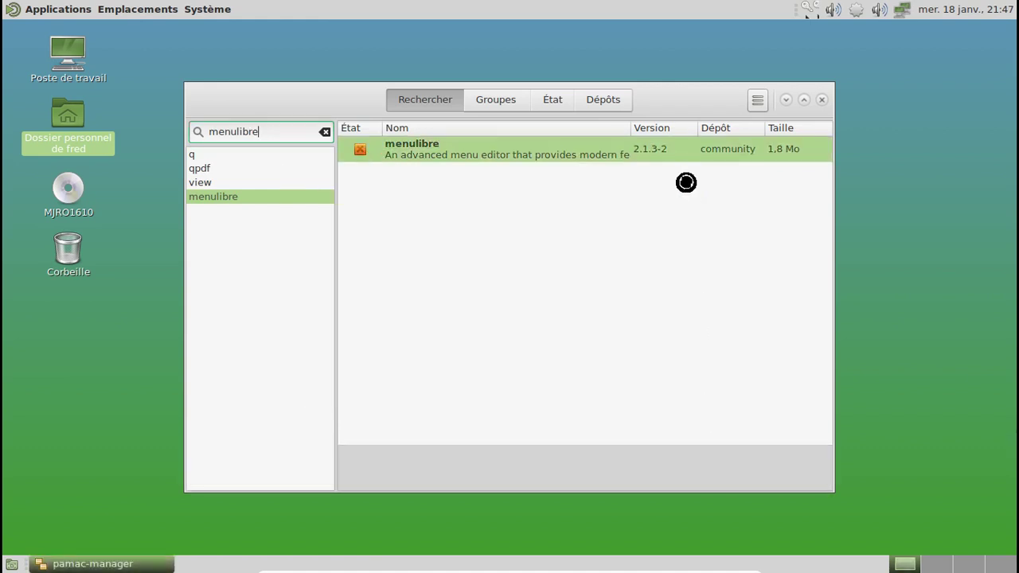
Open the MATE Menu principal editor from Système > Préférences > Apparence, then close it.
{"action": "left_click", "coordinate": [229, 11]}
{"action": "mouse_move", "coordinate": [242, 32]}
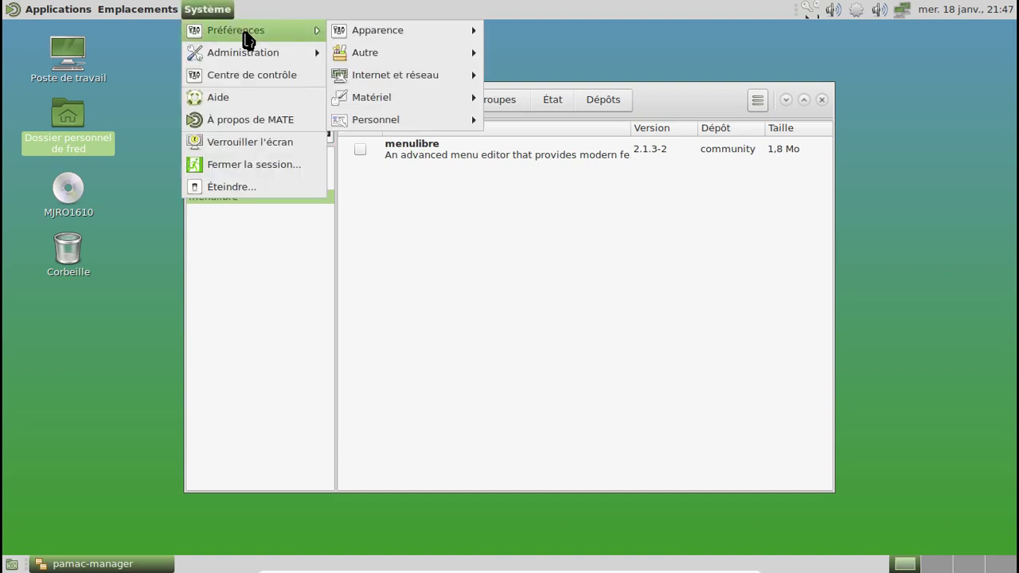
{"action": "mouse_move", "coordinate": [394, 80]}
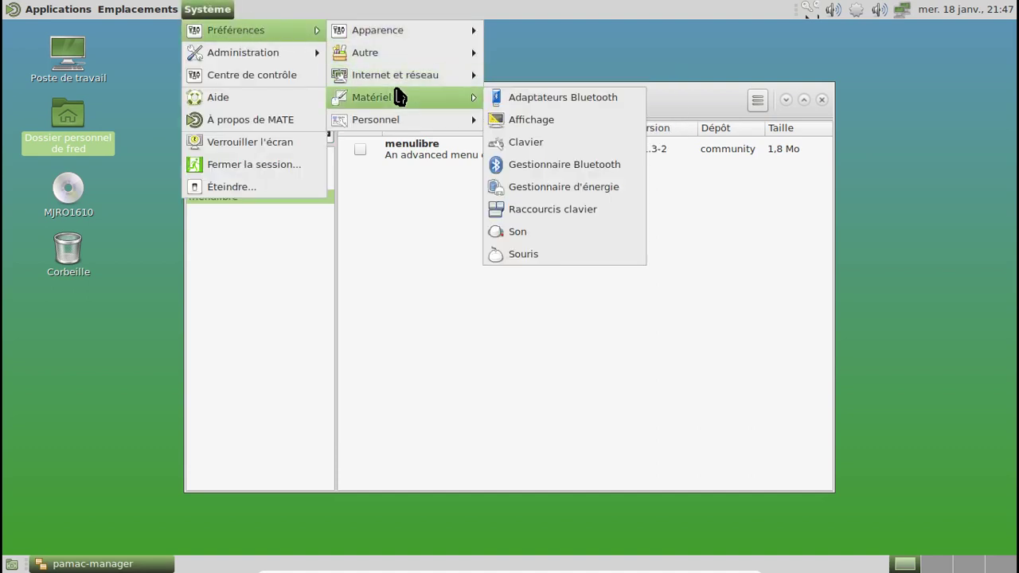
{"action": "mouse_move", "coordinate": [409, 30]}
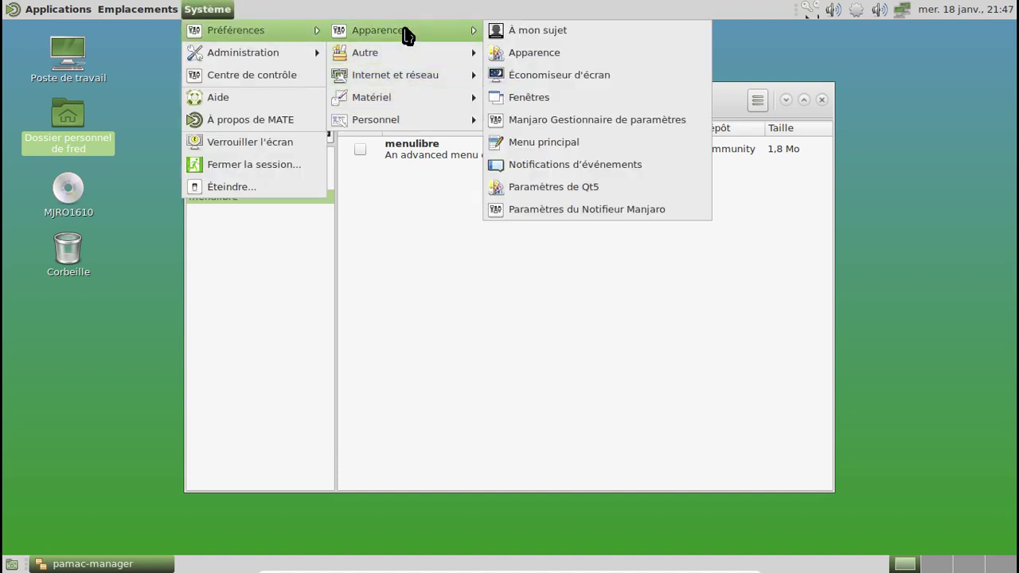
{"action": "left_click", "coordinate": [579, 145]}
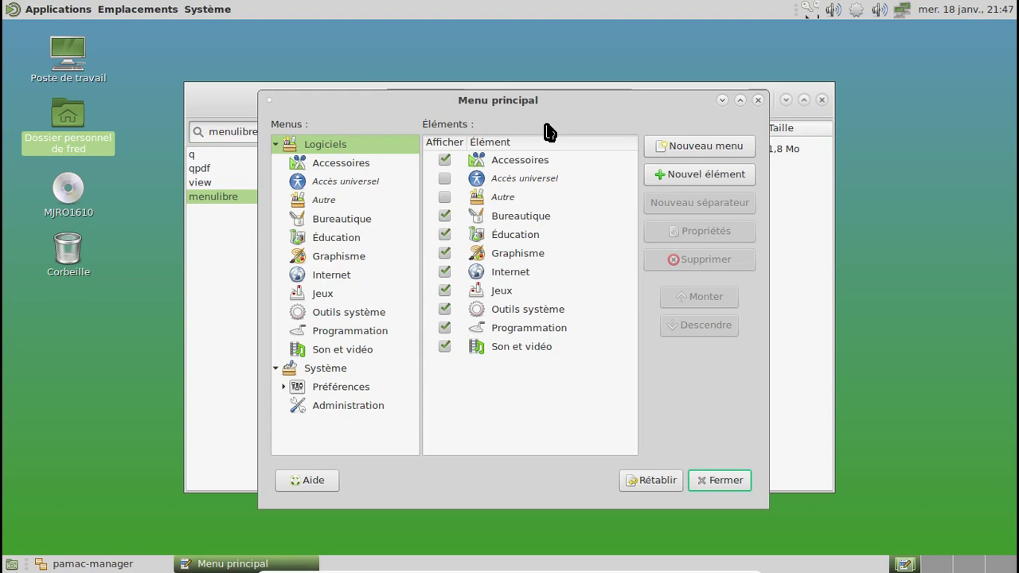
{"action": "left_click", "coordinate": [741, 478]}
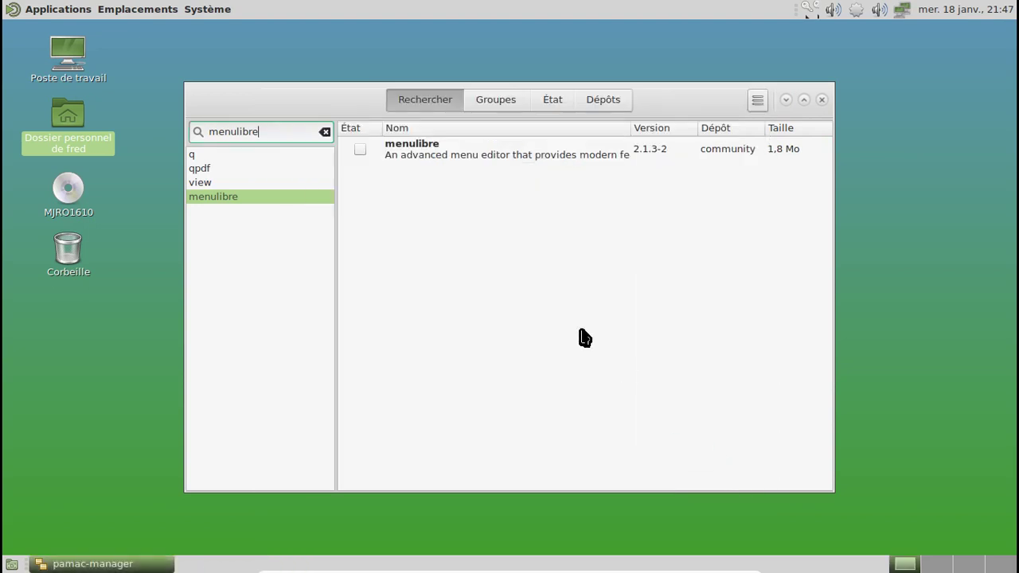
Search brasero and install brasero 3.12.1-2 with its dependencies (4,9 Mo download).
{"action": "left_click_drag", "start_coordinate": [269, 132], "coordinate": [199, 130]}
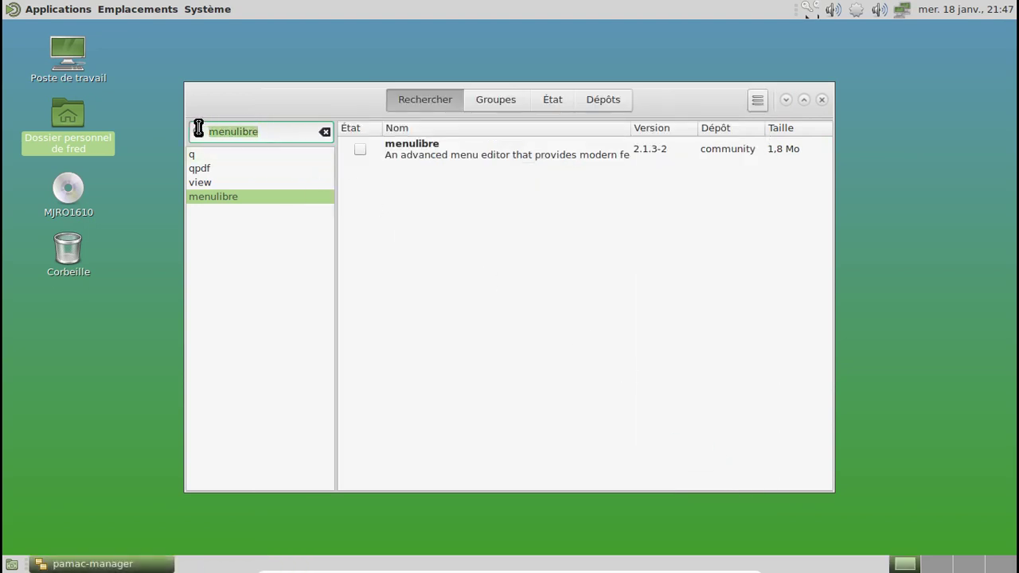
{"action": "key", "text": "BackSpace"}
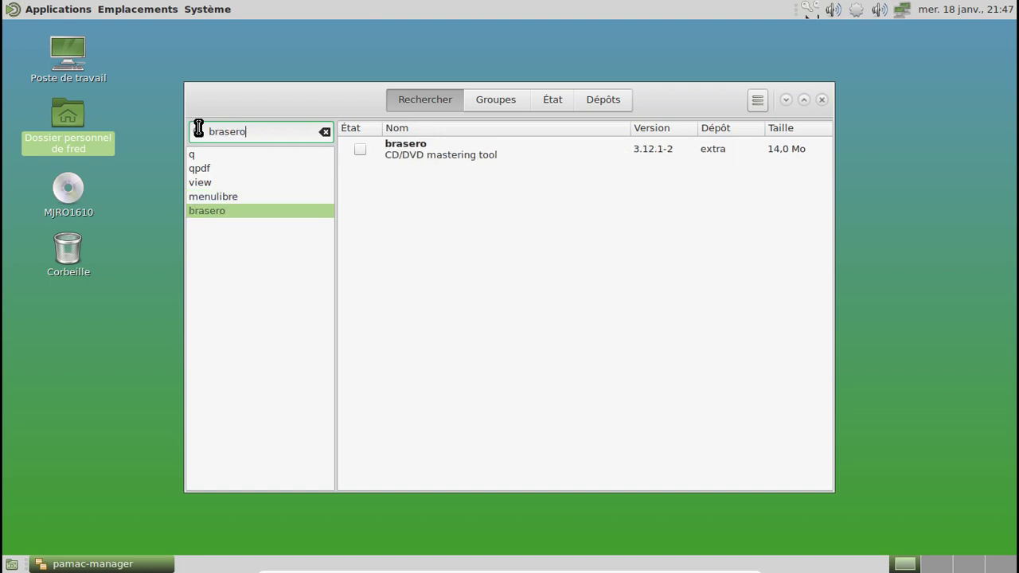
{"action": "left_click", "coordinate": [359, 150]}
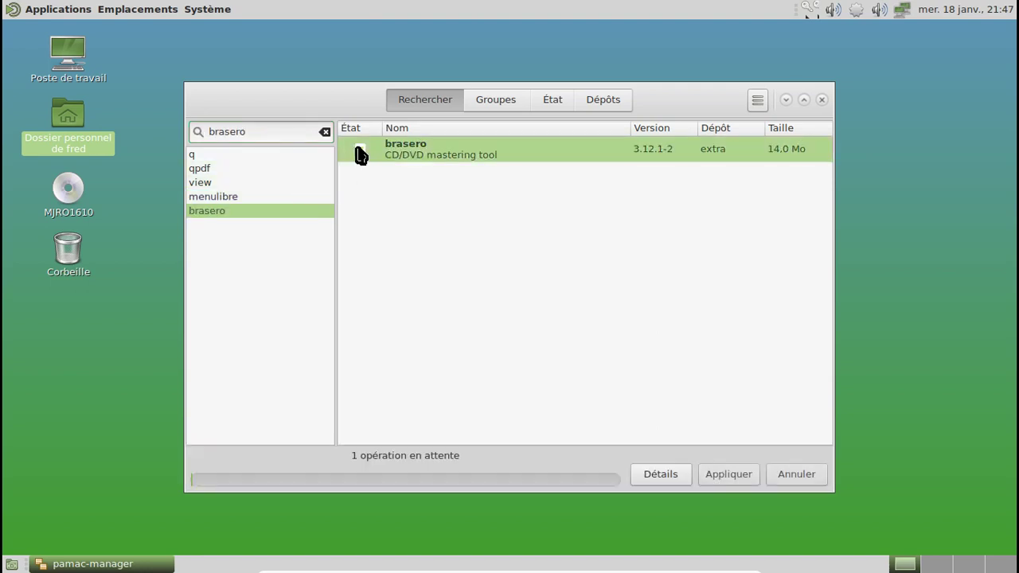
{"action": "left_click", "coordinate": [741, 478]}
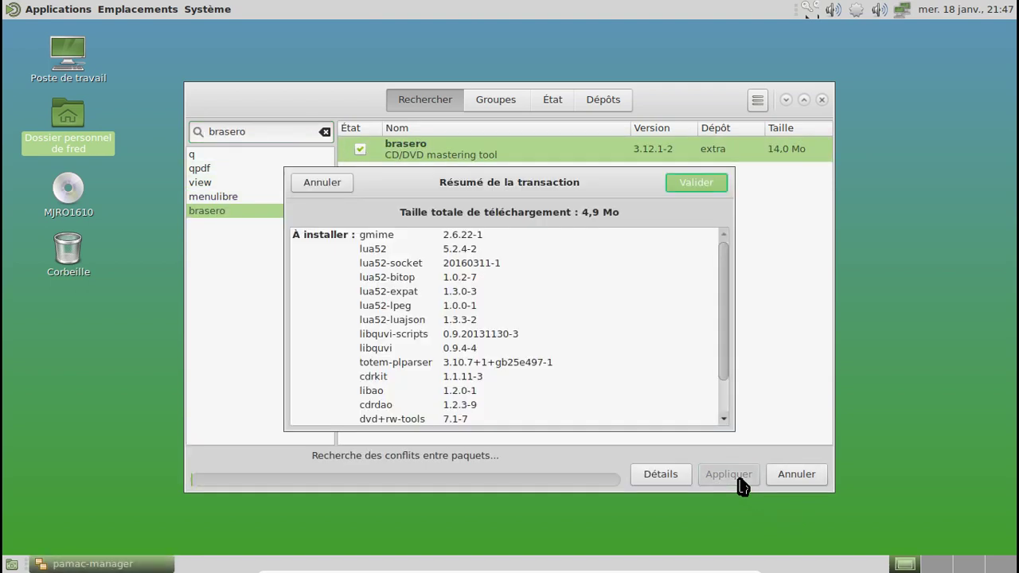
{"action": "left_click_drag", "start_coordinate": [725, 261], "coordinate": [732, 404]}
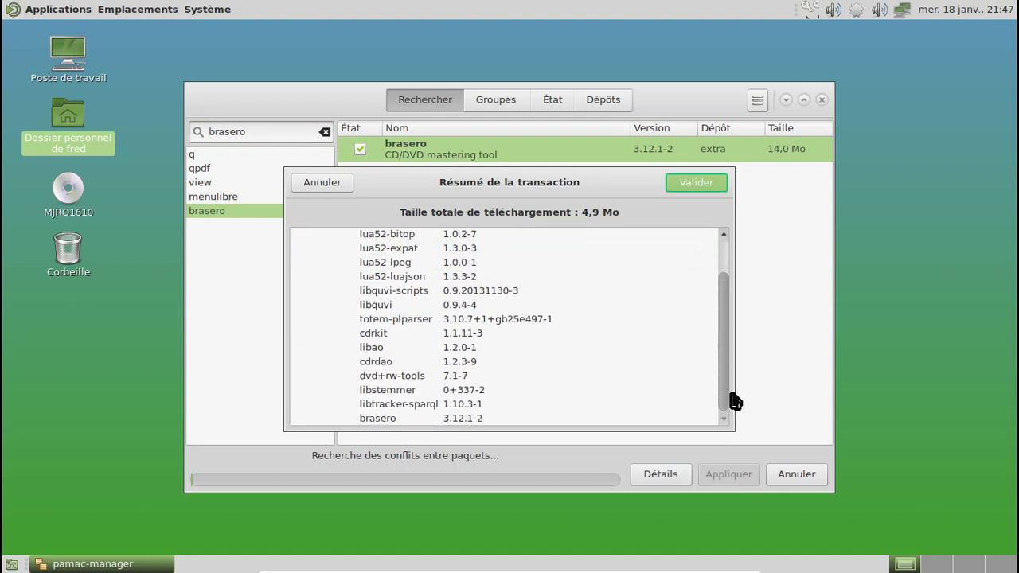
{"action": "left_click", "coordinate": [686, 184]}
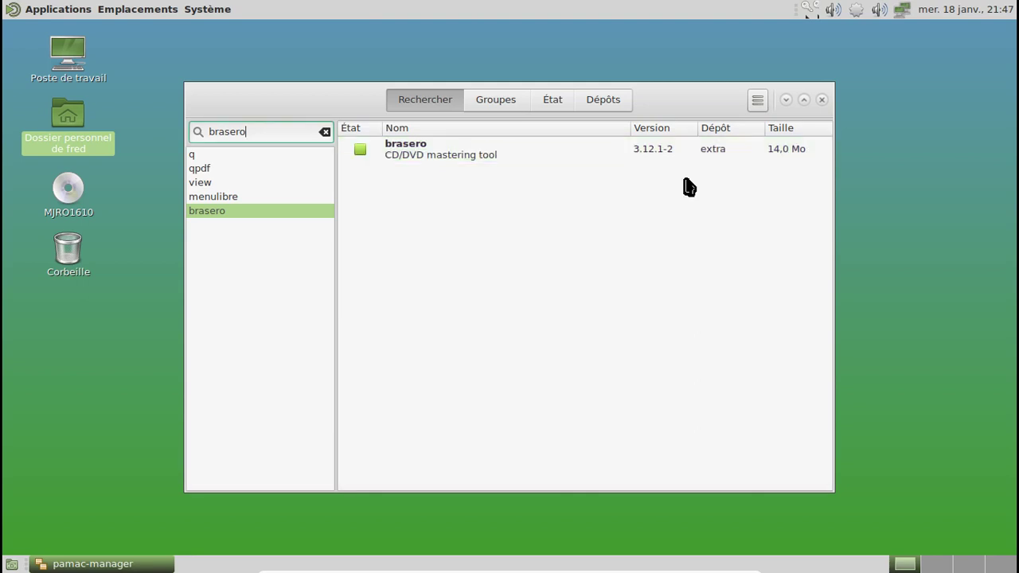
Close Pamac and check that Brasero is listed under Applications > Son et vidéo.
{"action": "left_click", "coordinate": [821, 100]}
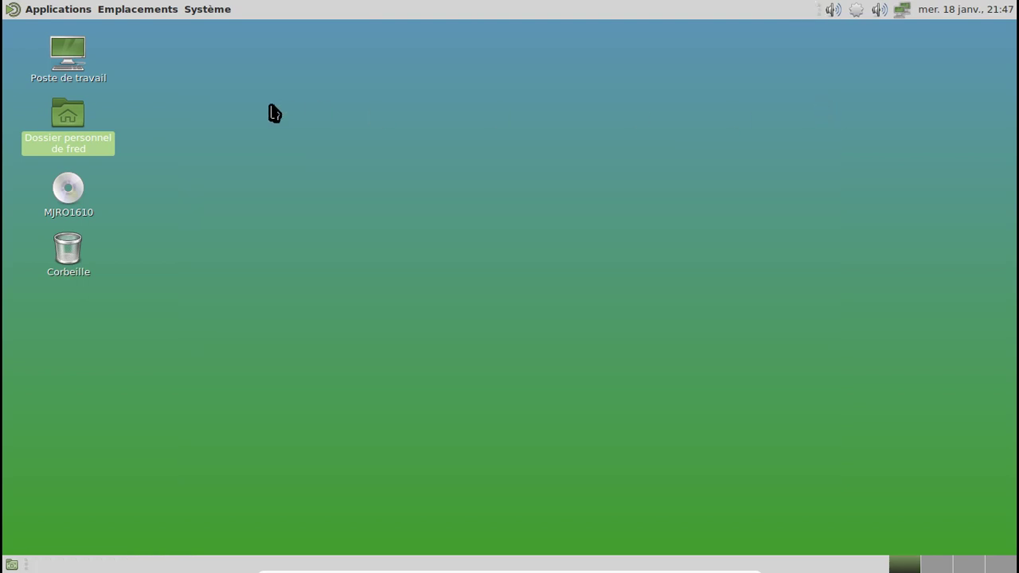
{"action": "left_click", "coordinate": [49, 11]}
{"action": "mouse_move", "coordinate": [54, 35]}
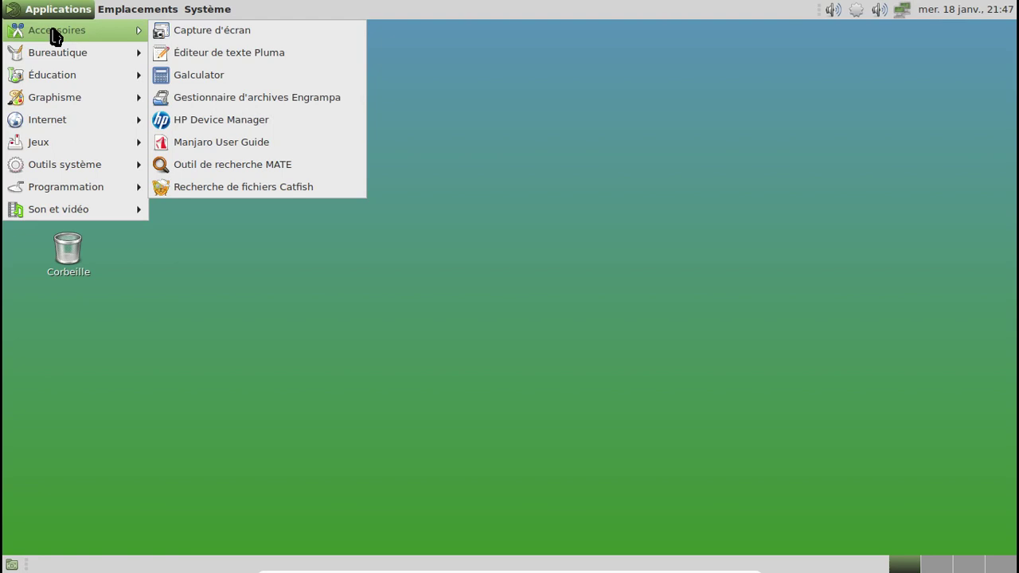
{"action": "mouse_move", "coordinate": [103, 30]}
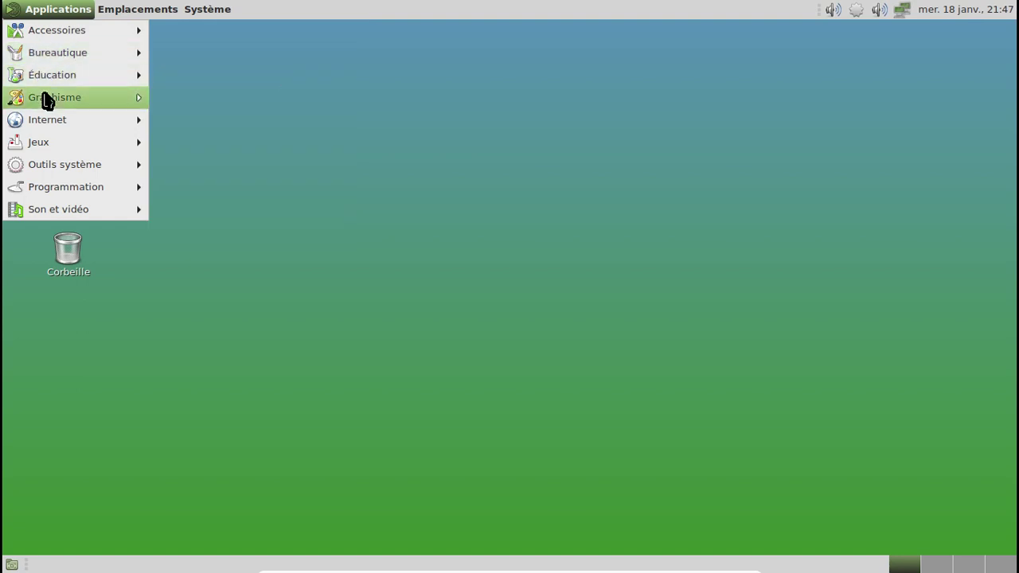
{"action": "mouse_move", "coordinate": [46, 101]}
{"action": "mouse_move", "coordinate": [47, 123]}
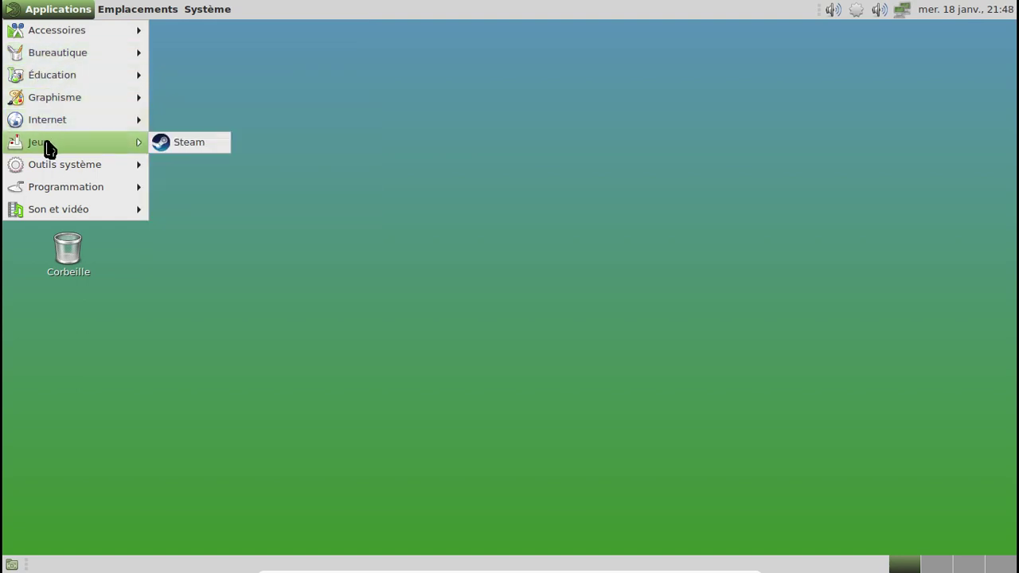
{"action": "mouse_move", "coordinate": [53, 167]}
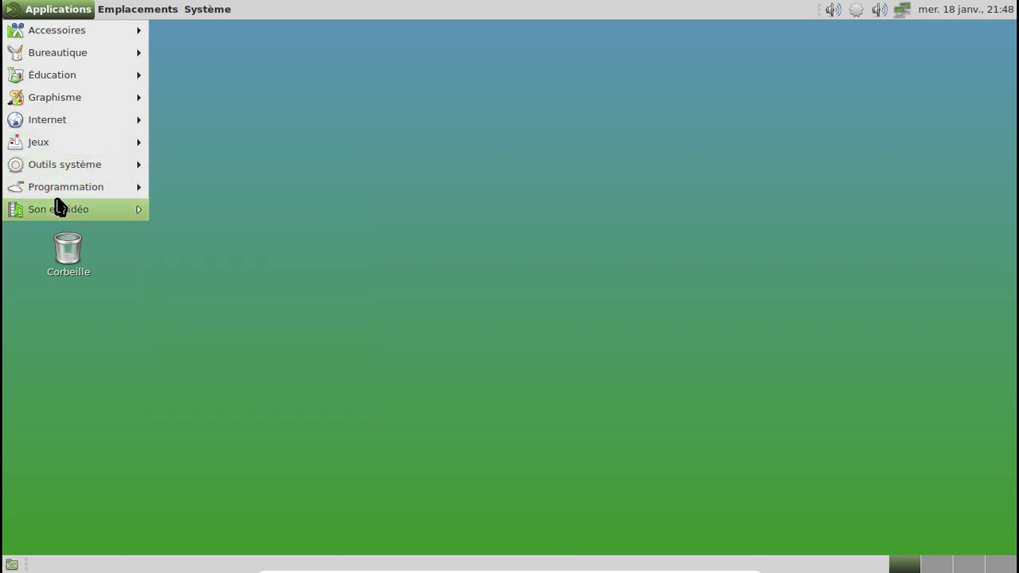
{"action": "mouse_move", "coordinate": [59, 206]}
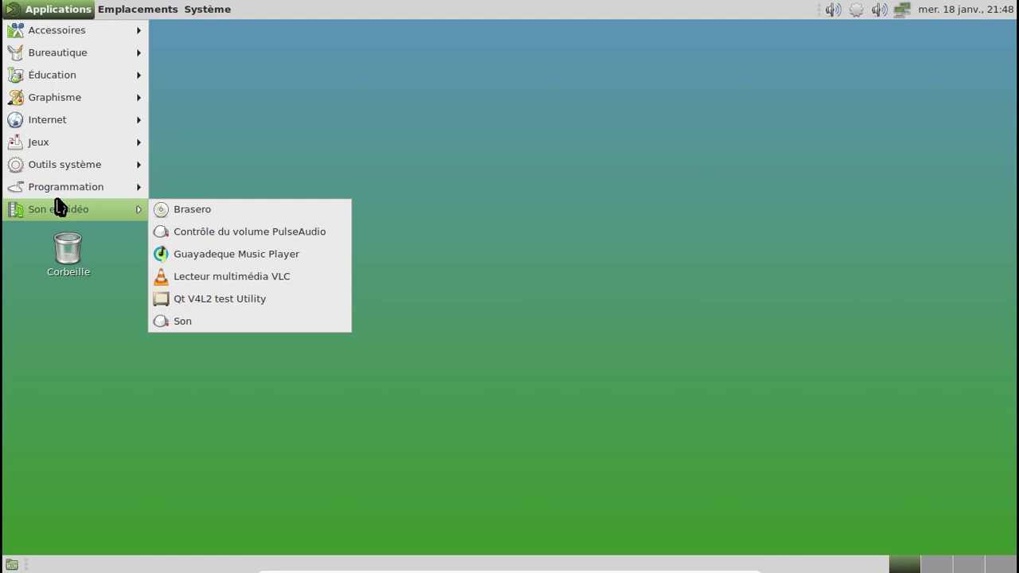
{"action": "key", "text": "Escape"}
{"action": "key", "text": "Escape"}
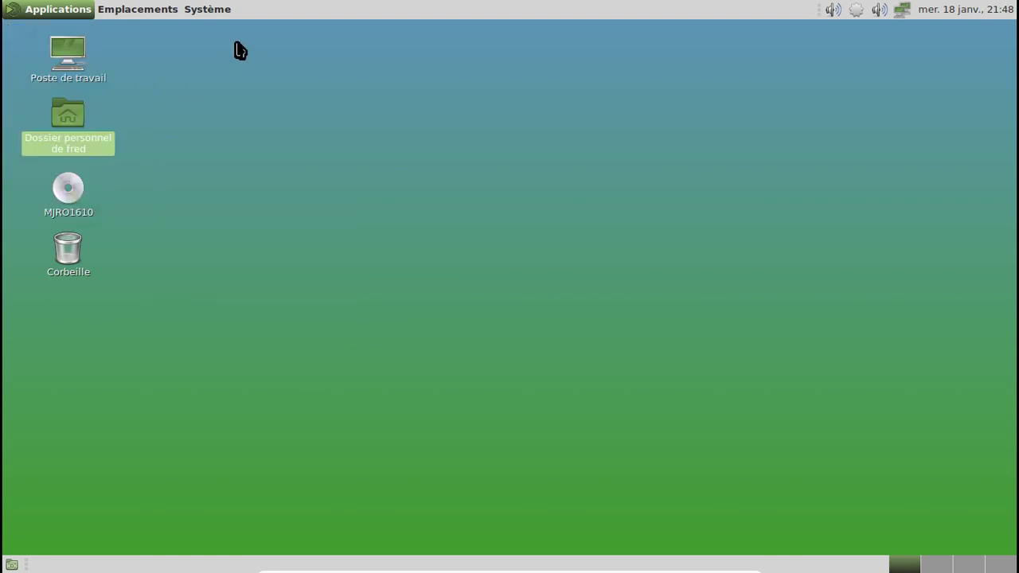
{"action": "left_click", "coordinate": [211, 10]}
Launch Pamac from the update notifier, uninstall catfish 1.4.2-3 with the account password, then close it.
{"action": "left_click", "coordinate": [213, 11]}
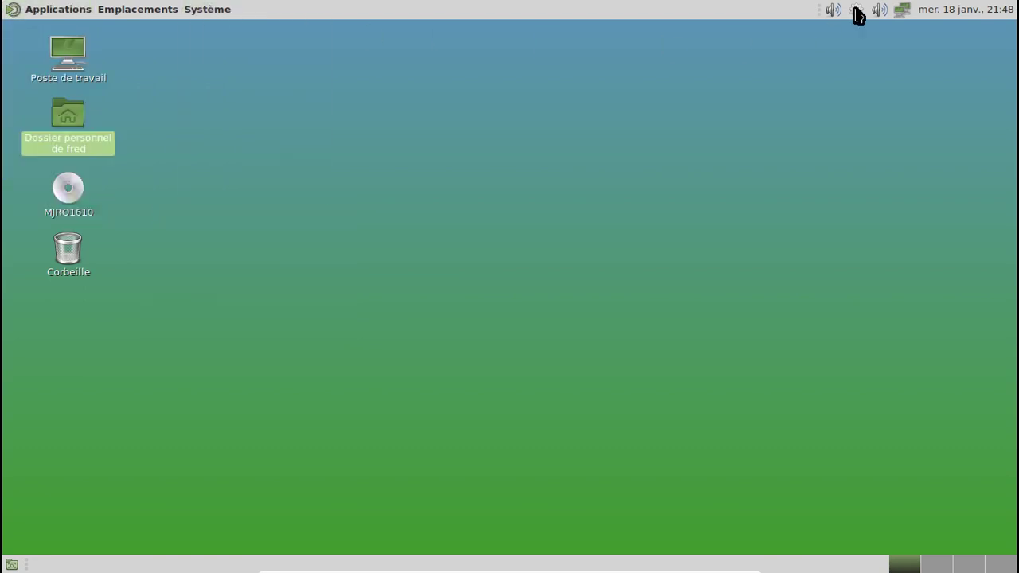
{"action": "left_click", "coordinate": [858, 13]}
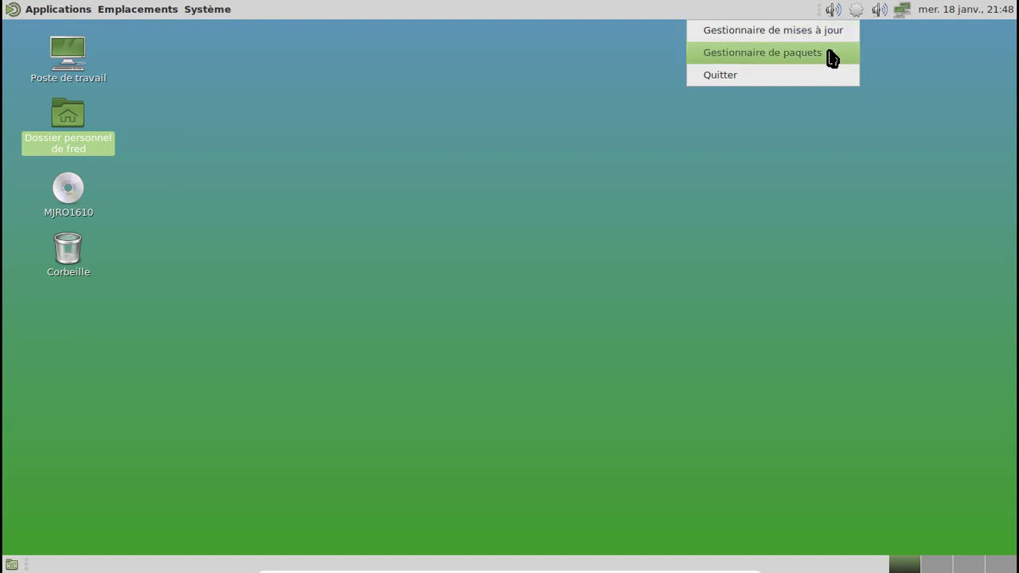
{"action": "left_click", "coordinate": [830, 54]}
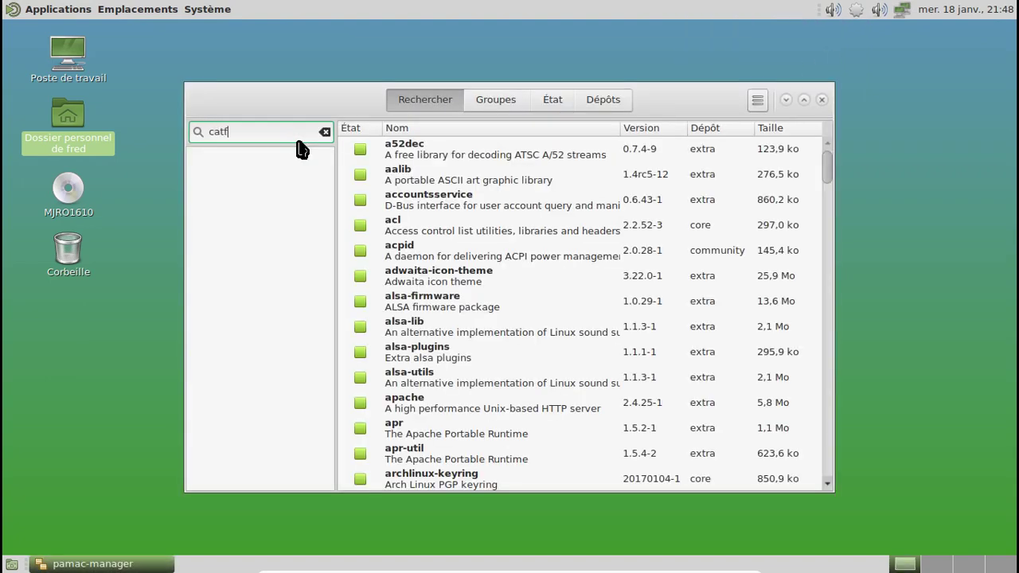
{"action": "type", "text": "catfish"}
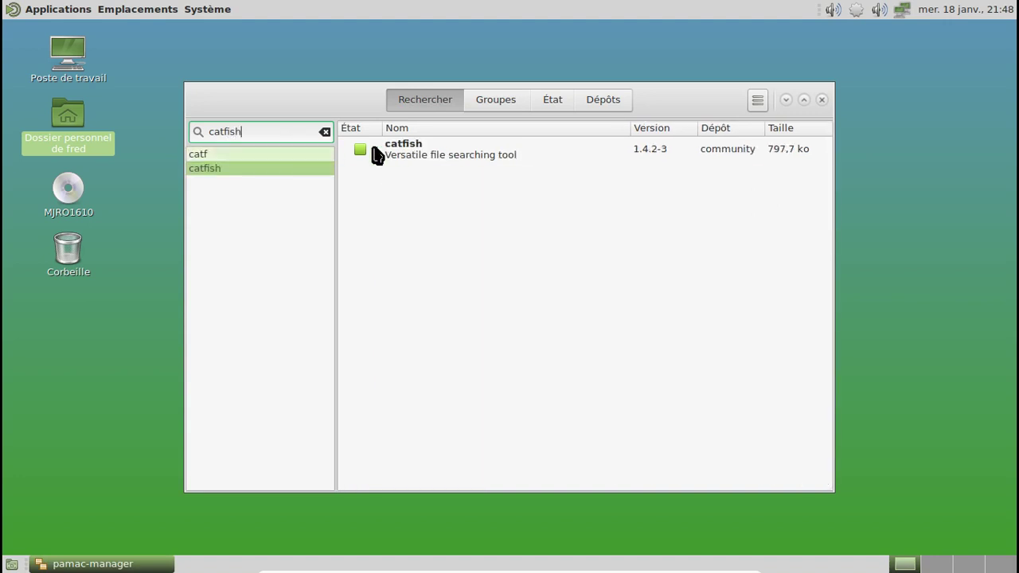
{"action": "left_click", "coordinate": [360, 149]}
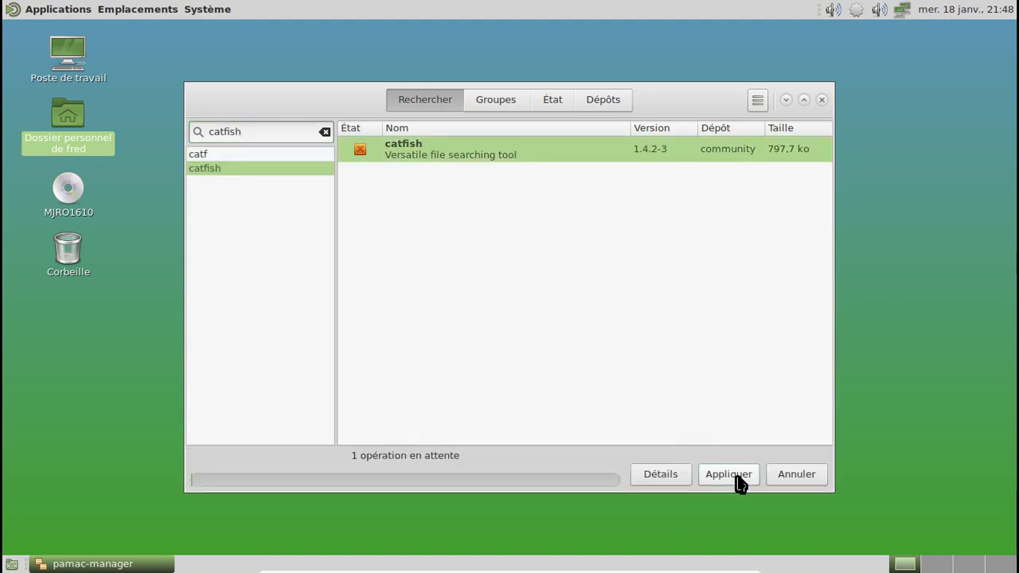
{"action": "left_click", "coordinate": [734, 476]}
{"action": "left_click", "coordinate": [690, 188]}
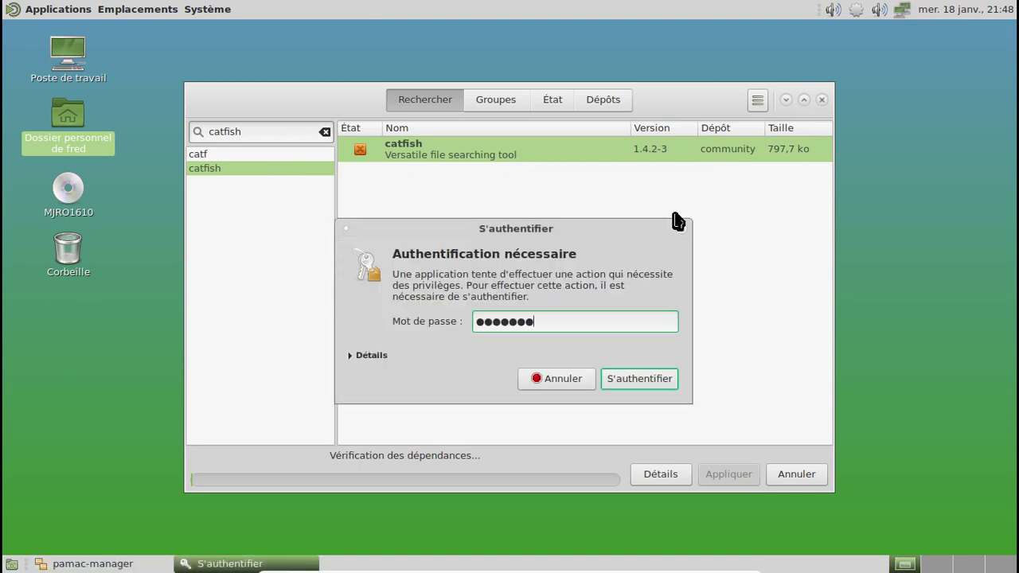
{"action": "key", "text": "Return"}
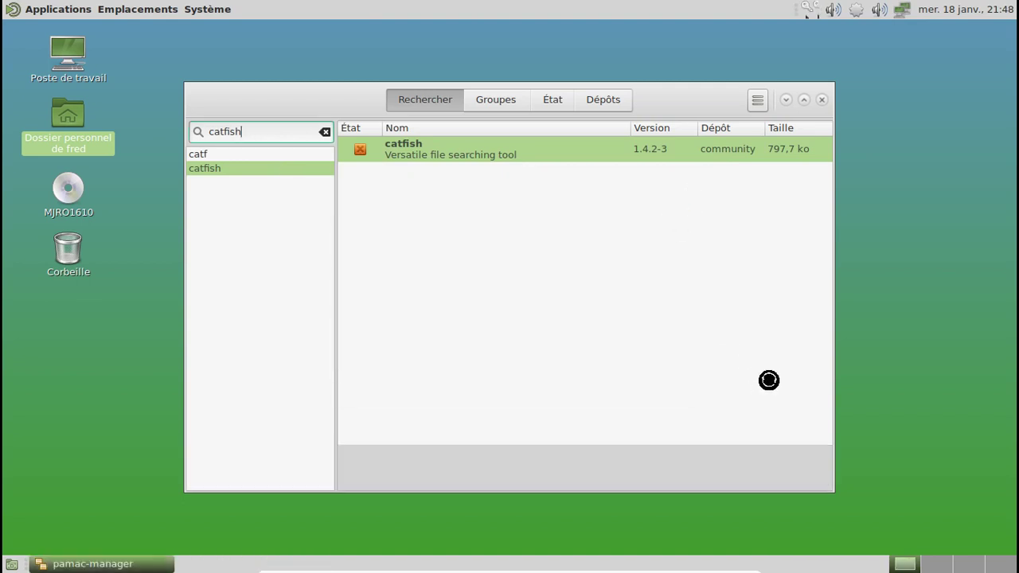
{"action": "left_click", "coordinate": [821, 99]}
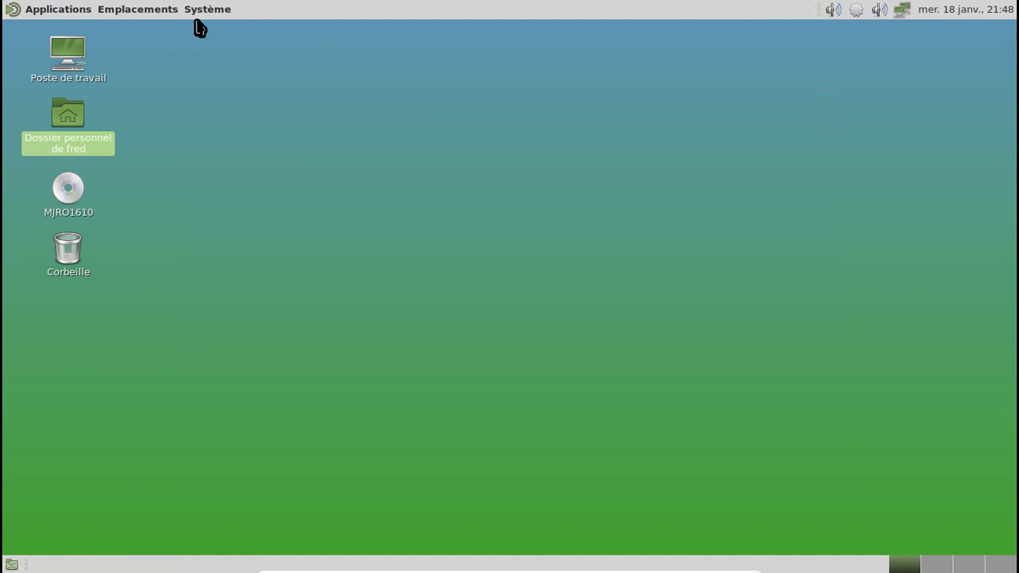
Log out with Fermer la session and log back in with the account password.
{"action": "left_click", "coordinate": [202, 11]}
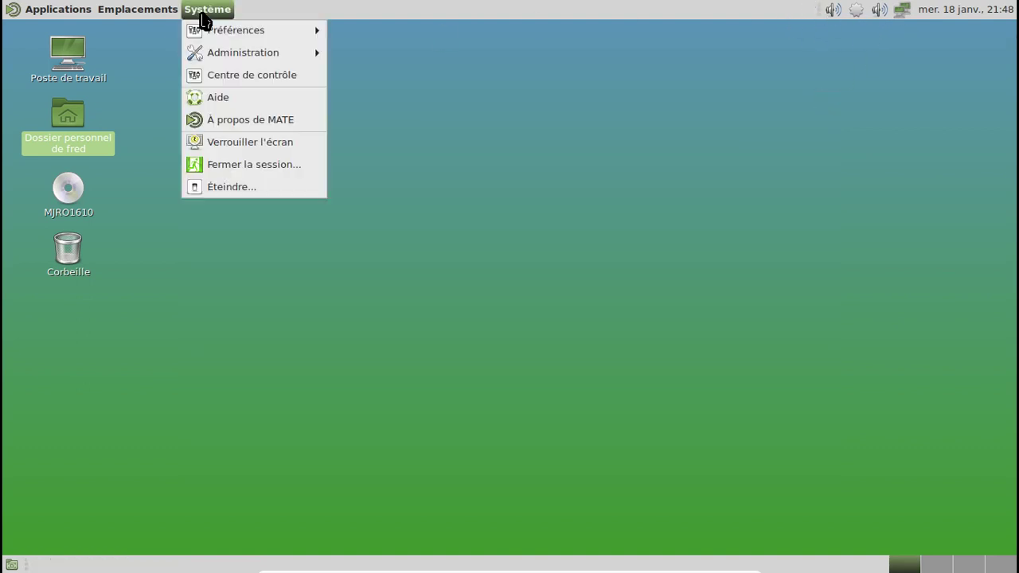
{"action": "left_click", "coordinate": [257, 164]}
{"action": "left_click", "coordinate": [664, 358]}
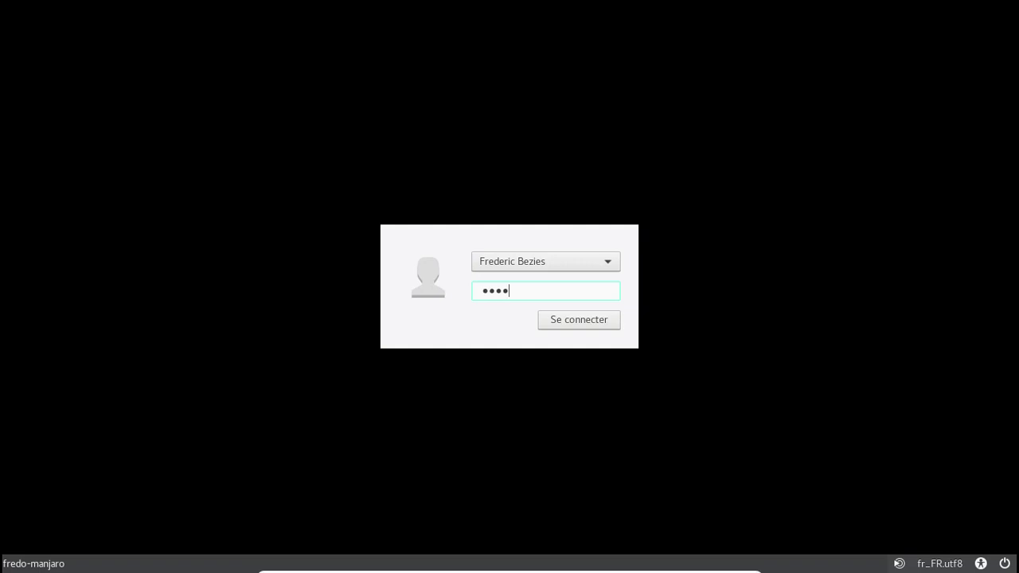
{"action": "key", "text": "Return"}
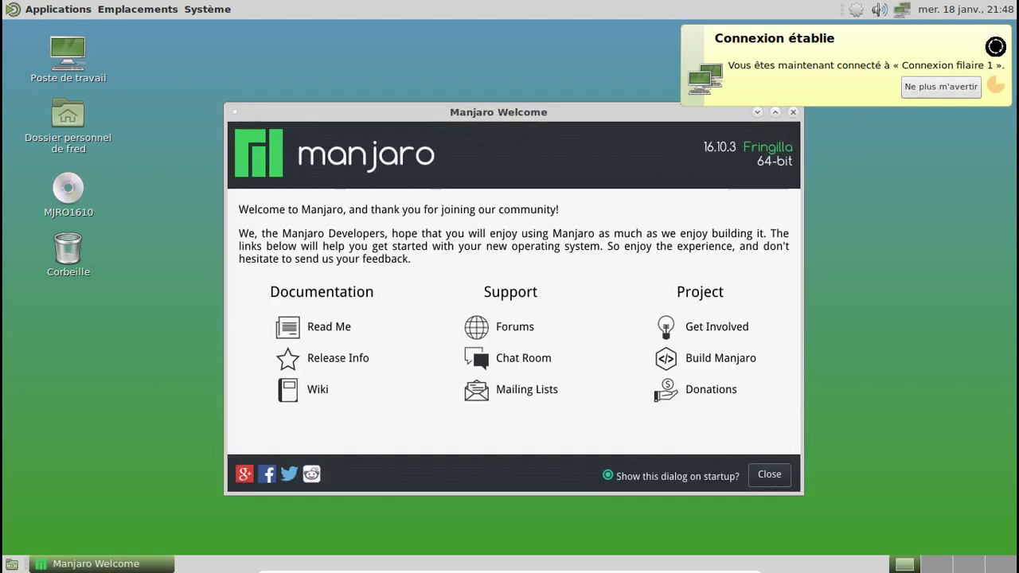
Open the panel clock's Emplacements preferences and begin adding a new location.
{"action": "left_click", "coordinate": [964, 10]}
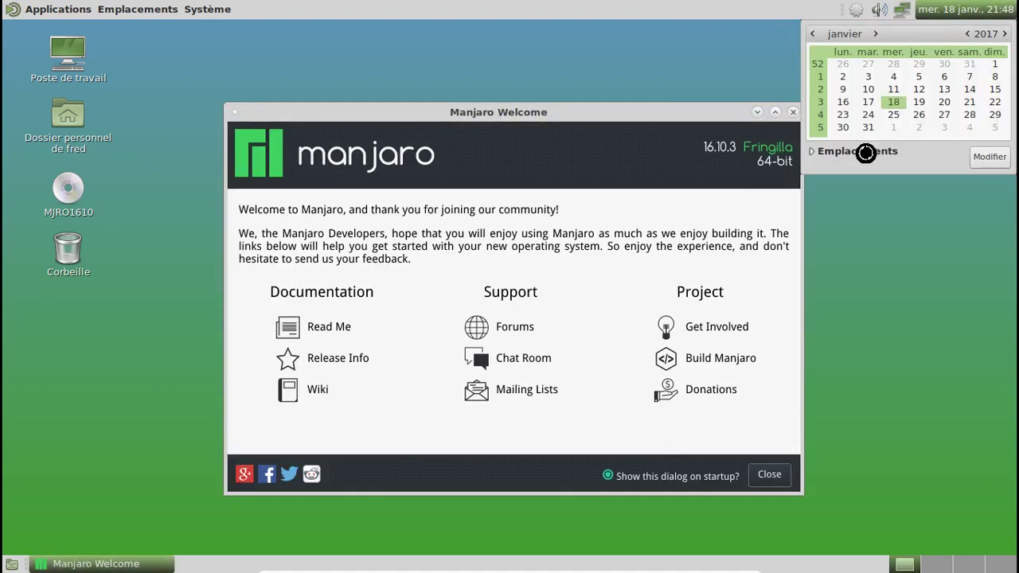
{"action": "left_click", "coordinate": [865, 151]}
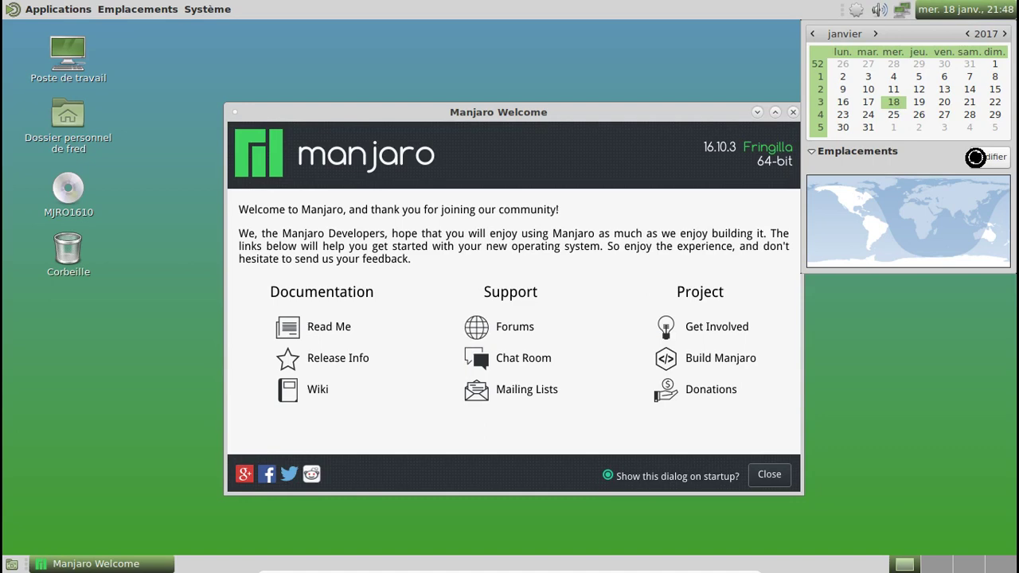
{"action": "left_click", "coordinate": [975, 157]}
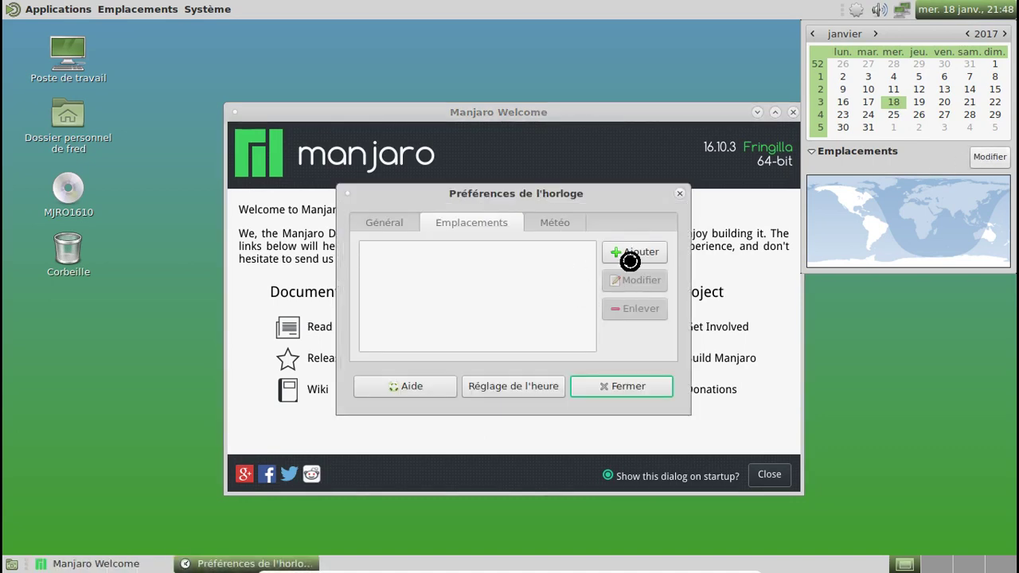
{"action": "left_click", "coordinate": [635, 252]}
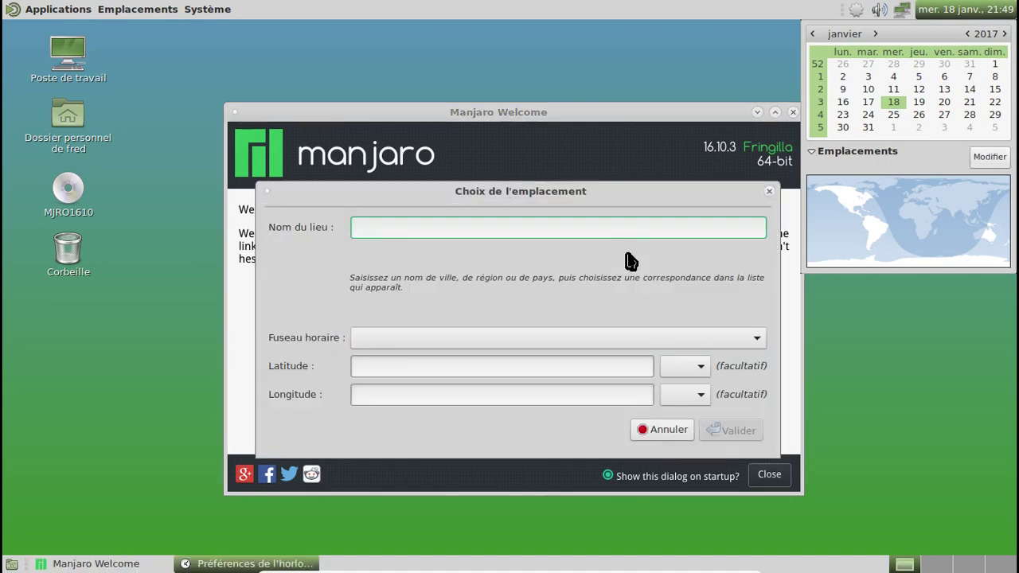
Try several place names, then search 'caz' and add Cazaux, France as the clock location.
{"action": "type", "text": "ca"}
{"action": "key", "text": "BackSpace"}
{"action": "type", "text": "biganos"}
{"action": "key", "text": "BackSpace"}
{"action": "key", "text": "BackSpace"}
{"action": "key", "text": "BackSpace"}
{"action": "key", "text": "BackSpace"}
{"action": "type", "text": "arcachon"}
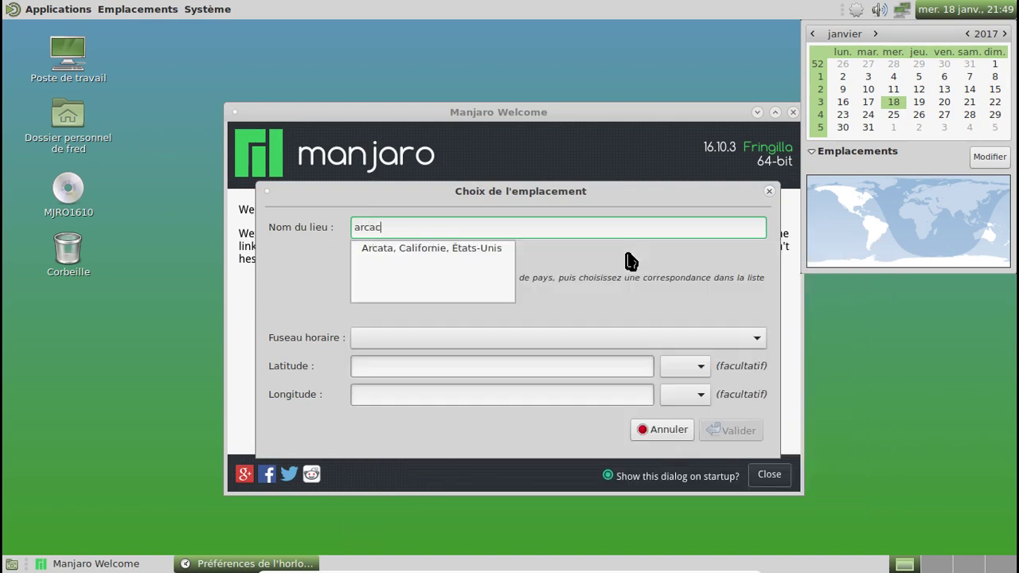
{"action": "key", "text": "BackSpace"}
{"action": "key", "text": "BackSpace"}
{"action": "key", "text": "BackSpace"}
{"action": "key", "text": "BackSpace"}
{"action": "key", "text": "BackSpace"}
{"action": "key", "text": "BackSpace"}
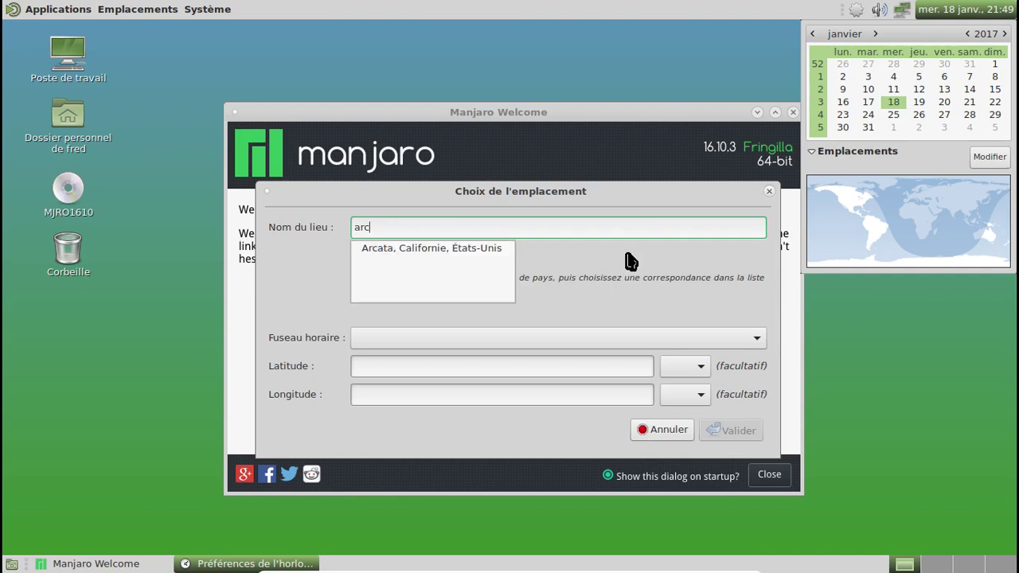
{"action": "type", "text": "late"}
{"action": "key", "text": "BackSpace"}
{"action": "key", "text": "BackSpace"}
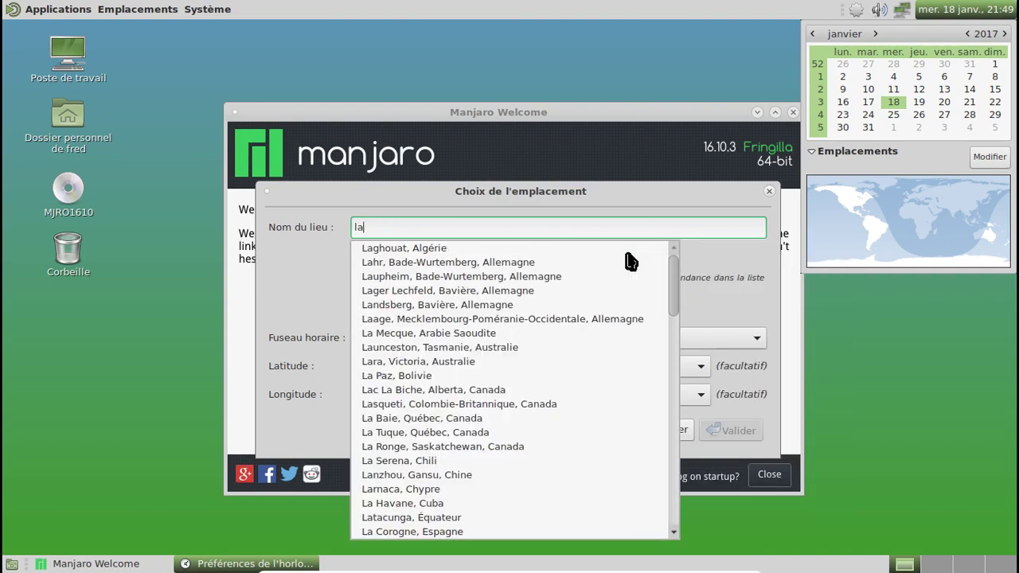
{"action": "type", "text": "test"}
{"action": "key", "text": "BackSpace"}
{"action": "key", "text": "BackSpace"}
{"action": "key", "text": "BackSpace"}
{"action": "key", "text": "BackSpace"}
{"action": "key", "text": "BackSpace"}
{"action": "key", "text": "BackSpace"}
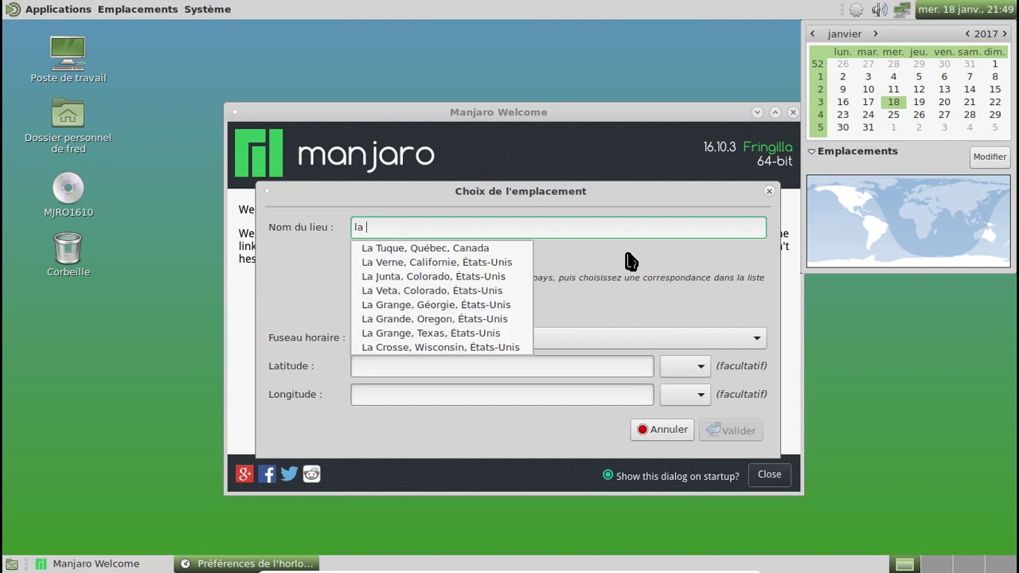
{"action": "type", "text": "gujan"}
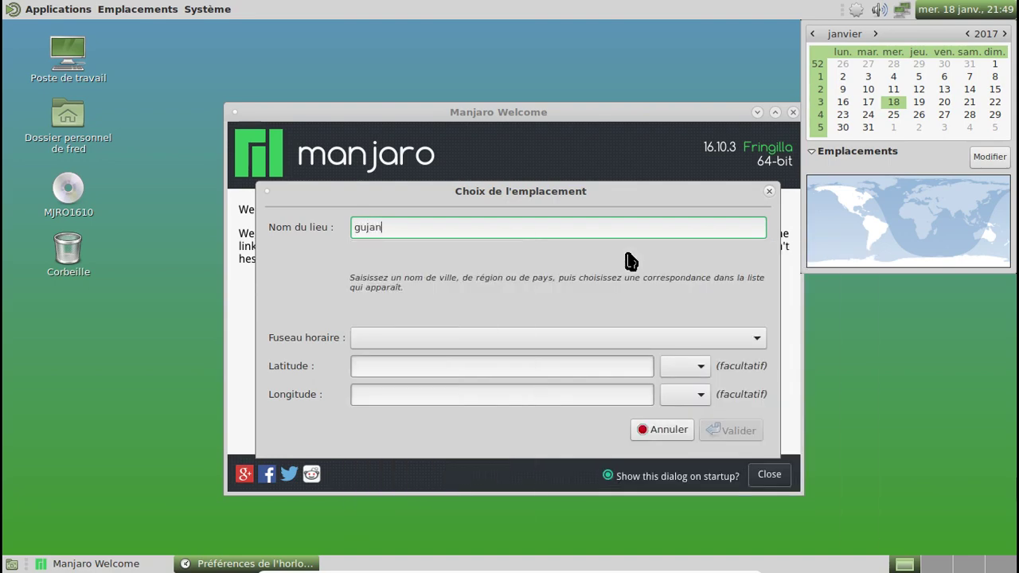
{"action": "type", "text": "kle"}
{"action": "key", "text": "BackSpace"}
{"action": "key", "text": "BackSpace"}
{"action": "key", "text": "BackSpace"}
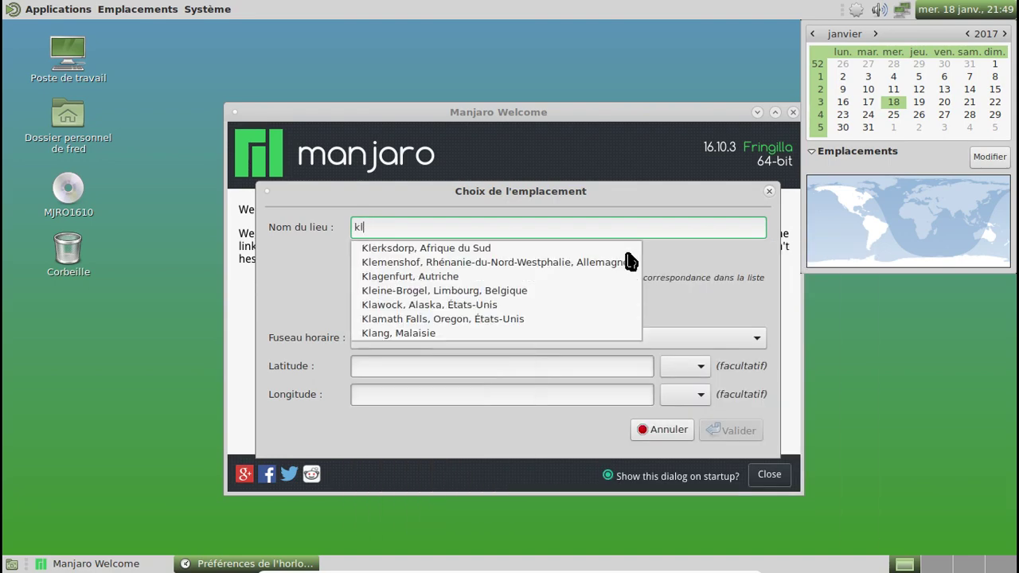
{"action": "type", "text": "le tes"}
{"action": "key", "text": "BackSpace"}
{"action": "type", "text": "ic"}
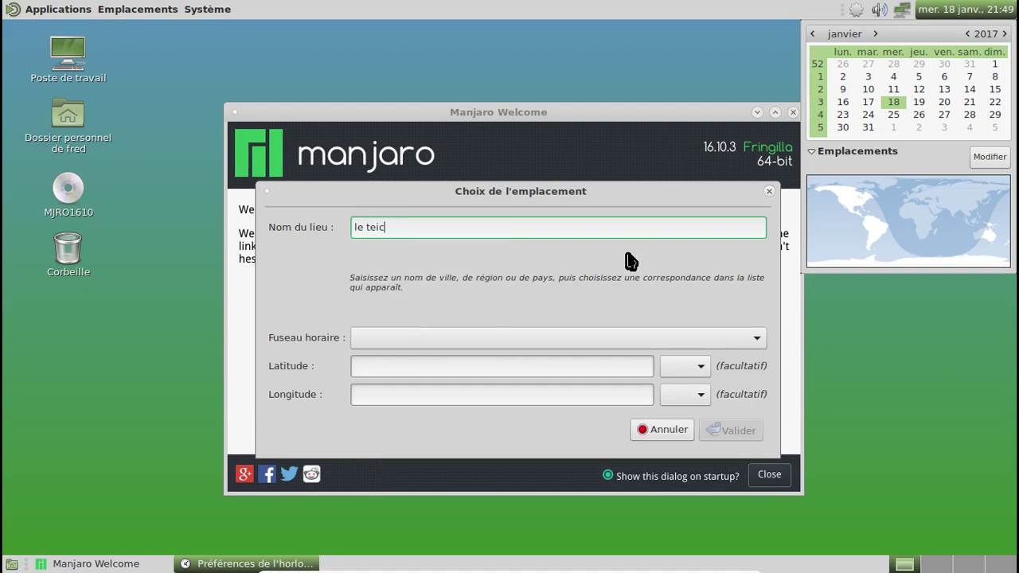
{"action": "key", "text": "BackSpace"}
{"action": "key", "text": "BackSpace"}
{"action": "key", "text": "BackSpace"}
{"action": "key", "text": "BackSpace"}
{"action": "key", "text": "BackSpace"}
{"action": "type", "text": "ander"}
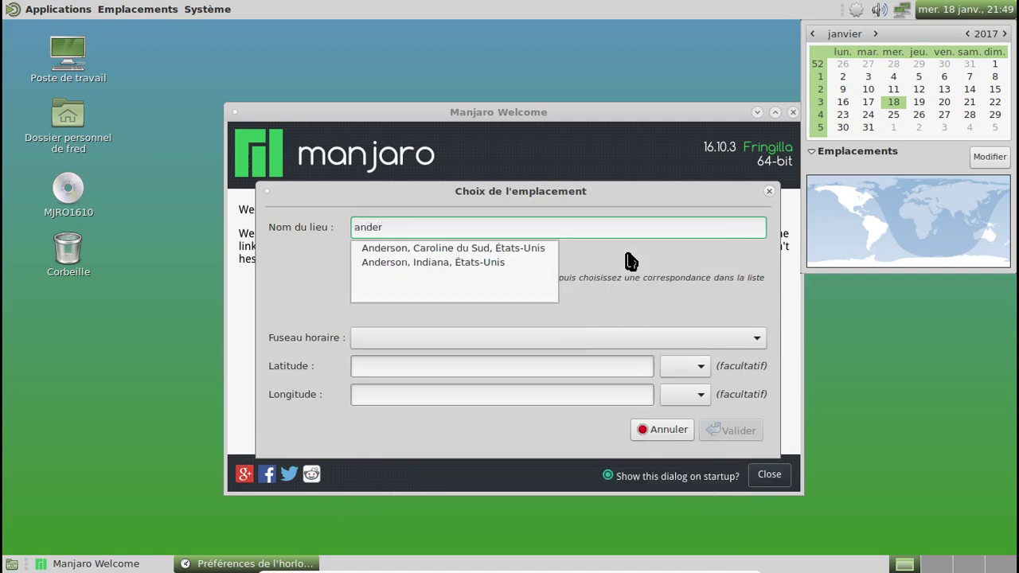
{"action": "key", "text": "BackSpace"}
{"action": "key", "text": "BackSpace"}
{"action": "key", "text": "BackSpace"}
{"action": "key", "text": "BackSpace"}
{"action": "key", "text": "BackSpace"}
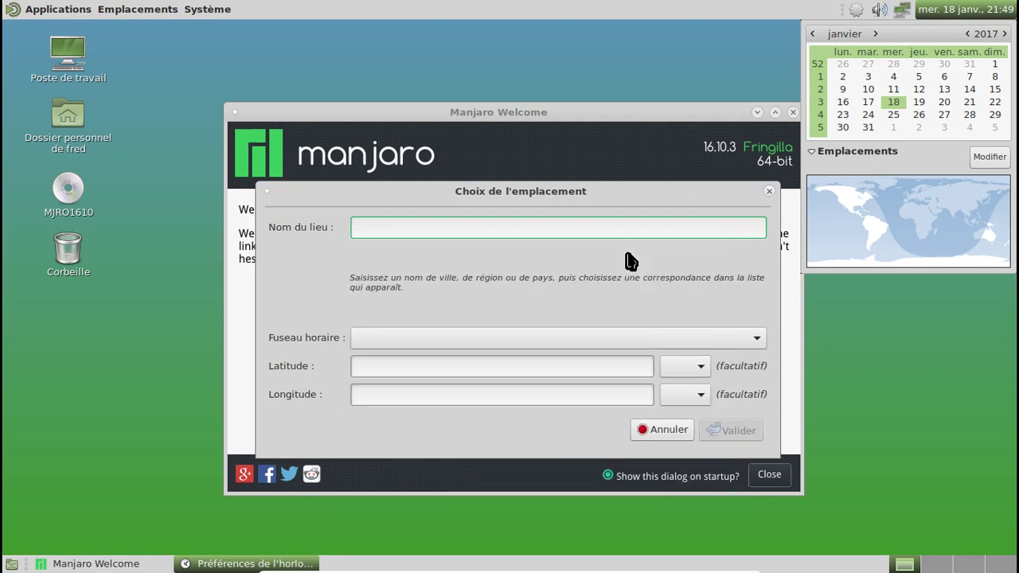
{"action": "type", "text": "caz"}
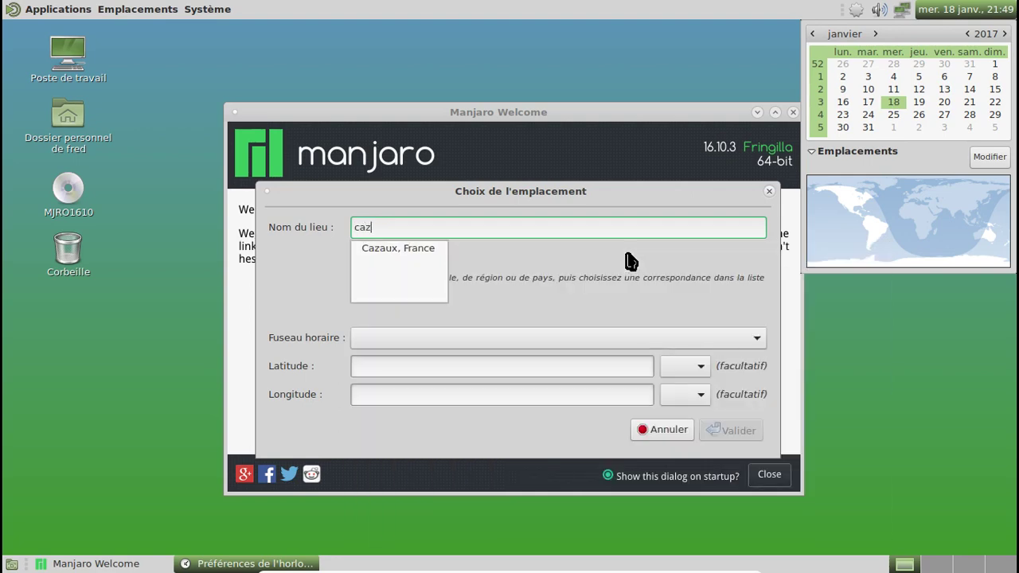
{"action": "key", "text": "Down"}
{"action": "key", "text": "Return"}
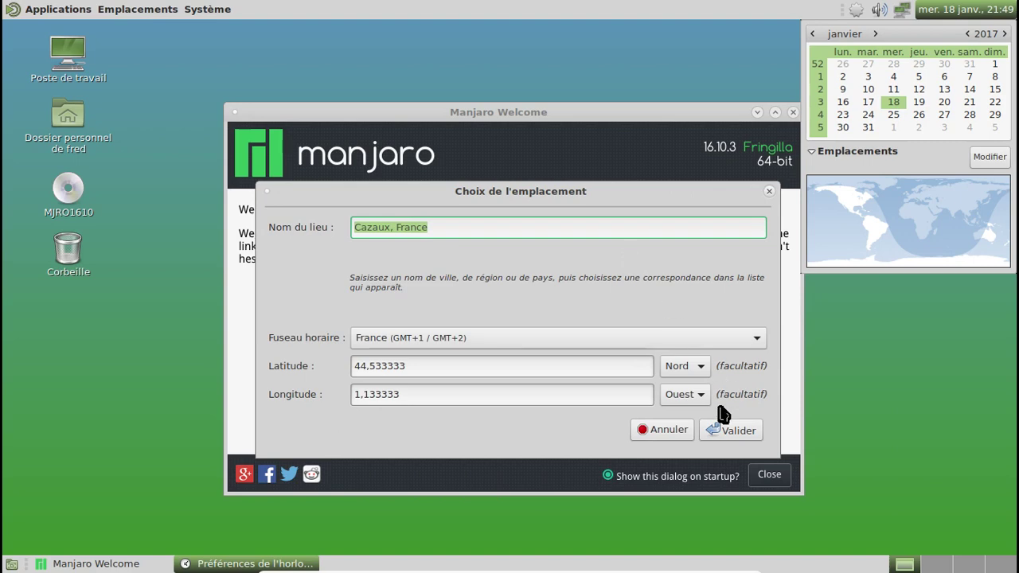
{"action": "left_click", "coordinate": [720, 430]}
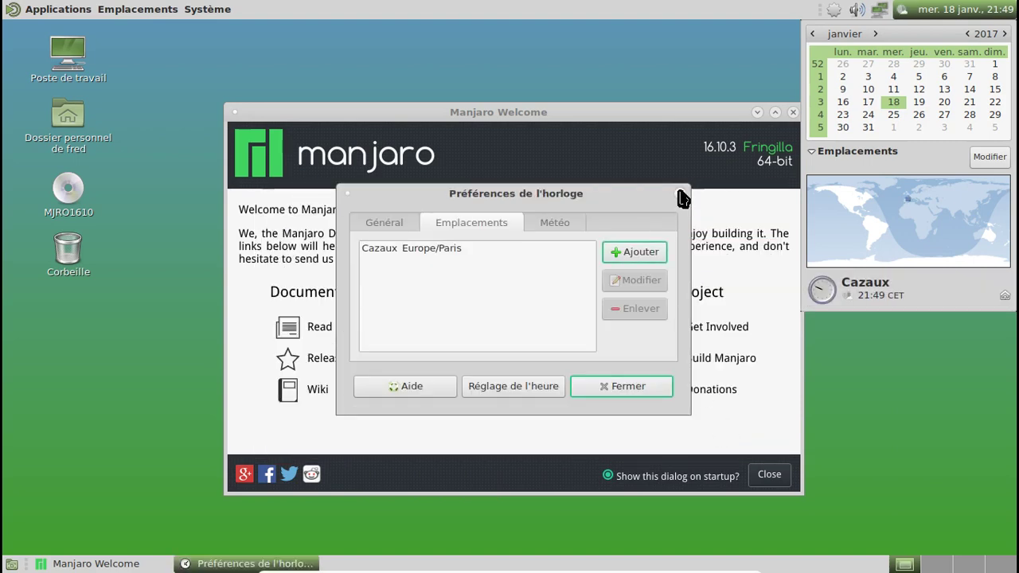
Close the clock preferences, the calendar popup and the Manjaro Welcome window.
{"action": "left_click", "coordinate": [679, 193]}
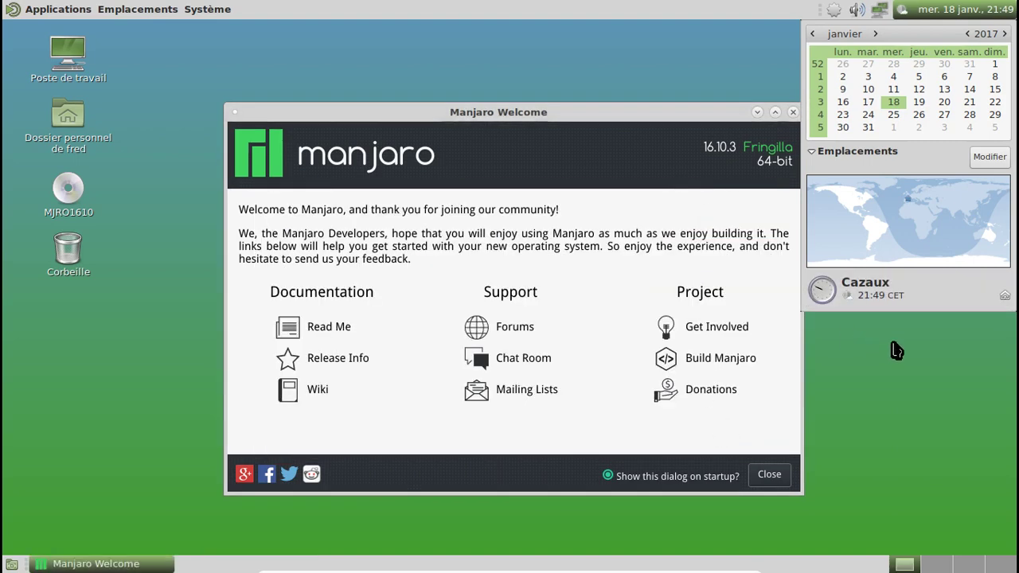
{"action": "left_click", "coordinate": [947, 12]}
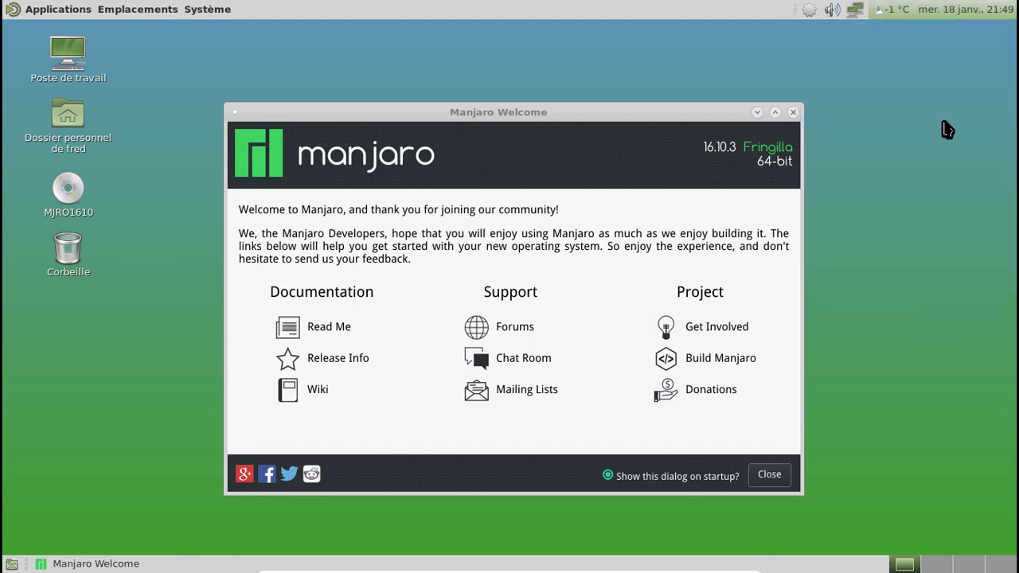
{"action": "mouse_move", "coordinate": [897, 19]}
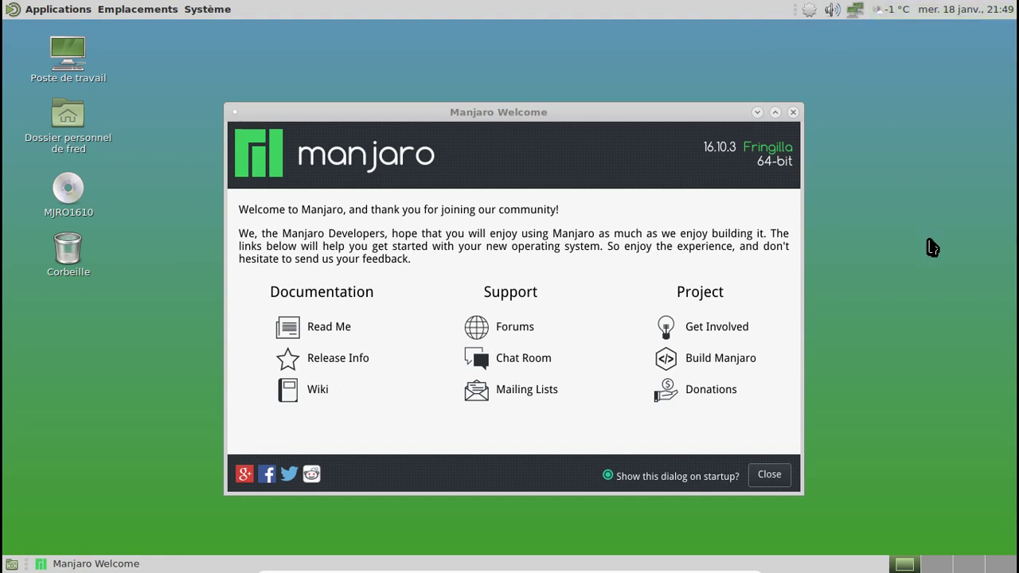
{"action": "left_click", "coordinate": [793, 112]}
Open MATE Appearance preferences from the System > Preferences menu.
{"action": "left_click", "coordinate": [216, 11]}
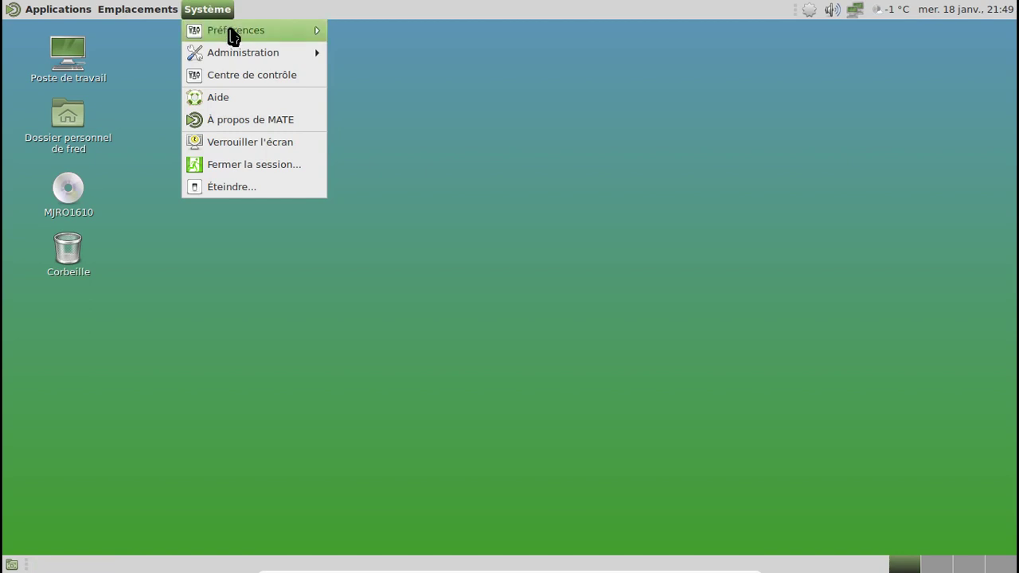
{"action": "mouse_move", "coordinate": [235, 35]}
{"action": "mouse_move", "coordinate": [433, 35]}
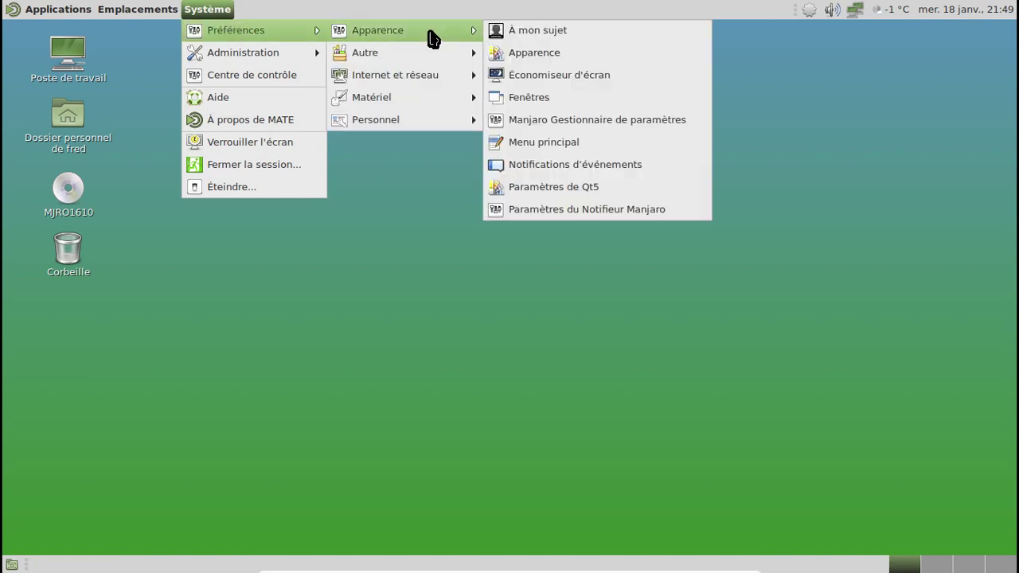
{"action": "left_click", "coordinate": [529, 53]}
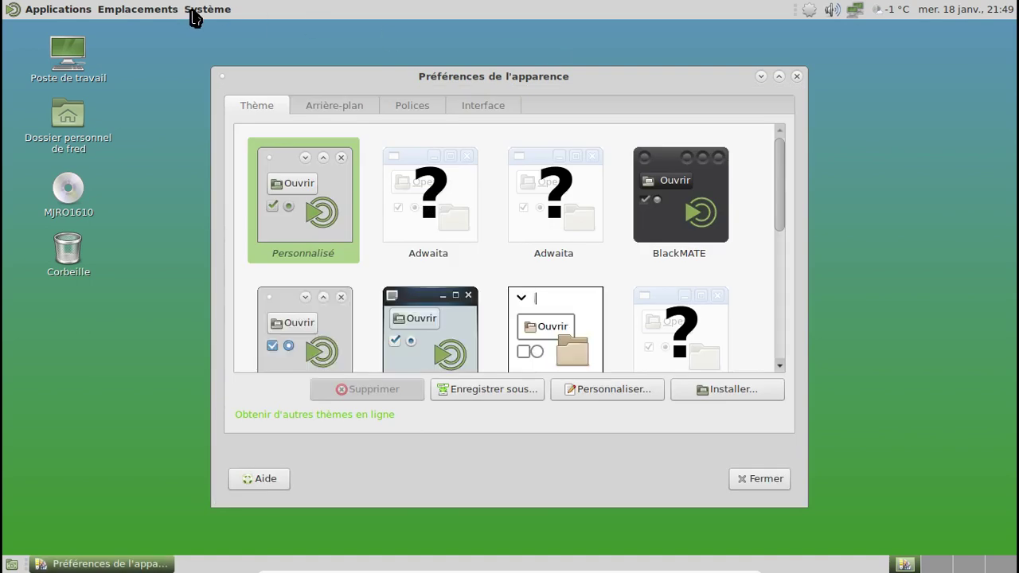
{"action": "left_click", "coordinate": [194, 11]}
{"action": "left_click", "coordinate": [412, 75]}
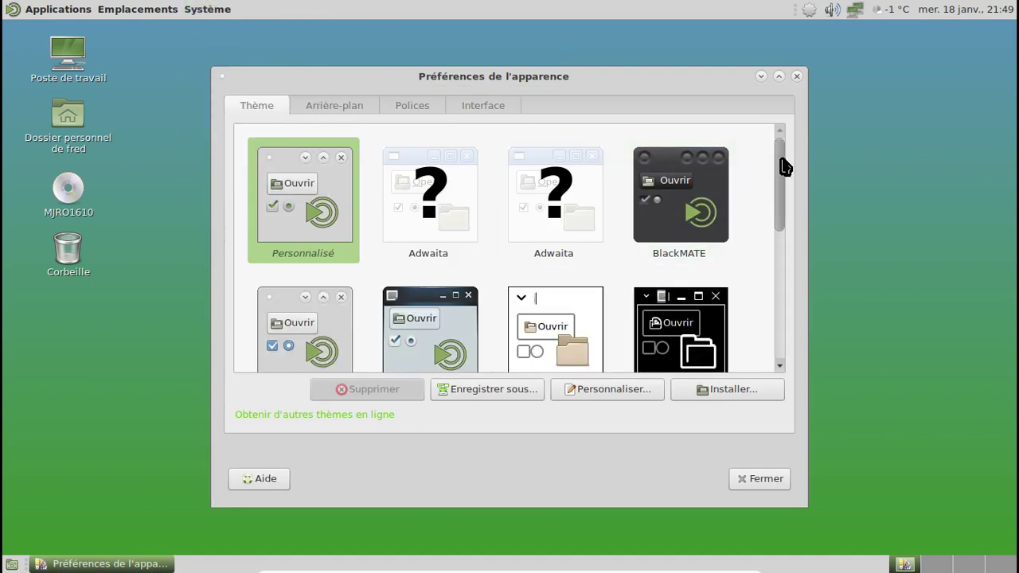
Try Vertex-Maia-Square, apply Vertex-Maia-Dark, close preferences and select the home folder.
{"action": "left_click_drag", "start_coordinate": [781, 166], "coordinate": [786, 325]}
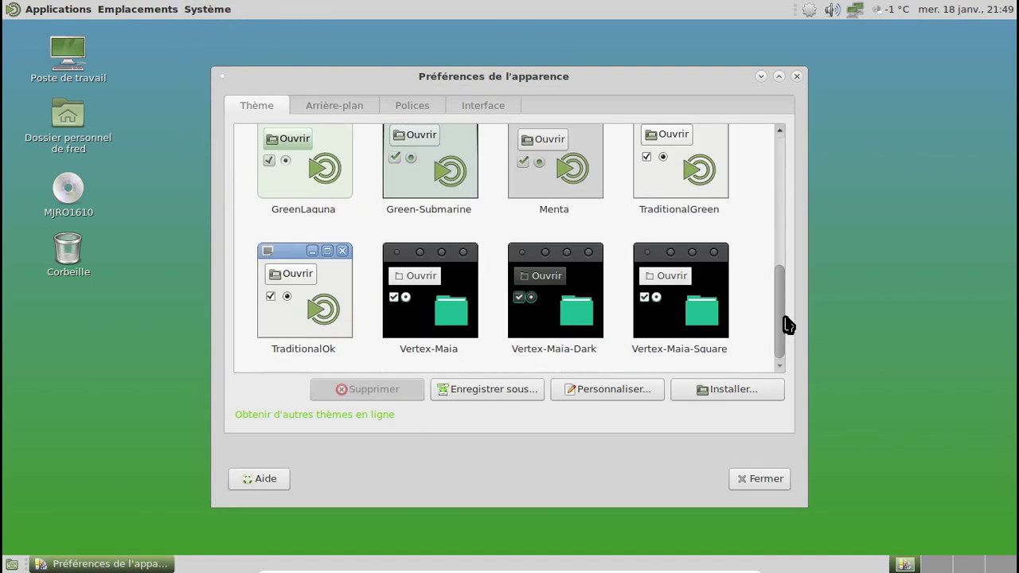
{"action": "left_click", "coordinate": [660, 319]}
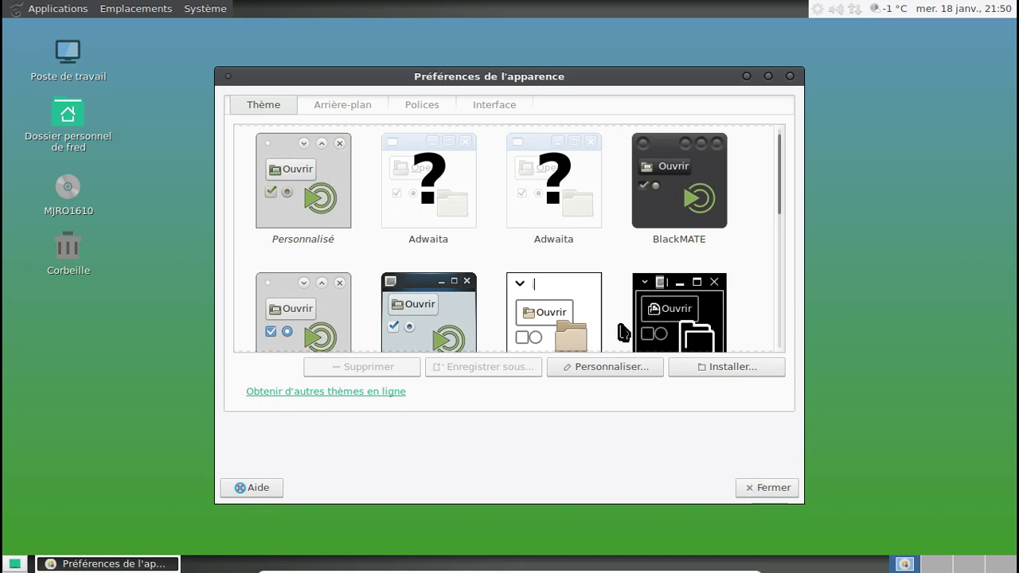
{"action": "left_click_drag", "start_coordinate": [778, 166], "coordinate": [773, 352]}
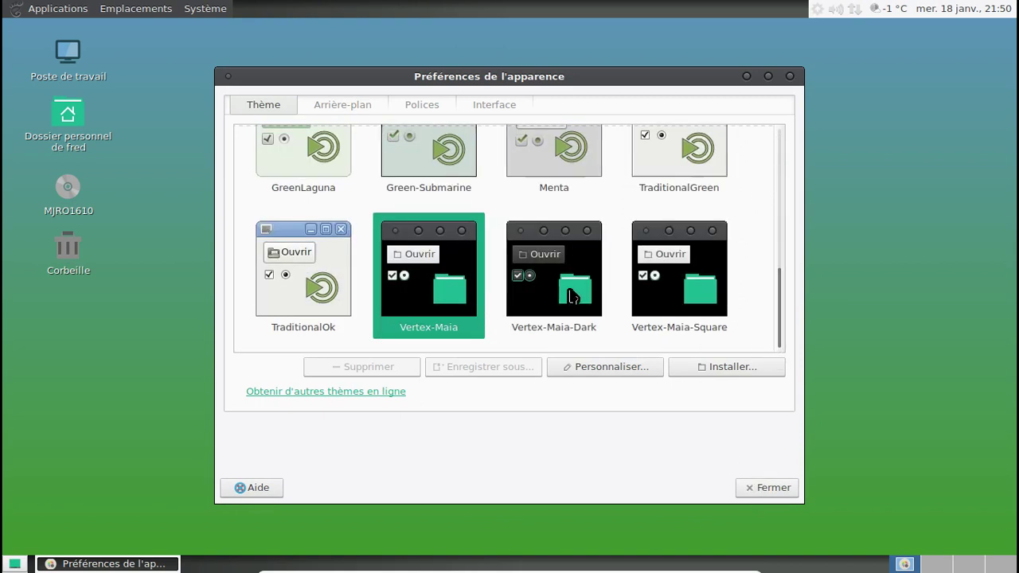
{"action": "left_click", "coordinate": [568, 293]}
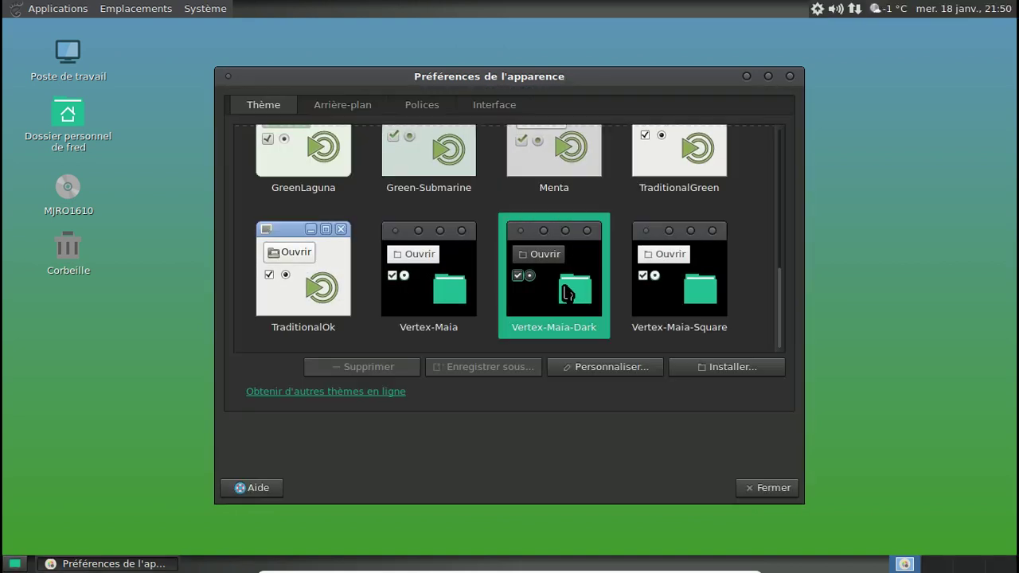
{"action": "left_click", "coordinate": [780, 487]}
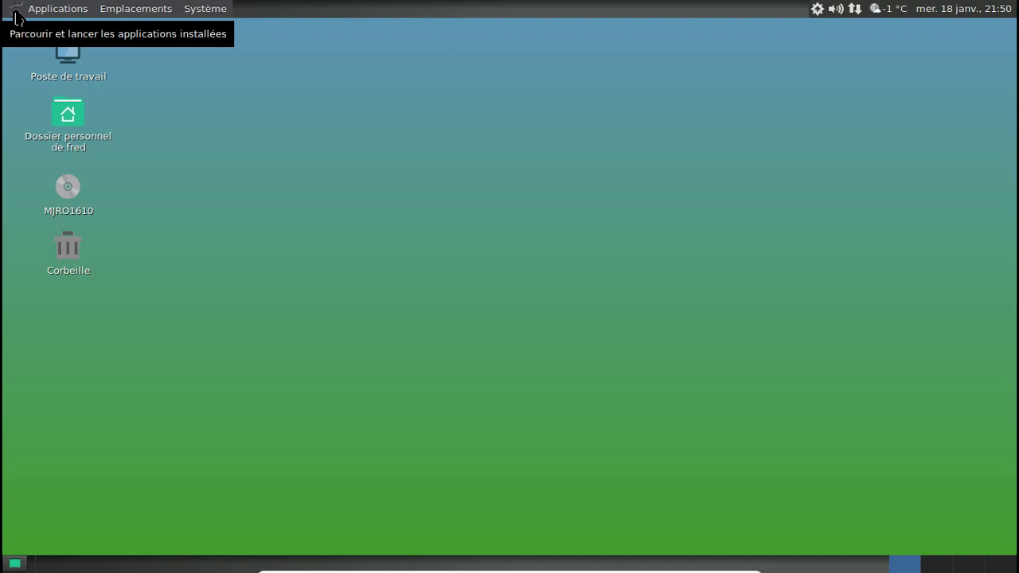
{"action": "left_click", "coordinate": [77, 138]}
Open the home folder in Caja, view its About dialog (version 1.16.1), then close the window.
{"action": "double_click", "coordinate": [77, 138]}
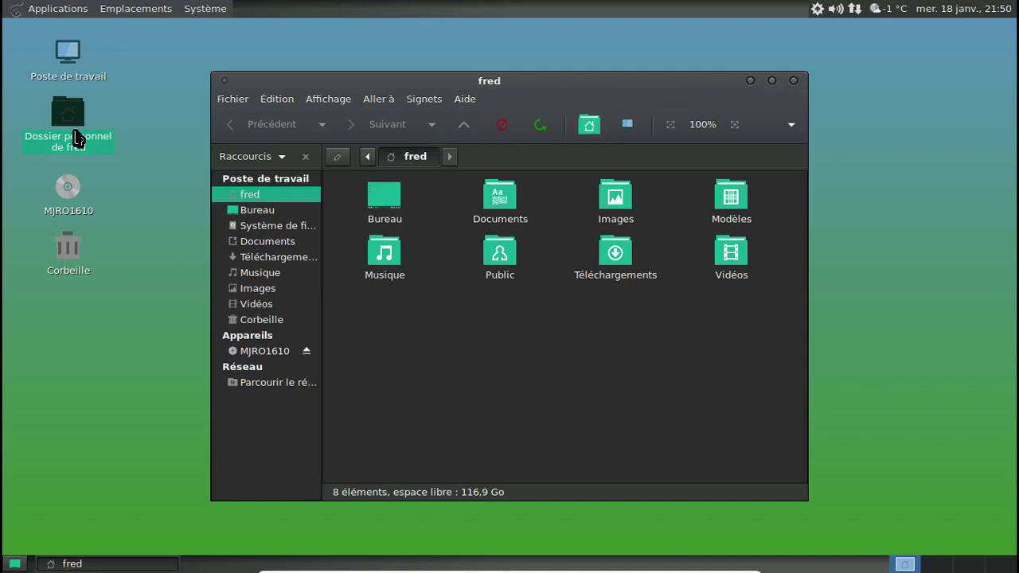
{"action": "left_click", "coordinate": [467, 100]}
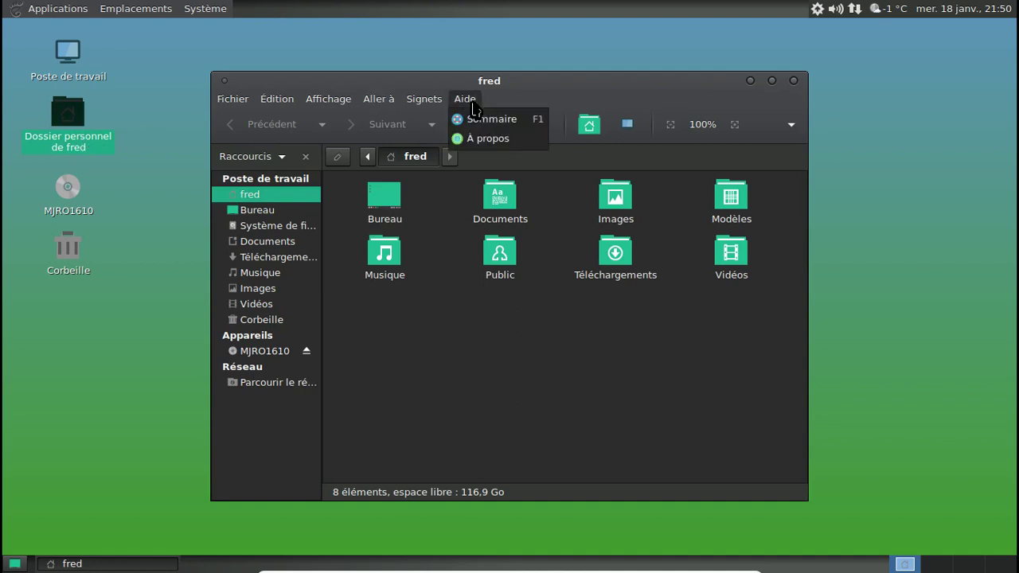
{"action": "left_click", "coordinate": [487, 141]}
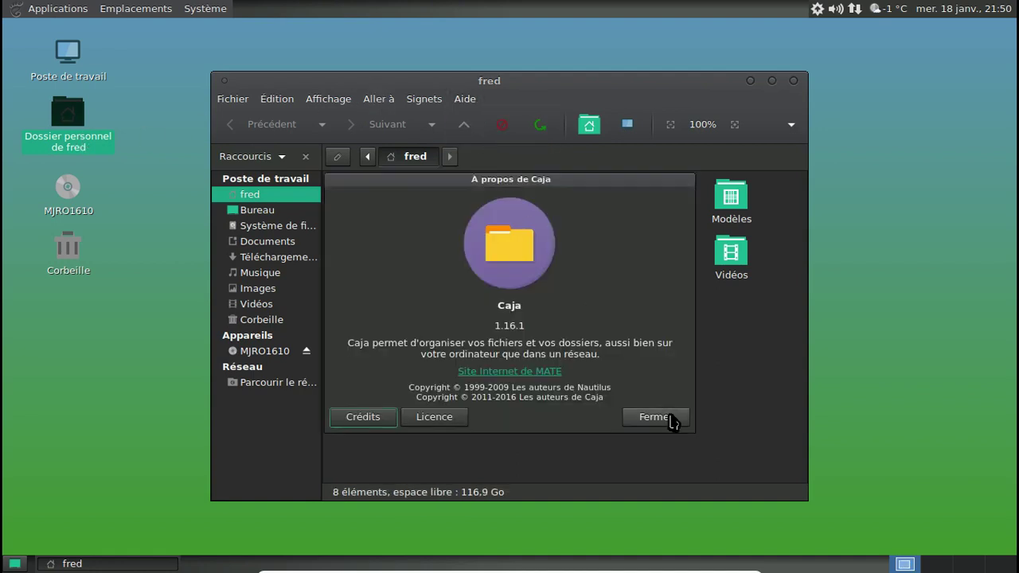
{"action": "left_click", "coordinate": [672, 418]}
{"action": "left_click", "coordinate": [794, 81]}
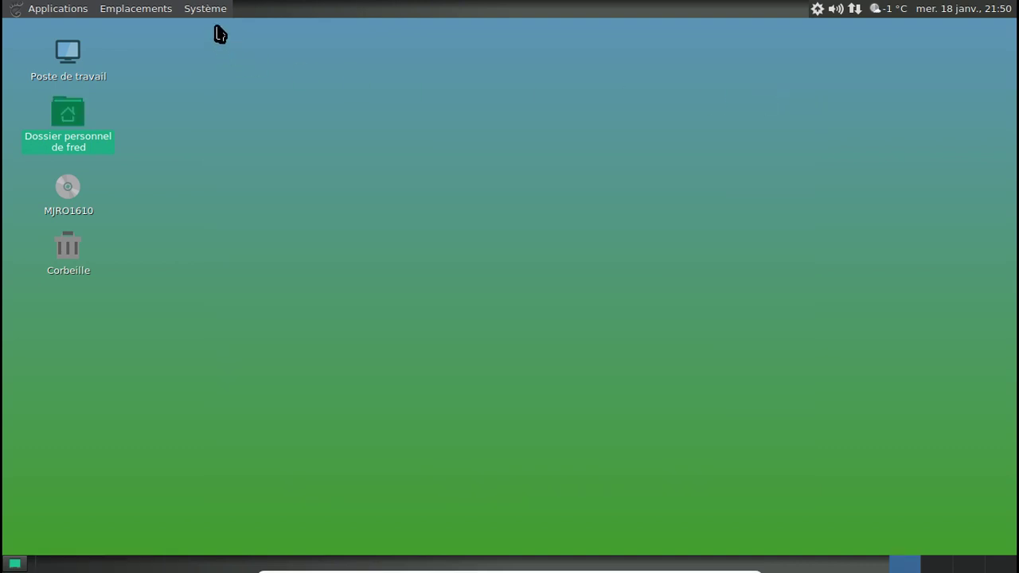
Browse the System, Places and Applications menus, then launch LibreOffice Writer from Office.
{"action": "left_click", "coordinate": [204, 10]}
{"action": "mouse_move", "coordinate": [210, 38]}
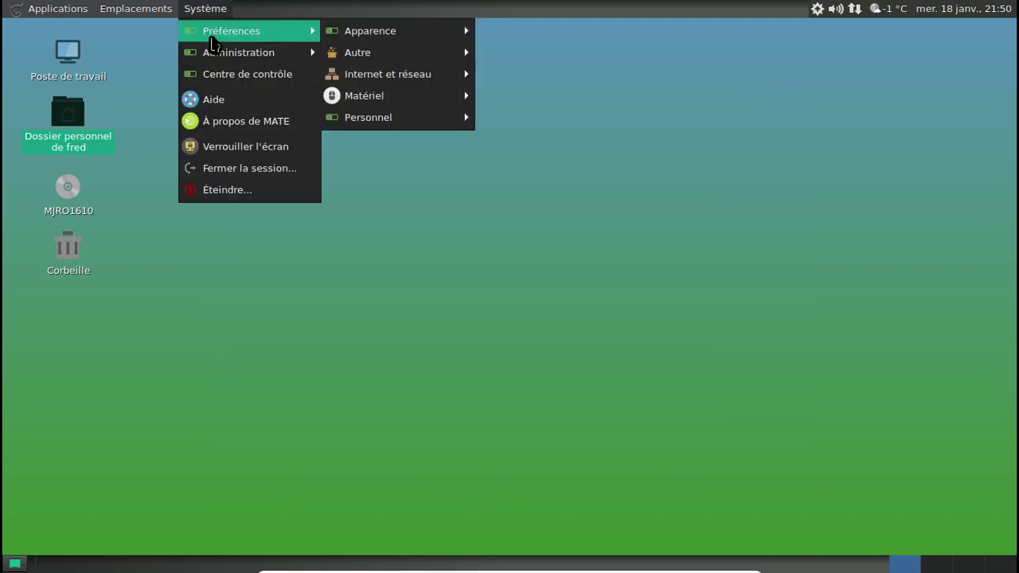
{"action": "mouse_move", "coordinate": [386, 32]}
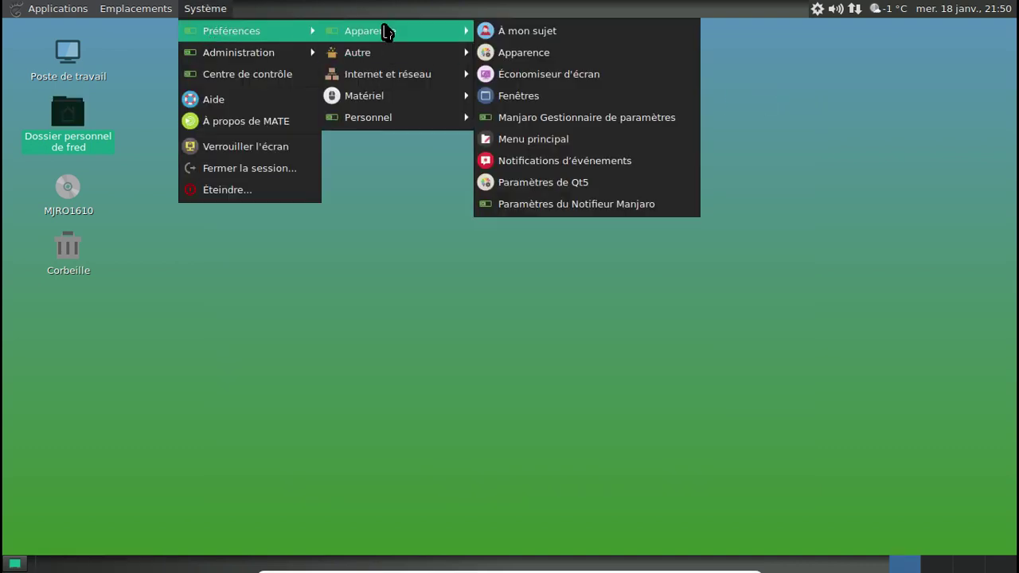
{"action": "mouse_move", "coordinate": [391, 77]}
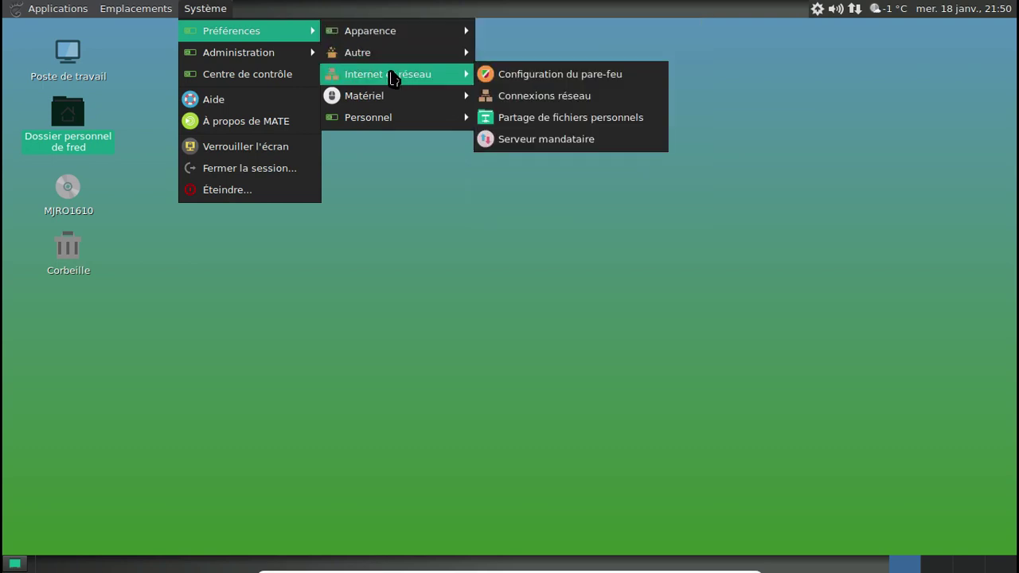
{"action": "mouse_move", "coordinate": [396, 117]}
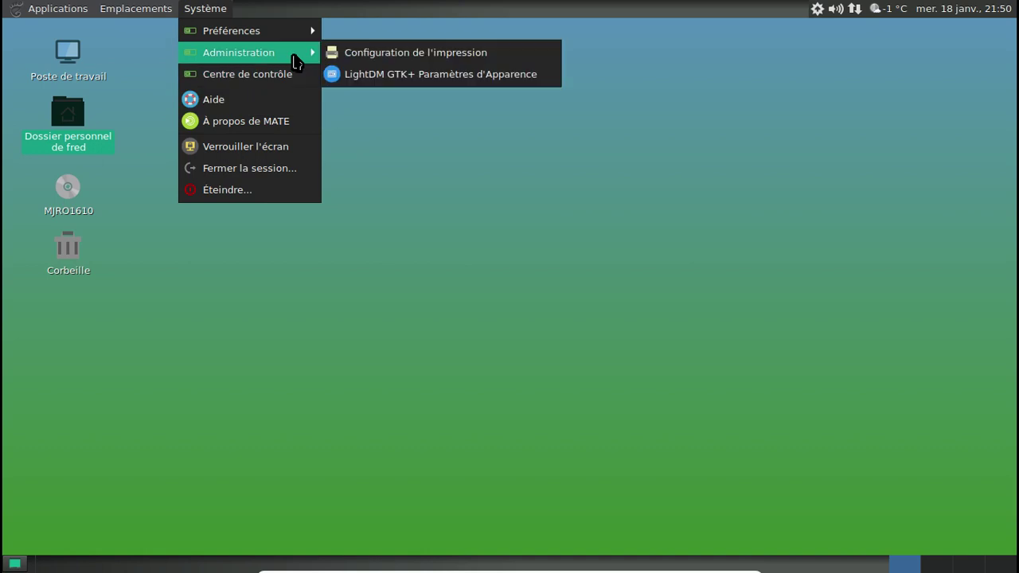
{"action": "mouse_move", "coordinate": [164, 14]}
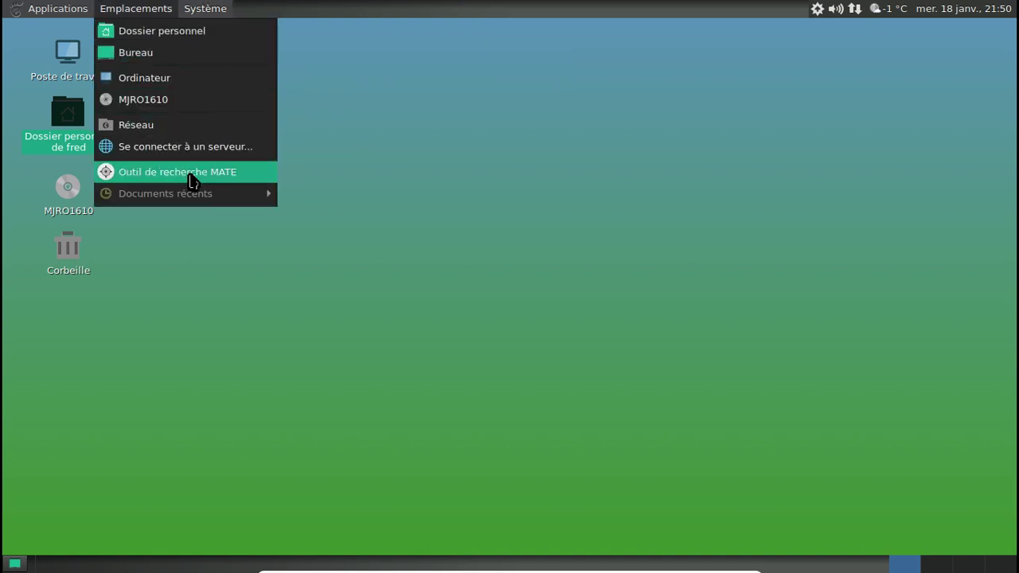
{"action": "mouse_move", "coordinate": [71, 8]}
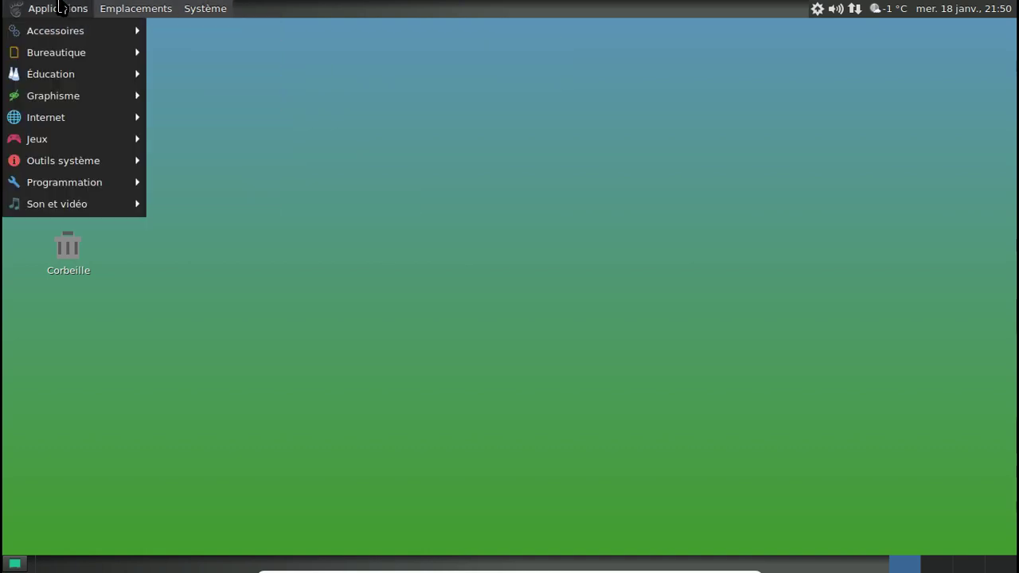
{"action": "mouse_move", "coordinate": [73, 39]}
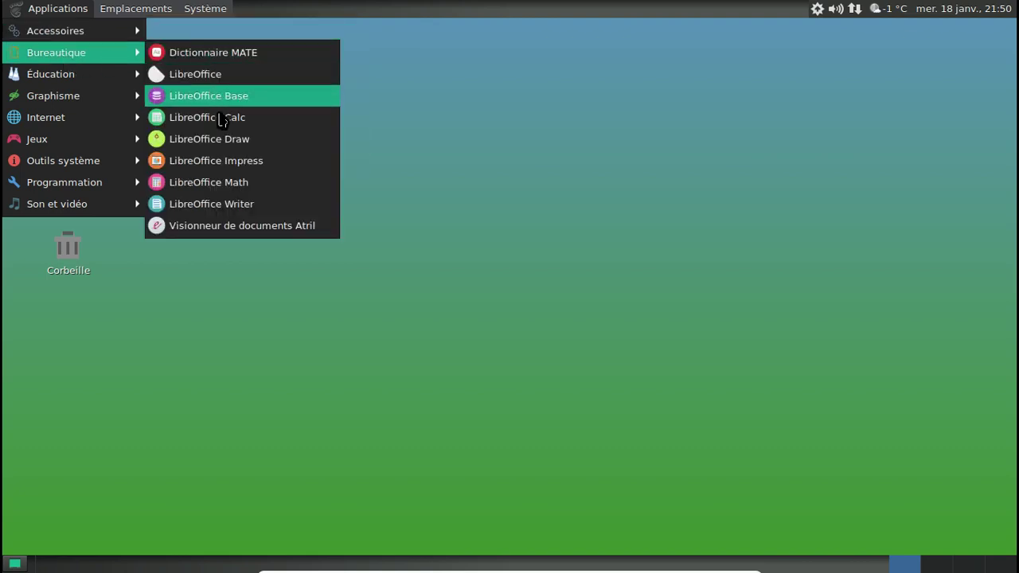
{"action": "left_click", "coordinate": [239, 199]}
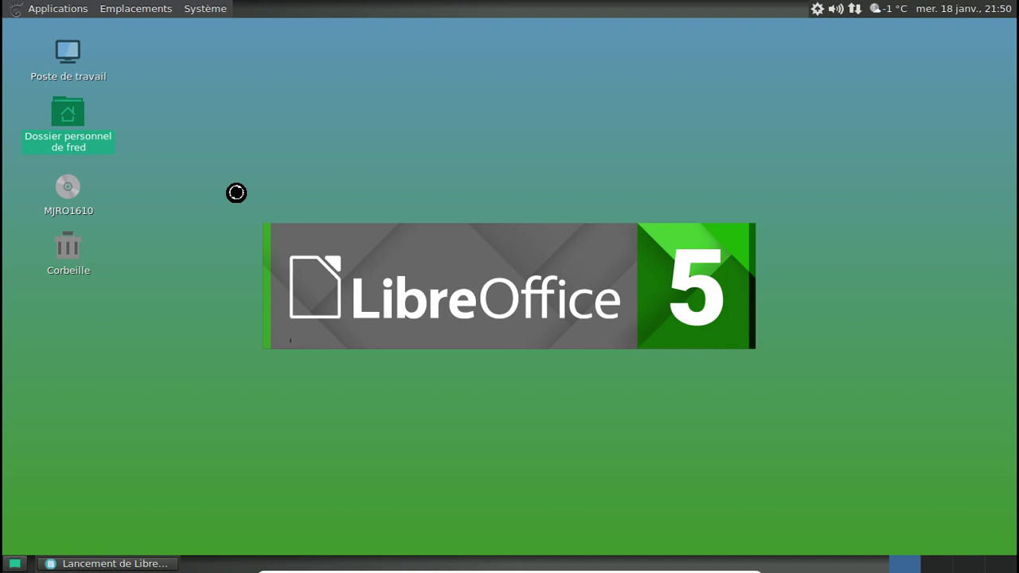
Open Change Desktop Background from the desktop's right-click menu.
{"action": "right_click", "coordinate": [248, 75]}
{"action": "left_click", "coordinate": [345, 240]}
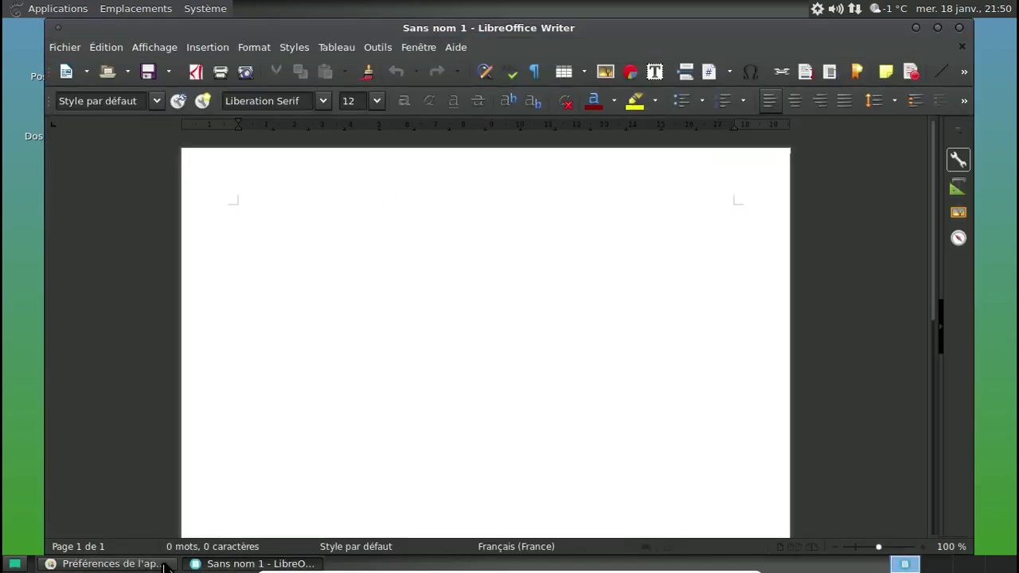
Try a few wallpapers, settle on the green-and-purple aurora image, then close preferences.
{"action": "left_click", "coordinate": [112, 564]}
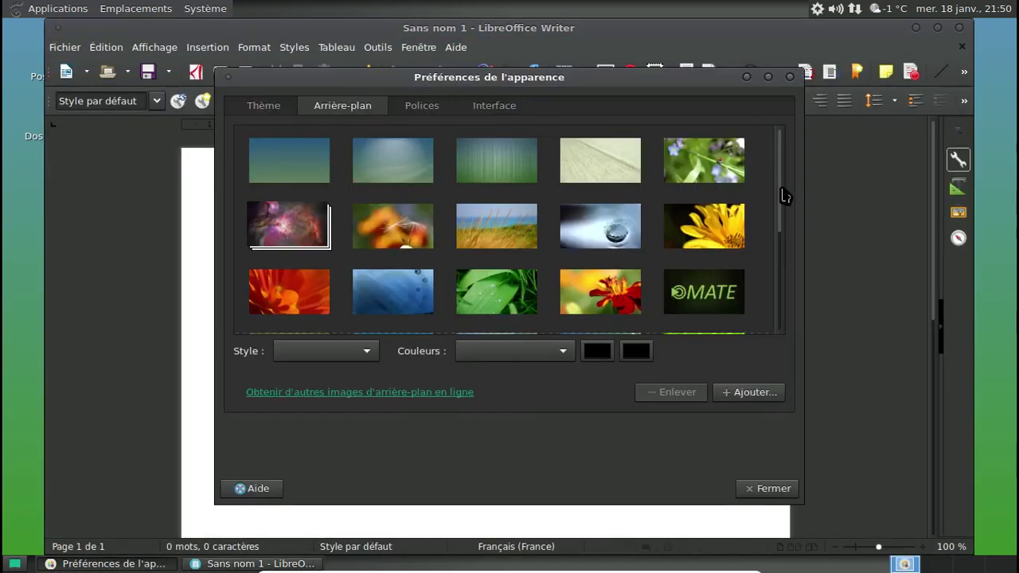
{"action": "left_click_drag", "start_coordinate": [784, 195], "coordinate": [765, 334]}
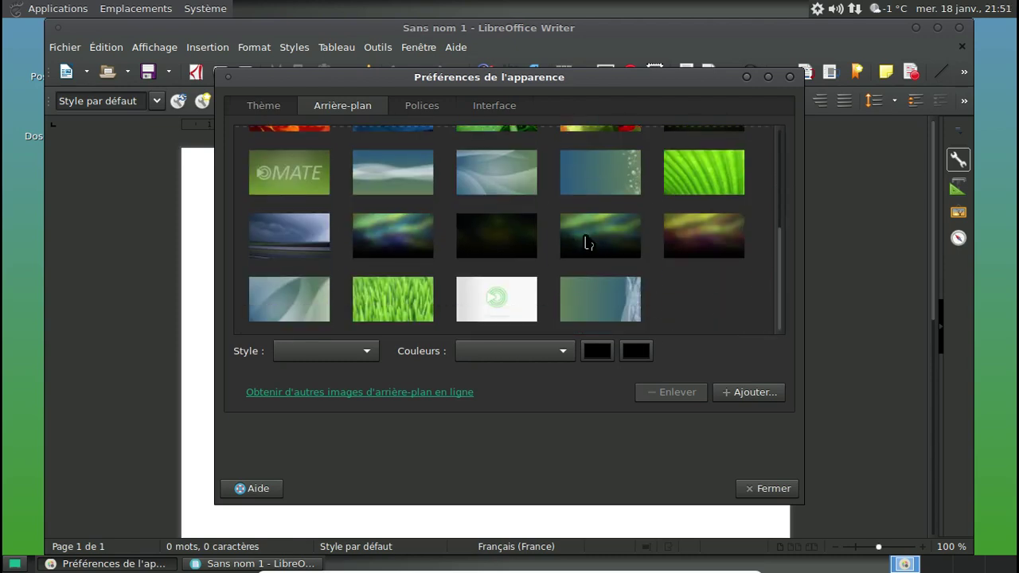
{"action": "left_click", "coordinate": [587, 243]}
{"action": "left_click", "coordinate": [528, 240]}
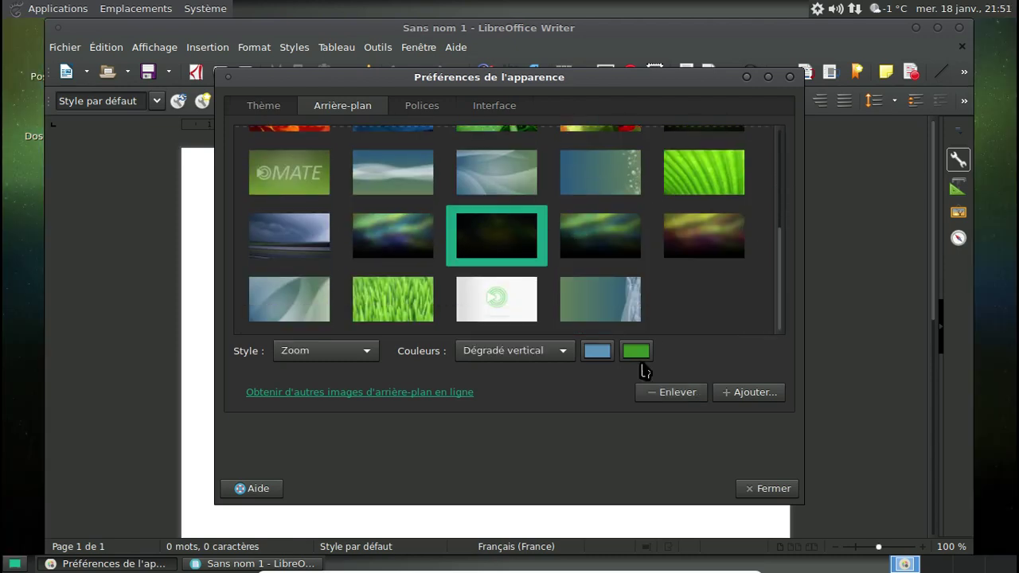
{"action": "left_click", "coordinate": [398, 250]}
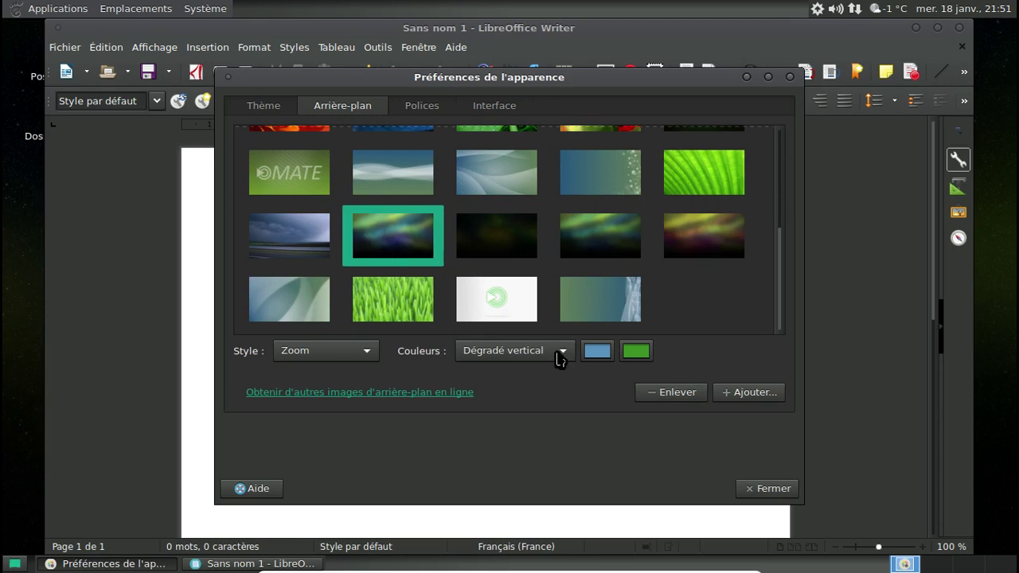
{"action": "left_click", "coordinate": [762, 489]}
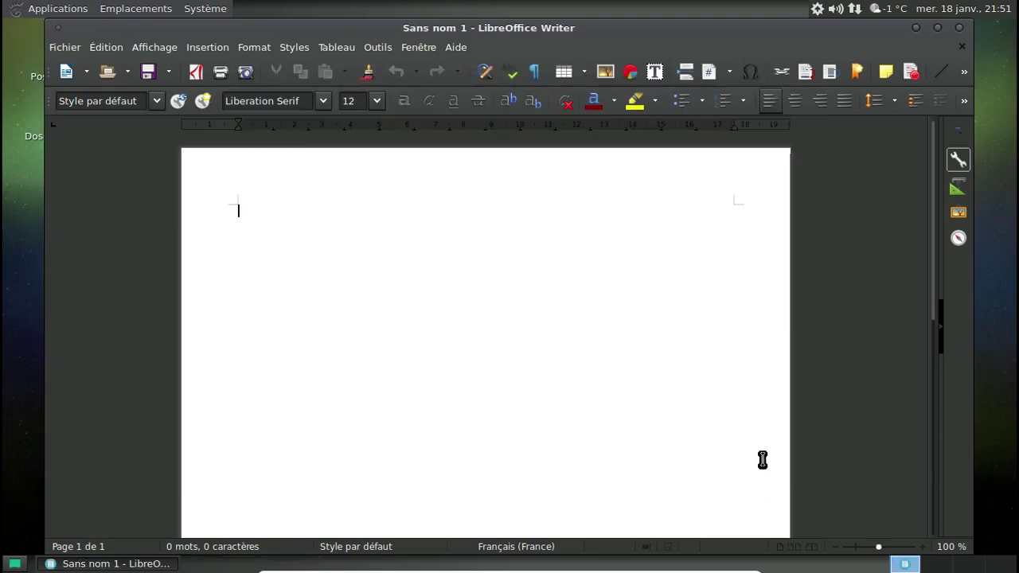
Peek at the new background, check LibreOffice's About dialog (5.1.6.2.0+), then close Writer.
{"action": "left_click", "coordinate": [916, 29]}
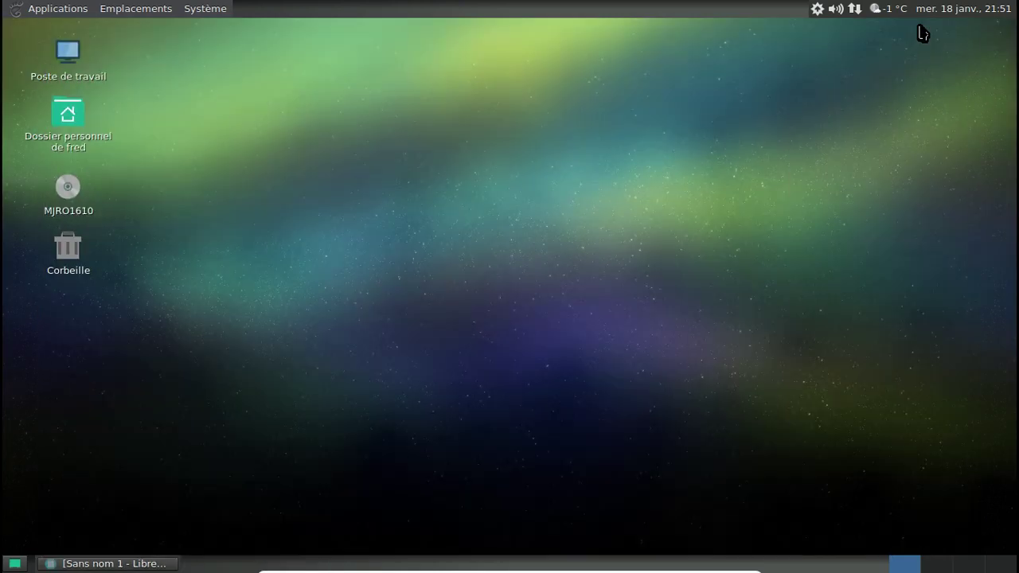
{"action": "key", "text": "alt+Tab"}
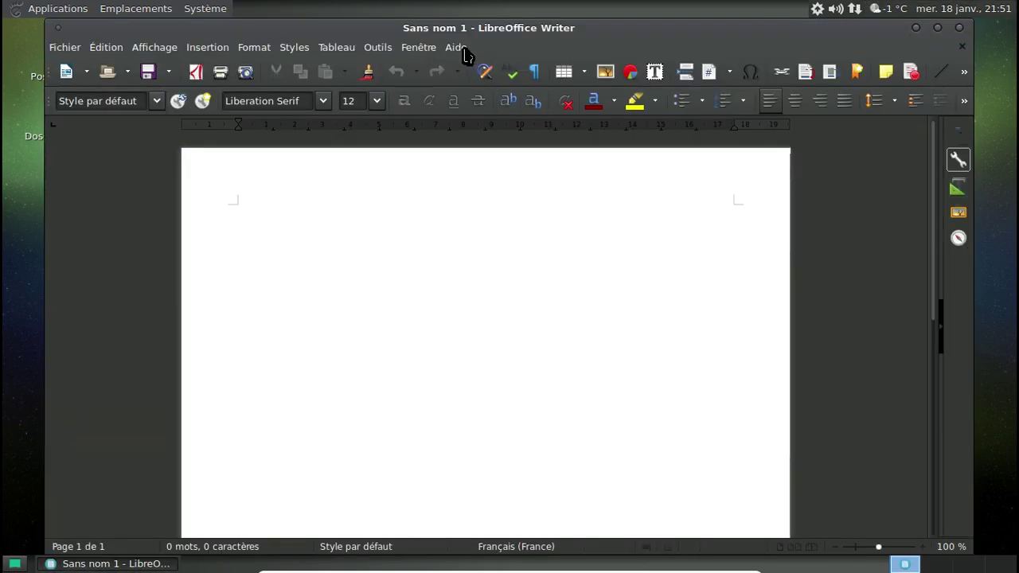
{"action": "left_click", "coordinate": [418, 47]}
{"action": "mouse_move", "coordinate": [455, 47]}
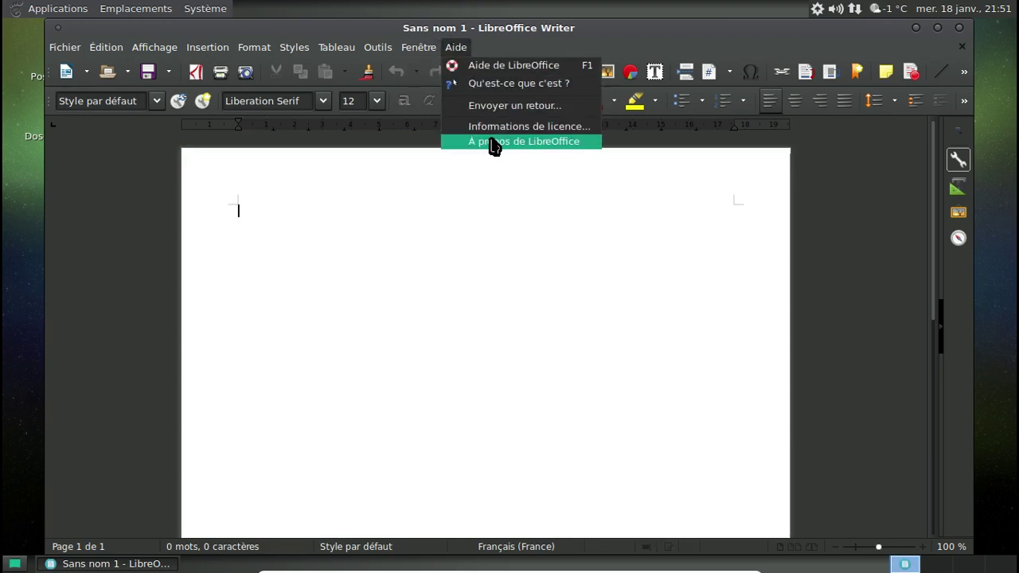
{"action": "left_click", "coordinate": [493, 143]}
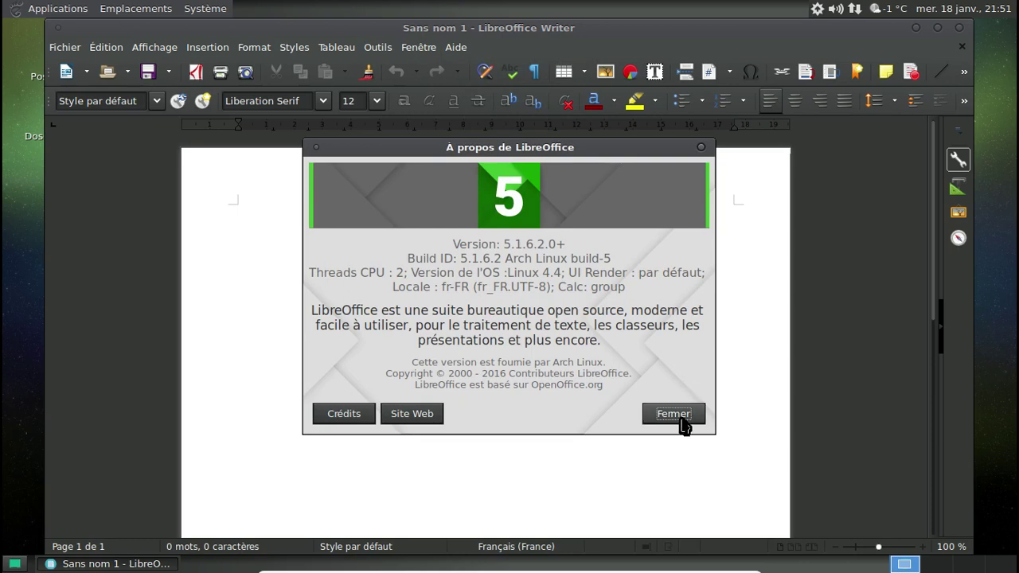
{"action": "left_click", "coordinate": [678, 418]}
{"action": "left_click", "coordinate": [960, 28]}
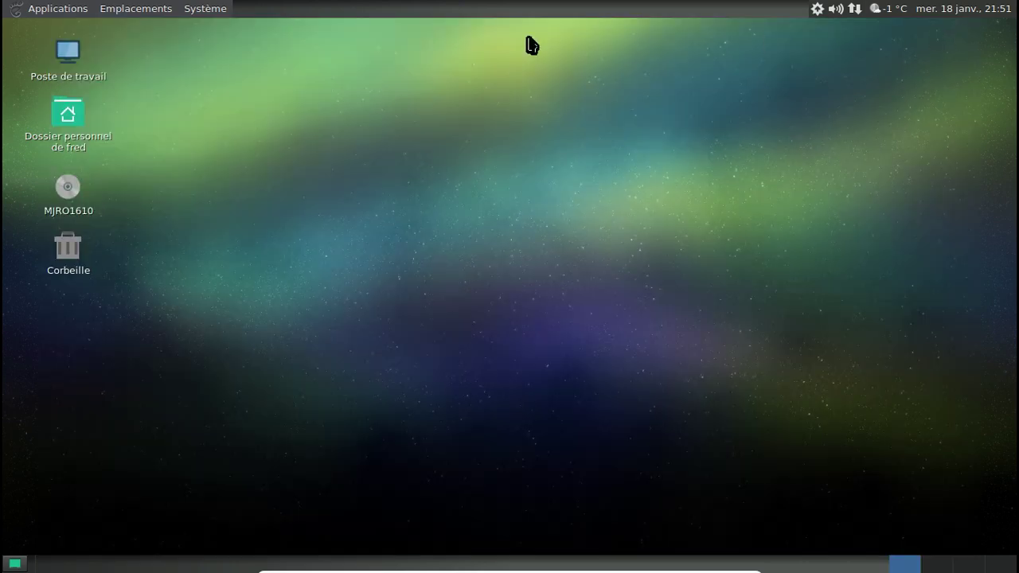
{"action": "left_click", "coordinate": [62, 9]}
Launch MATE Terminal from System Tools and close it again.
{"action": "mouse_move", "coordinate": [75, 163]}
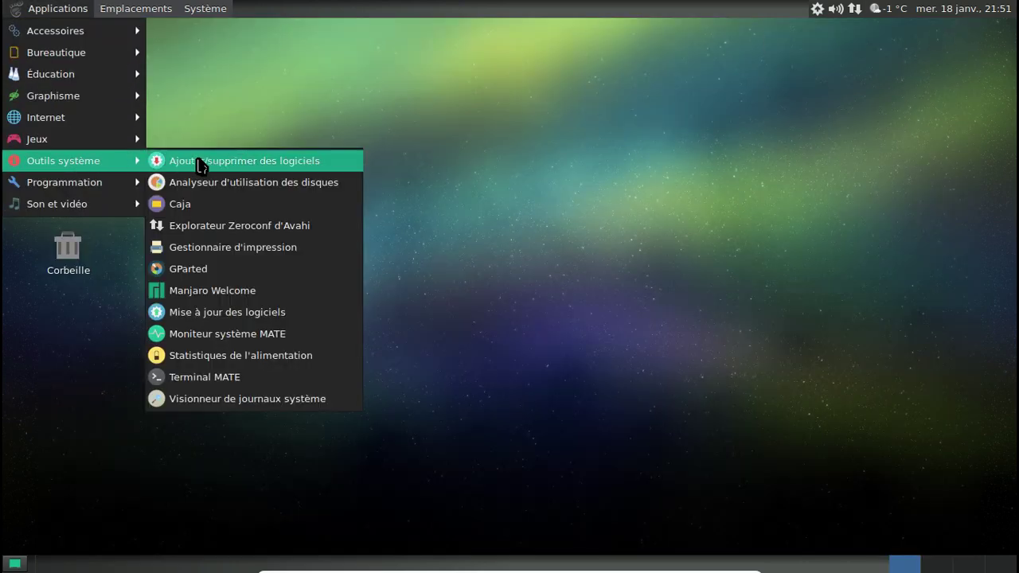
{"action": "left_click", "coordinate": [246, 375]}
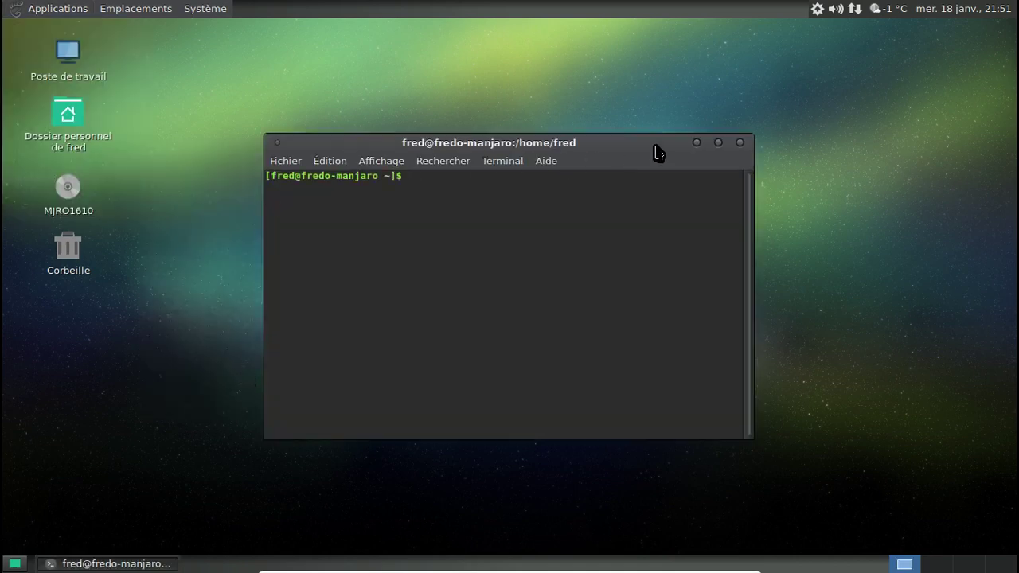
{"action": "left_click", "coordinate": [741, 145]}
Open MATE System Monitor, view its Processes, System and Resources tabs, then close it.
{"action": "left_click", "coordinate": [57, 10]}
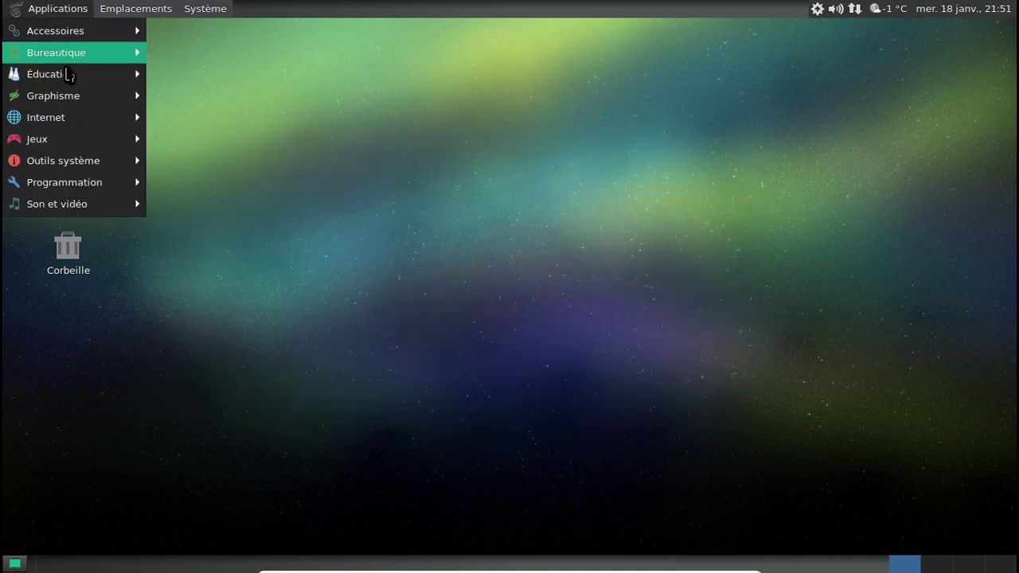
{"action": "mouse_move", "coordinate": [84, 167]}
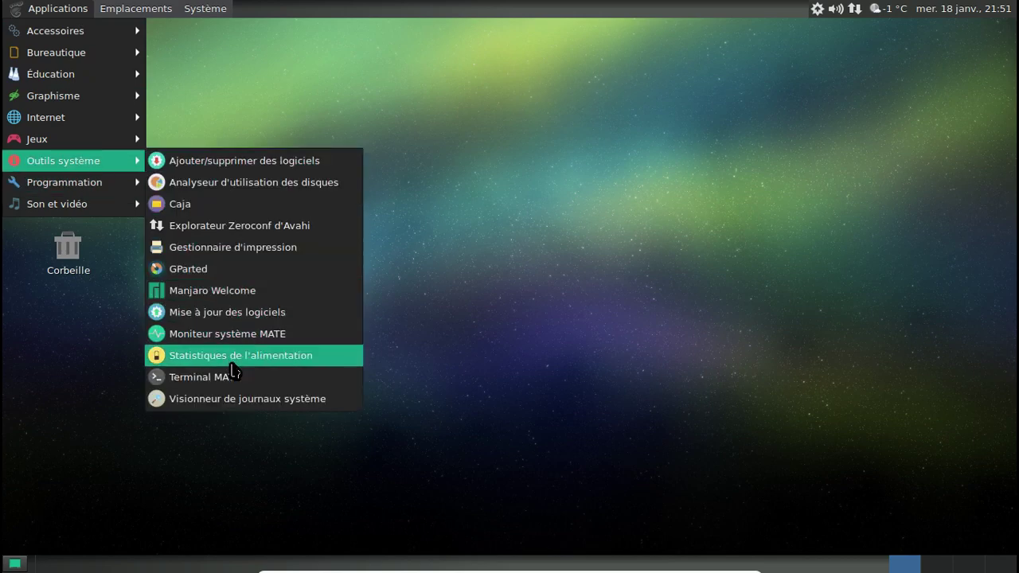
{"action": "left_click", "coordinate": [238, 335]}
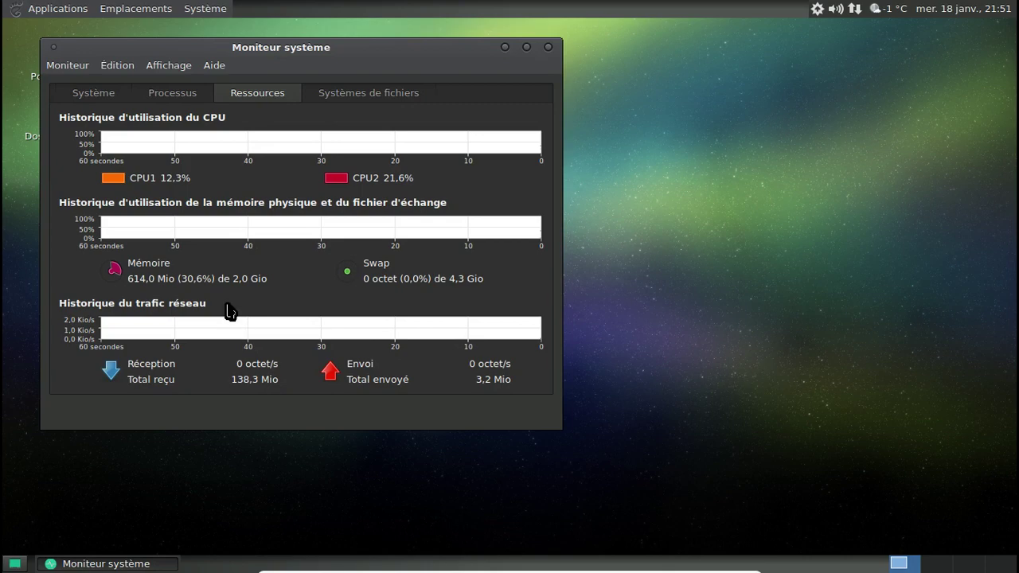
{"action": "left_click", "coordinate": [173, 94]}
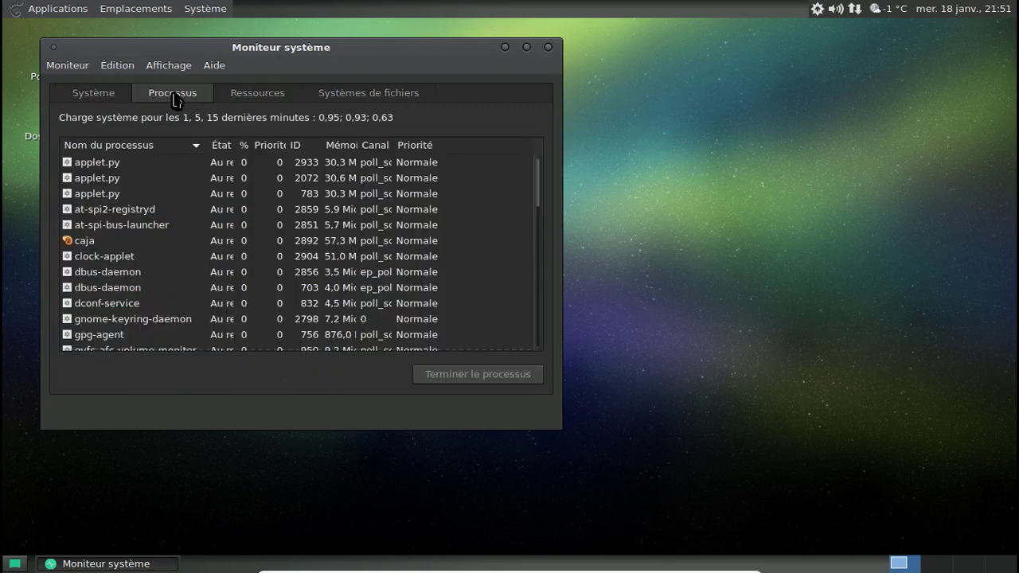
{"action": "left_click", "coordinate": [111, 97]}
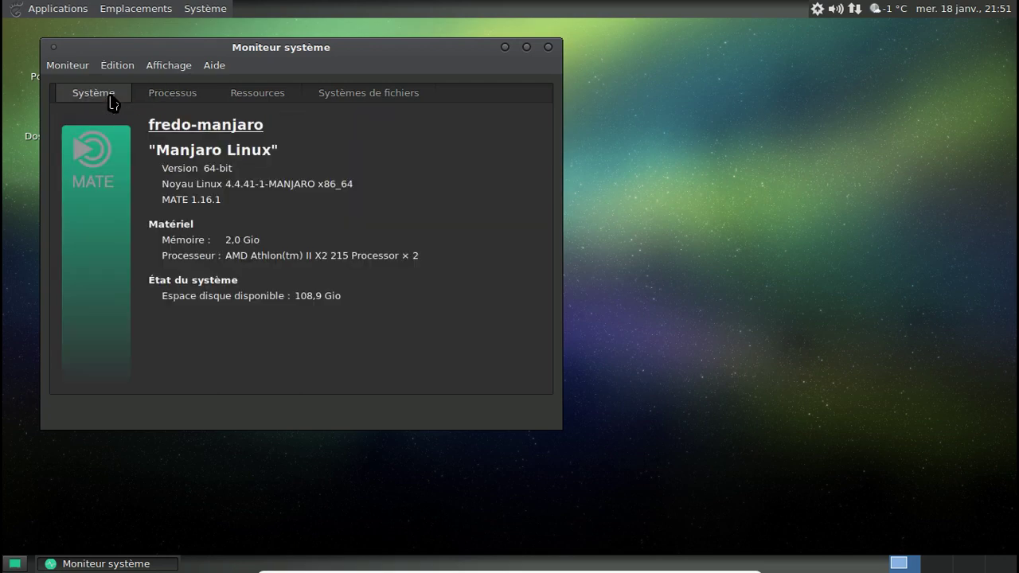
{"action": "left_click", "coordinate": [172, 94]}
{"action": "left_click", "coordinate": [241, 98]}
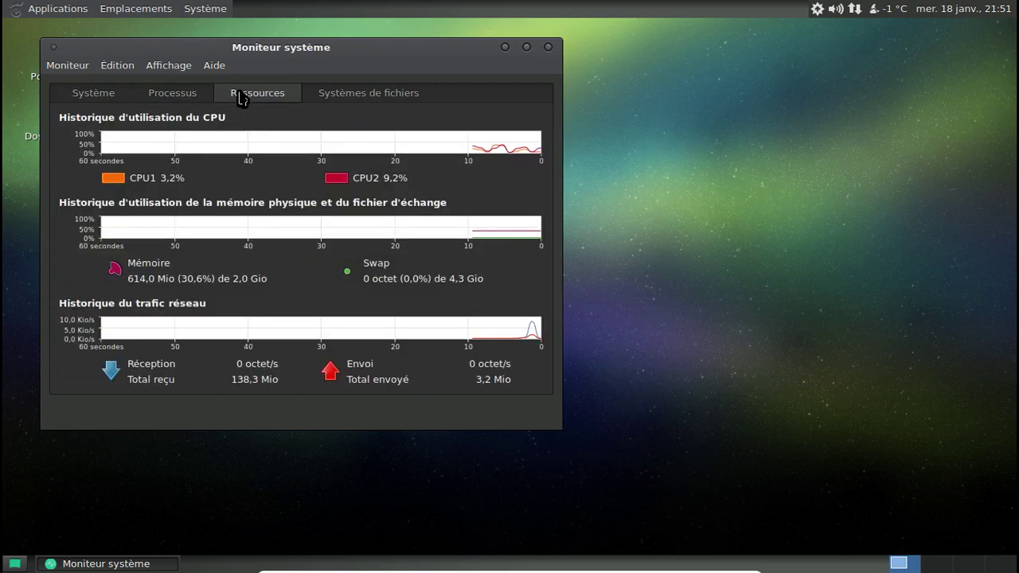
{"action": "left_click", "coordinate": [548, 47]}
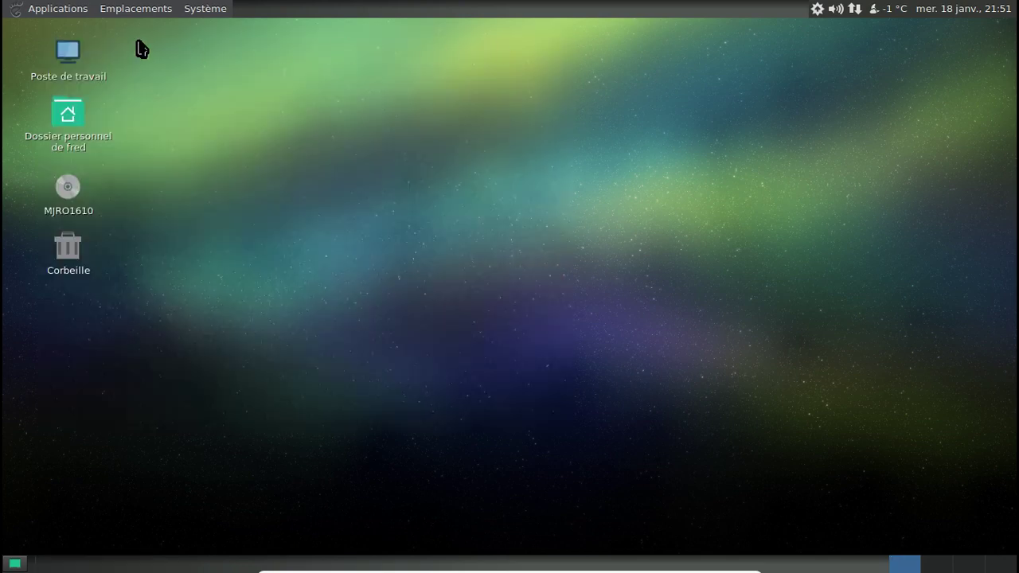
{"action": "left_click", "coordinate": [57, 9]}
{"action": "mouse_move", "coordinate": [85, 161]}
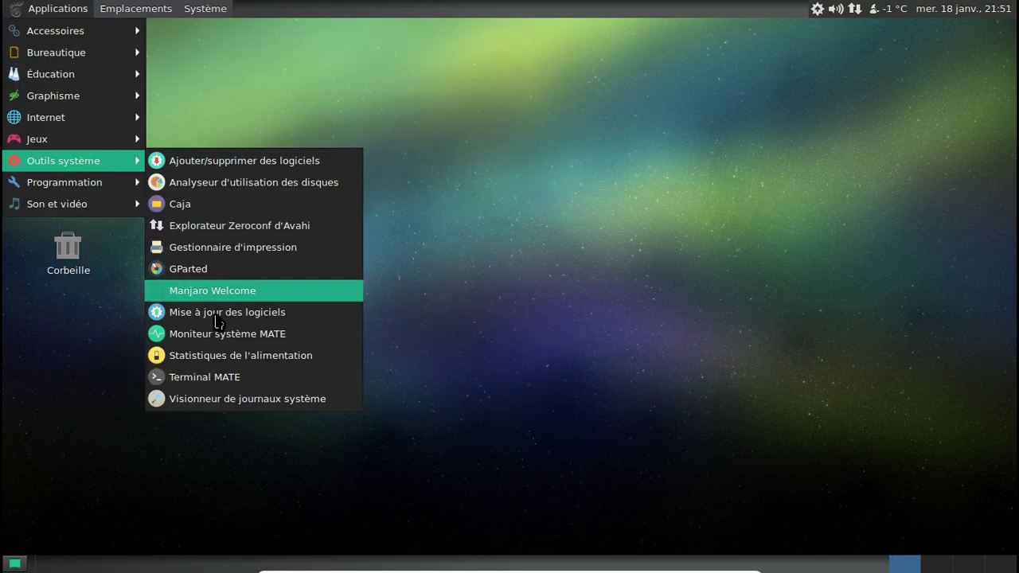
{"action": "left_click", "coordinate": [214, 371]}
{"action": "type", "text": "fr"}
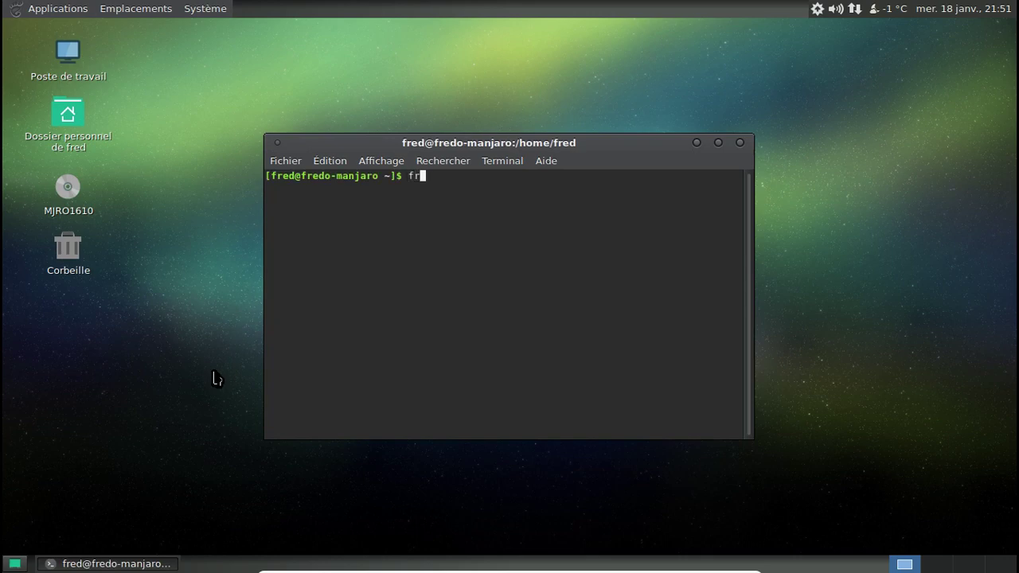
{"action": "type", "text": "ee -m"}
{"action": "key", "text": "Return"}
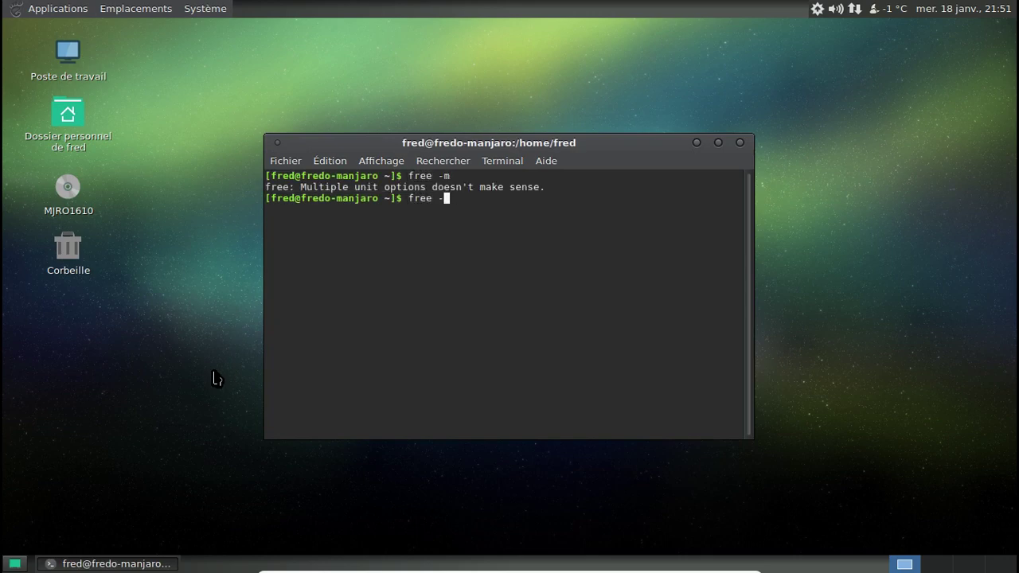
{"action": "type", "text": "free"}
{"action": "key", "text": "Return"}
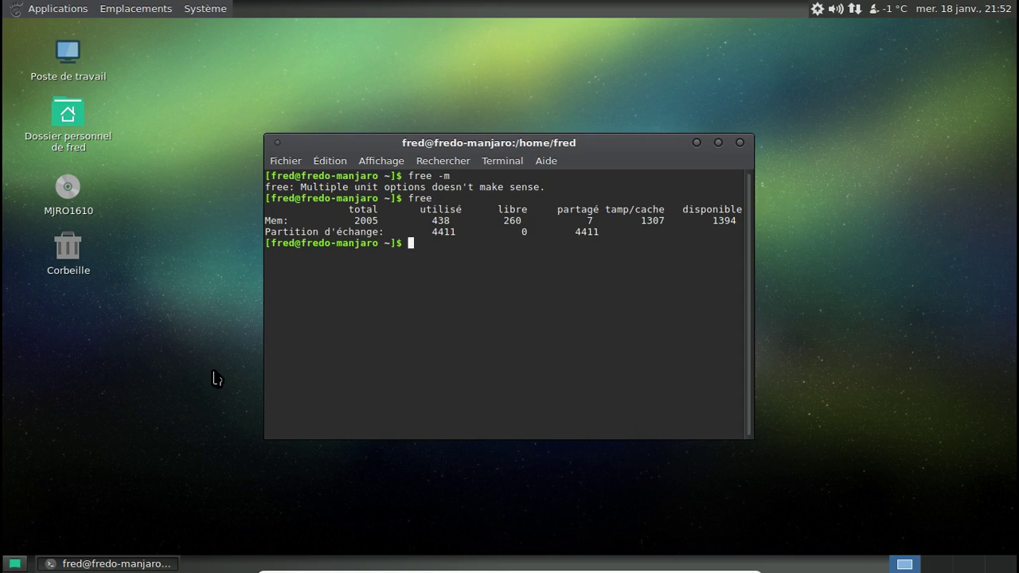
{"action": "left_click", "coordinate": [385, 164]}
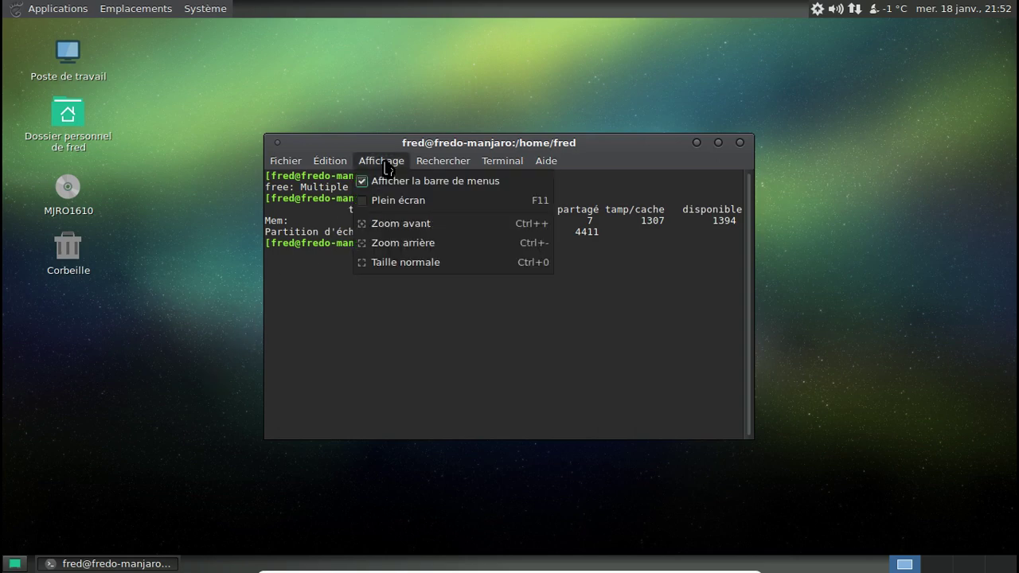
{"action": "left_click", "coordinate": [425, 223]}
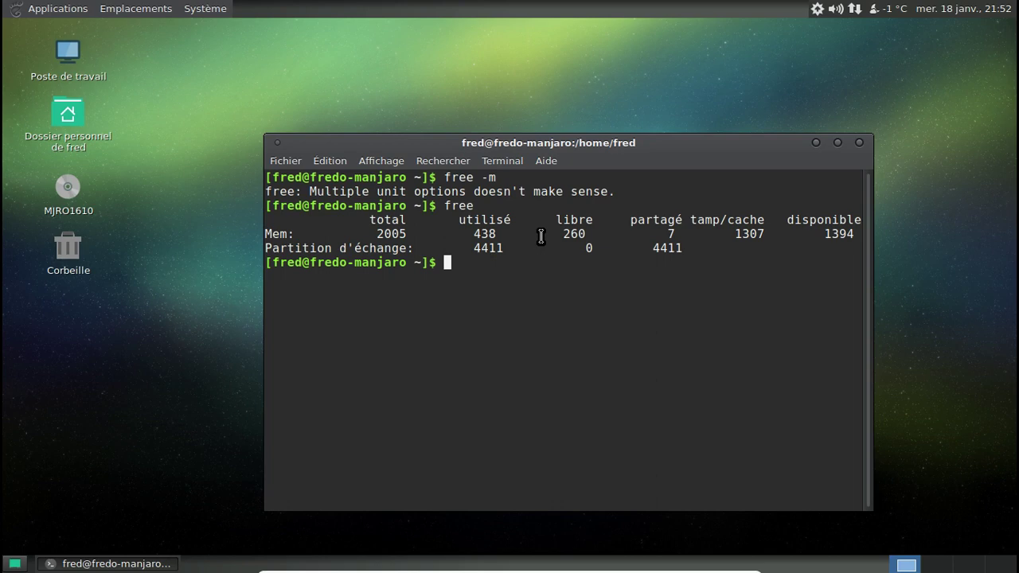
{"action": "key", "text": "ctrl+minus"}
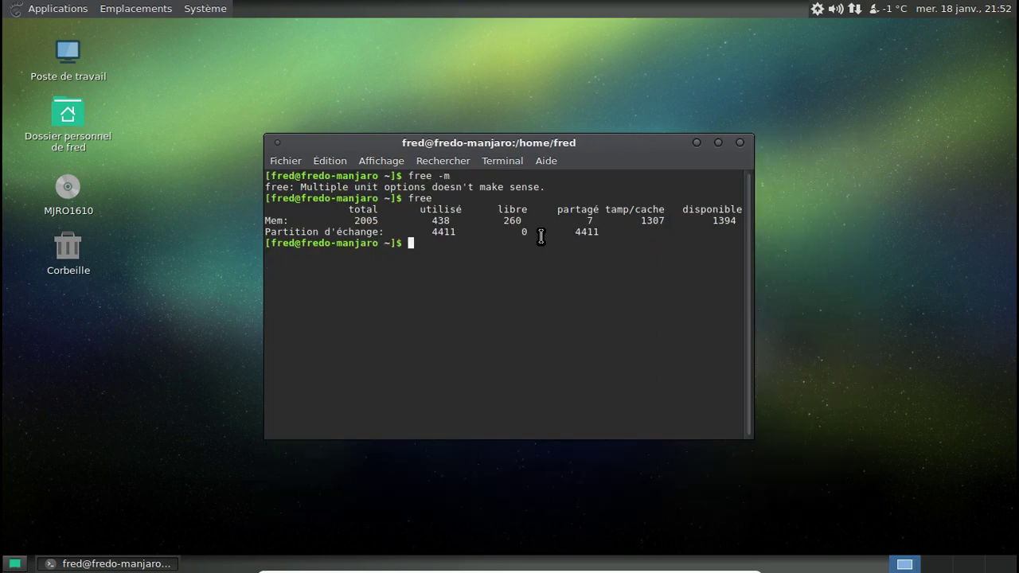
{"action": "left_click", "coordinate": [740, 144]}
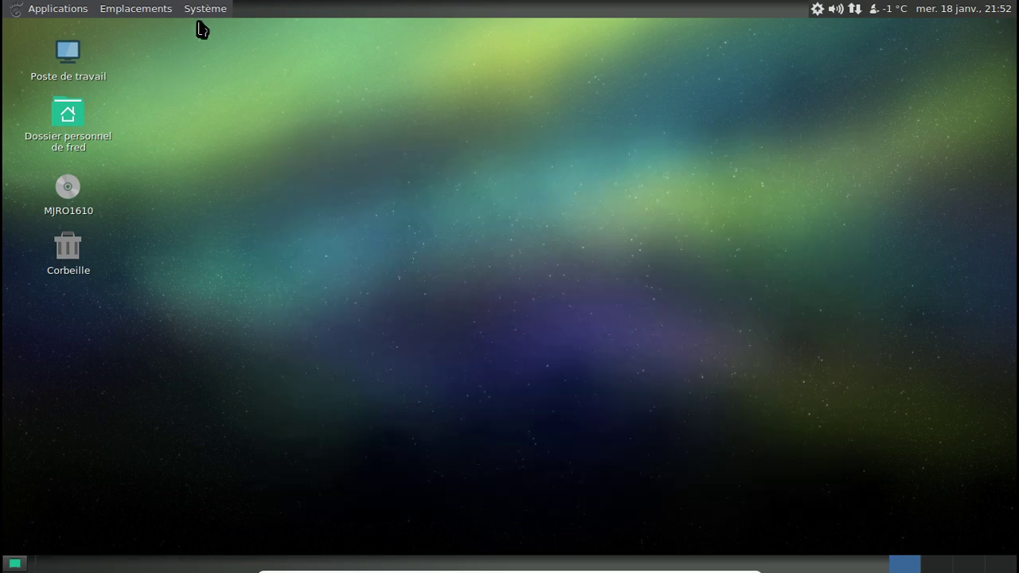
Open Manjaro Notifier settings, close them unchanged, then start the package manager from the tray.
{"action": "mouse_move", "coordinate": [823, 14]}
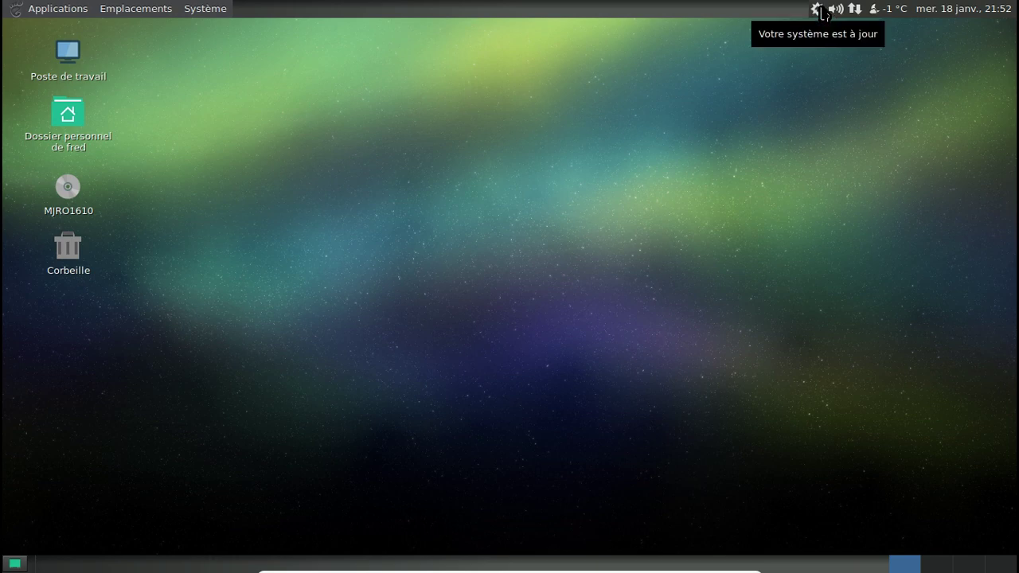
{"action": "left_click", "coordinate": [203, 10]}
{"action": "mouse_move", "coordinate": [219, 30]}
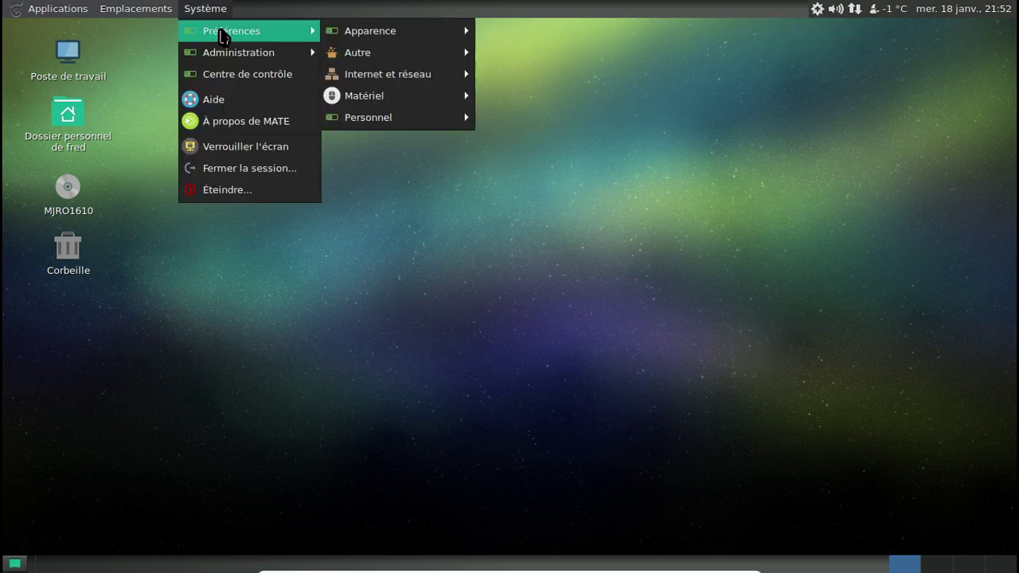
{"action": "mouse_move", "coordinate": [363, 36]}
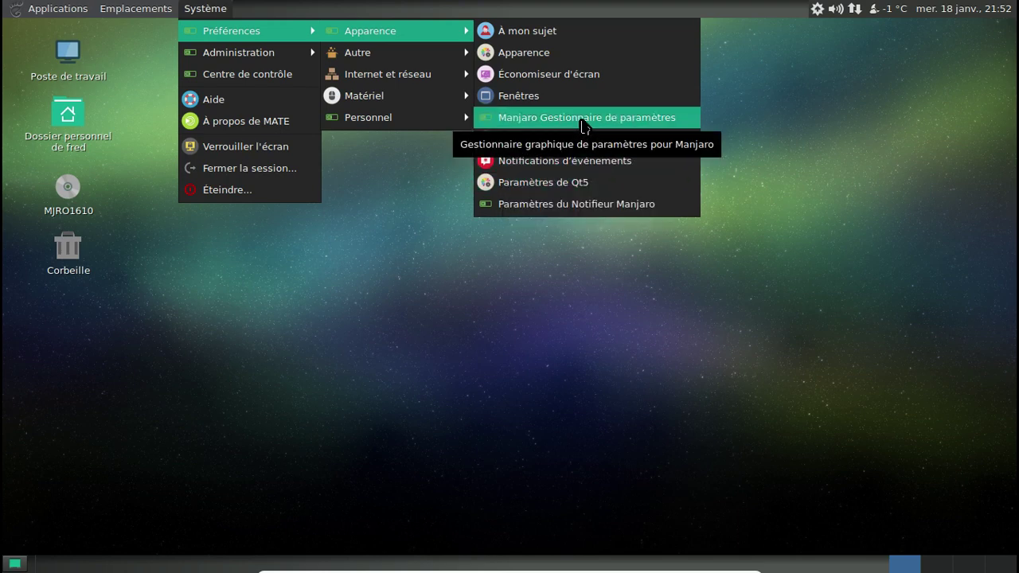
{"action": "left_click", "coordinate": [589, 207]}
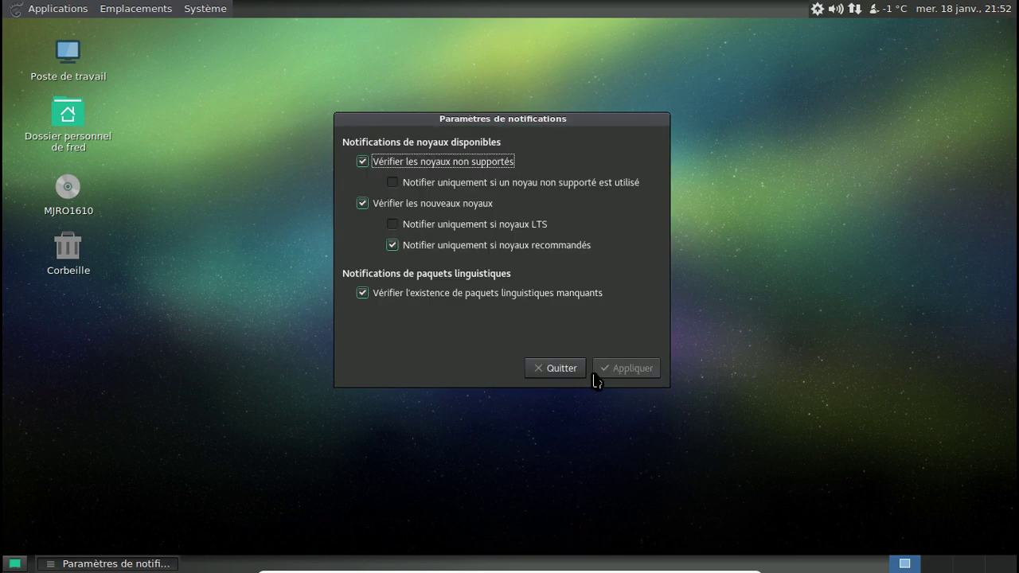
{"action": "left_click", "coordinate": [567, 368]}
{"action": "left_click", "coordinate": [818, 9]}
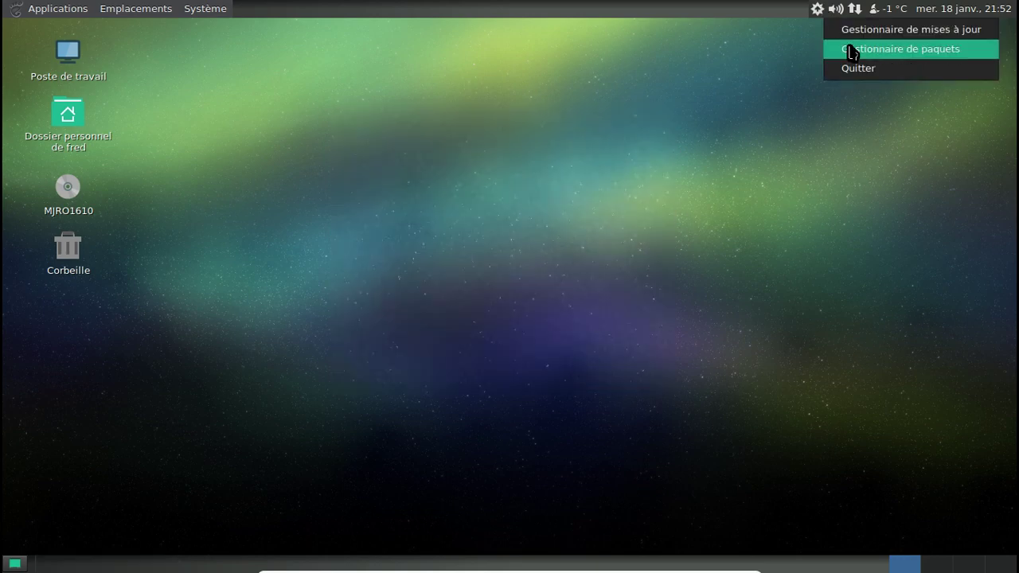
{"action": "left_click", "coordinate": [853, 47]}
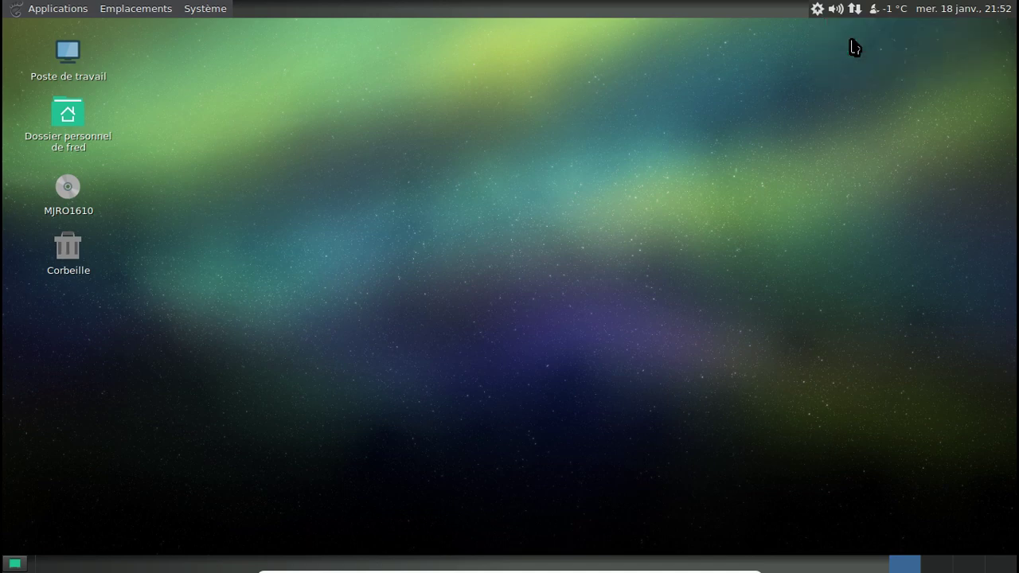
Dismiss the notifier menu and close the Pamac package manager.
{"action": "left_click", "coordinate": [818, 15]}
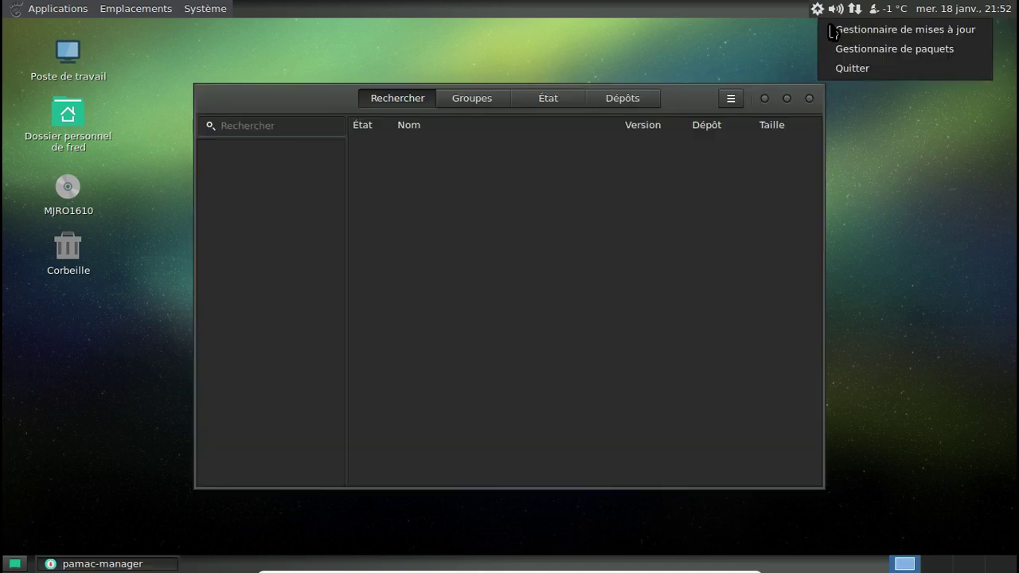
{"action": "left_click", "coordinate": [704, 46]}
{"action": "left_click", "coordinate": [810, 98]}
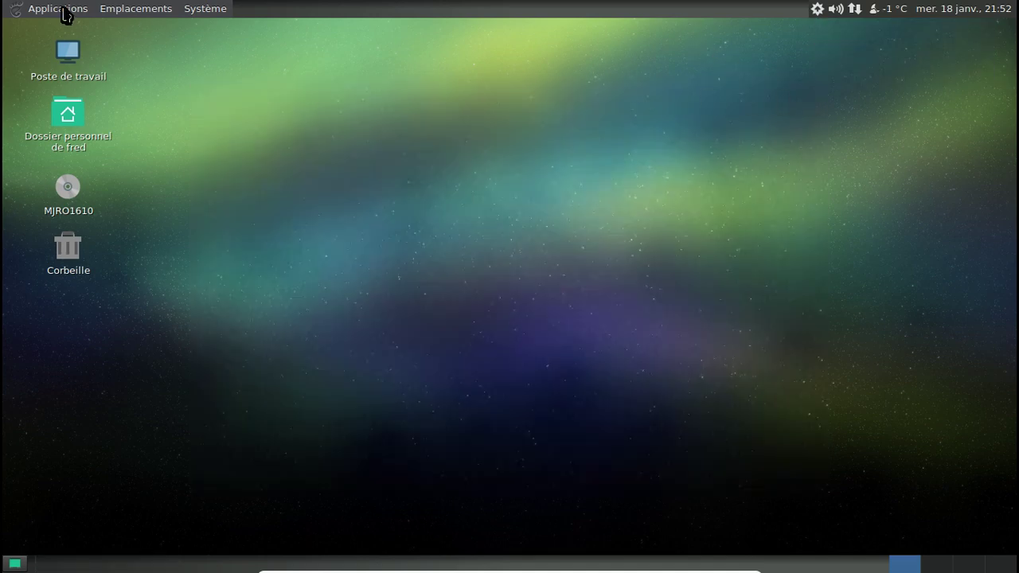
Launch MATE Terminal from Applications > System Tools.
{"action": "left_click", "coordinate": [64, 11]}
{"action": "mouse_move", "coordinate": [68, 34]}
{"action": "mouse_move", "coordinate": [205, 9]}
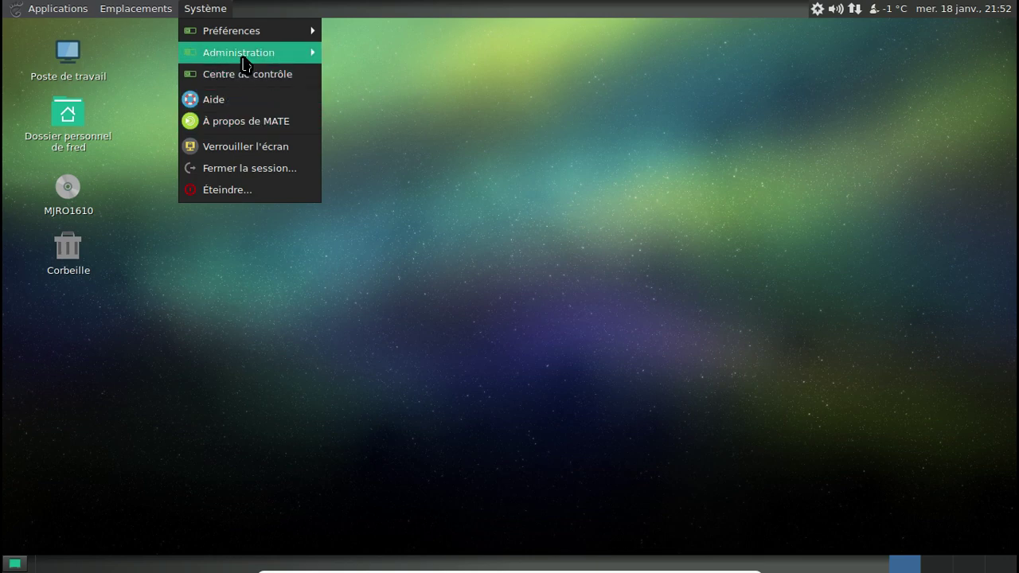
{"action": "mouse_move", "coordinate": [56, 10]}
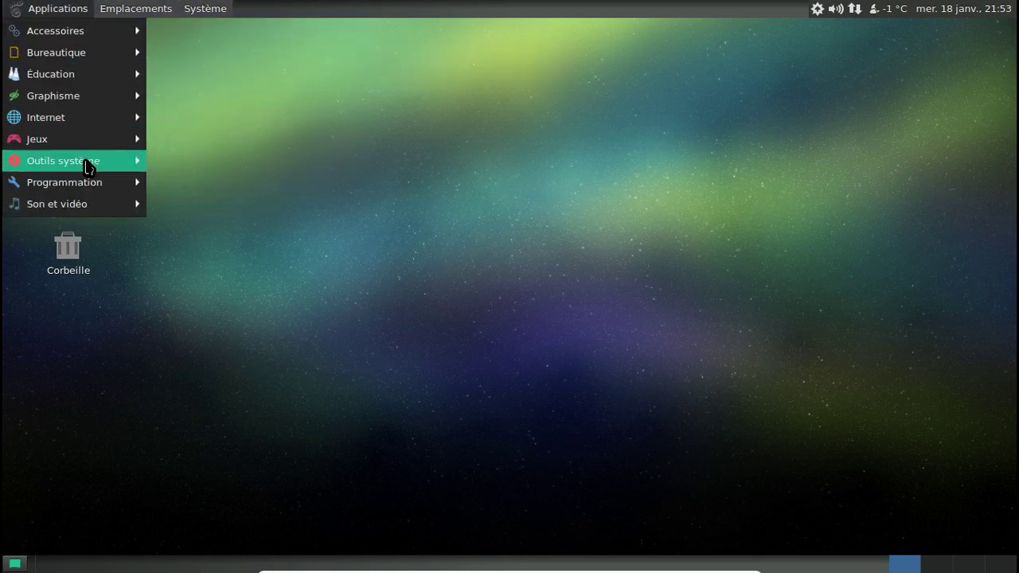
{"action": "mouse_move", "coordinate": [83, 167]}
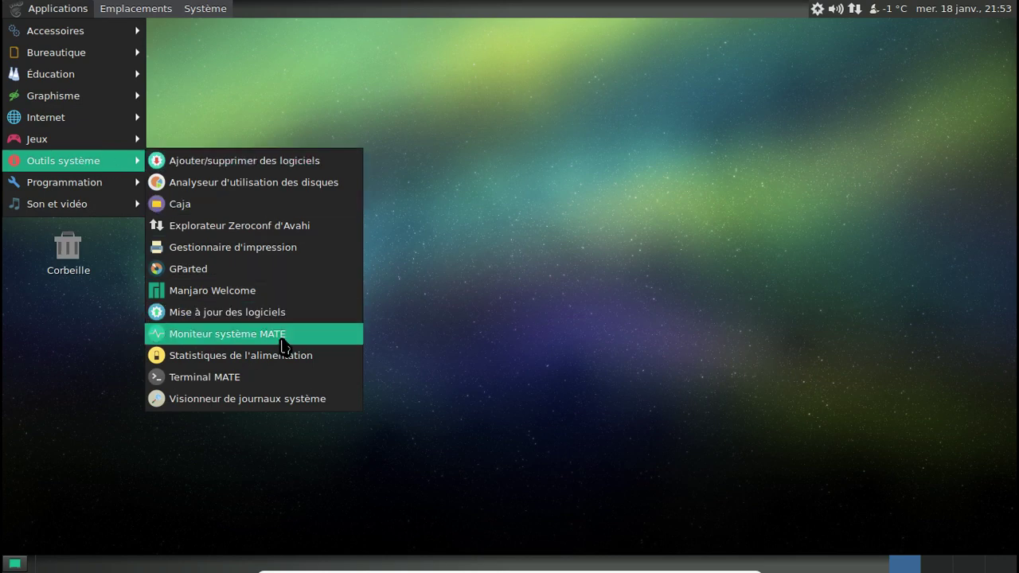
{"action": "left_click", "coordinate": [288, 377]}
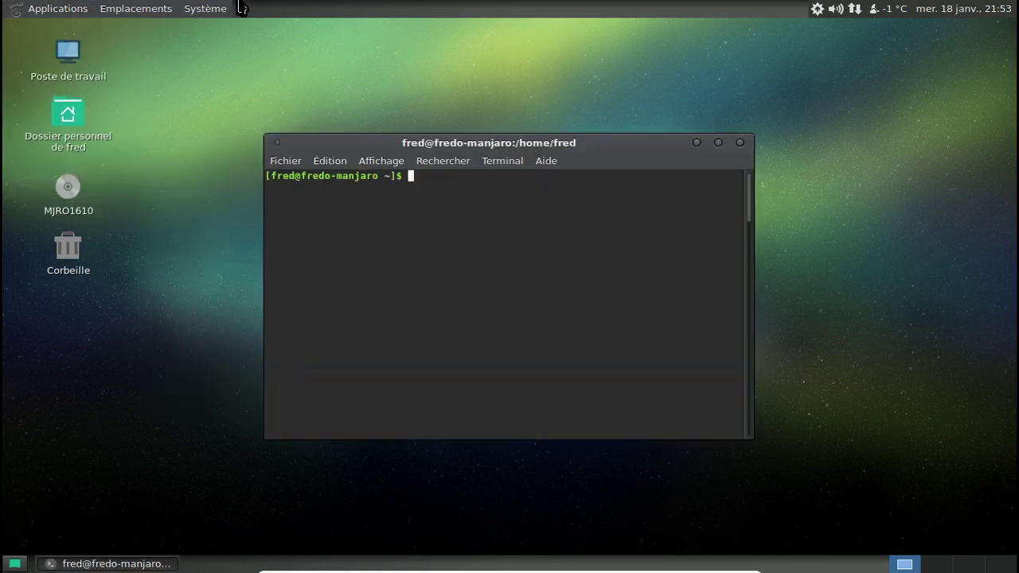
{"action": "left_click", "coordinate": [211, 9]}
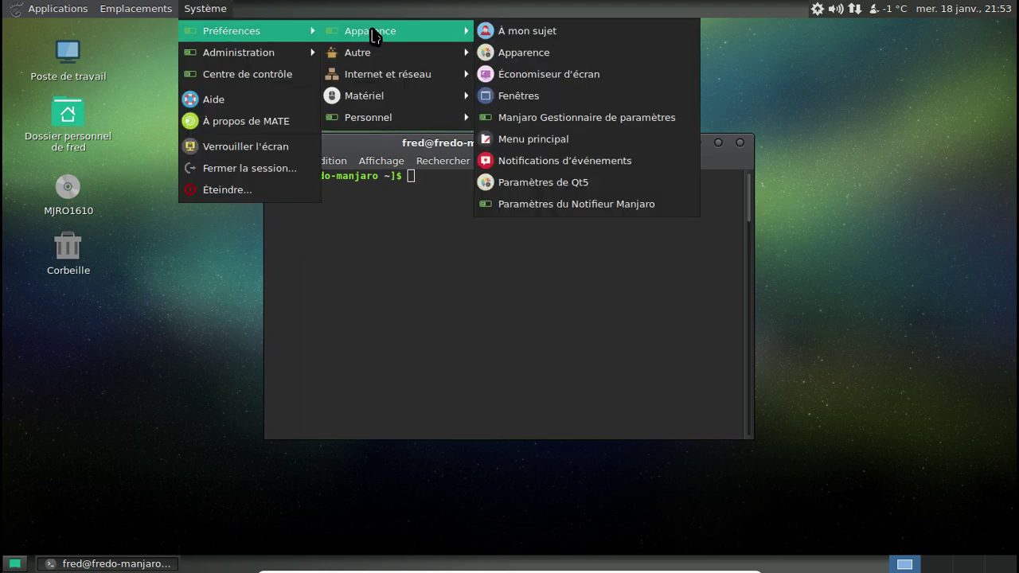
{"action": "left_click", "coordinate": [538, 124]}
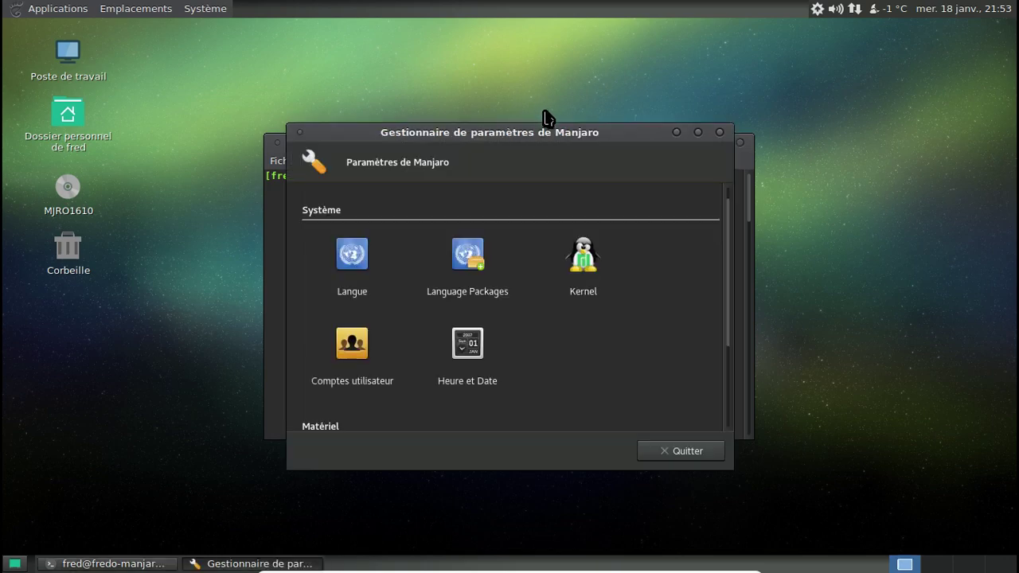
{"action": "left_click", "coordinate": [472, 260]}
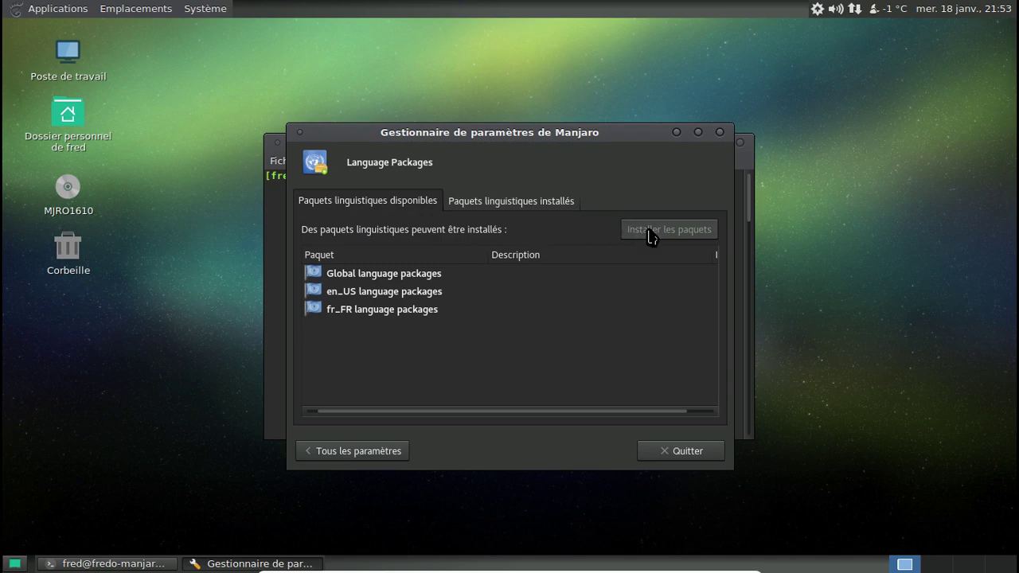
{"action": "left_click", "coordinate": [509, 200]}
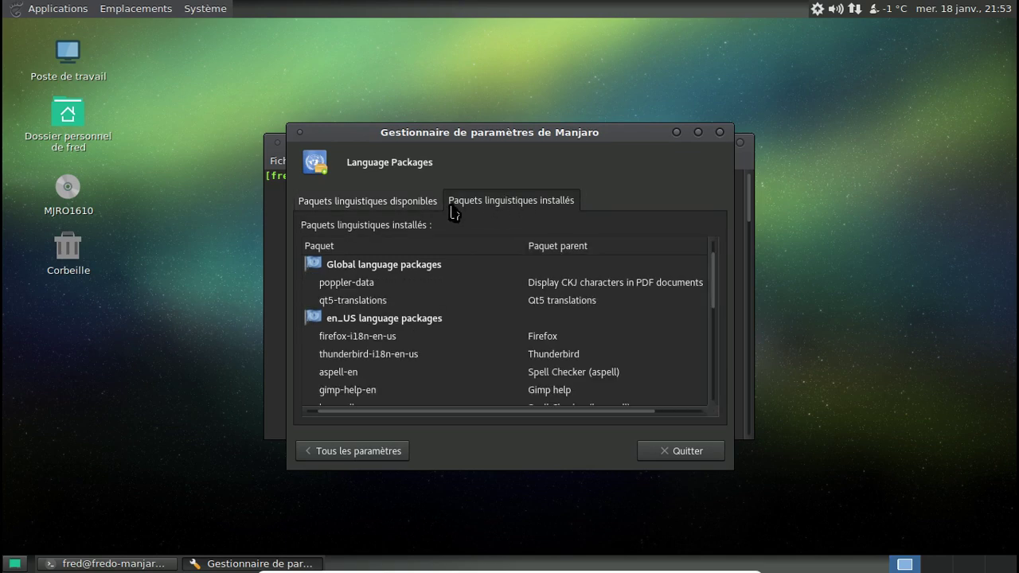
{"action": "left_click", "coordinate": [382, 201]}
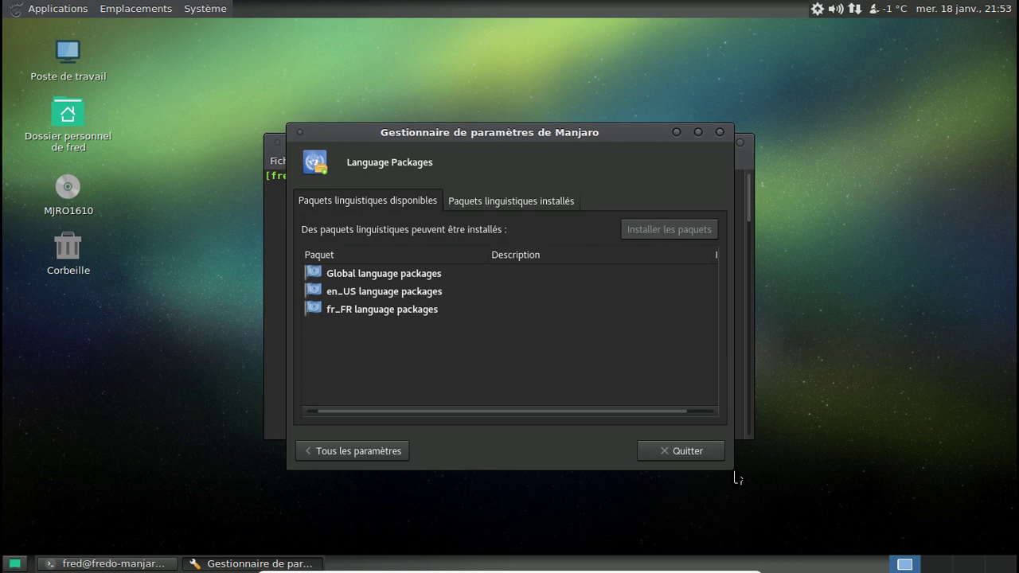
{"action": "left_click_drag", "start_coordinate": [732, 469], "coordinate": [860, 514]}
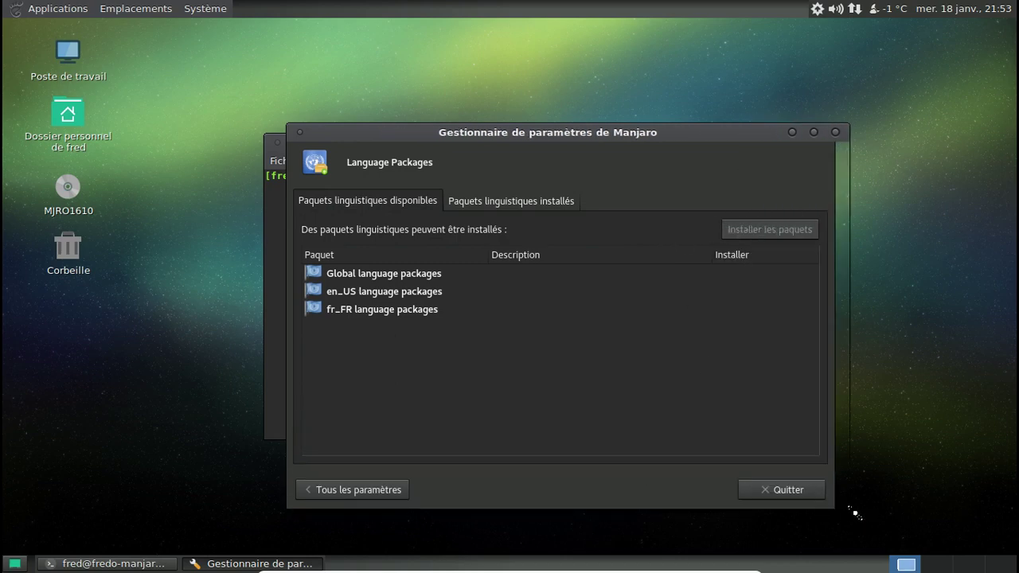
{"action": "left_click", "coordinate": [474, 205]}
{"action": "left_click", "coordinate": [408, 204]}
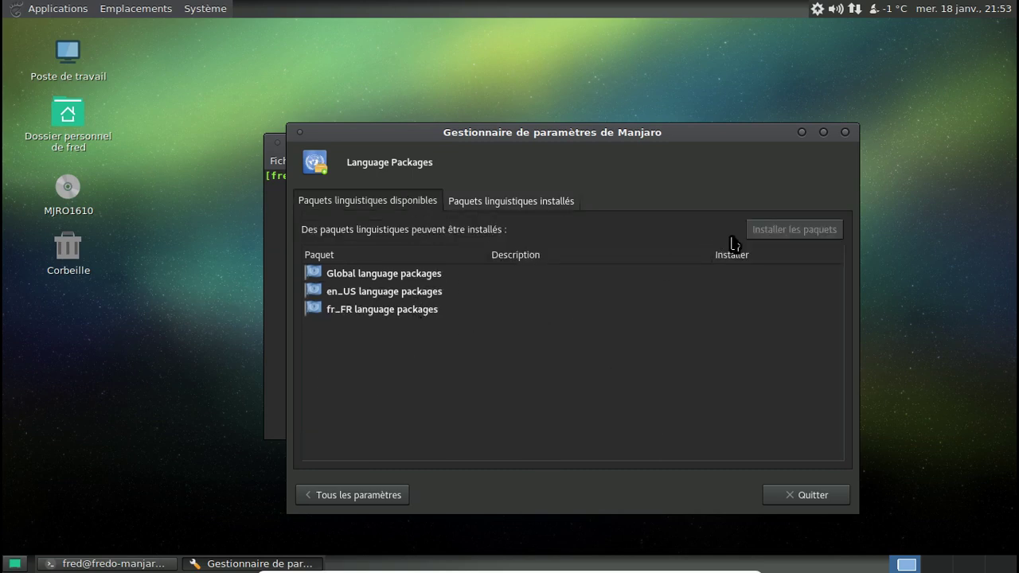
{"action": "left_click", "coordinate": [363, 498]}
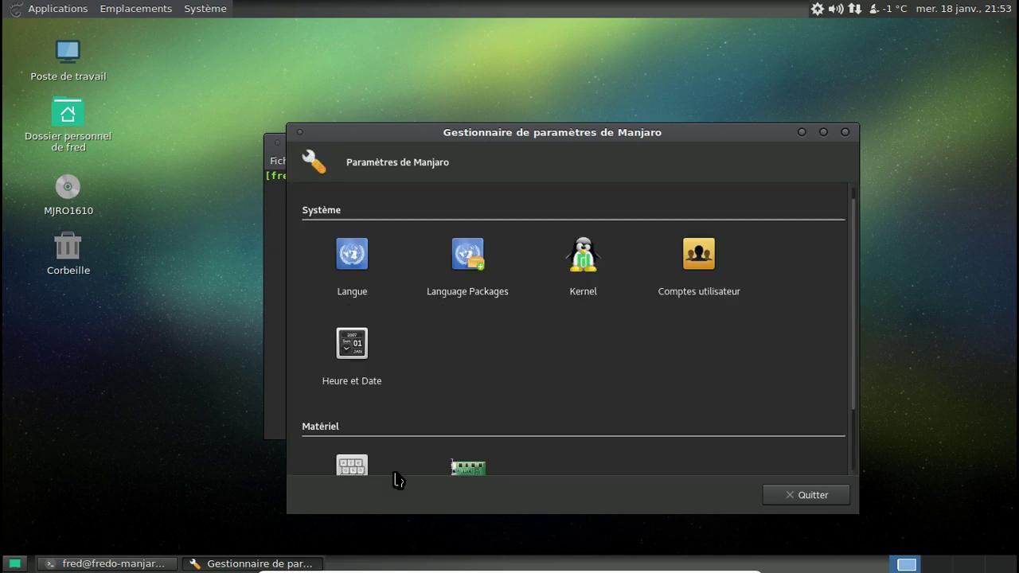
{"action": "left_click", "coordinate": [350, 264]}
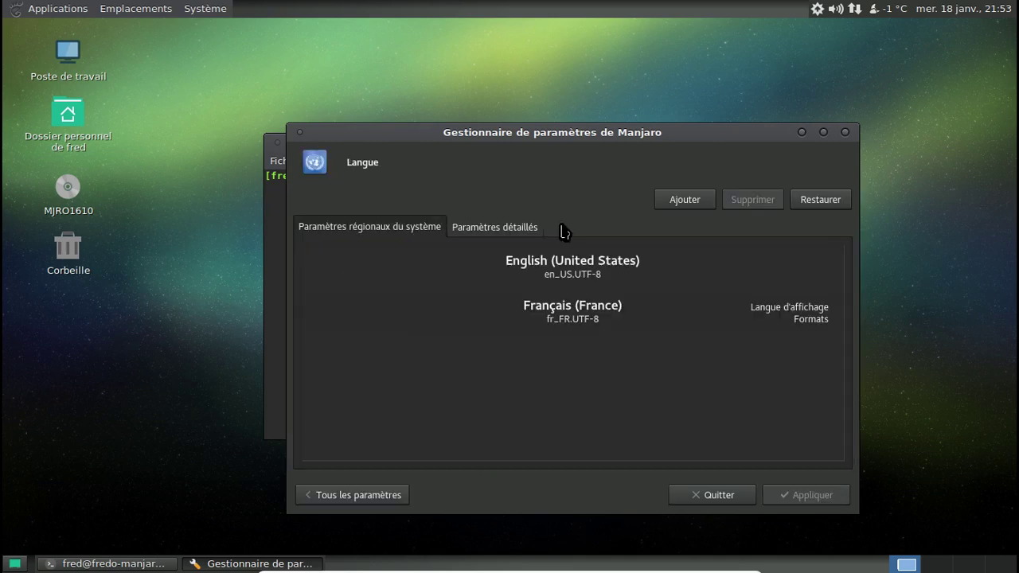
{"action": "left_click", "coordinate": [535, 229]}
{"action": "left_click", "coordinate": [427, 230]}
{"action": "left_click", "coordinate": [741, 498]}
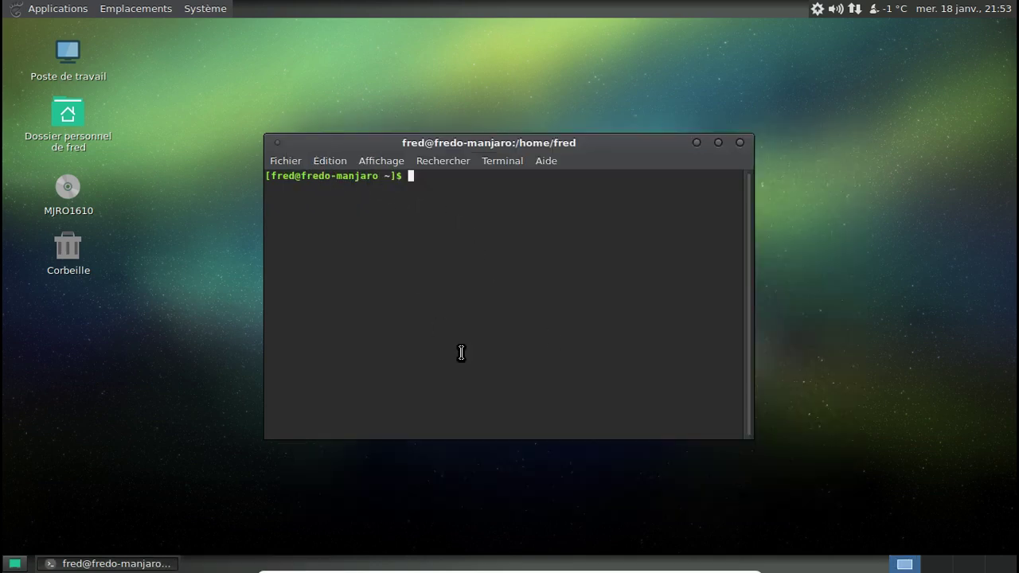
{"action": "left_click", "coordinate": [205, 8]}
{"action": "mouse_move", "coordinate": [213, 33]}
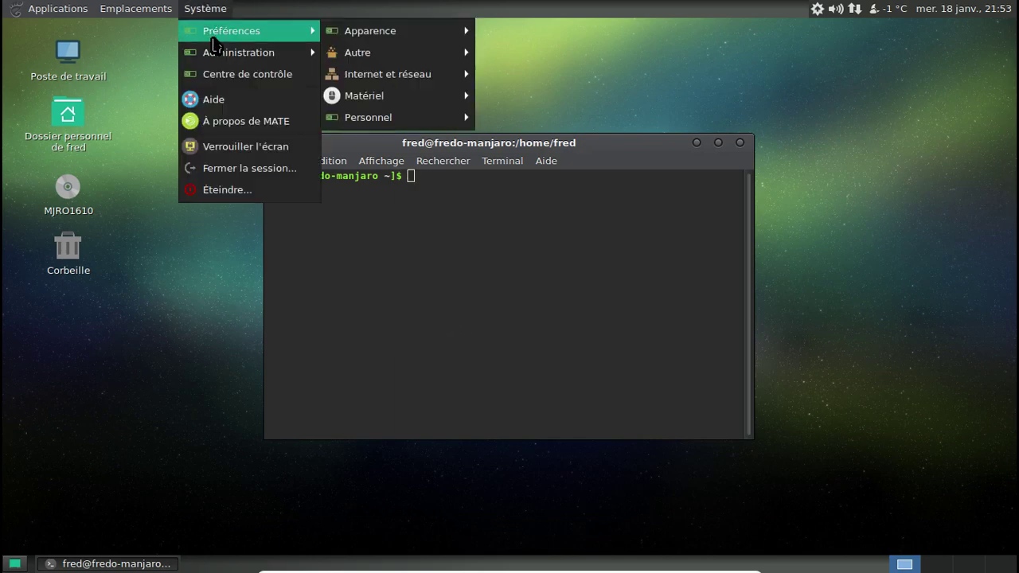
{"action": "mouse_move", "coordinate": [377, 42]}
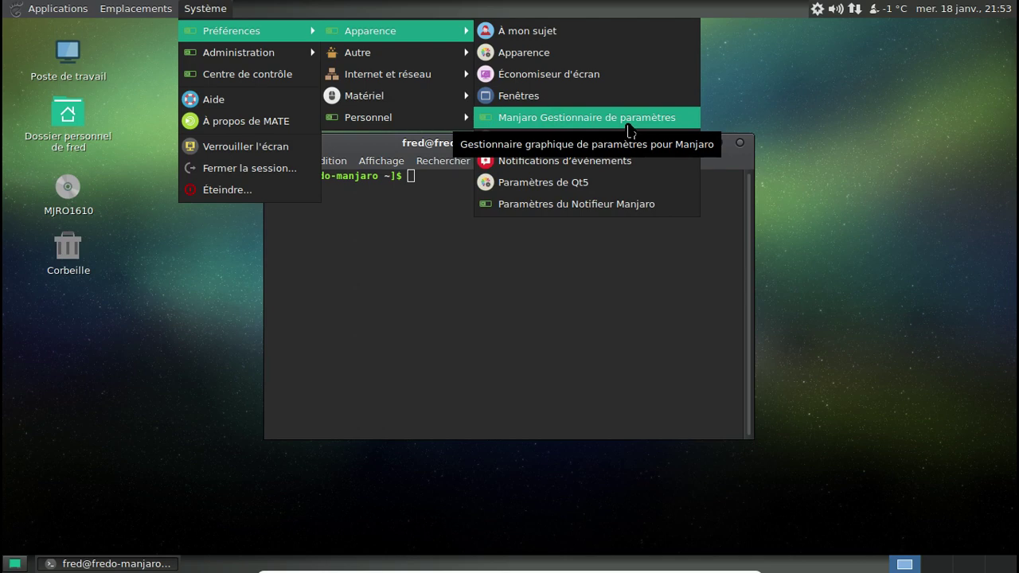
{"action": "left_click", "coordinate": [629, 120]}
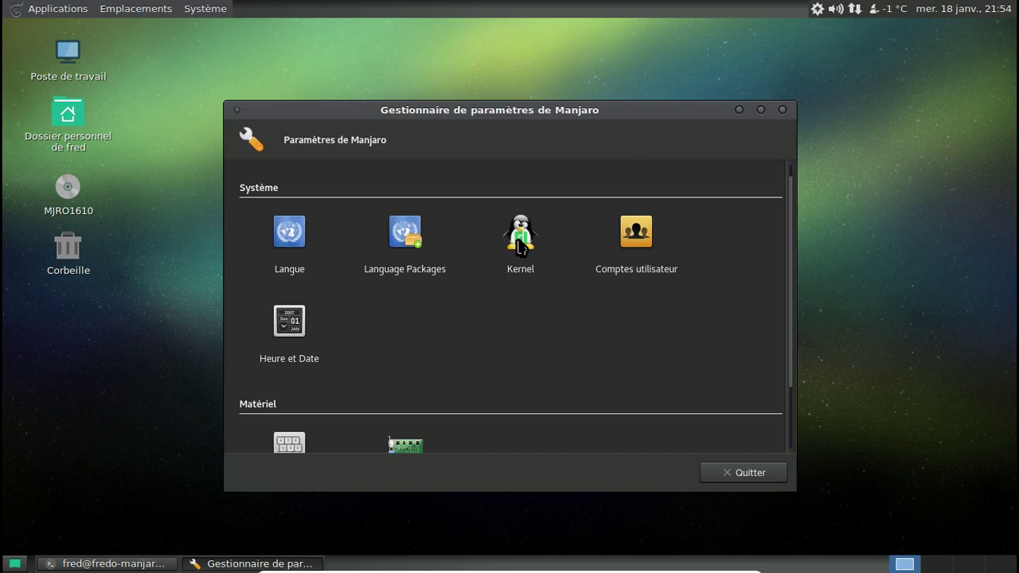
{"action": "left_click", "coordinate": [520, 239]}
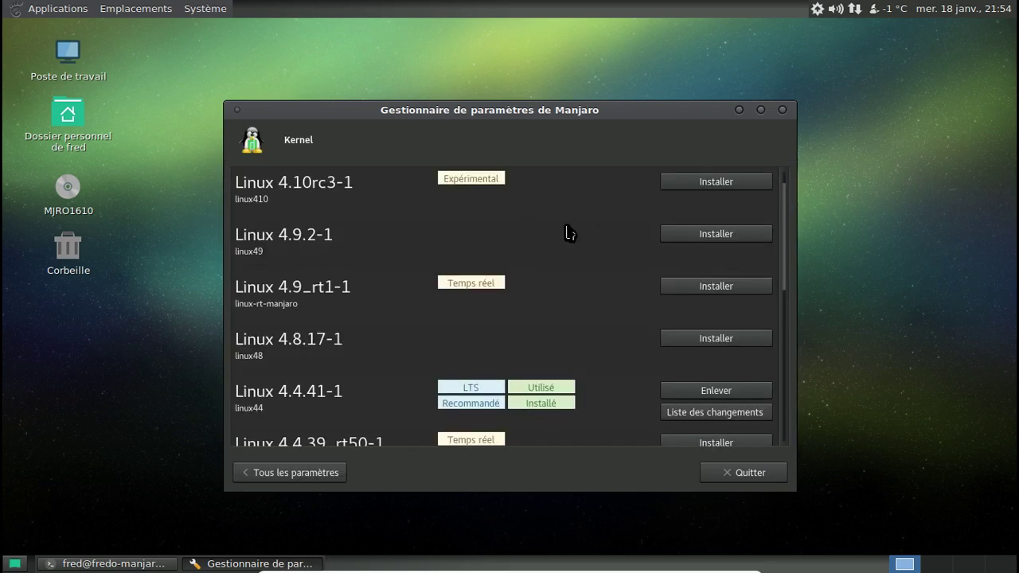
{"action": "scroll", "coordinate": [570, 230], "scroll_direction": "down", "scroll_amount": 10}
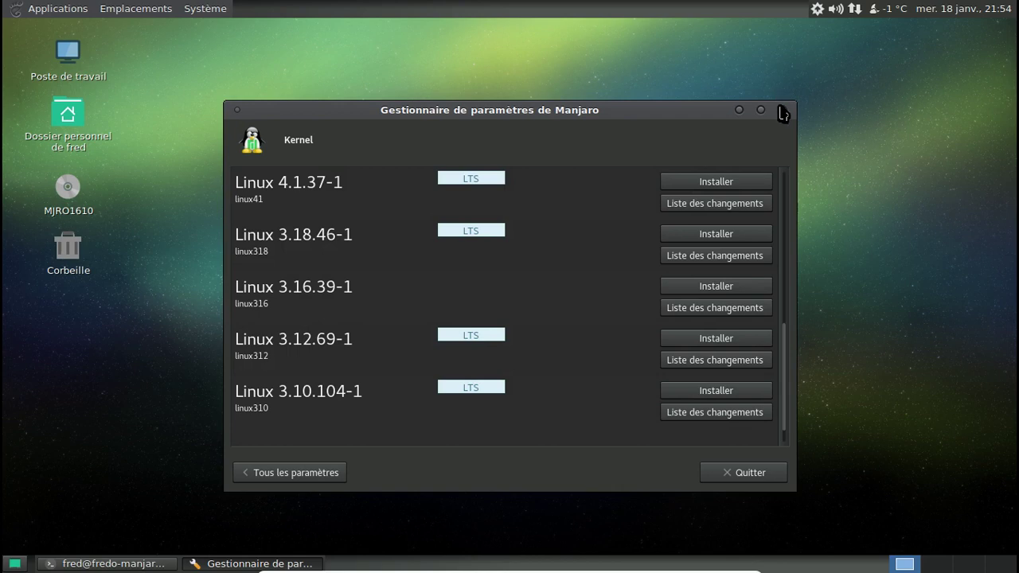
{"action": "left_click", "coordinate": [782, 112]}
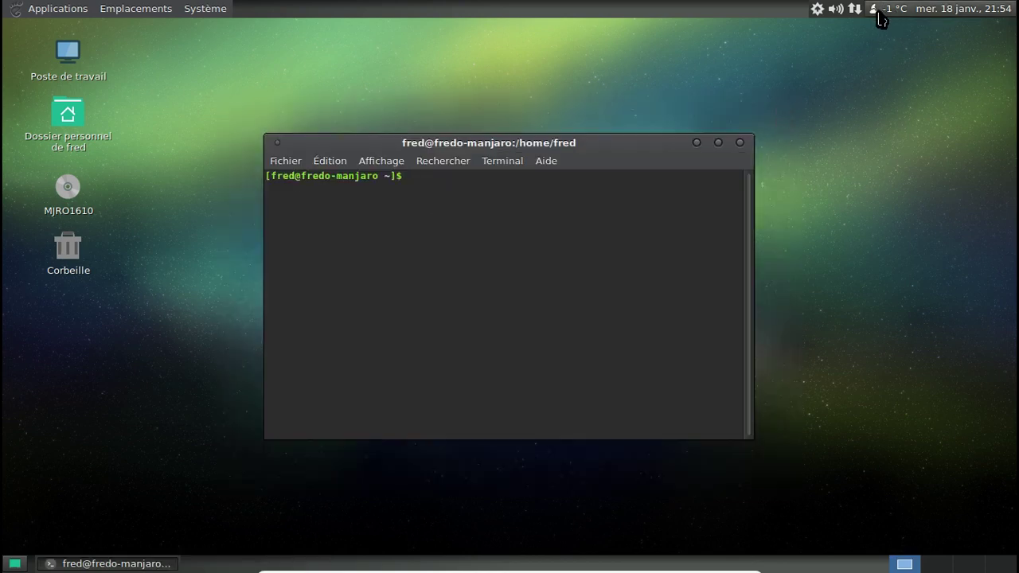
Open /etc/pacman-mirrors.conf in nano with sudo, entering the administrator password.
{"action": "type", "text": "sudo "}
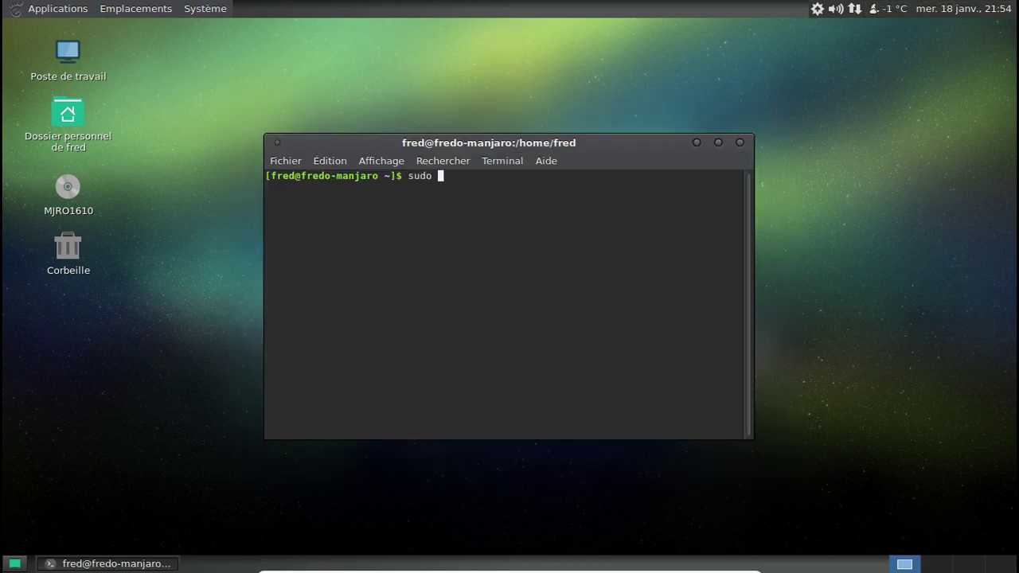
{"action": "type", "text": "nano /etc/pacman-mirrors.conf"}
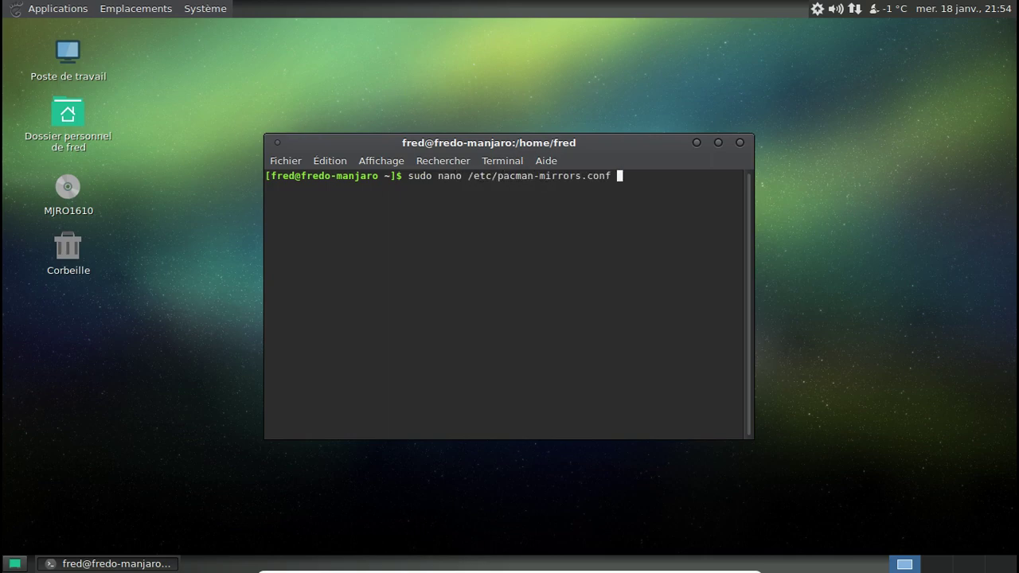
{"action": "key", "text": "Return"}
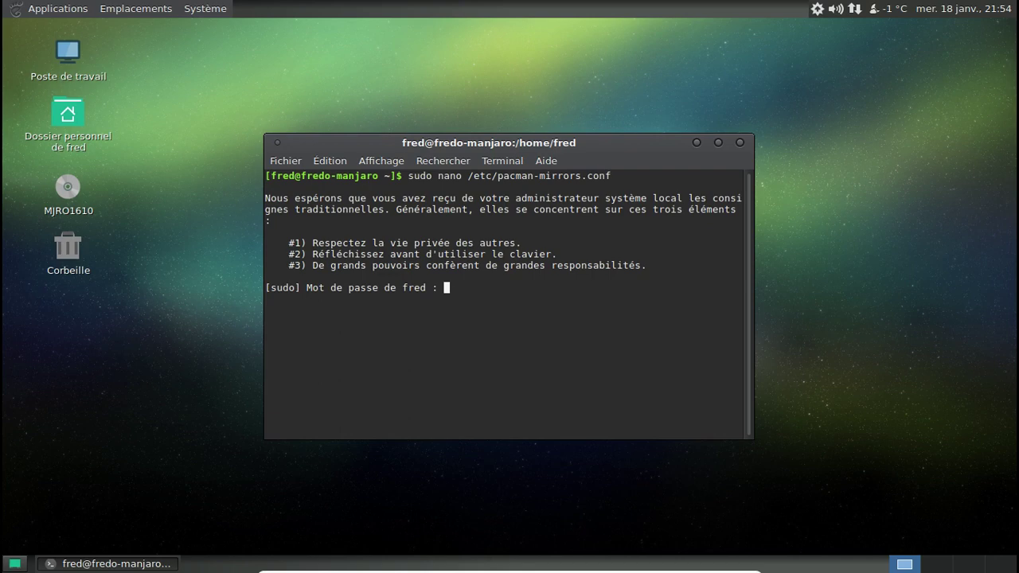
{"action": "key", "text": "Return"}
Change Branch from stable to unstable and save the file.
{"action": "key", "text": "Down"}
{"action": "key", "text": "Down"}
{"action": "key", "text": "Down"}
{"action": "key", "text": "Down"}
{"action": "key", "text": "Down"}
{"action": "key", "text": "End"}
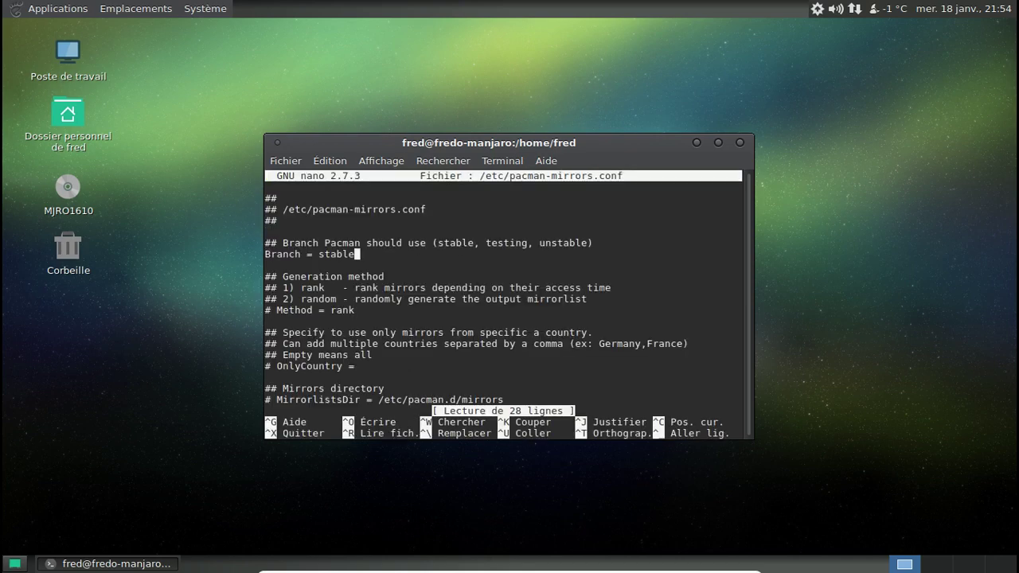
{"action": "key", "text": "Left"}
{"action": "key", "text": "Left"}
{"action": "key", "text": "Left"}
{"action": "key", "text": "Left"}
{"action": "key", "text": "Left"}
{"action": "key", "text": "Left"}
{"action": "type", "text": "un"}
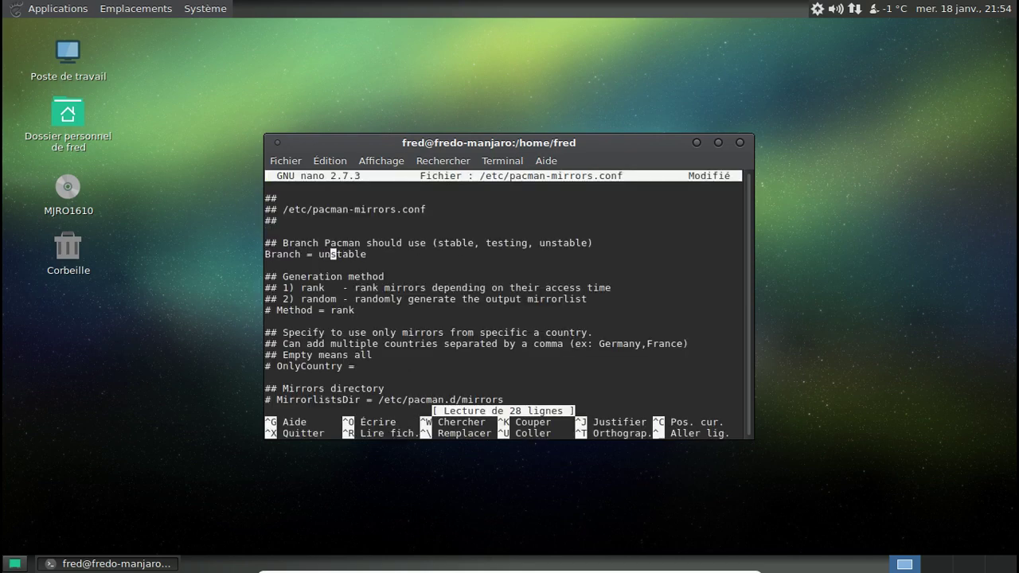
{"action": "key", "text": "ctrl+x"}
{"action": "key", "text": "o"}
{"action": "key", "text": "Return"}
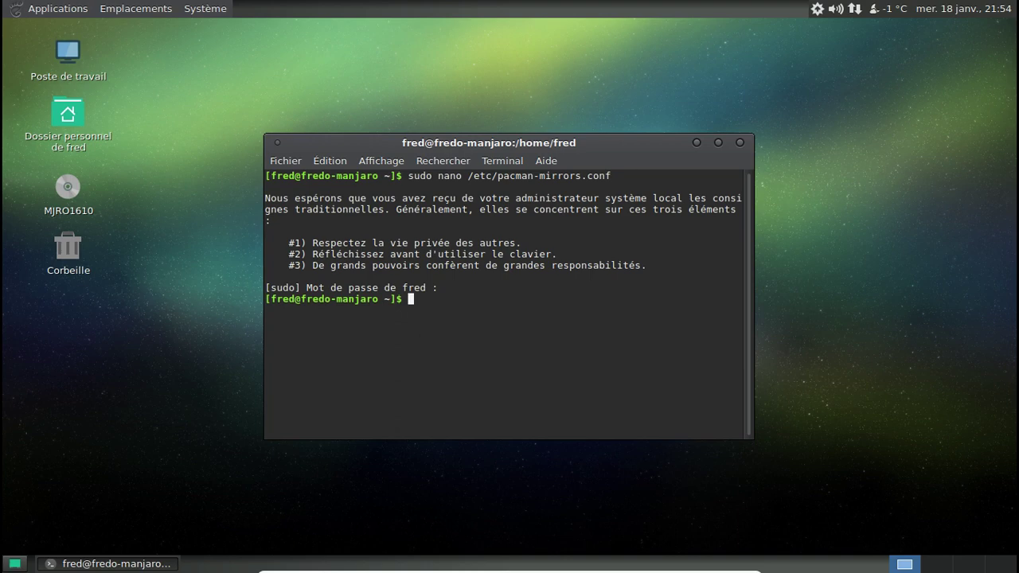
{"action": "type", "text": "exit"}
{"action": "key", "text": "BackSpace"}
{"action": "key", "text": "BackSpace"}
{"action": "key", "text": "BackSpace"}
{"action": "key", "text": "BackSpace"}
Refresh the package databases from the update manager launched via the tray.
{"action": "right_click", "coordinate": [824, 11]}
{"action": "left_click", "coordinate": [843, 32]}
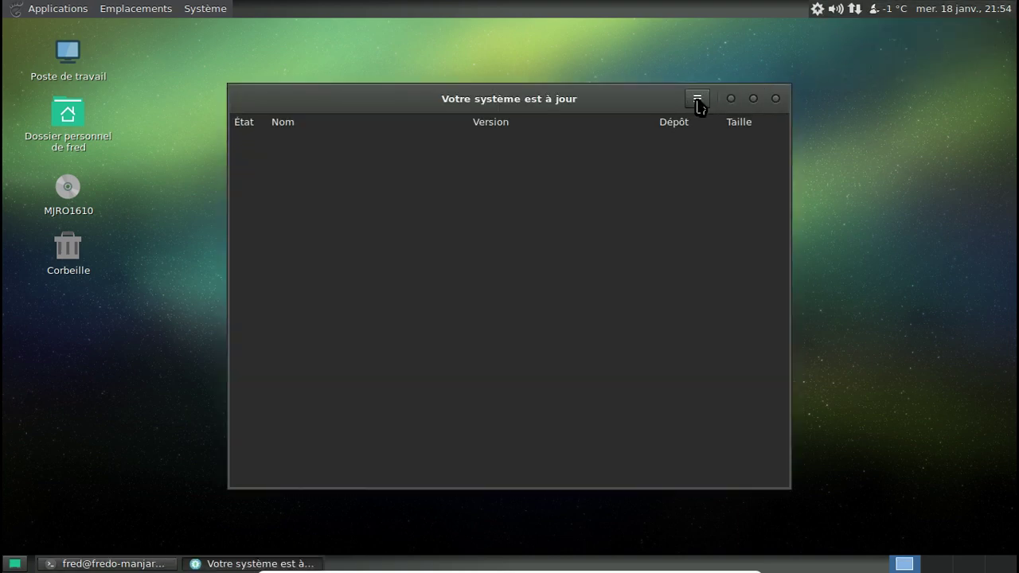
{"action": "left_click", "coordinate": [697, 102]}
{"action": "left_click", "coordinate": [697, 138]}
{"action": "left_click", "coordinate": [776, 99]}
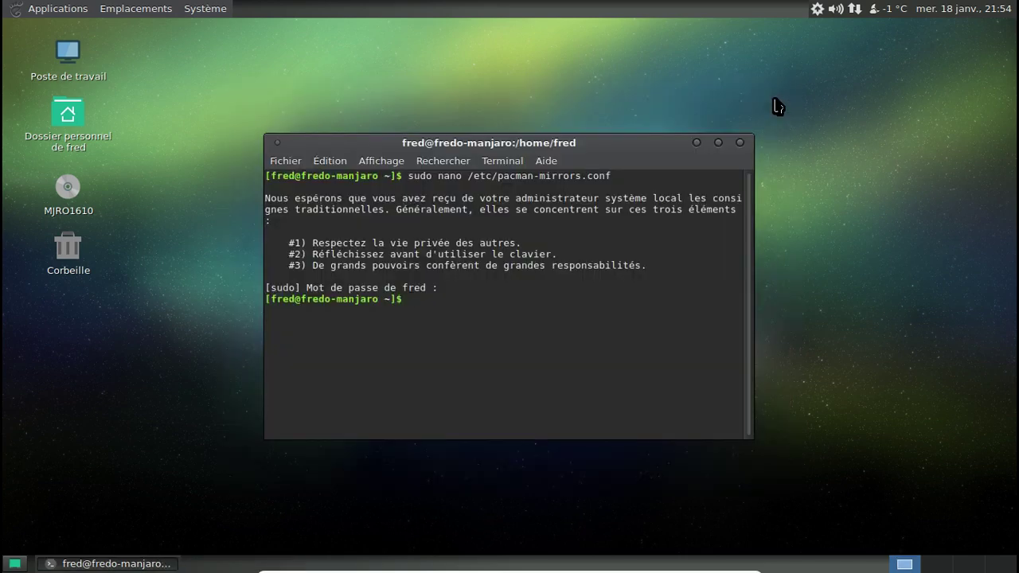
Refresh the databases again in Pamac and browse packages by installation status and repository.
{"action": "left_click", "coordinate": [818, 9]}
{"action": "left_click", "coordinate": [841, 48]}
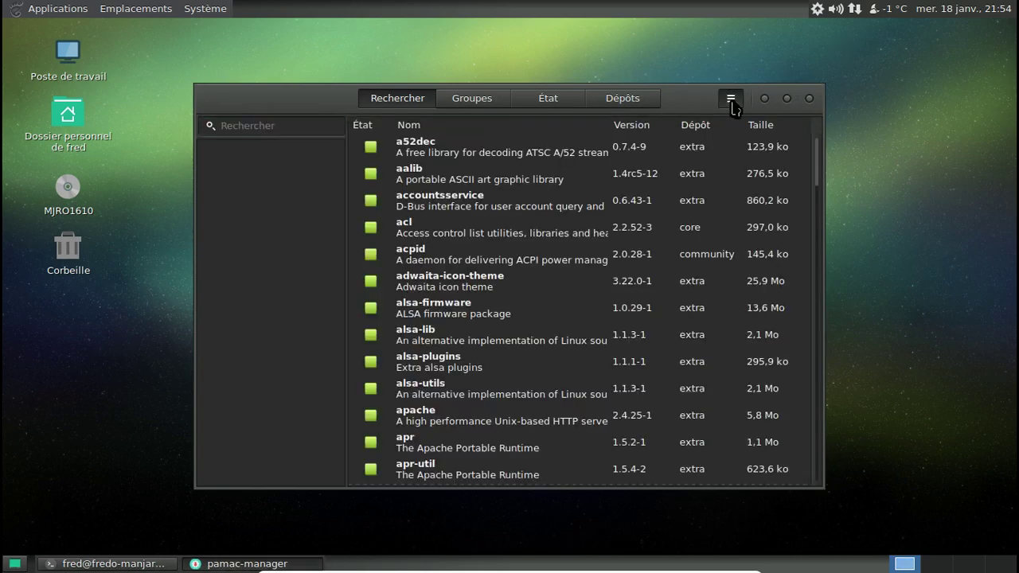
{"action": "left_click", "coordinate": [731, 99]}
{"action": "left_click", "coordinate": [712, 141]}
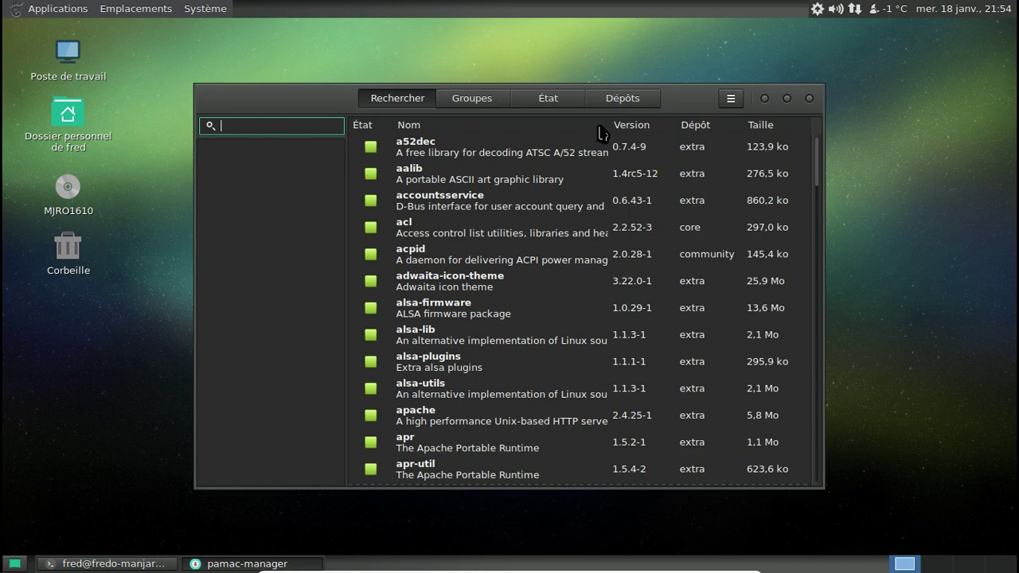
{"action": "left_click", "coordinate": [557, 102]}
{"action": "left_click", "coordinate": [616, 102]}
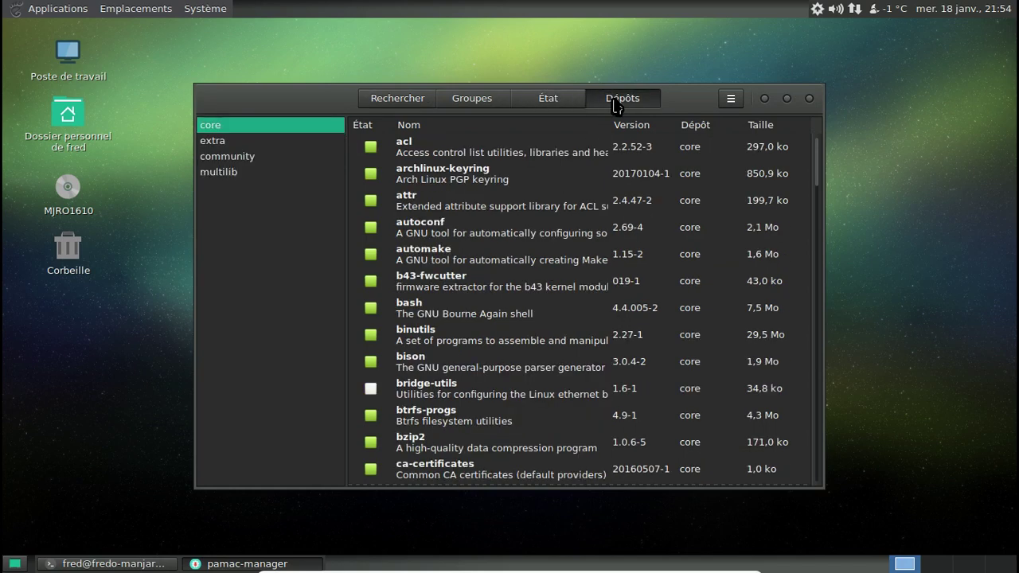
In Pamac Préférences, authenticated as administrator, enable Désinstaller les dépendances inutiles.
{"action": "left_click", "coordinate": [730, 98]}
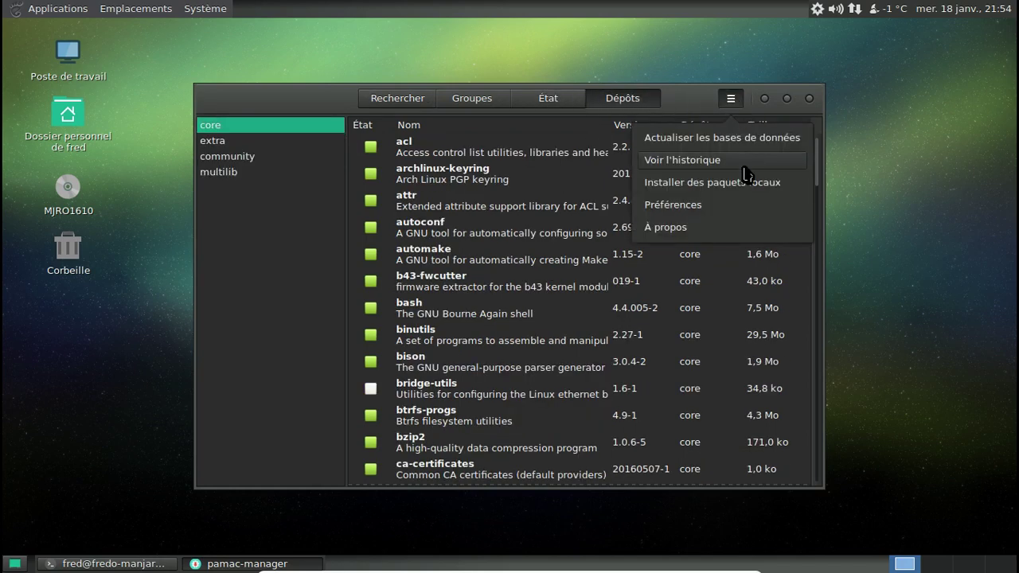
{"action": "left_click", "coordinate": [722, 206]}
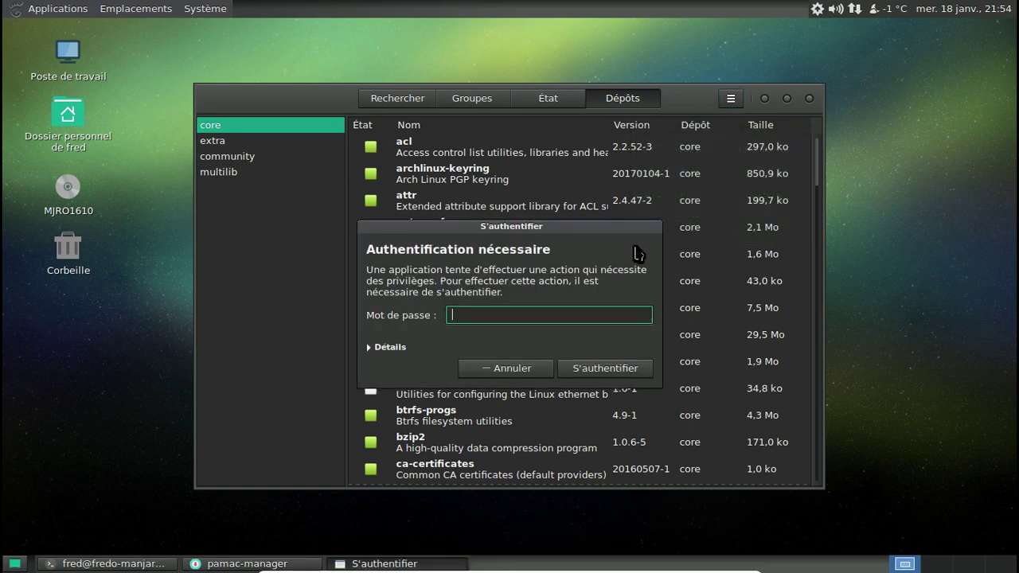
{"action": "type", "text": "********"}
{"action": "key", "text": "Return"}
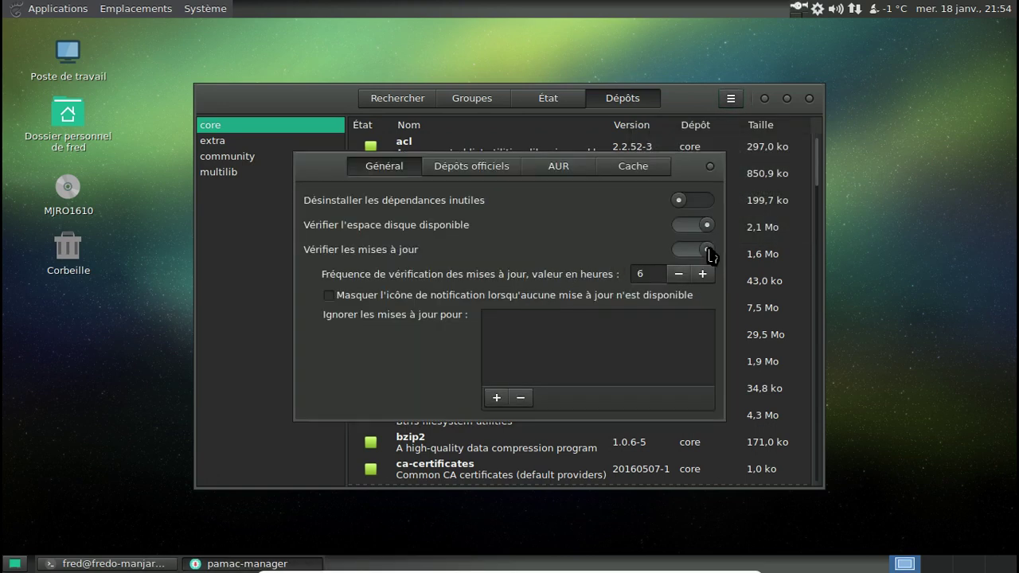
{"action": "left_click", "coordinate": [698, 206]}
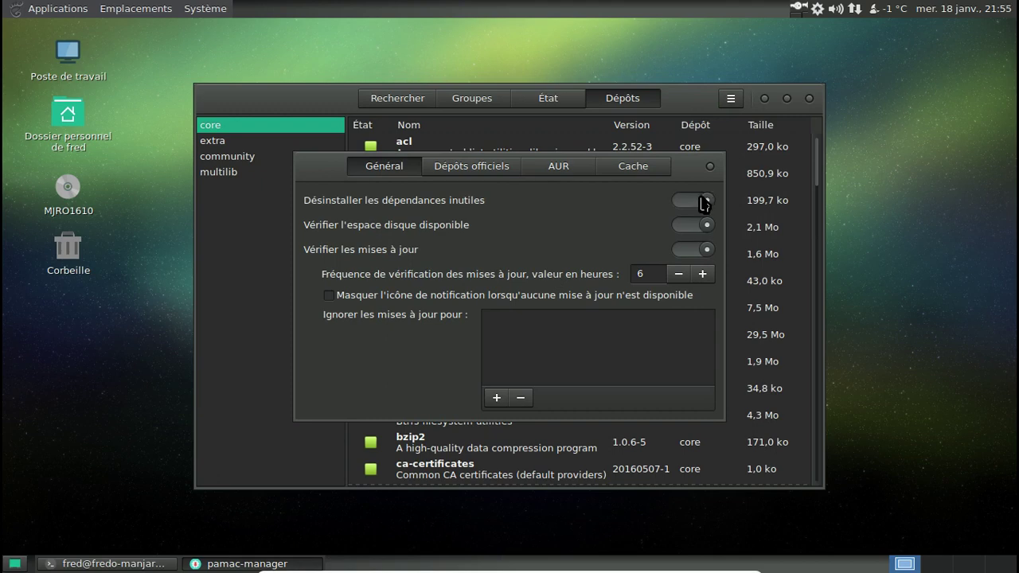
Clean the package cache under the Cache preferences, then close Pamac.
{"action": "left_click", "coordinate": [587, 166]}
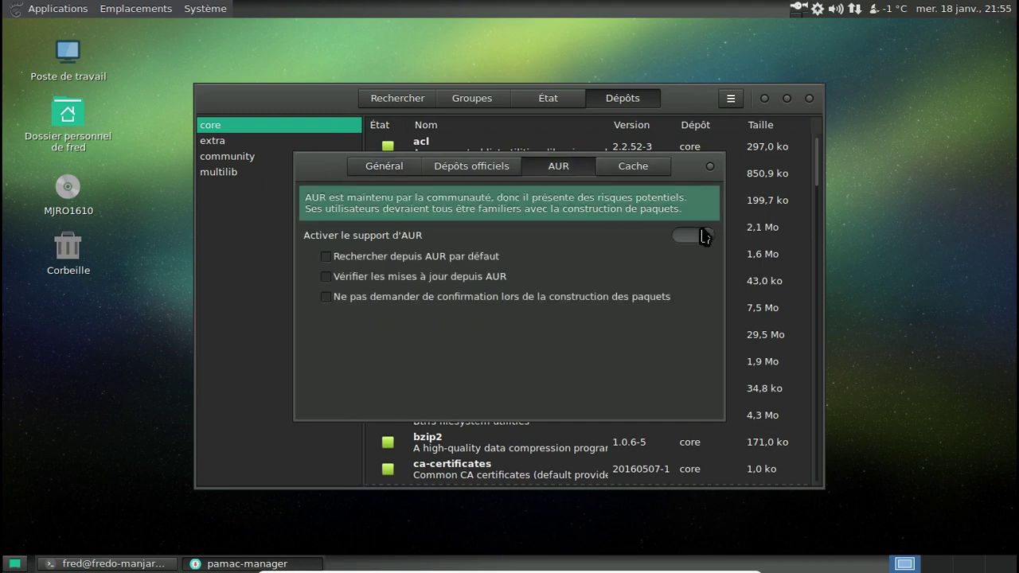
{"action": "left_click", "coordinate": [634, 169]}
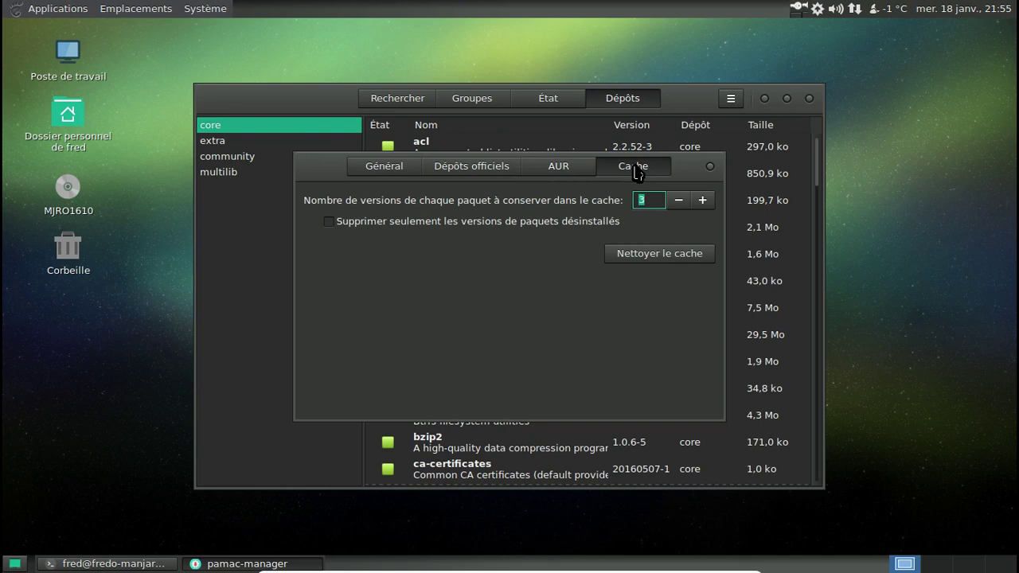
{"action": "left_click", "coordinate": [659, 256]}
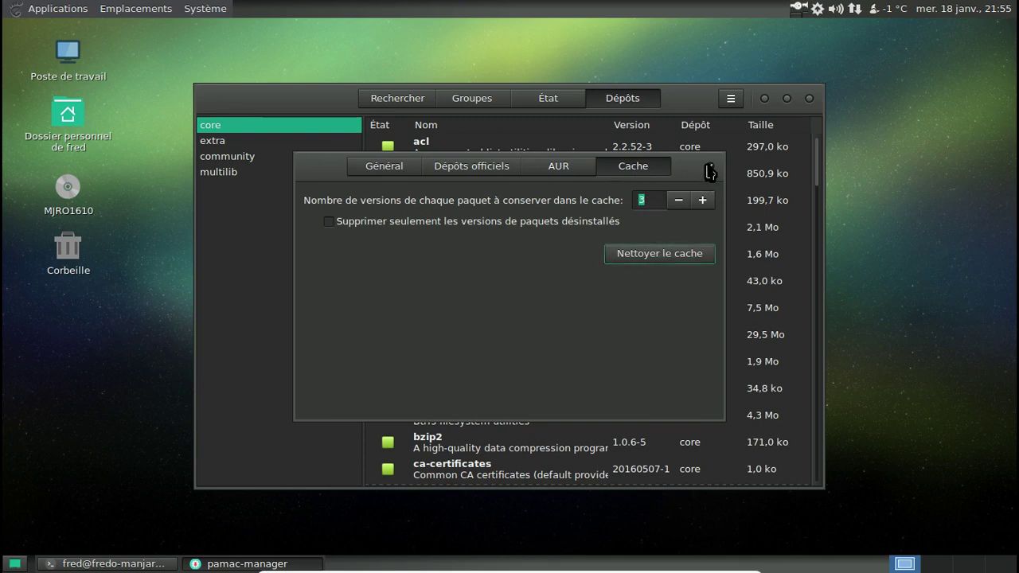
{"action": "left_click", "coordinate": [710, 166]}
{"action": "left_click", "coordinate": [809, 98]}
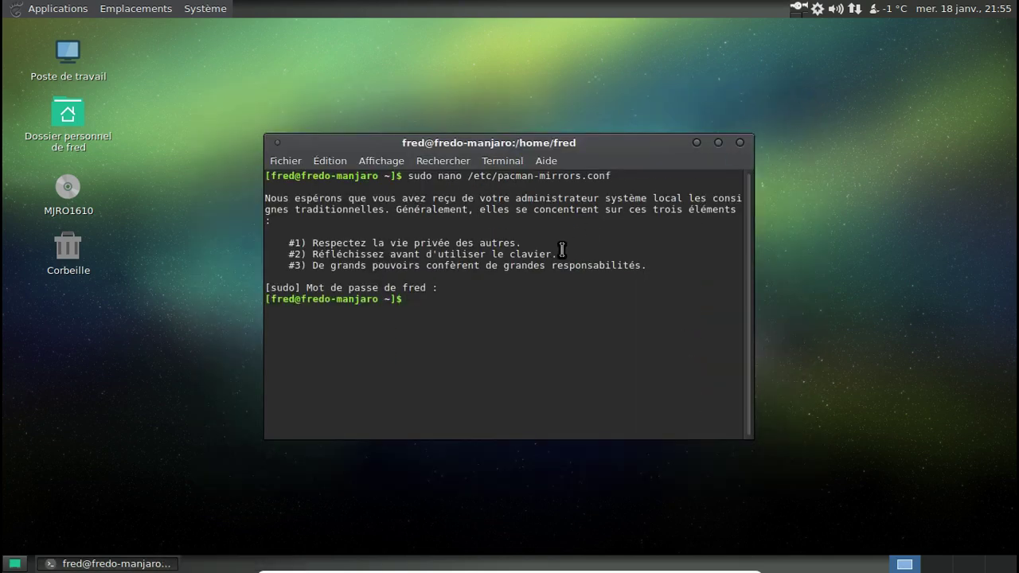
Run 'sudo pacman-mirrors -g' in MATE Terminal.
{"action": "type", "text": "sudo pacman"}
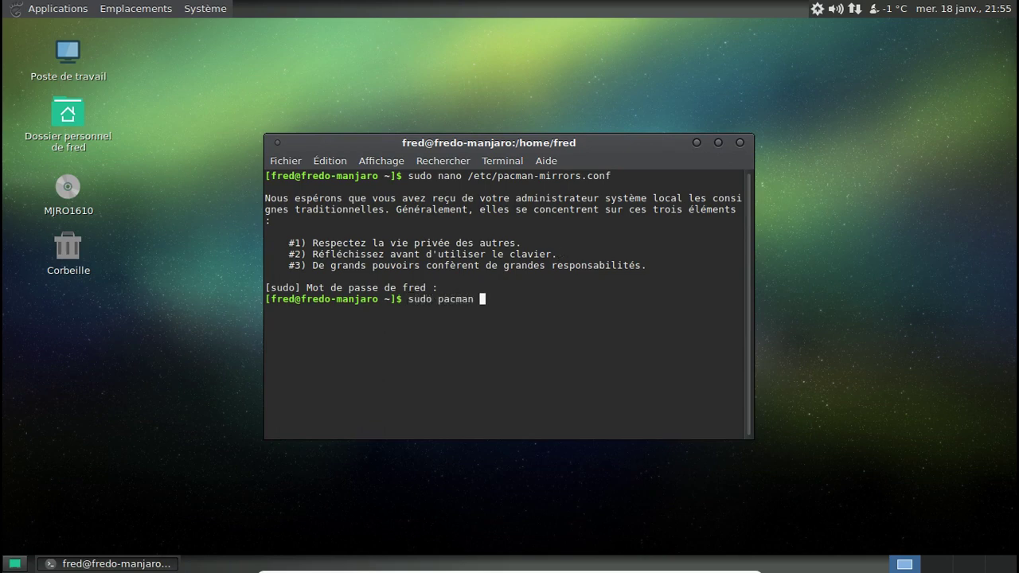
{"action": "key", "text": "BackSpace"}
{"action": "type", "text": "-mirrors -g"}
{"action": "key", "text": "Return"}
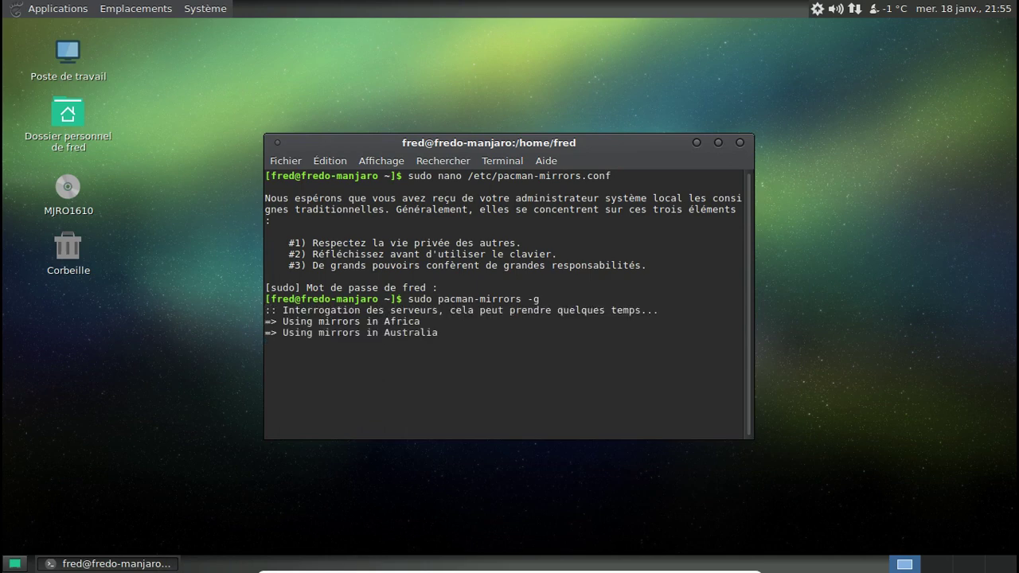
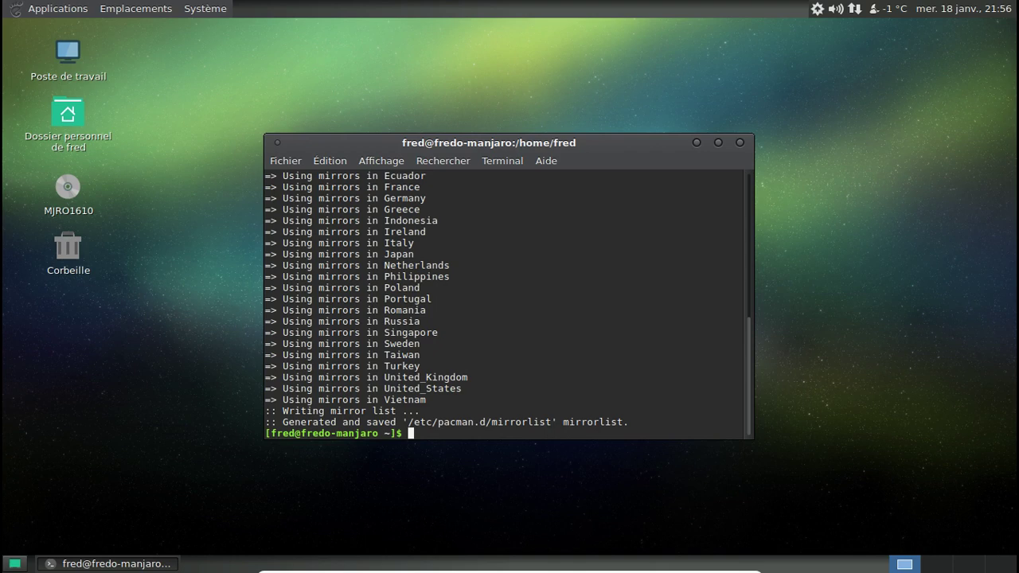
Refresh the package databases from the update manager's options, then close the update manager.
{"action": "left_click", "coordinate": [817, 9]}
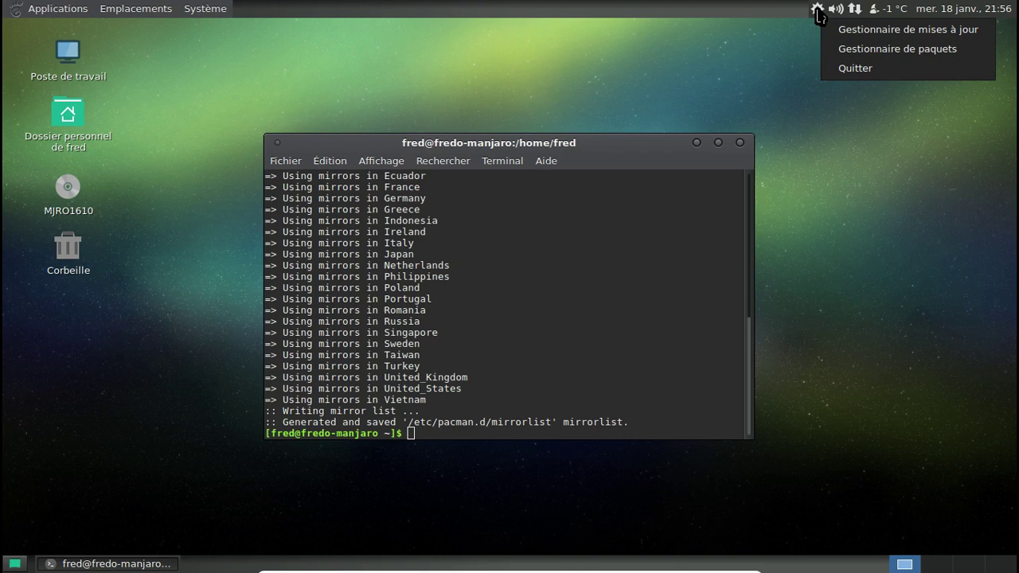
{"action": "left_click", "coordinate": [845, 41]}
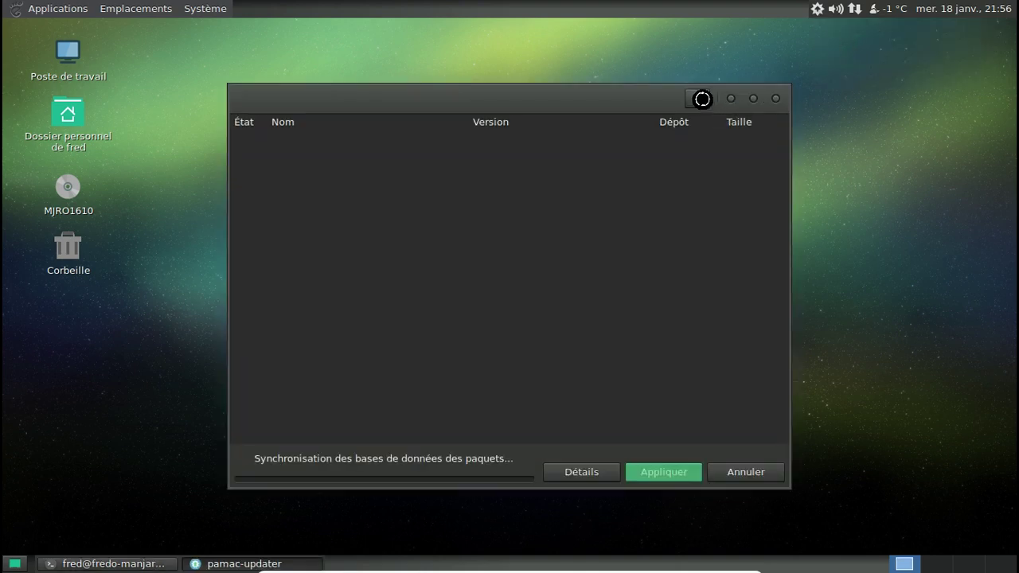
{"action": "left_click", "coordinate": [699, 99]}
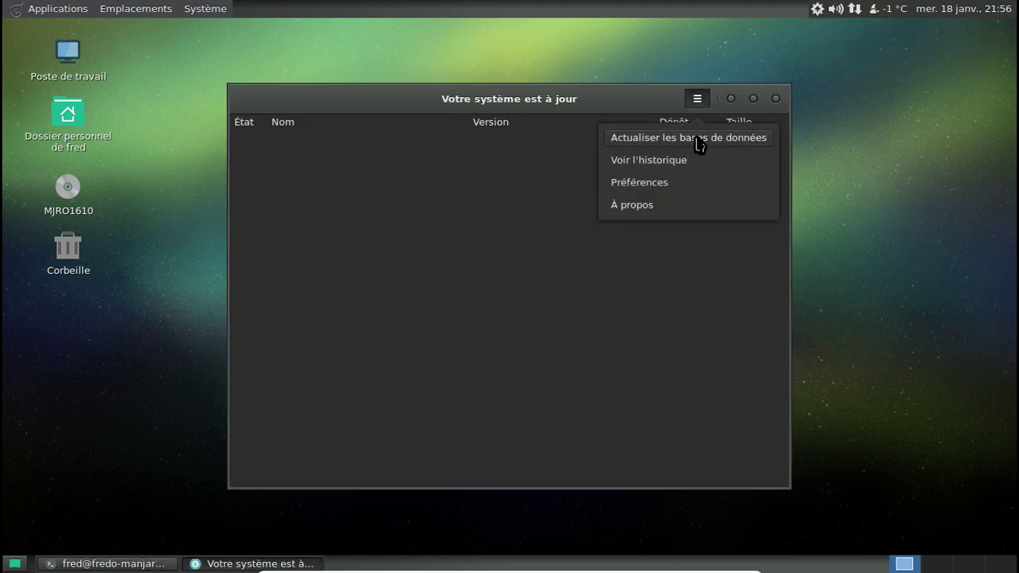
{"action": "left_click", "coordinate": [697, 136]}
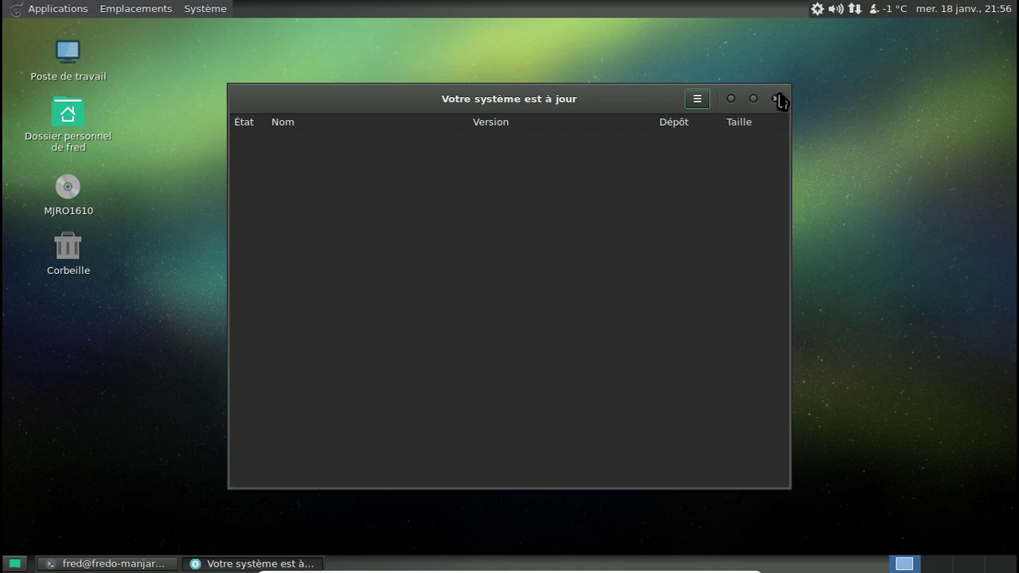
{"action": "left_click", "coordinate": [775, 99]}
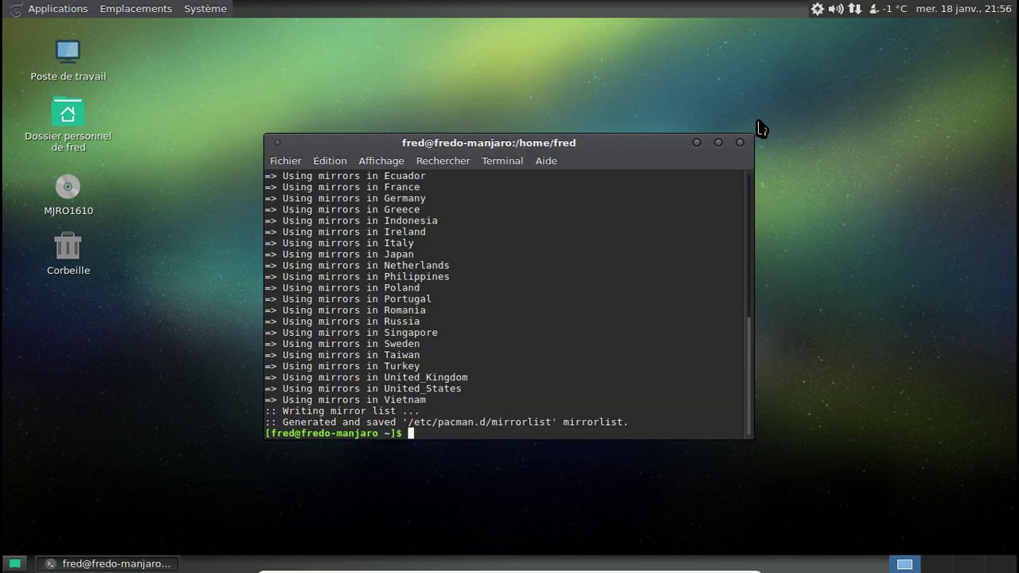
Run yaourt -Syy to resync all four repositories, then close the terminal and the 46-updates notification.
{"action": "type", "text": "yaourt -Syy"}
{"action": "key", "text": "Return"}
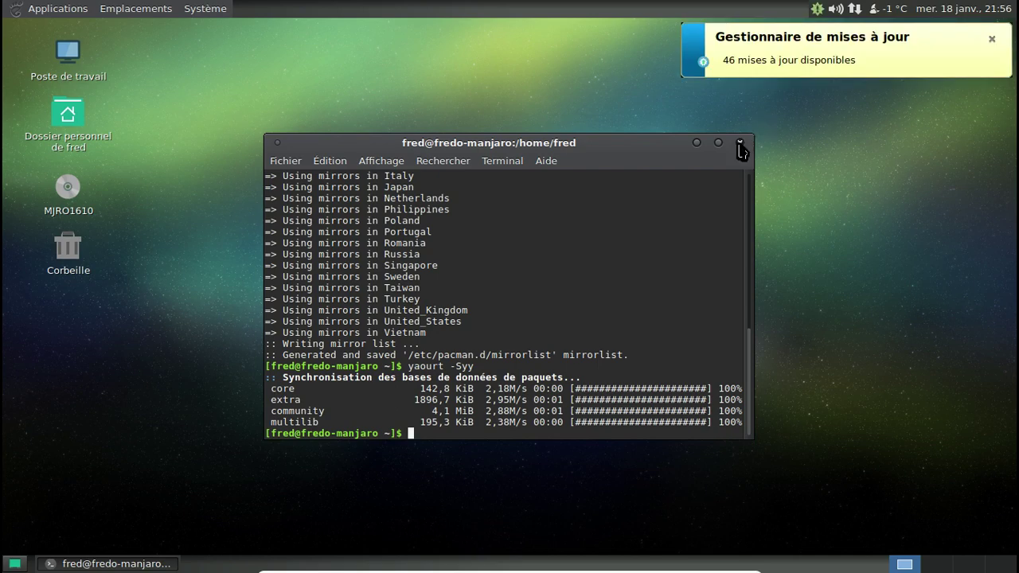
{"action": "left_click", "coordinate": [740, 142]}
{"action": "left_click", "coordinate": [992, 39]}
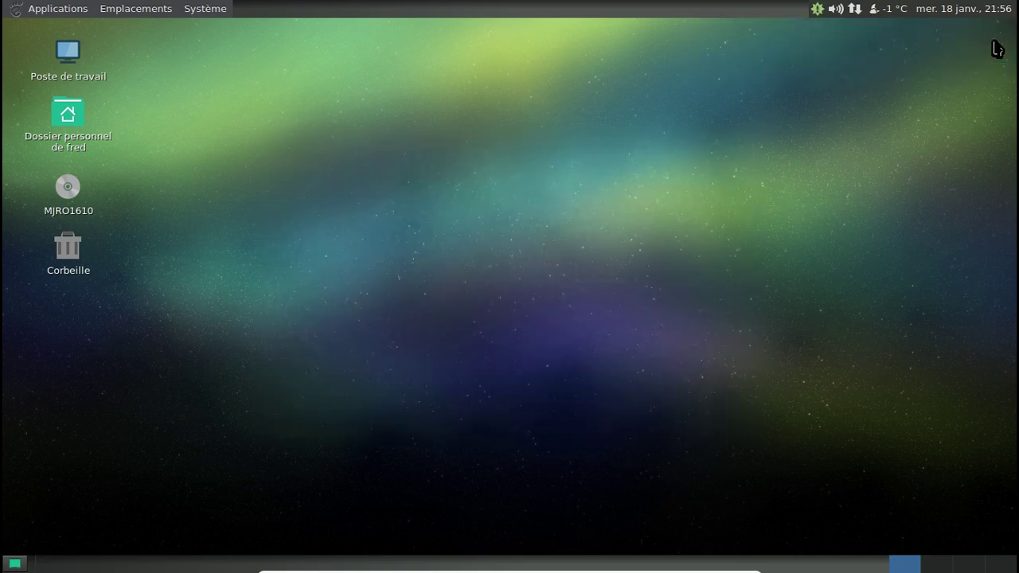
Review the 46 pending updates (183,9 Mo) and apply them all, authenticating with the account password.
{"action": "left_click", "coordinate": [817, 10]}
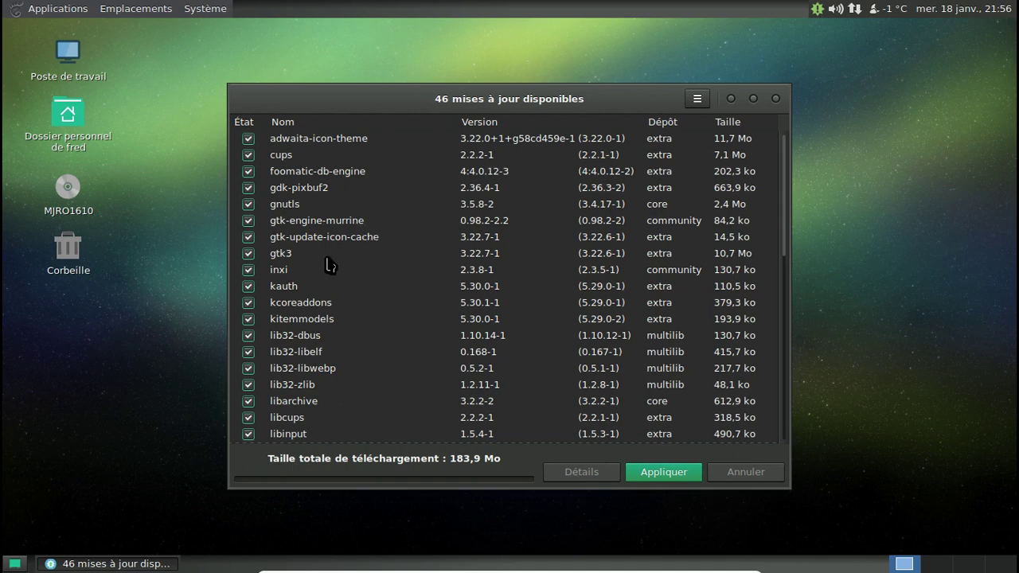
{"action": "scroll", "coordinate": [413, 253], "scroll_direction": "down", "scroll_amount": 6}
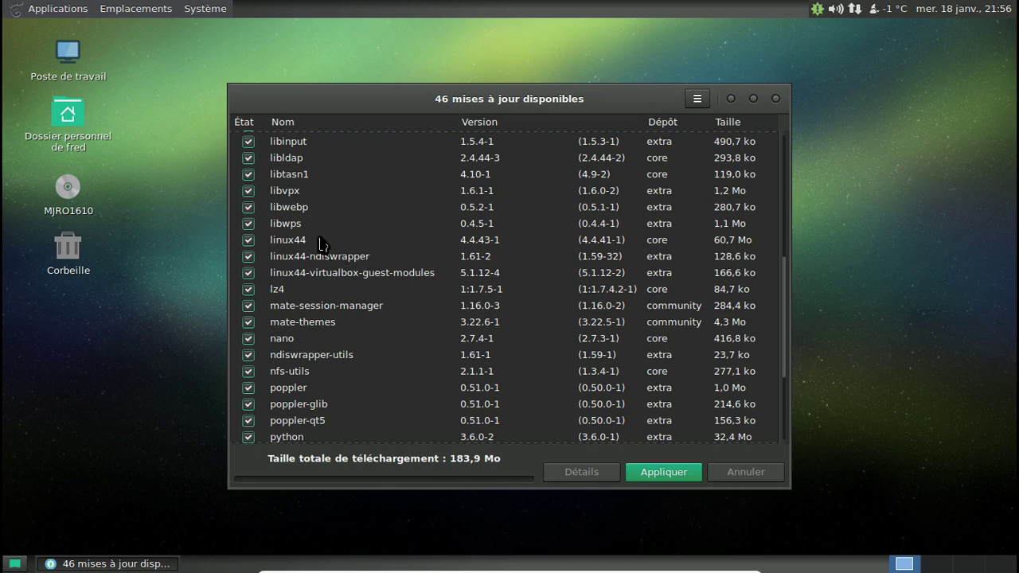
{"action": "scroll", "coordinate": [416, 241], "scroll_direction": "down", "scroll_amount": 3}
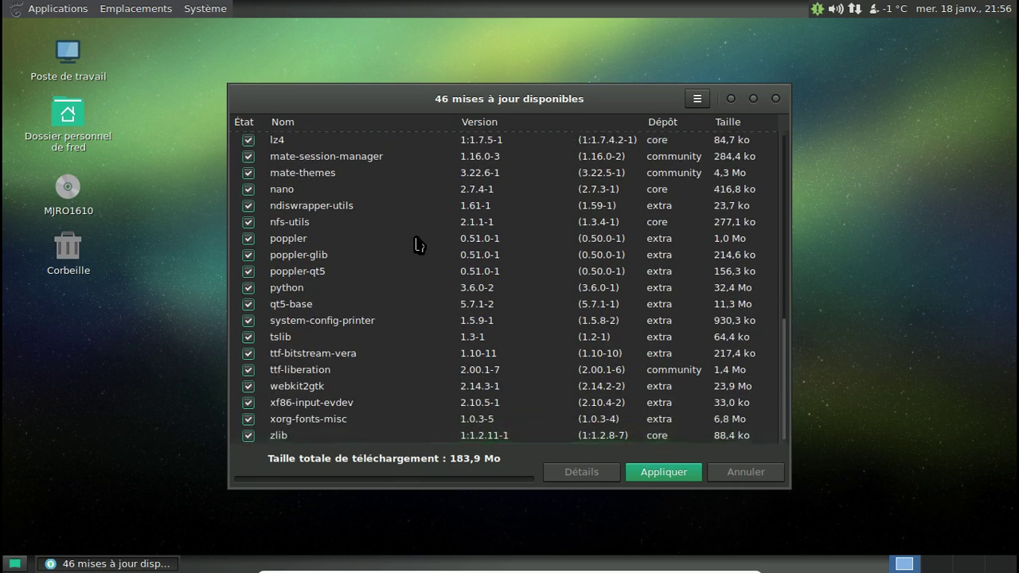
{"action": "left_click", "coordinate": [669, 469]}
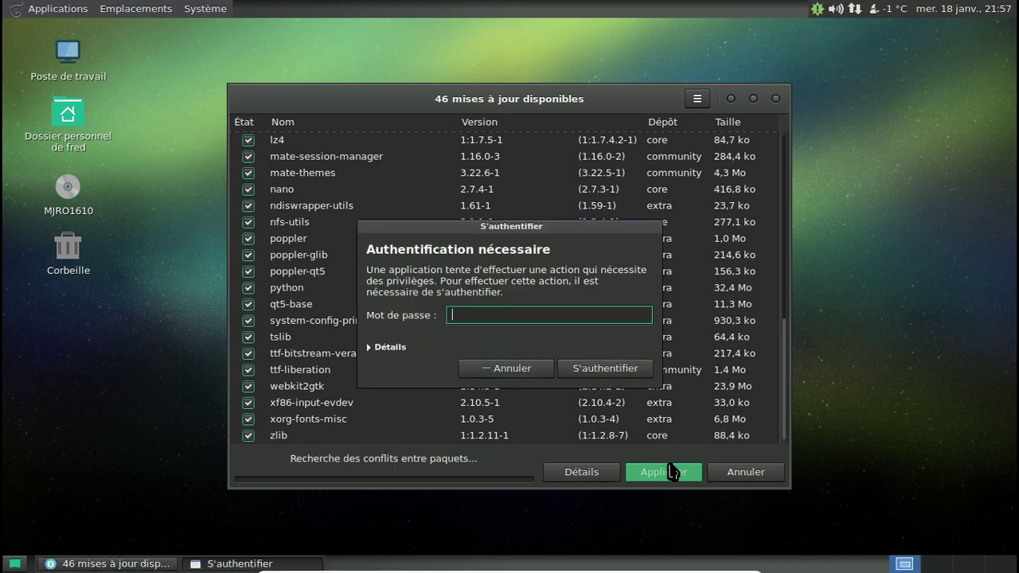
{"action": "type", "text": "*********"}
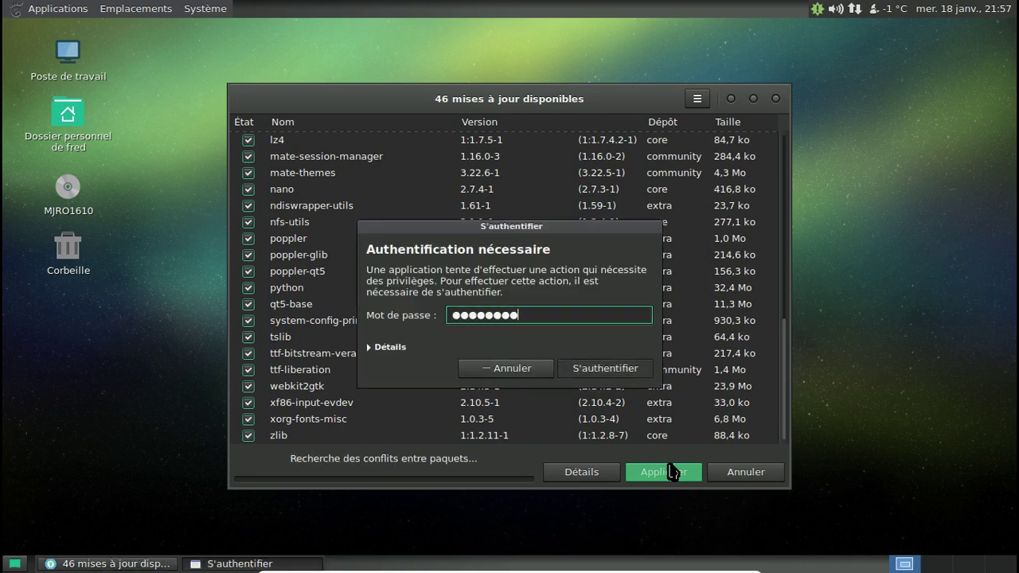
{"action": "key", "text": "Return"}
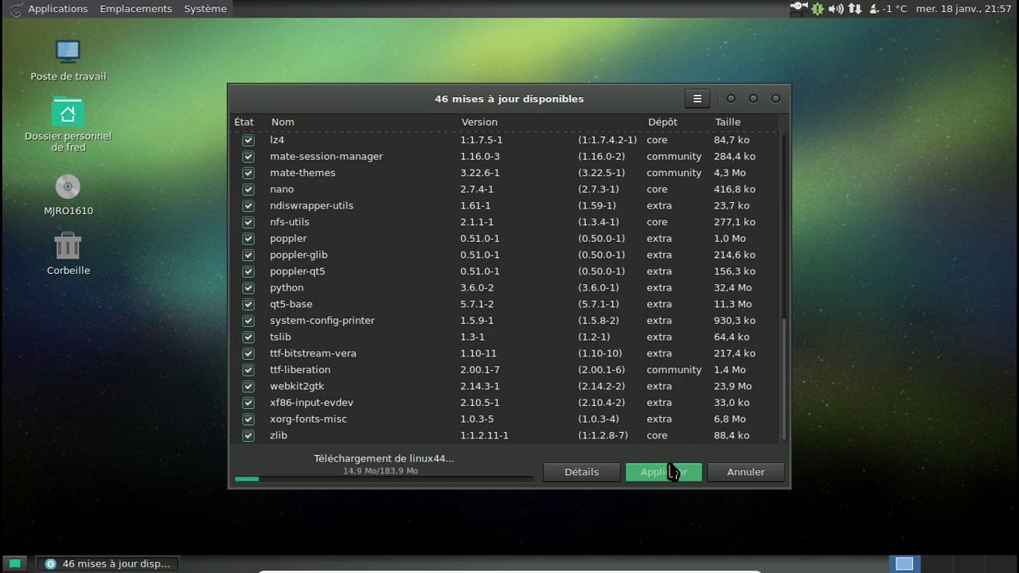
View the detailed download log, go back to the package list, and open the Applications menu.
{"action": "left_click", "coordinate": [601, 473]}
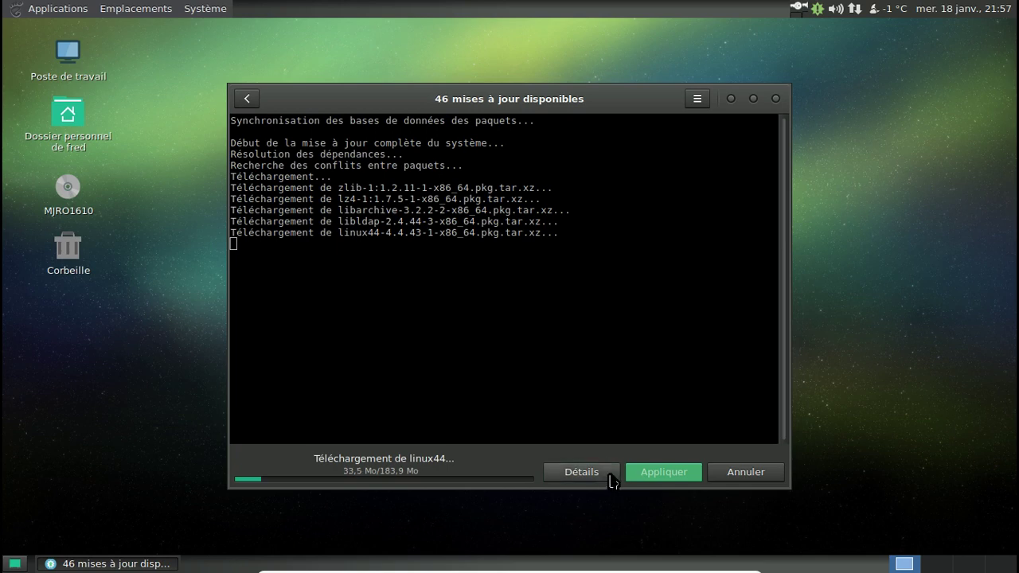
{"action": "left_click", "coordinate": [249, 101]}
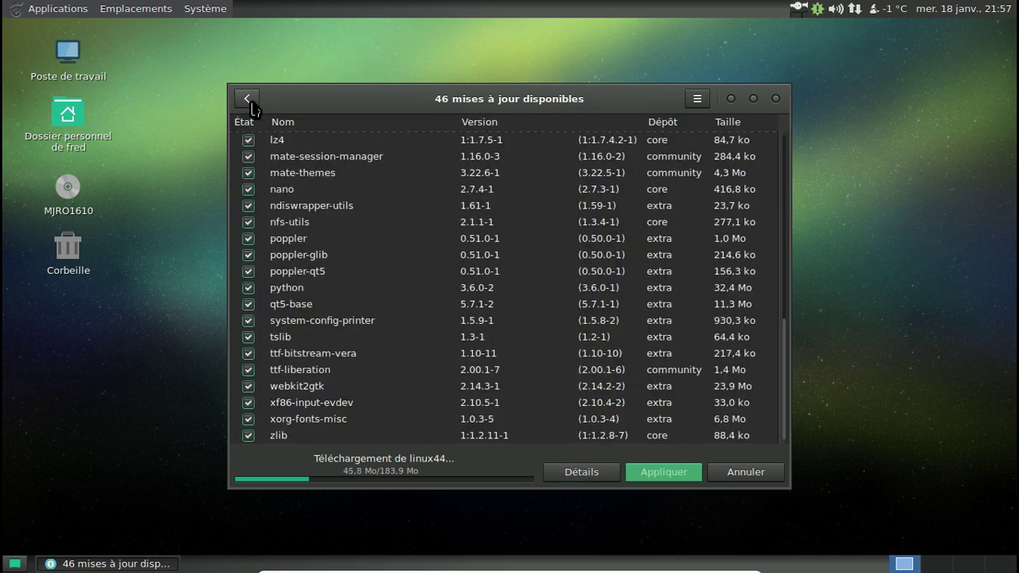
{"action": "left_click", "coordinate": [57, 10]}
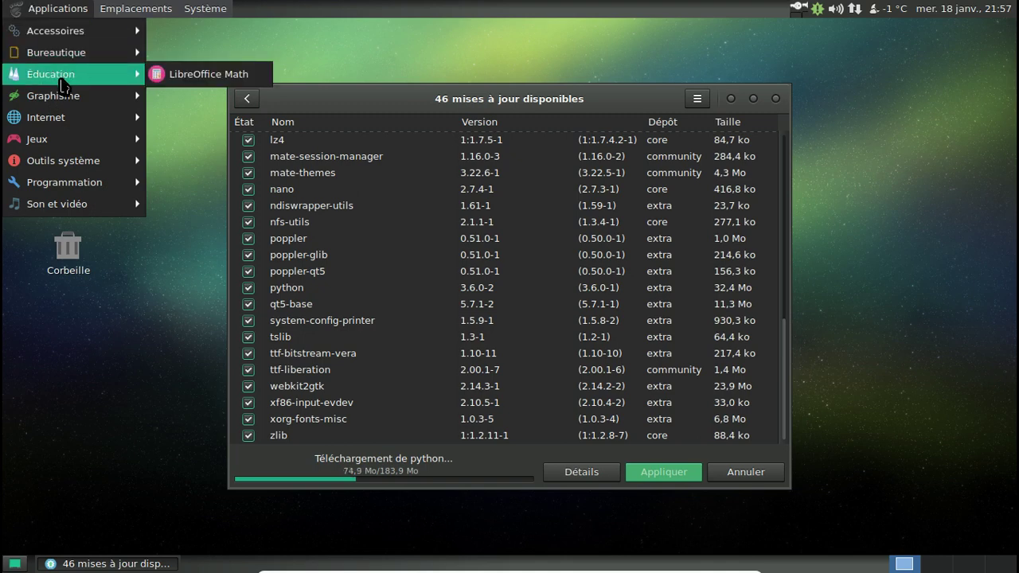
Launch Guayadeque Music Player 0.4.3 from Applications > Son et vidéo.
{"action": "mouse_move", "coordinate": [68, 99]}
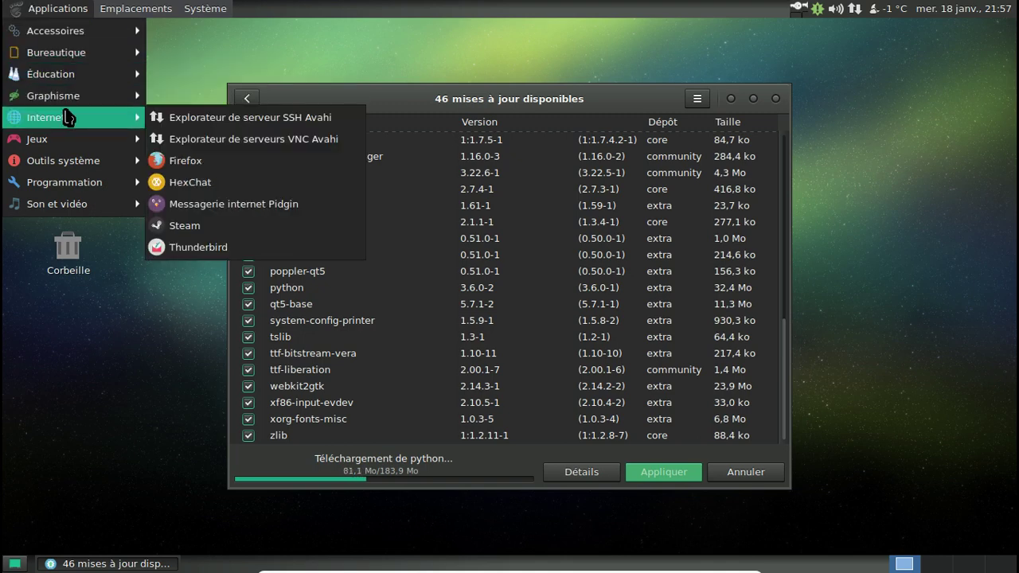
{"action": "mouse_move", "coordinate": [72, 143]}
{"action": "mouse_move", "coordinate": [74, 161]}
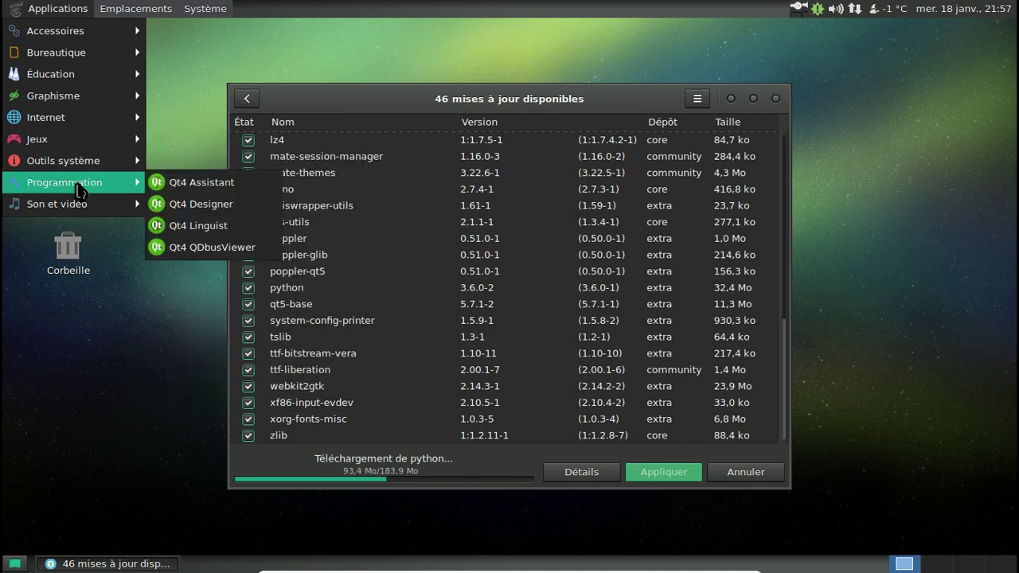
{"action": "mouse_move", "coordinate": [82, 205]}
{"action": "left_click", "coordinate": [205, 250]}
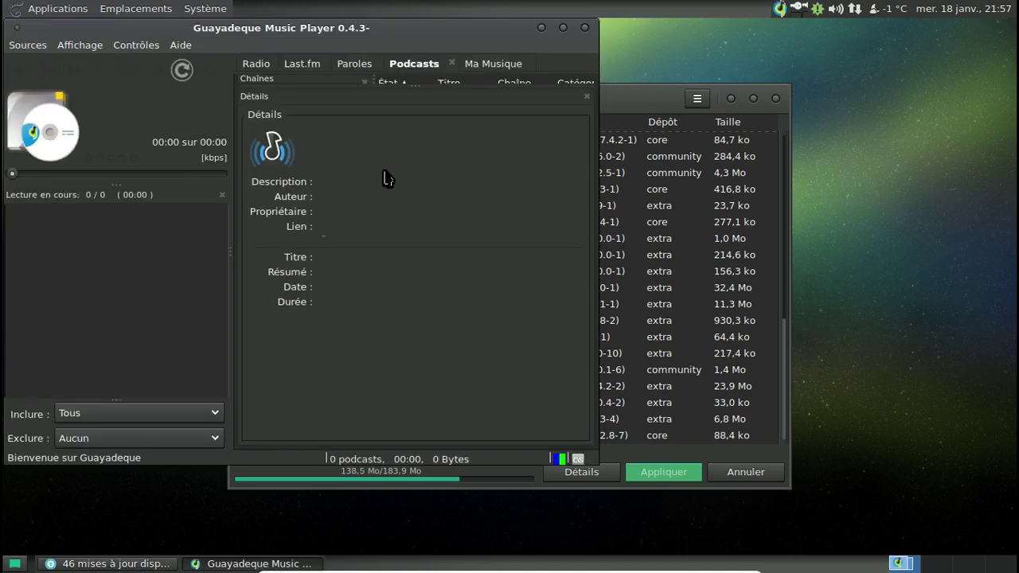
{"action": "left_click", "coordinate": [181, 46]}
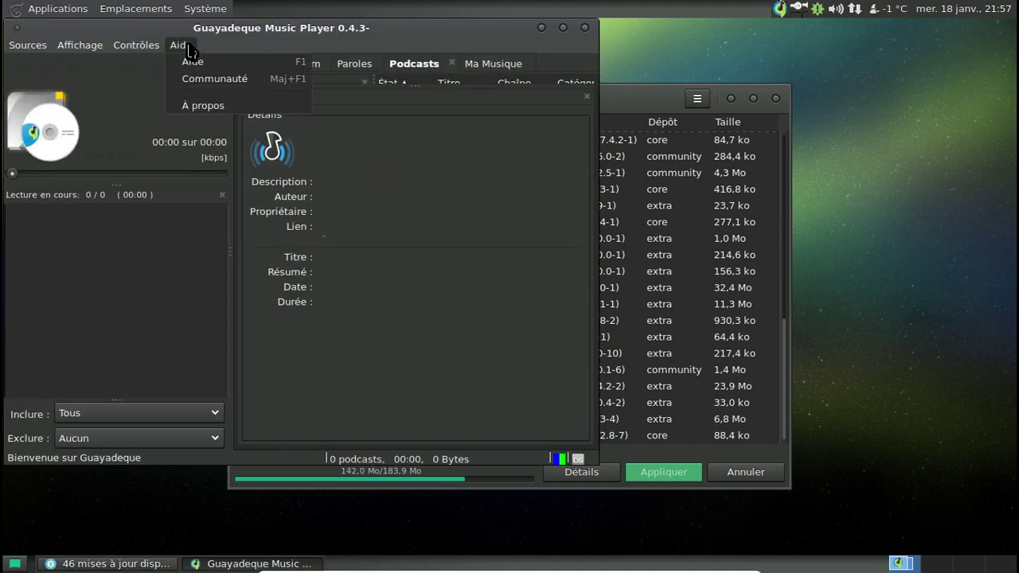
{"action": "left_click", "coordinate": [214, 104]}
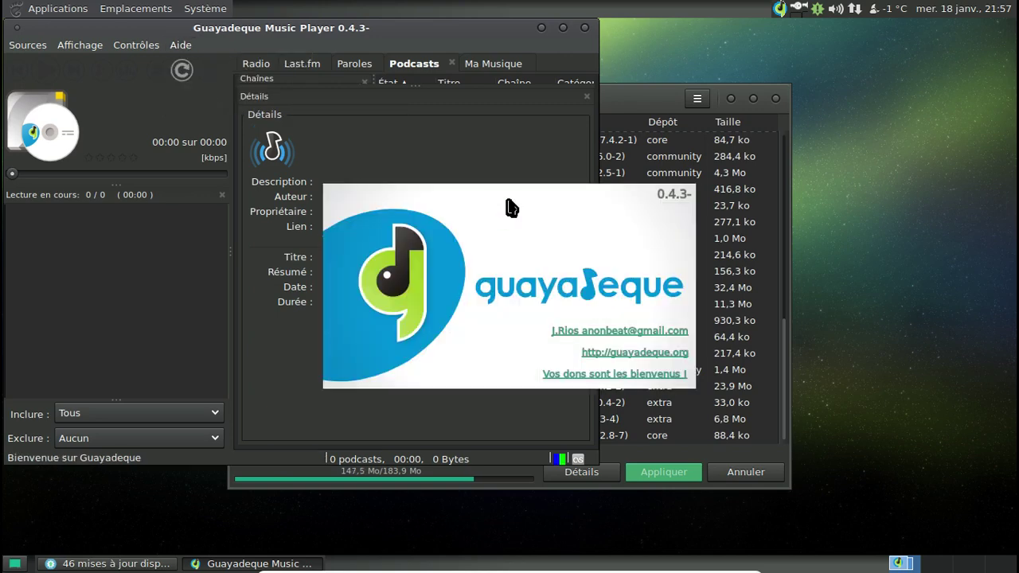
{"action": "left_click", "coordinate": [614, 222]}
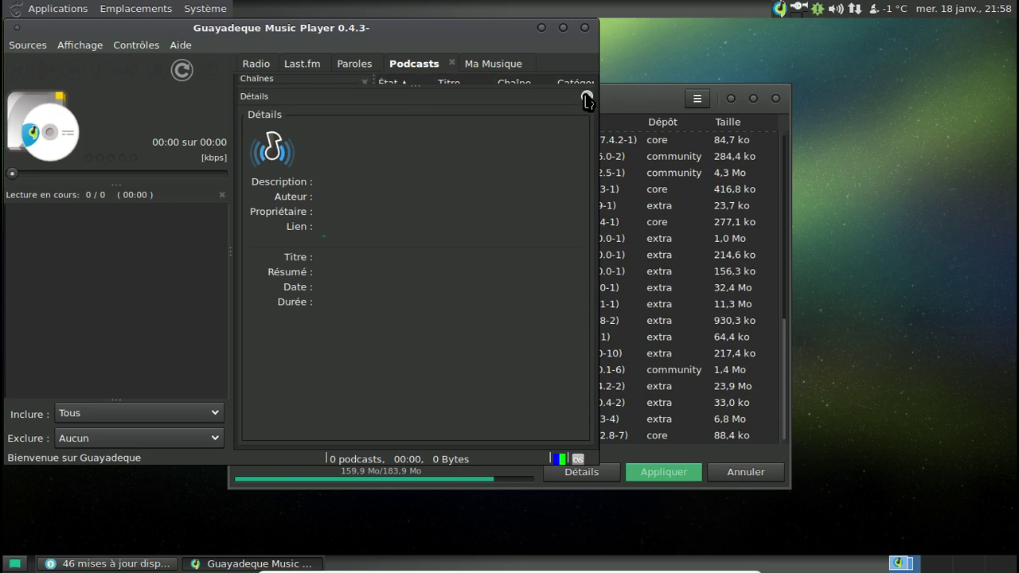
{"action": "left_click", "coordinate": [584, 28]}
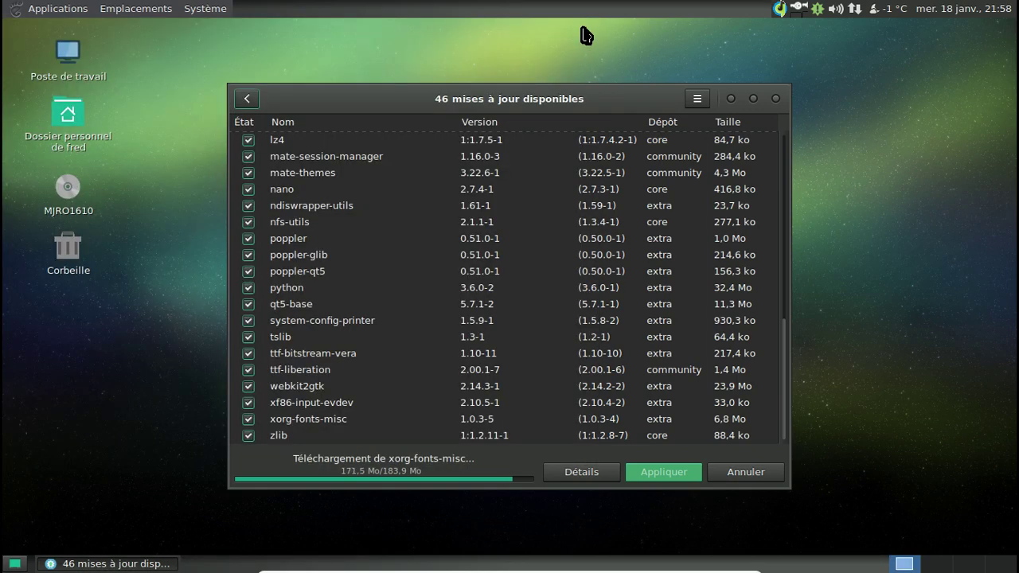
Quit Guayadeque using Sortir from its top-panel tray icon.
{"action": "right_click", "coordinate": [779, 9]}
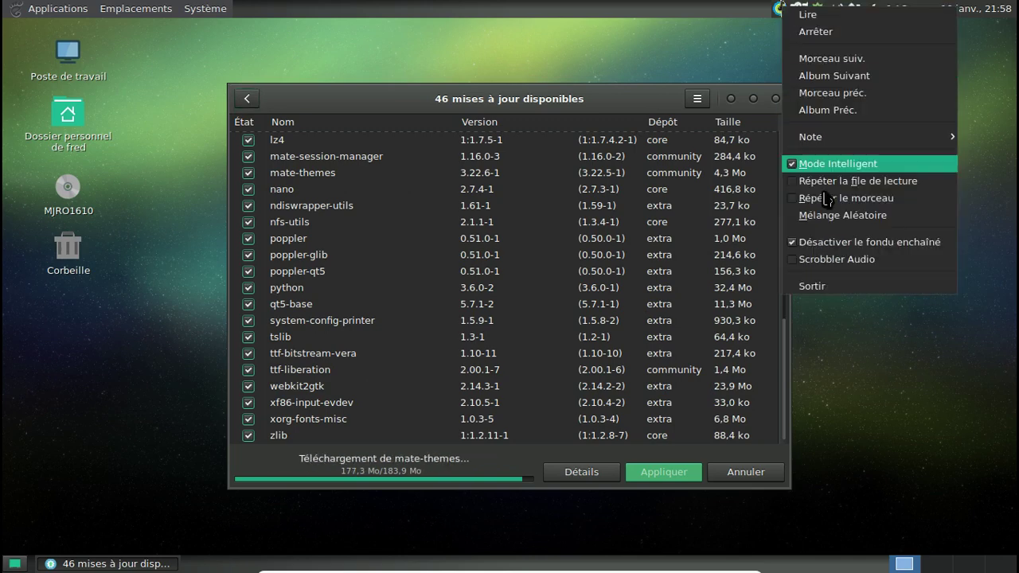
{"action": "left_click", "coordinate": [837, 285]}
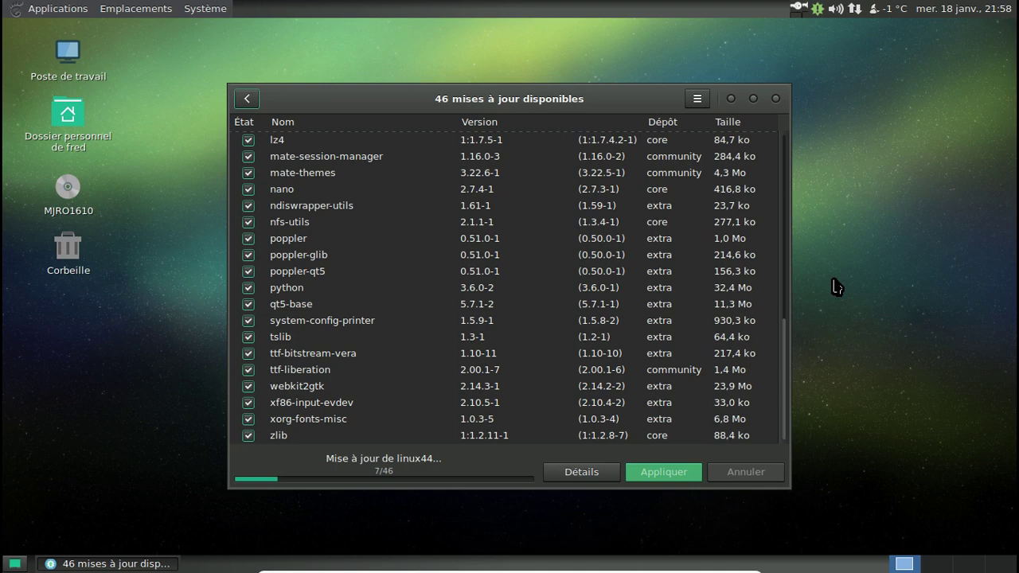
Open Appearance Preferences via the desktop background option and Système > Préférences > Apparence, closing the duplicate window.
{"action": "right_click", "coordinate": [456, 55]}
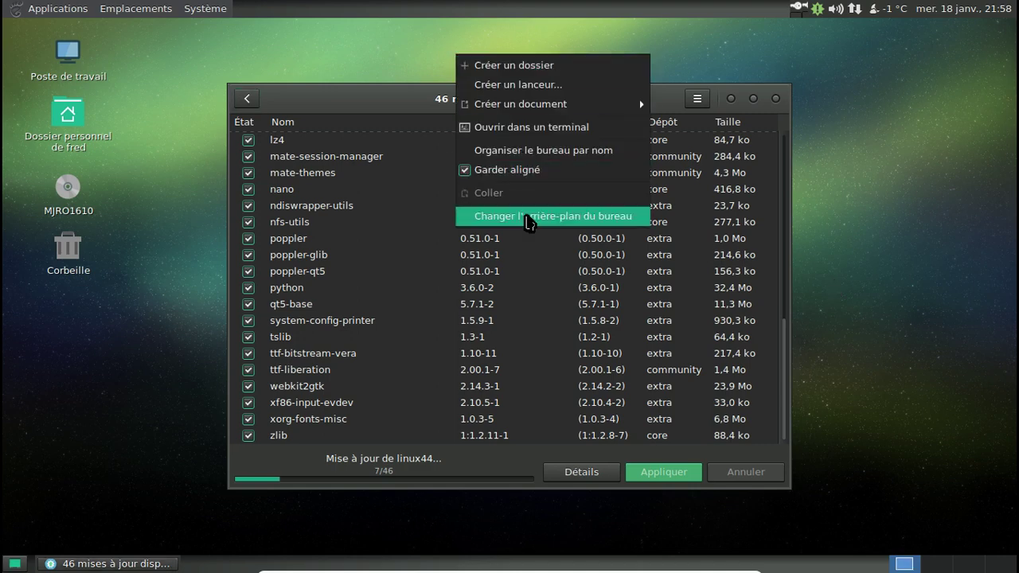
{"action": "left_click", "coordinate": [527, 217]}
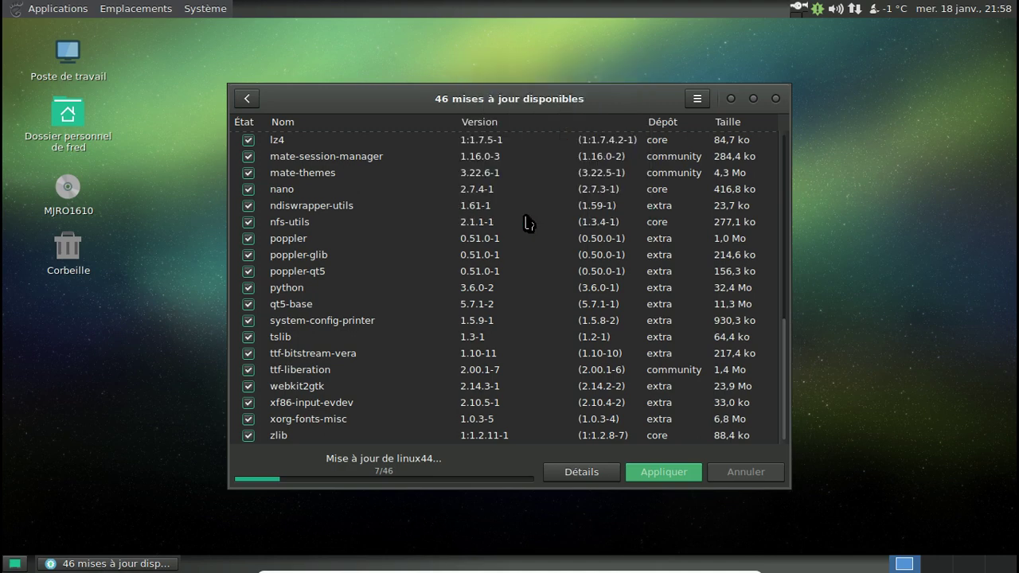
{"action": "left_click", "coordinate": [221, 9]}
{"action": "mouse_move", "coordinate": [231, 32]}
{"action": "mouse_move", "coordinate": [437, 37]}
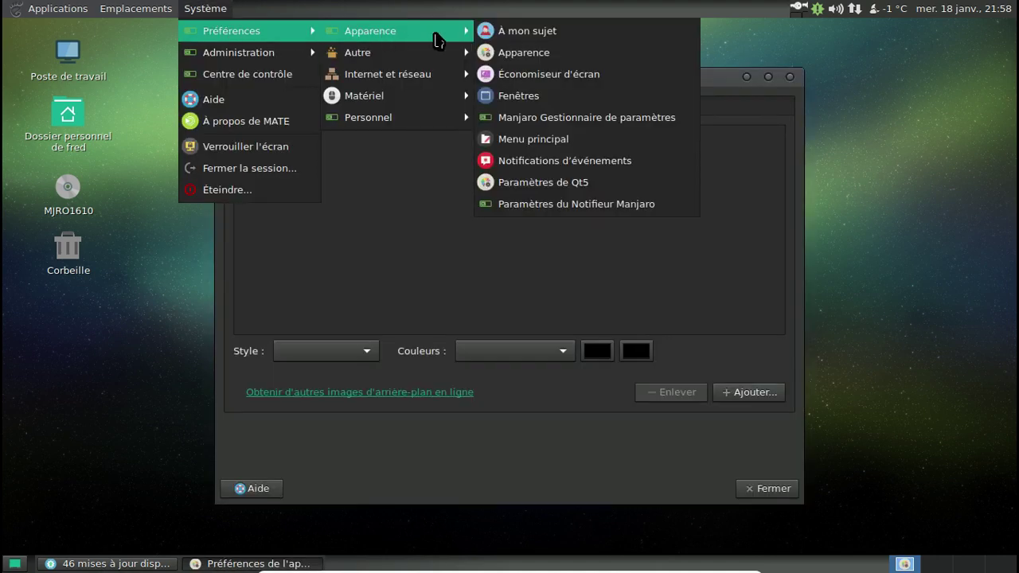
{"action": "left_click", "coordinate": [528, 55]}
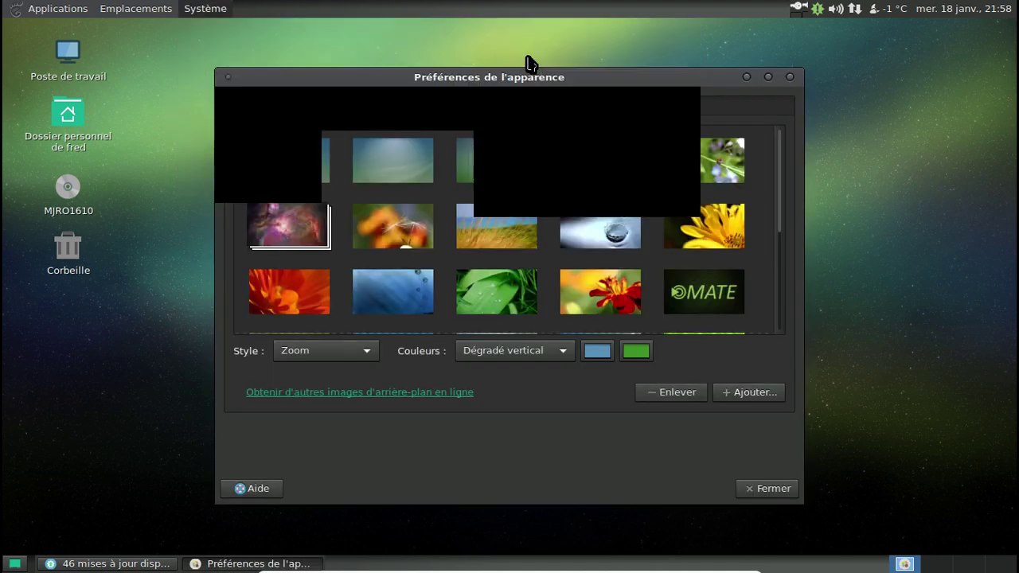
{"action": "left_click", "coordinate": [791, 77]}
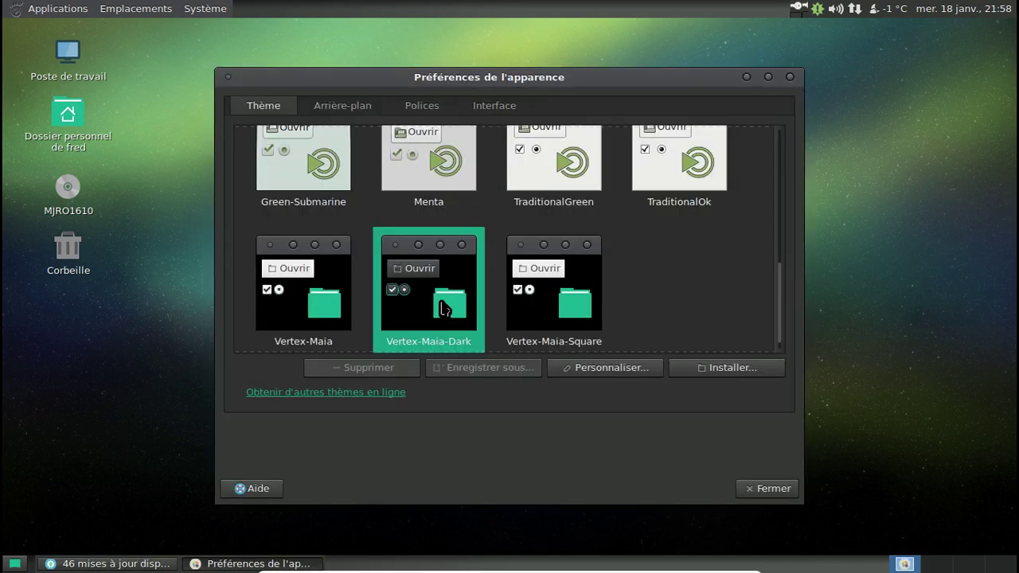
Customize the theme's icons, trying MATE before settling on the Menta icon theme.
{"action": "left_click", "coordinate": [643, 375]}
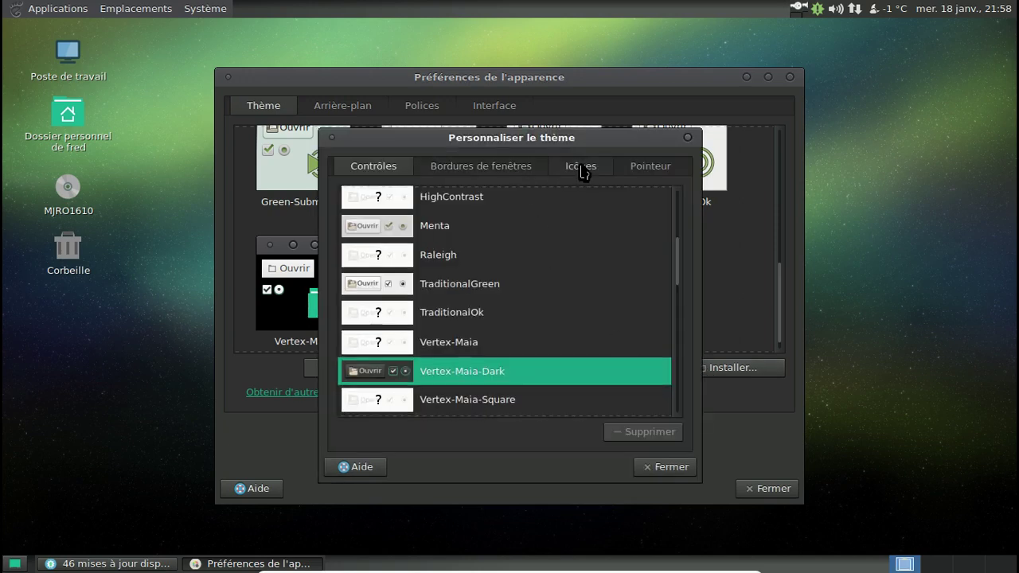
{"action": "left_click", "coordinate": [582, 168]}
{"action": "left_click", "coordinate": [440, 360]}
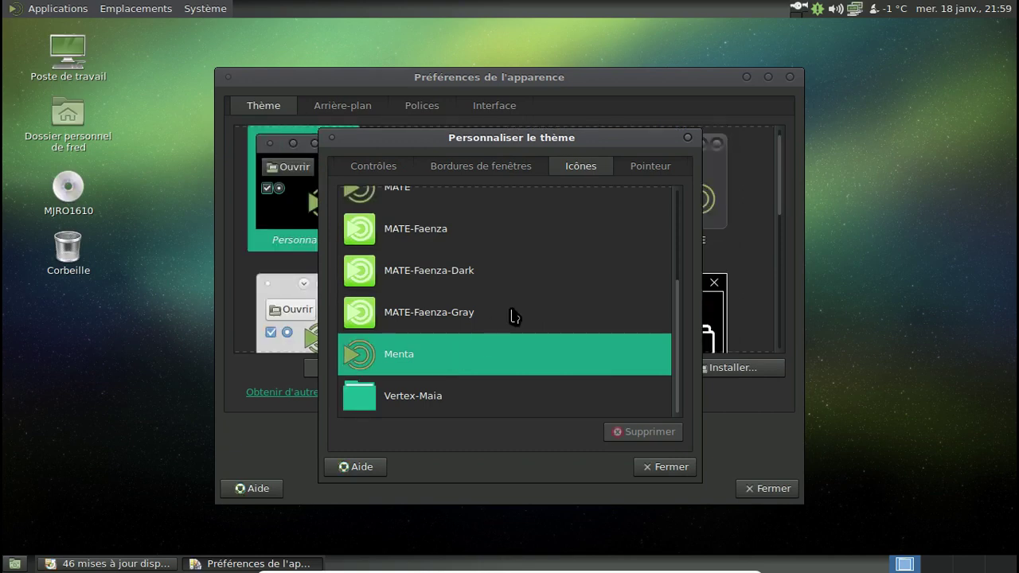
{"action": "scroll", "coordinate": [514, 316], "scroll_direction": "up", "scroll_amount": 2}
{"action": "left_click", "coordinate": [411, 267]}
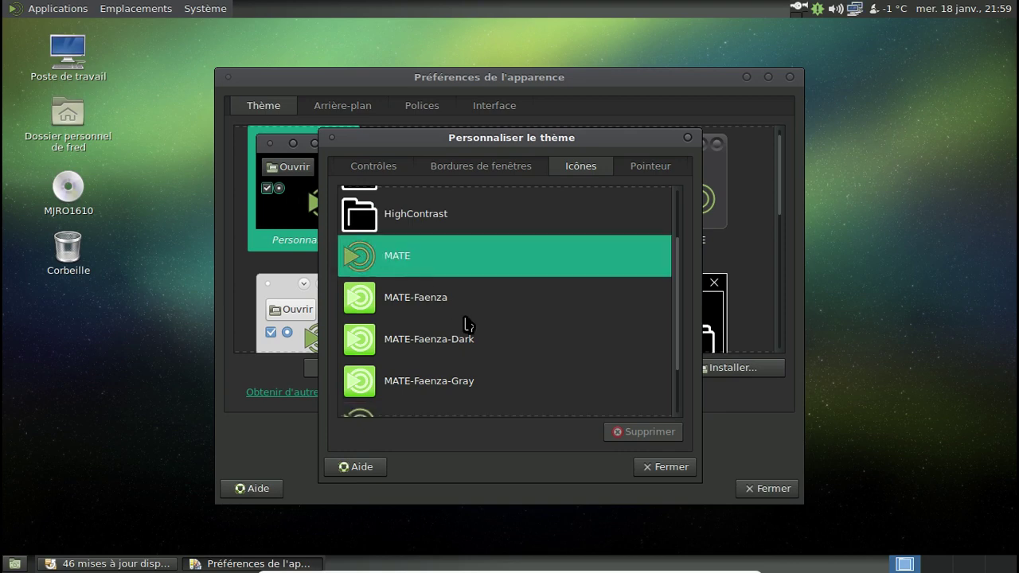
{"action": "scroll", "coordinate": [495, 333], "scroll_direction": "down", "scroll_amount": 2}
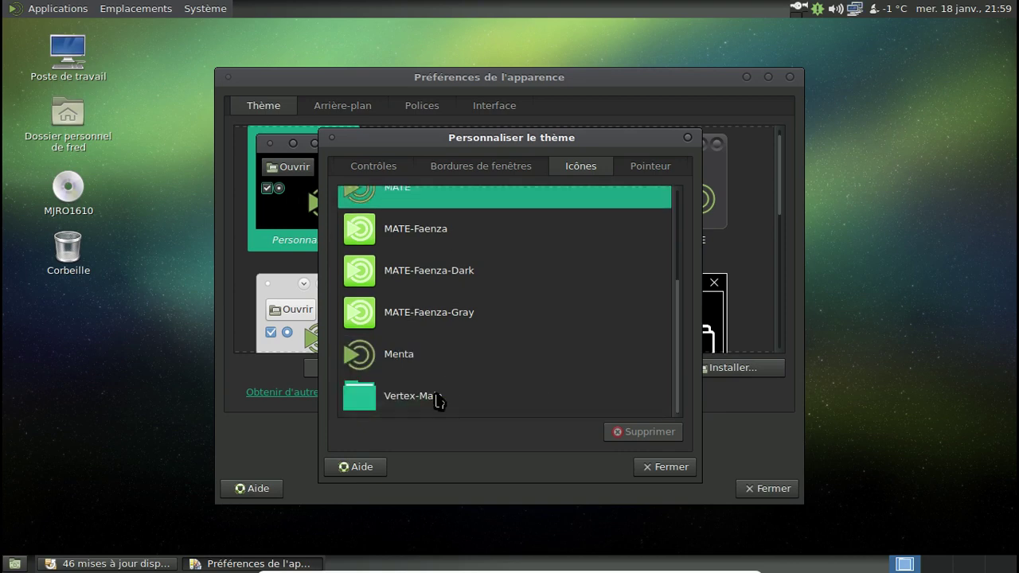
{"action": "left_click", "coordinate": [432, 369]}
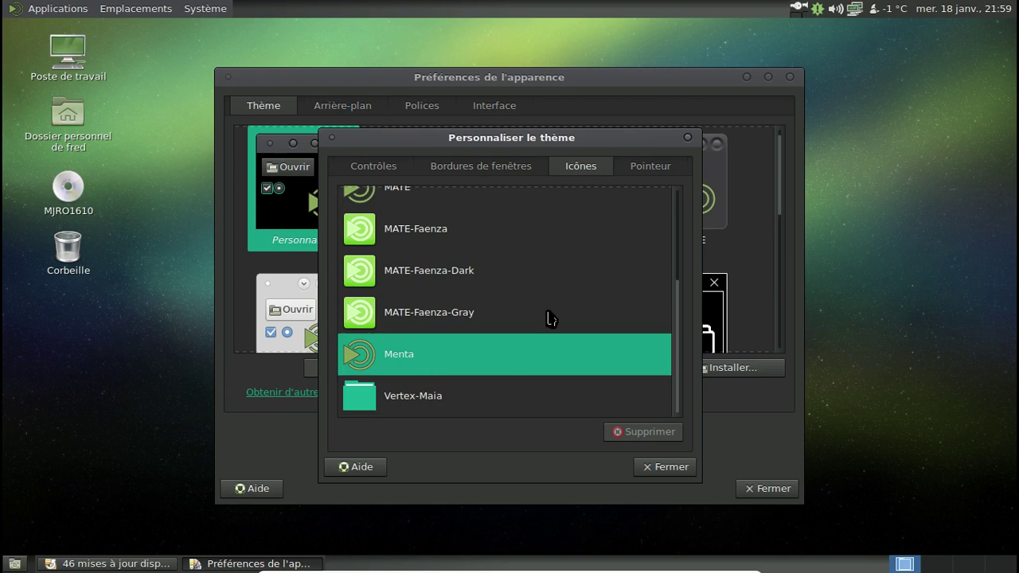
{"action": "scroll", "coordinate": [549, 320], "scroll_direction": "up", "scroll_amount": 2}
Check the Menta icons in the Applications menu and close the customization dialog, keeping the Personnalisé theme.
{"action": "left_click", "coordinate": [70, 9]}
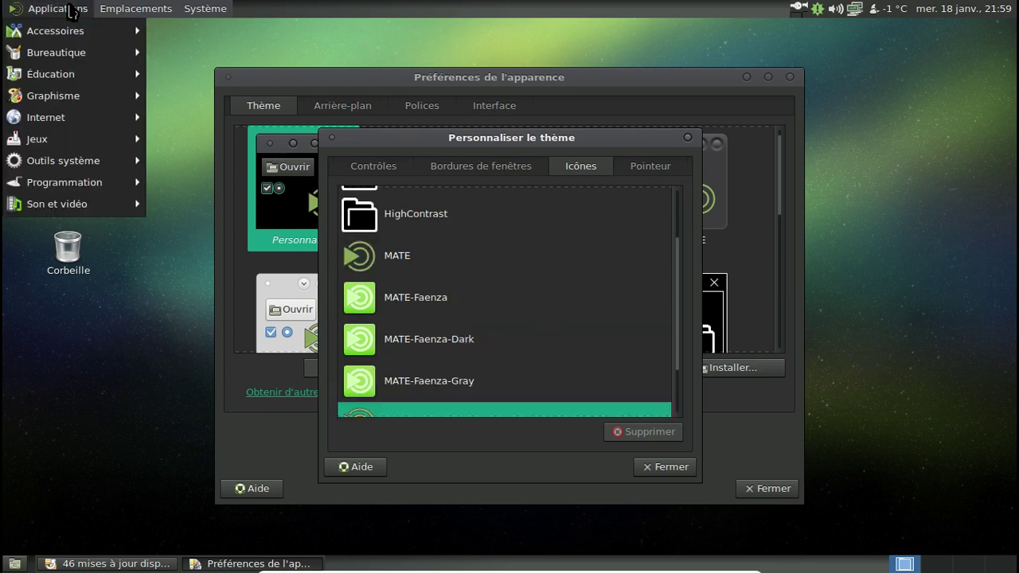
{"action": "mouse_move", "coordinate": [76, 35]}
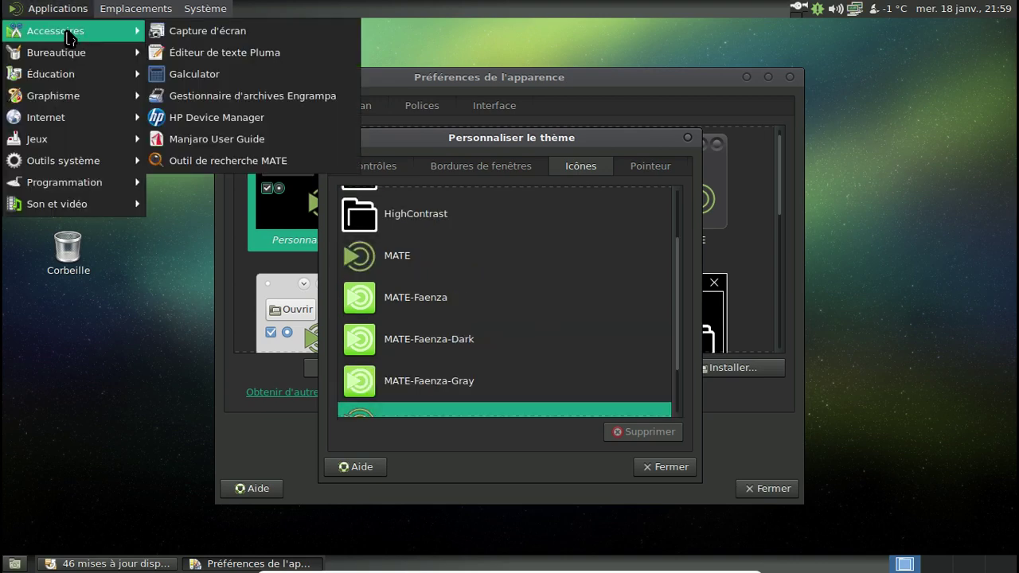
{"action": "left_click", "coordinate": [42, 10]}
{"action": "scroll", "coordinate": [514, 286], "scroll_direction": "up", "scroll_amount": 2}
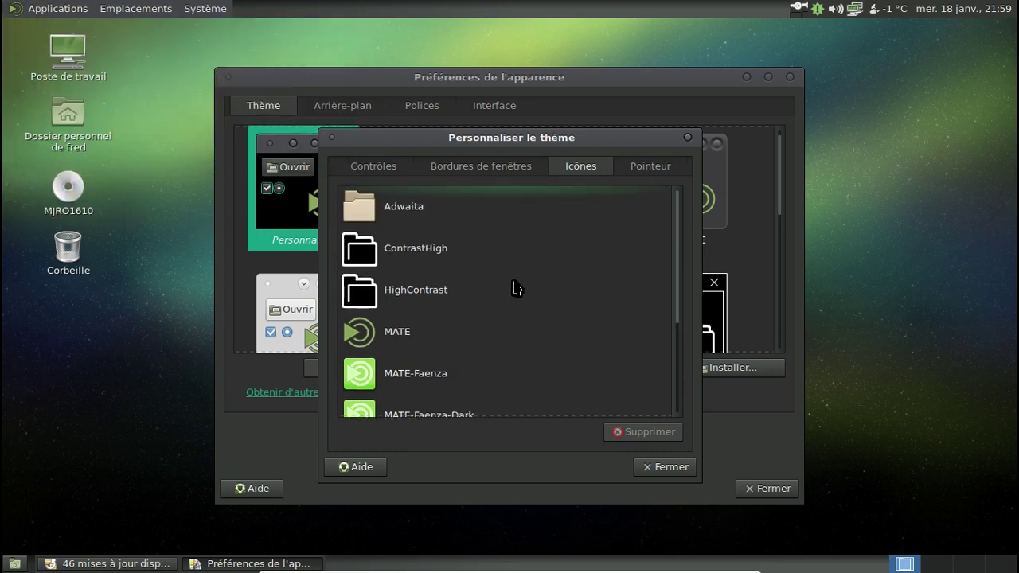
{"action": "scroll", "coordinate": [516, 287], "scroll_direction": "down", "scroll_amount": 4}
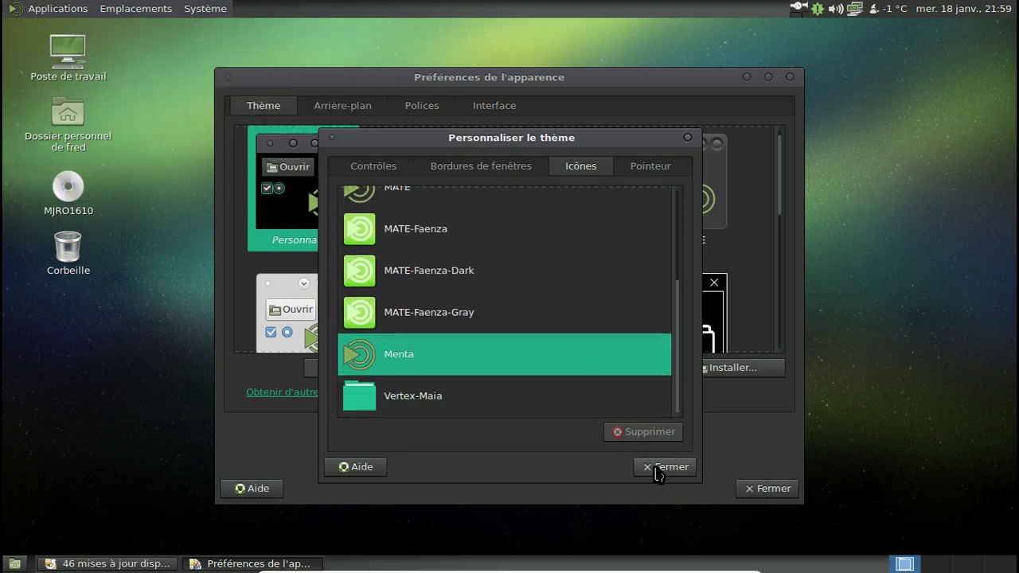
{"action": "left_click", "coordinate": [660, 470]}
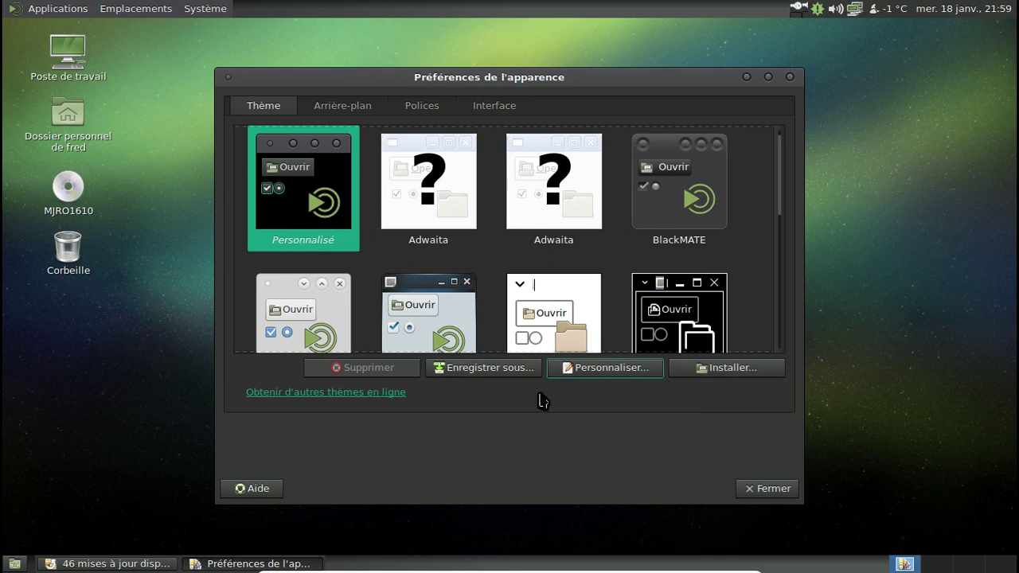
{"action": "left_click", "coordinate": [41, 13]}
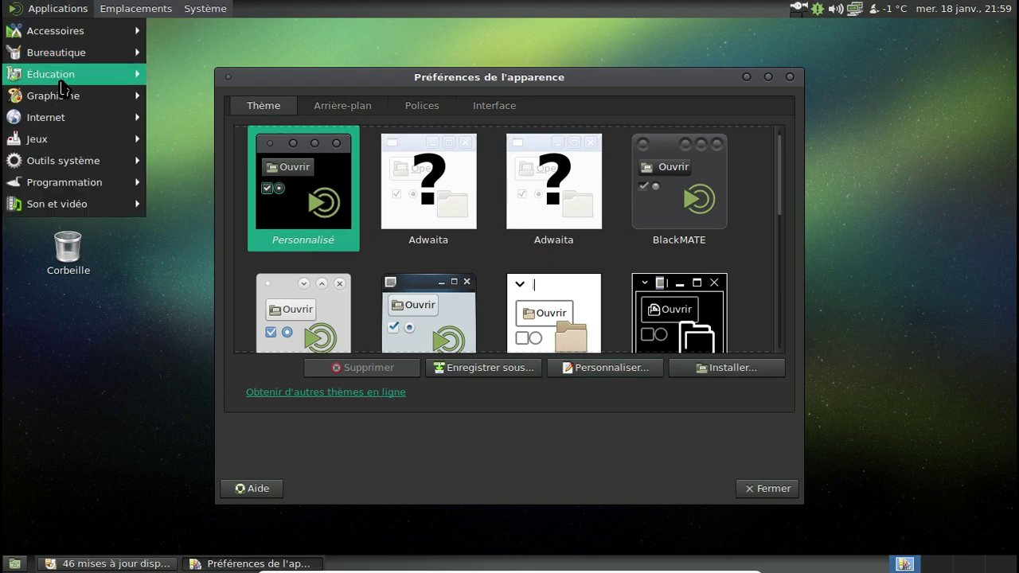
{"action": "left_click", "coordinate": [789, 81]}
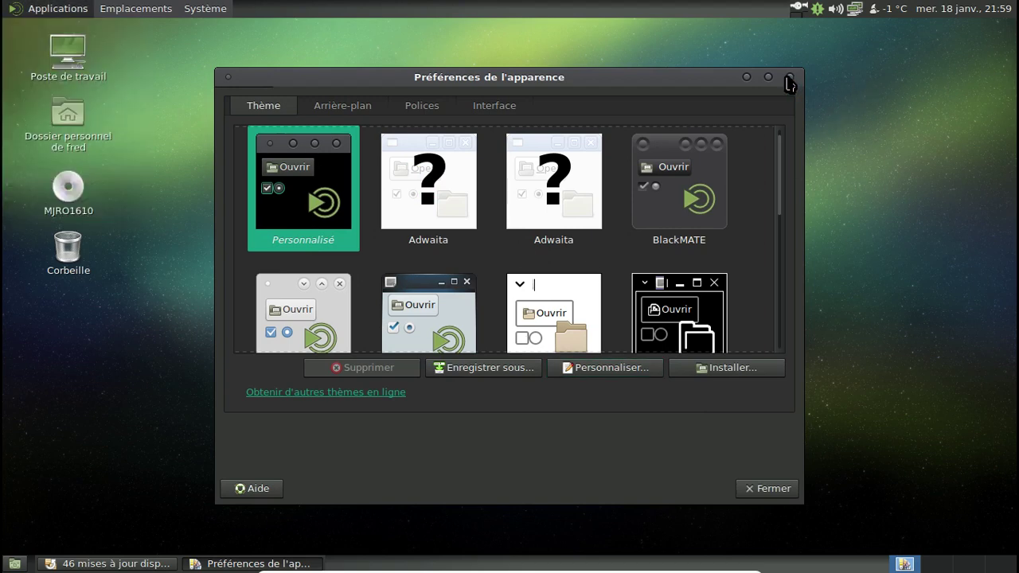
Close Appearance Preferences and browse the Système > Préférences submenus while updates install.
{"action": "left_click", "coordinate": [790, 81]}
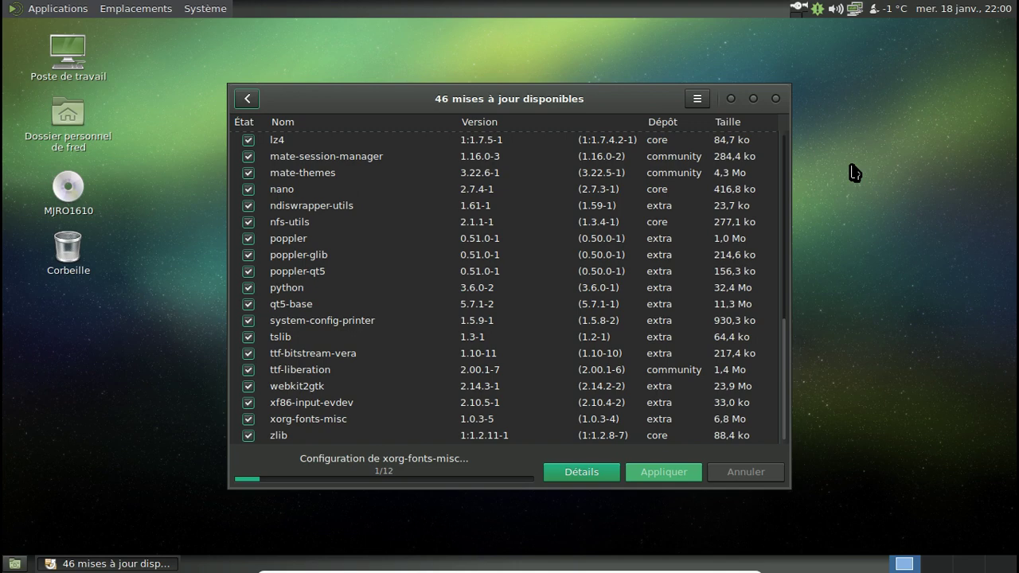
{"action": "left_click", "coordinate": [129, 14]}
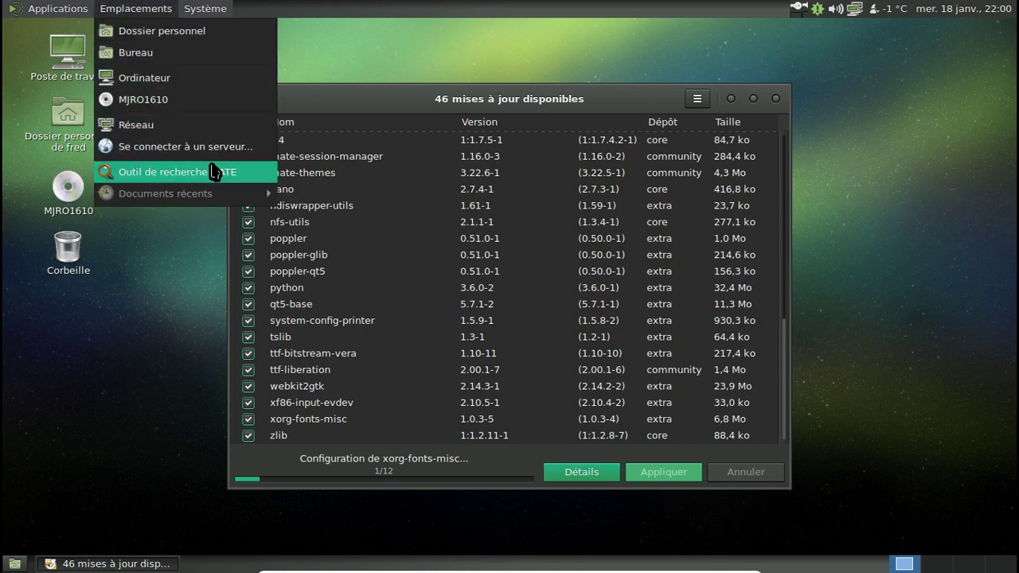
{"action": "left_click", "coordinate": [205, 8]}
{"action": "mouse_move", "coordinate": [302, 35]}
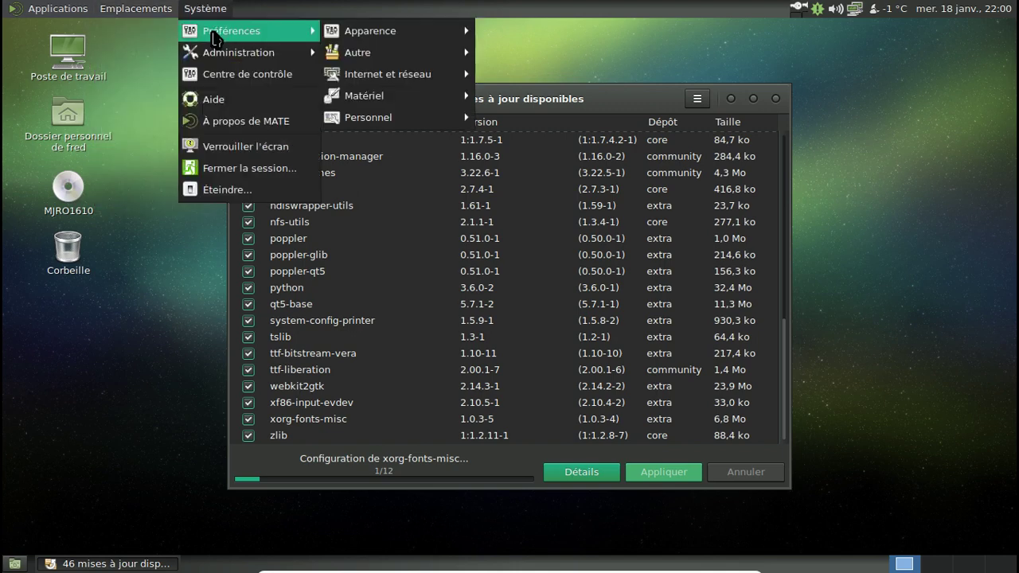
{"action": "mouse_move", "coordinate": [371, 38]}
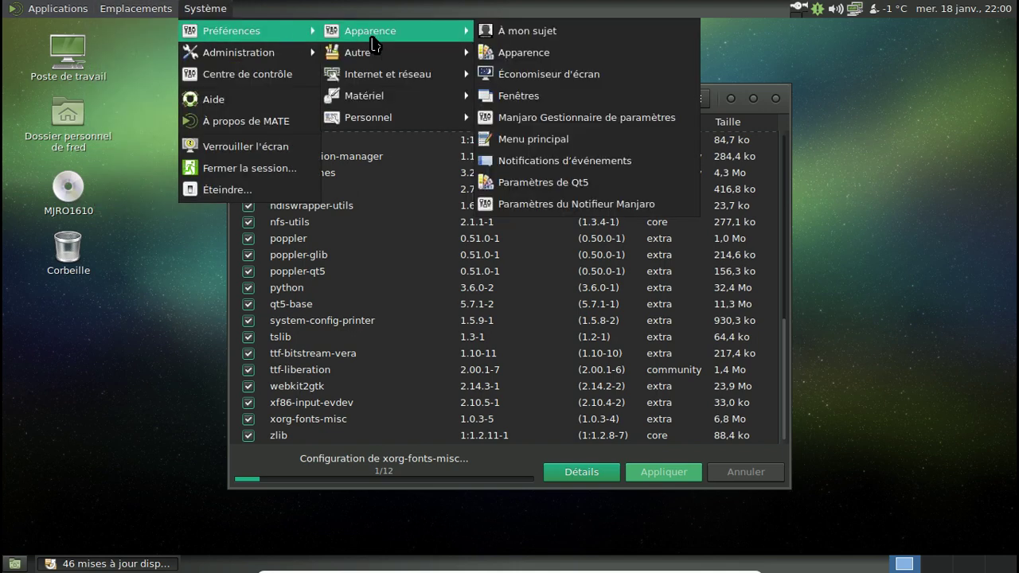
{"action": "mouse_move", "coordinate": [400, 74]}
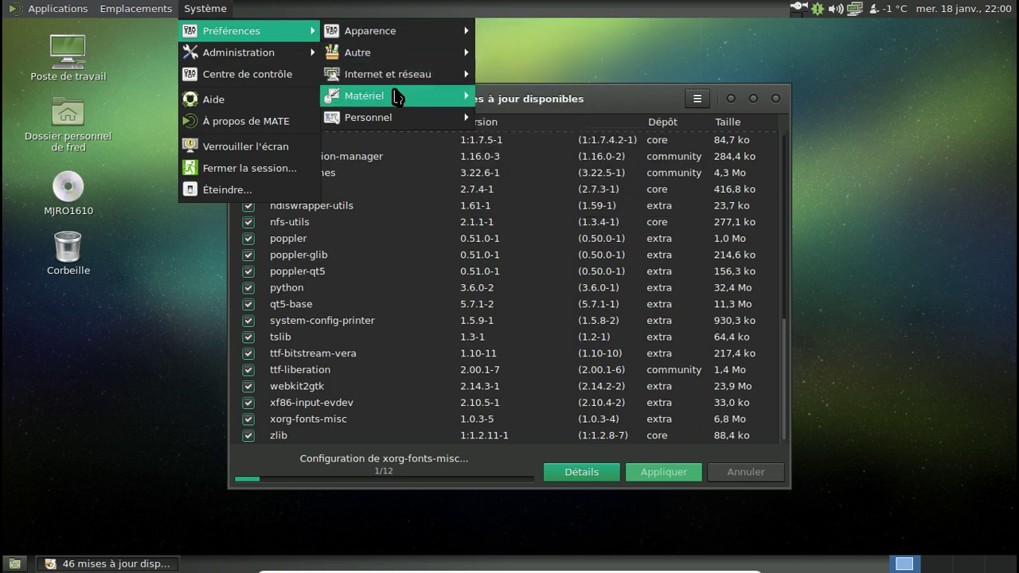
{"action": "mouse_move", "coordinate": [395, 95]}
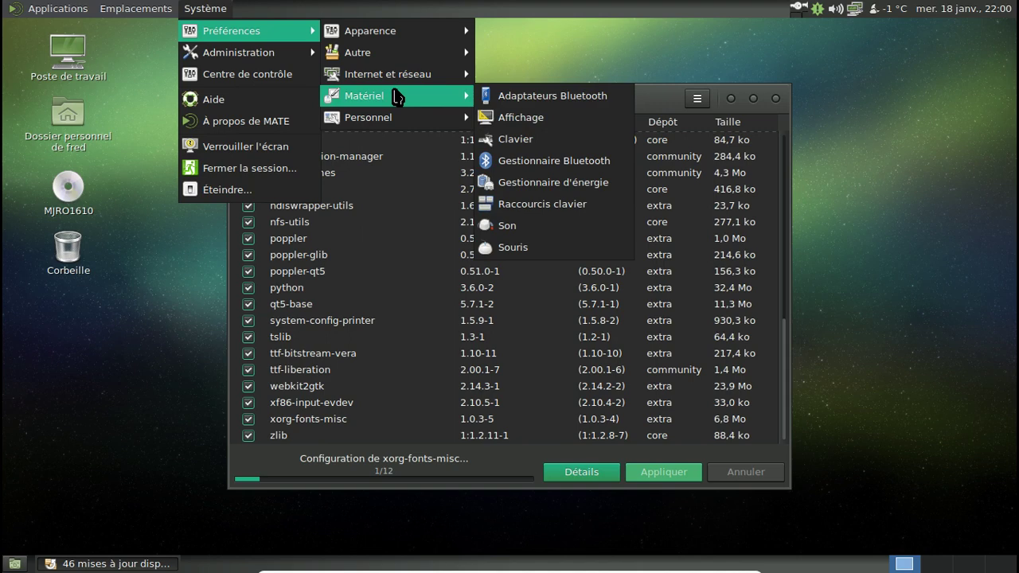
{"action": "mouse_move", "coordinate": [396, 117]}
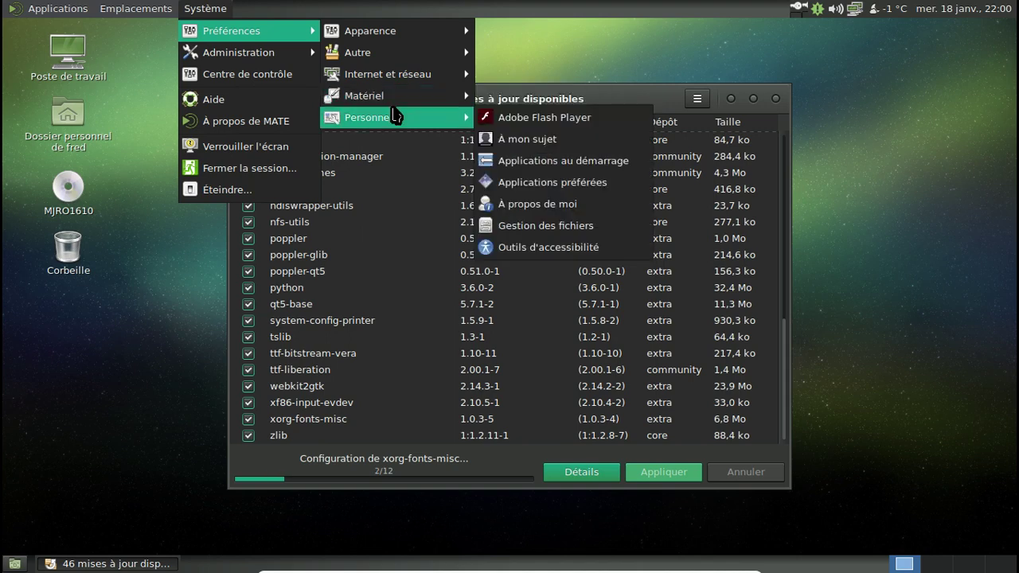
Return to Pamac and wait for all 12 configuration steps until it reports 'Votre système est à jour'.
{"action": "left_click", "coordinate": [587, 98]}
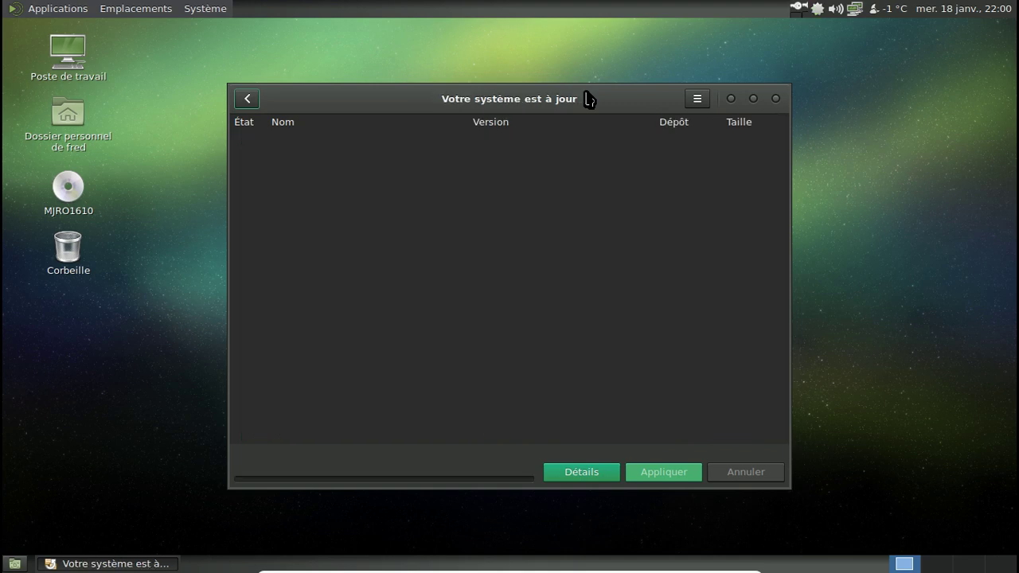
Close Pamac and restart via Système > Éteindre… > Redémarrer, booting the Manjaro Linux GRUB entry.
{"action": "left_click", "coordinate": [778, 102]}
{"action": "left_click", "coordinate": [225, 11]}
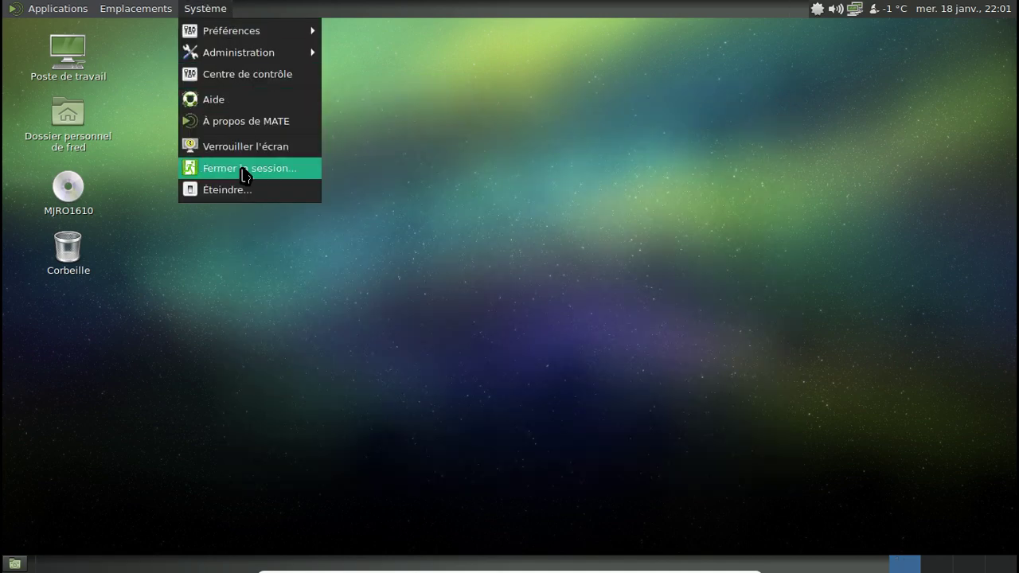
{"action": "left_click", "coordinate": [253, 190]}
{"action": "left_click", "coordinate": [518, 350]}
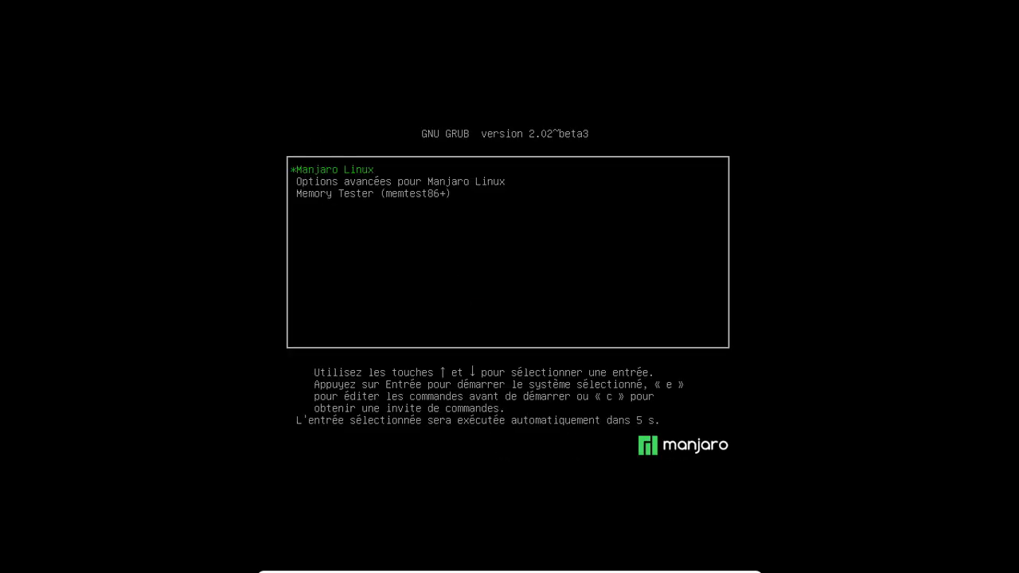
{"action": "key", "text": "Return"}
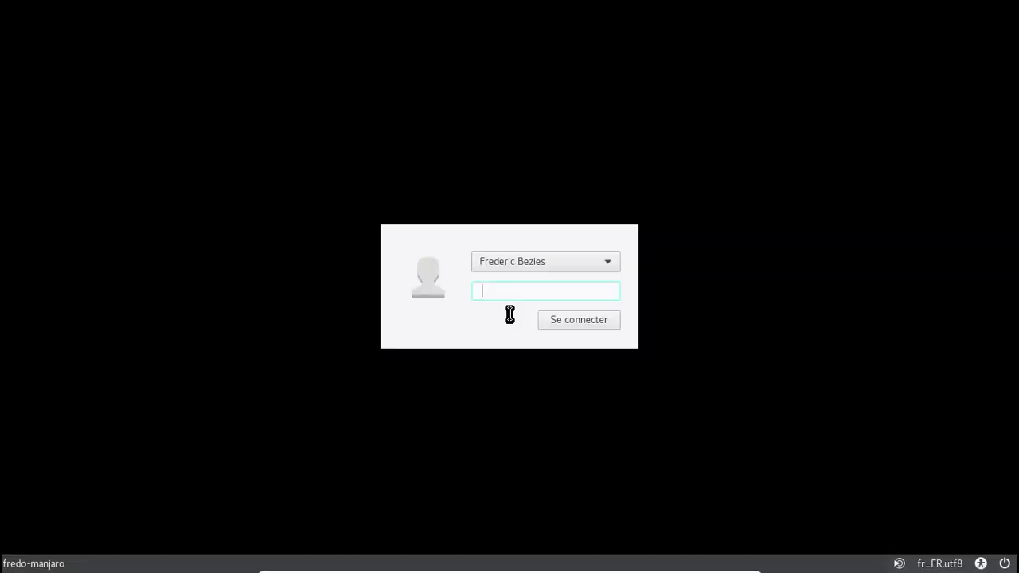
Enter the account password in the LightDM greeter to log back into MATE.
{"action": "type", "text": "••••••••"}
{"action": "key", "text": "Return"}
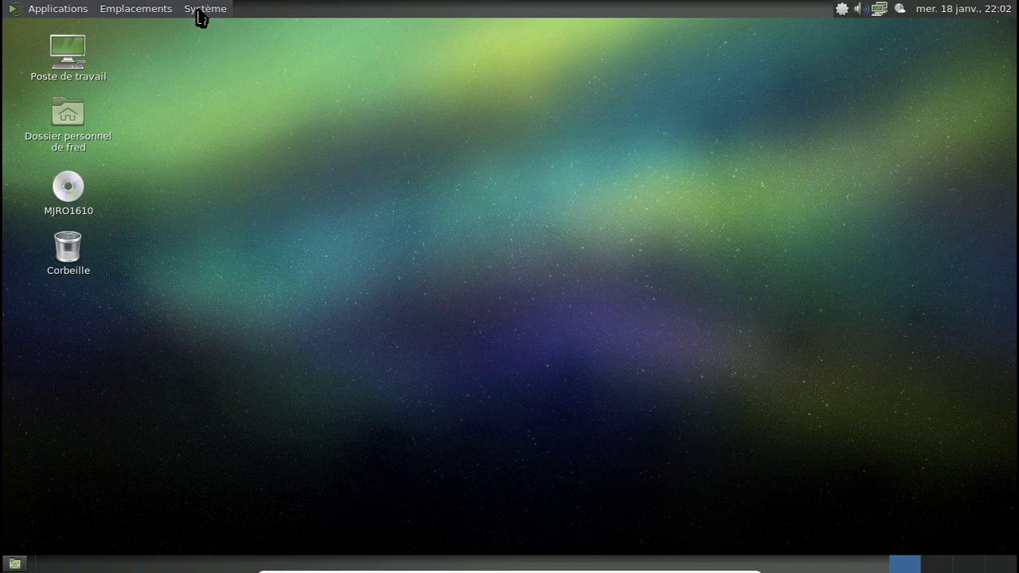
{"action": "left_click", "coordinate": [33, 8]}
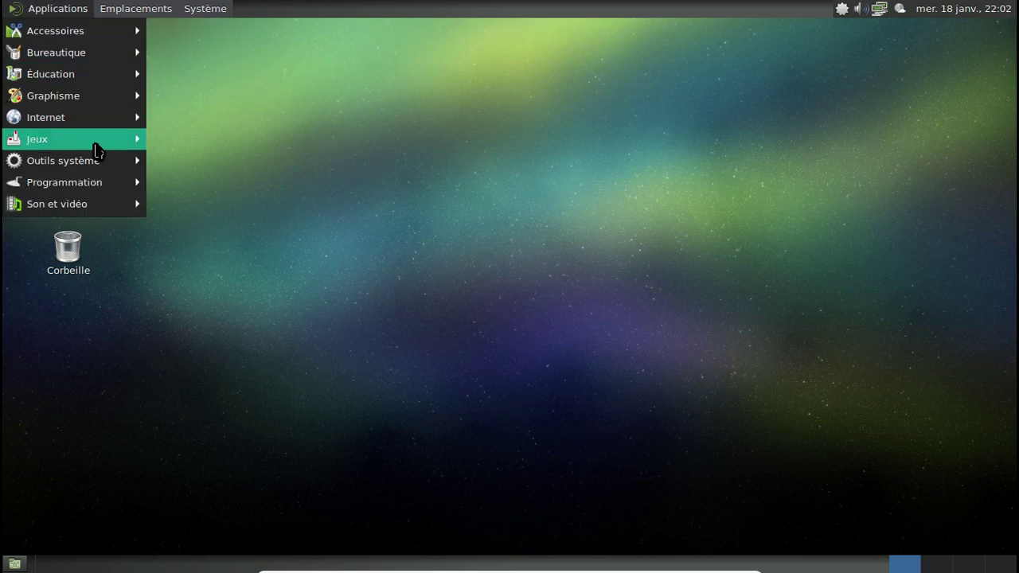
{"action": "mouse_move", "coordinate": [101, 164]}
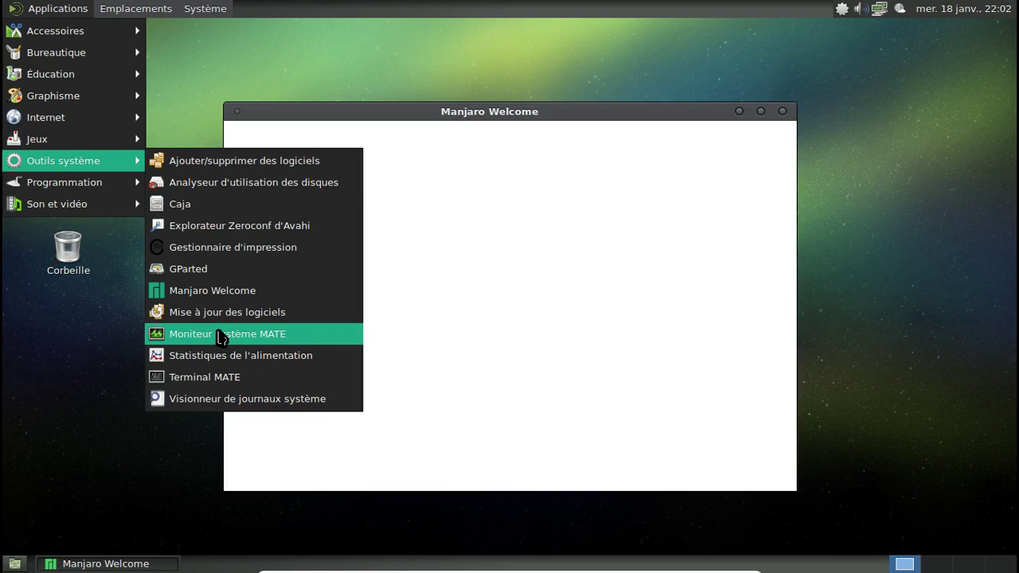
{"action": "left_click", "coordinate": [220, 334]}
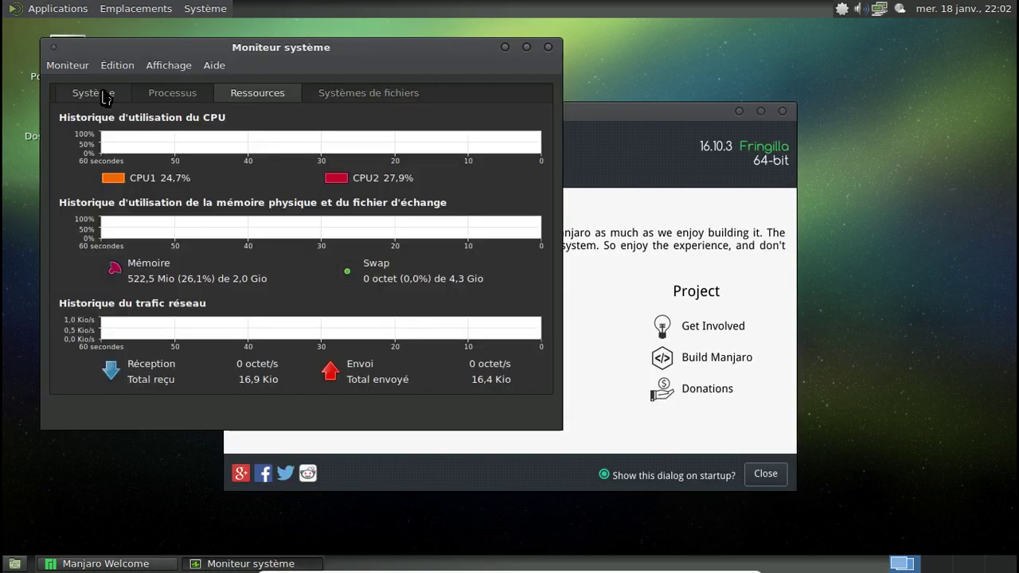
{"action": "left_click", "coordinate": [101, 93]}
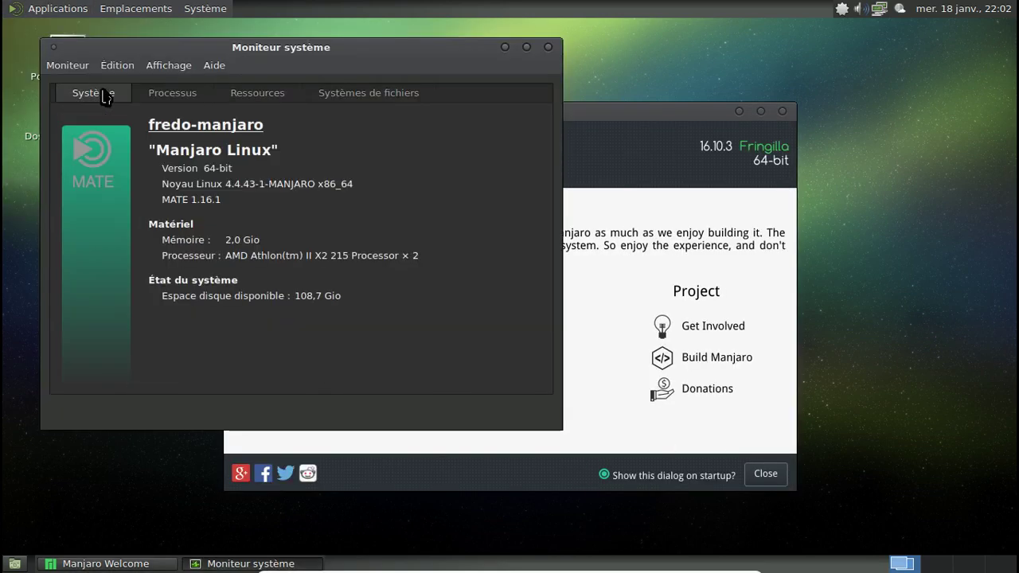
{"action": "left_click", "coordinate": [549, 48]}
{"action": "left_click", "coordinate": [782, 110]}
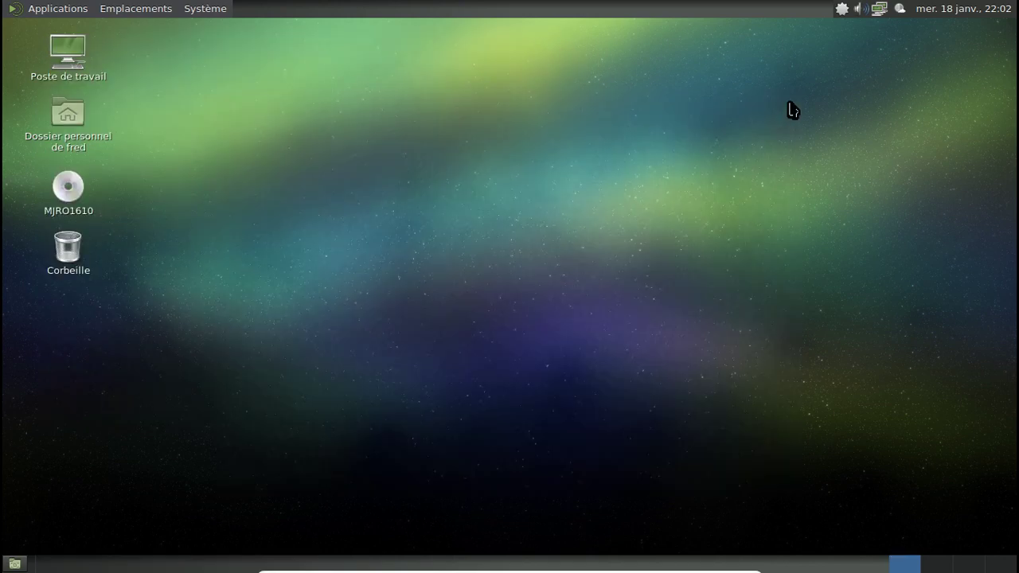
{"action": "left_click", "coordinate": [229, 8]}
{"action": "mouse_move", "coordinate": [233, 33]}
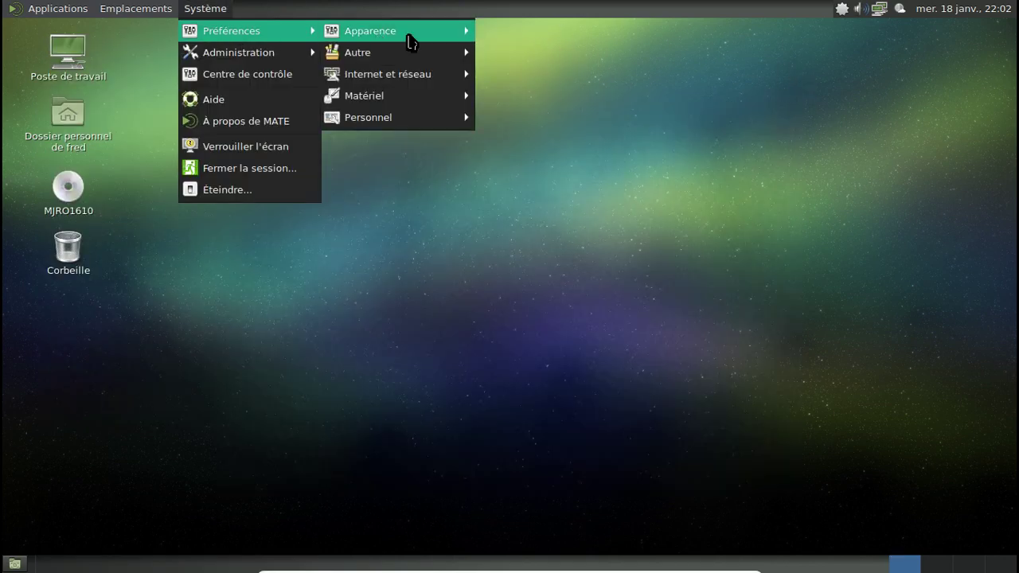
{"action": "mouse_move", "coordinate": [410, 39]}
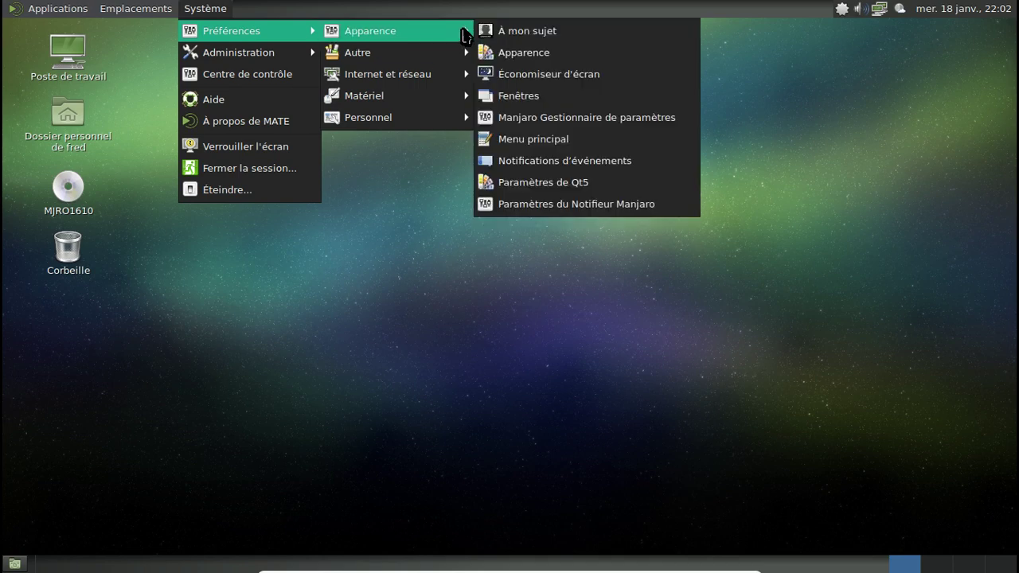
{"action": "left_click", "coordinate": [604, 118]}
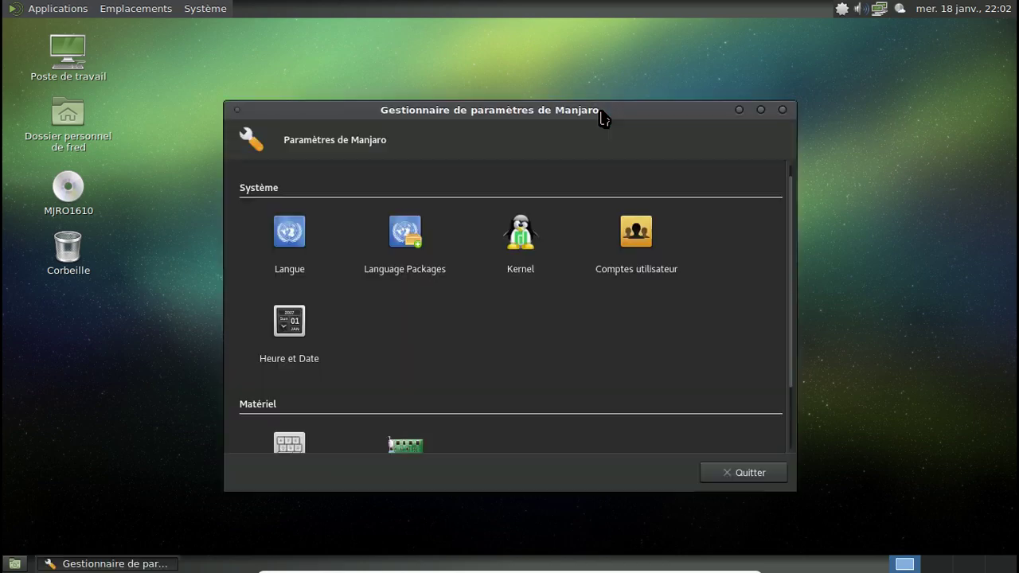
{"action": "left_click", "coordinate": [517, 253]}
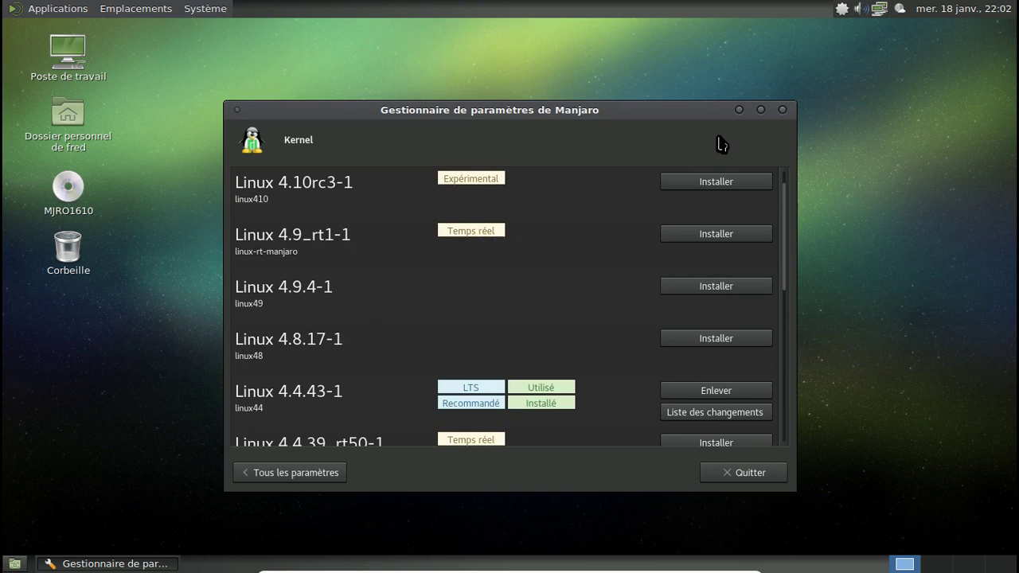
{"action": "left_click", "coordinate": [784, 110]}
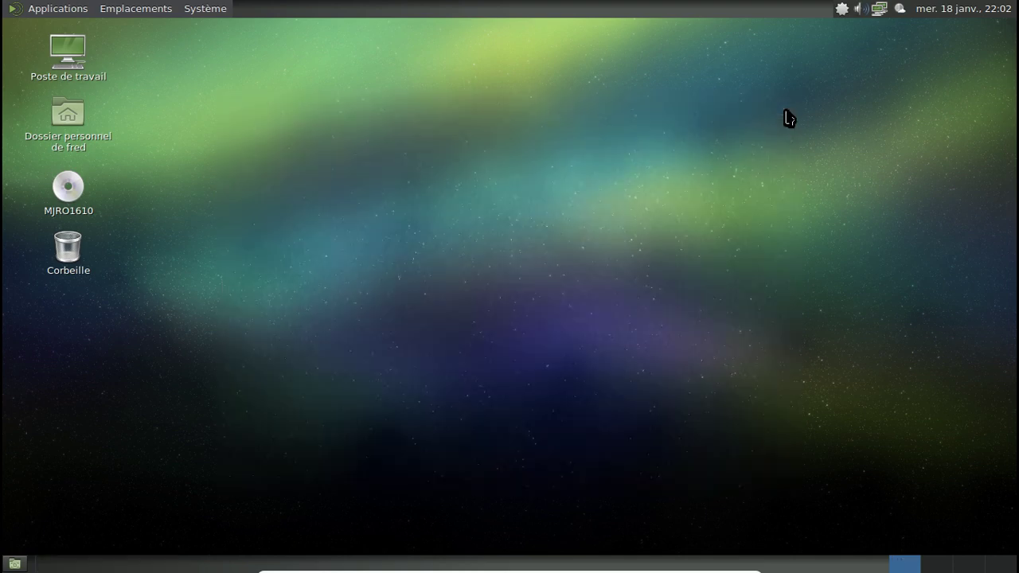
Power off the Manjaro VM via Système > Éteindre… and confirm Éteindre.
{"action": "left_click", "coordinate": [205, 10]}
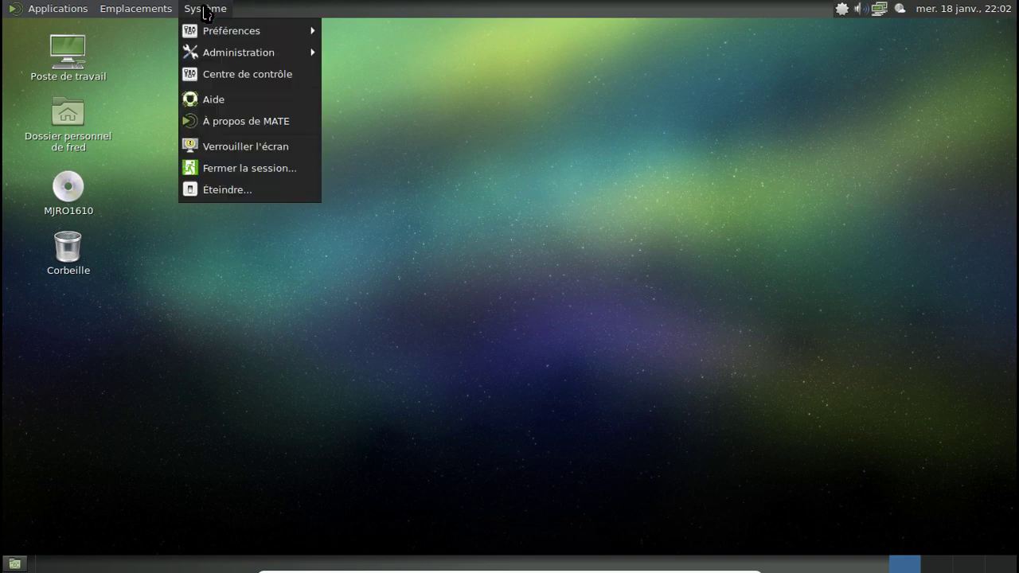
{"action": "left_click", "coordinate": [257, 194]}
{"action": "left_click", "coordinate": [688, 350]}
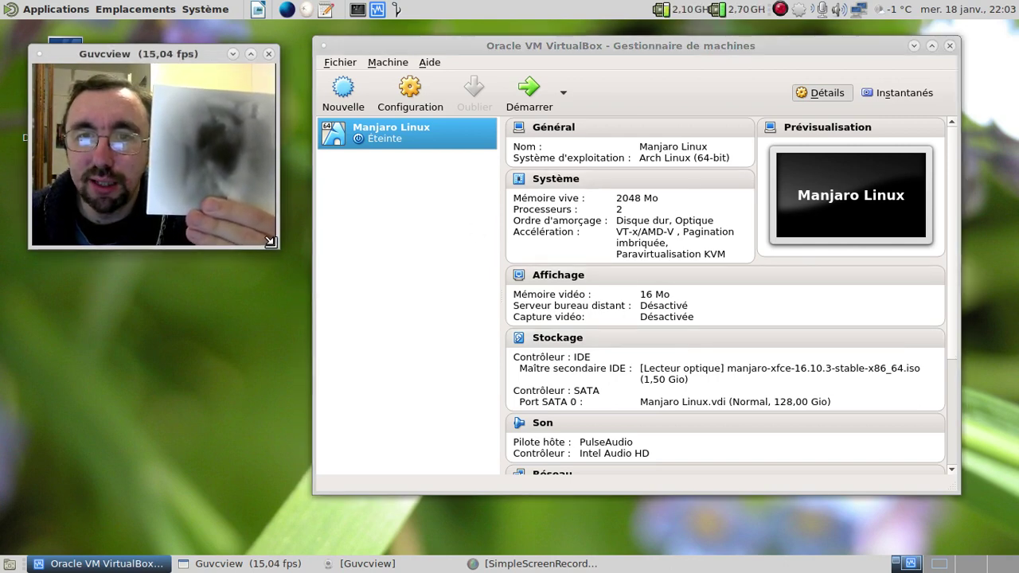
{"action": "left_click_drag", "start_coordinate": [271, 241], "coordinate": [499, 398]}
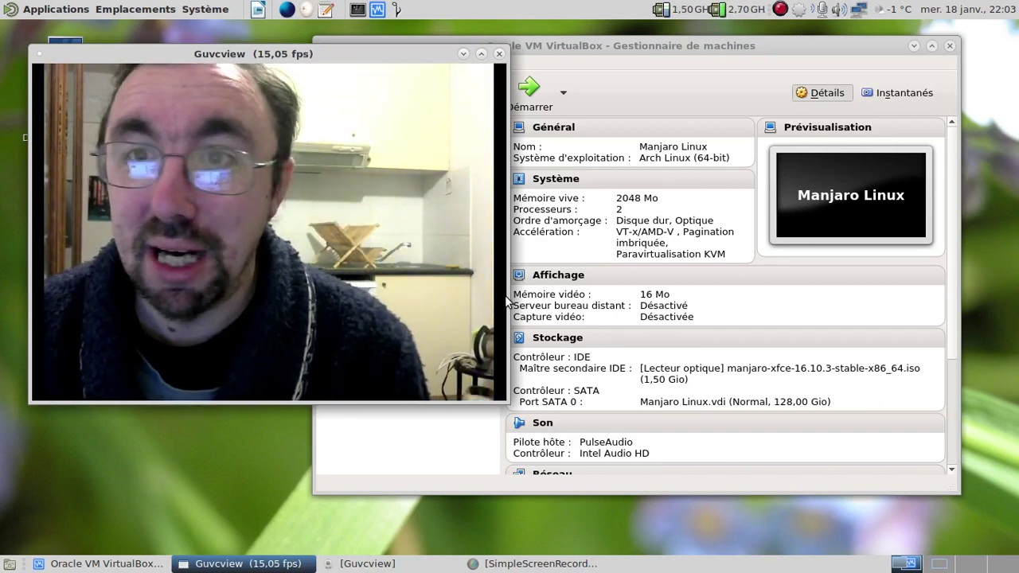
{"action": "left_click", "coordinate": [781, 11]}
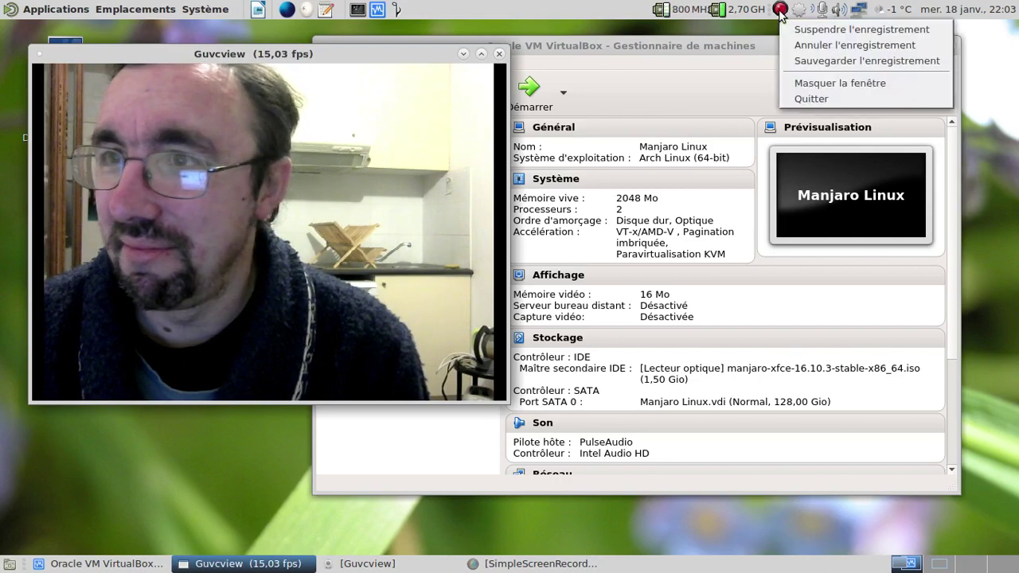